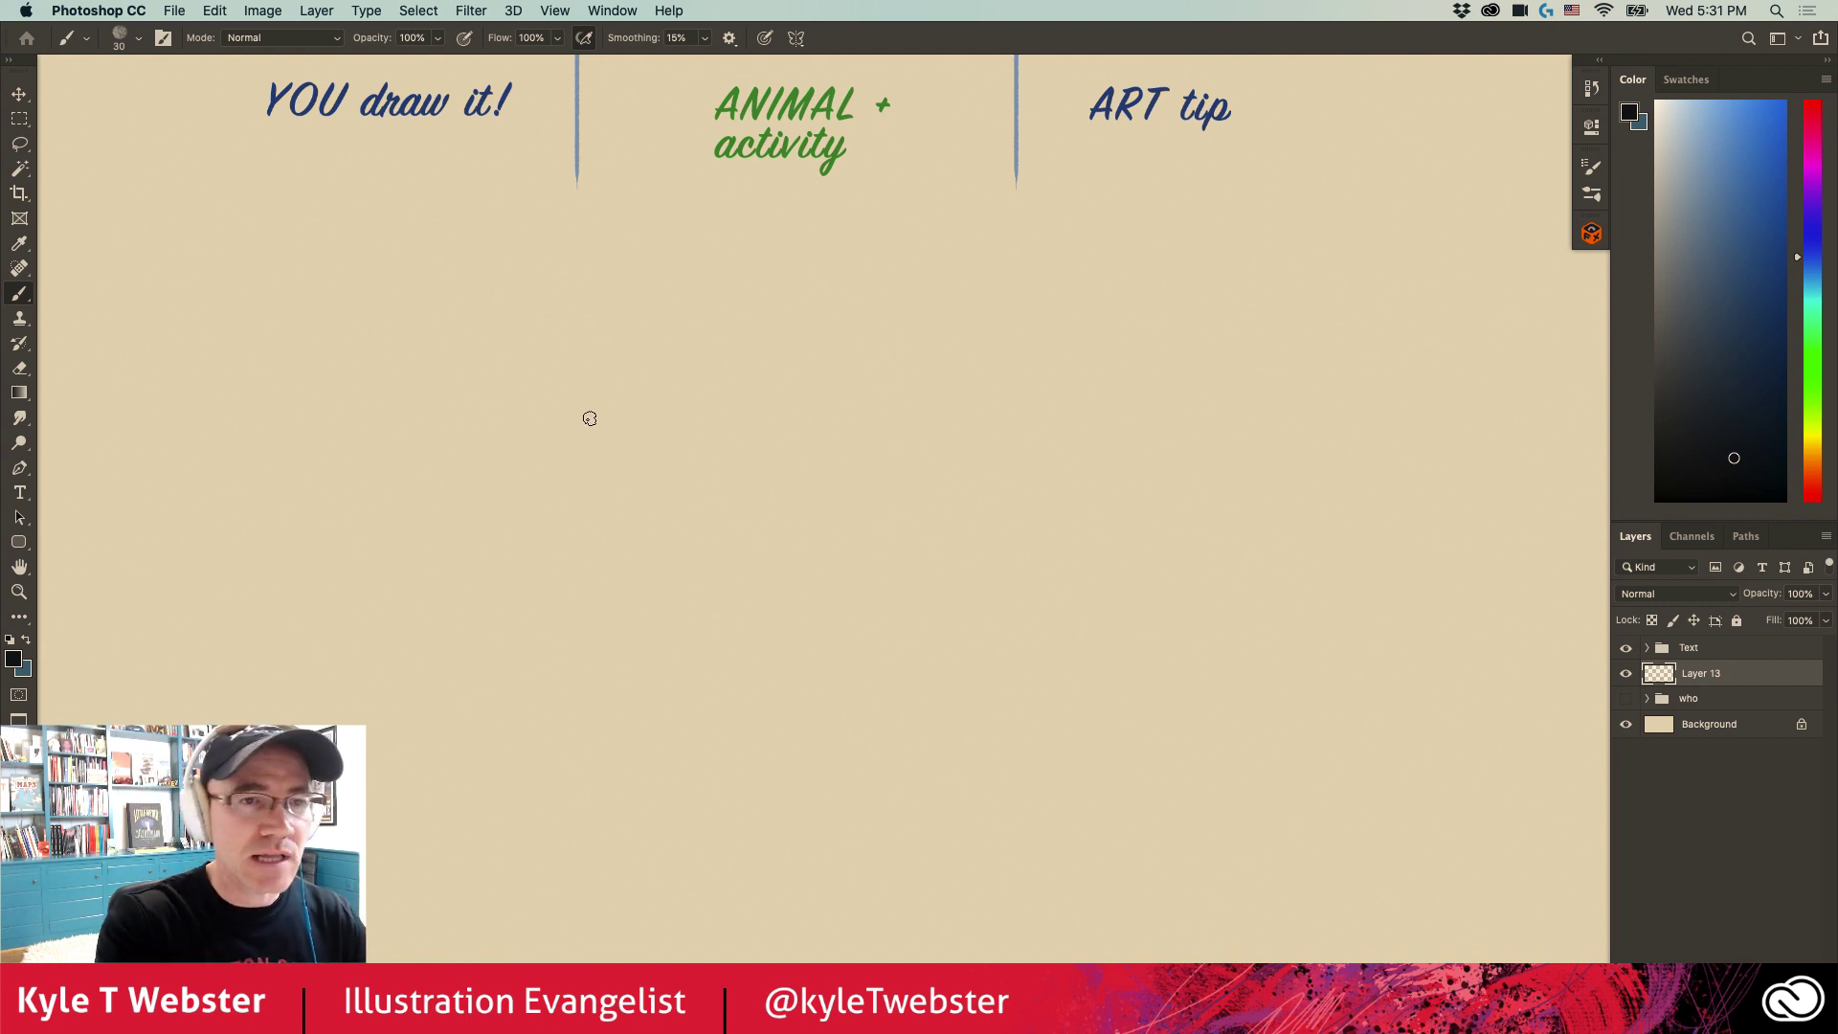
# Step: Draw sample strokes on the blank layer, including a slash, zigzags, a looping curve, arcs and a wavy line, and clear them all
pyautogui.moveTo(599, 406); pyautogui.dragTo(568, 465)
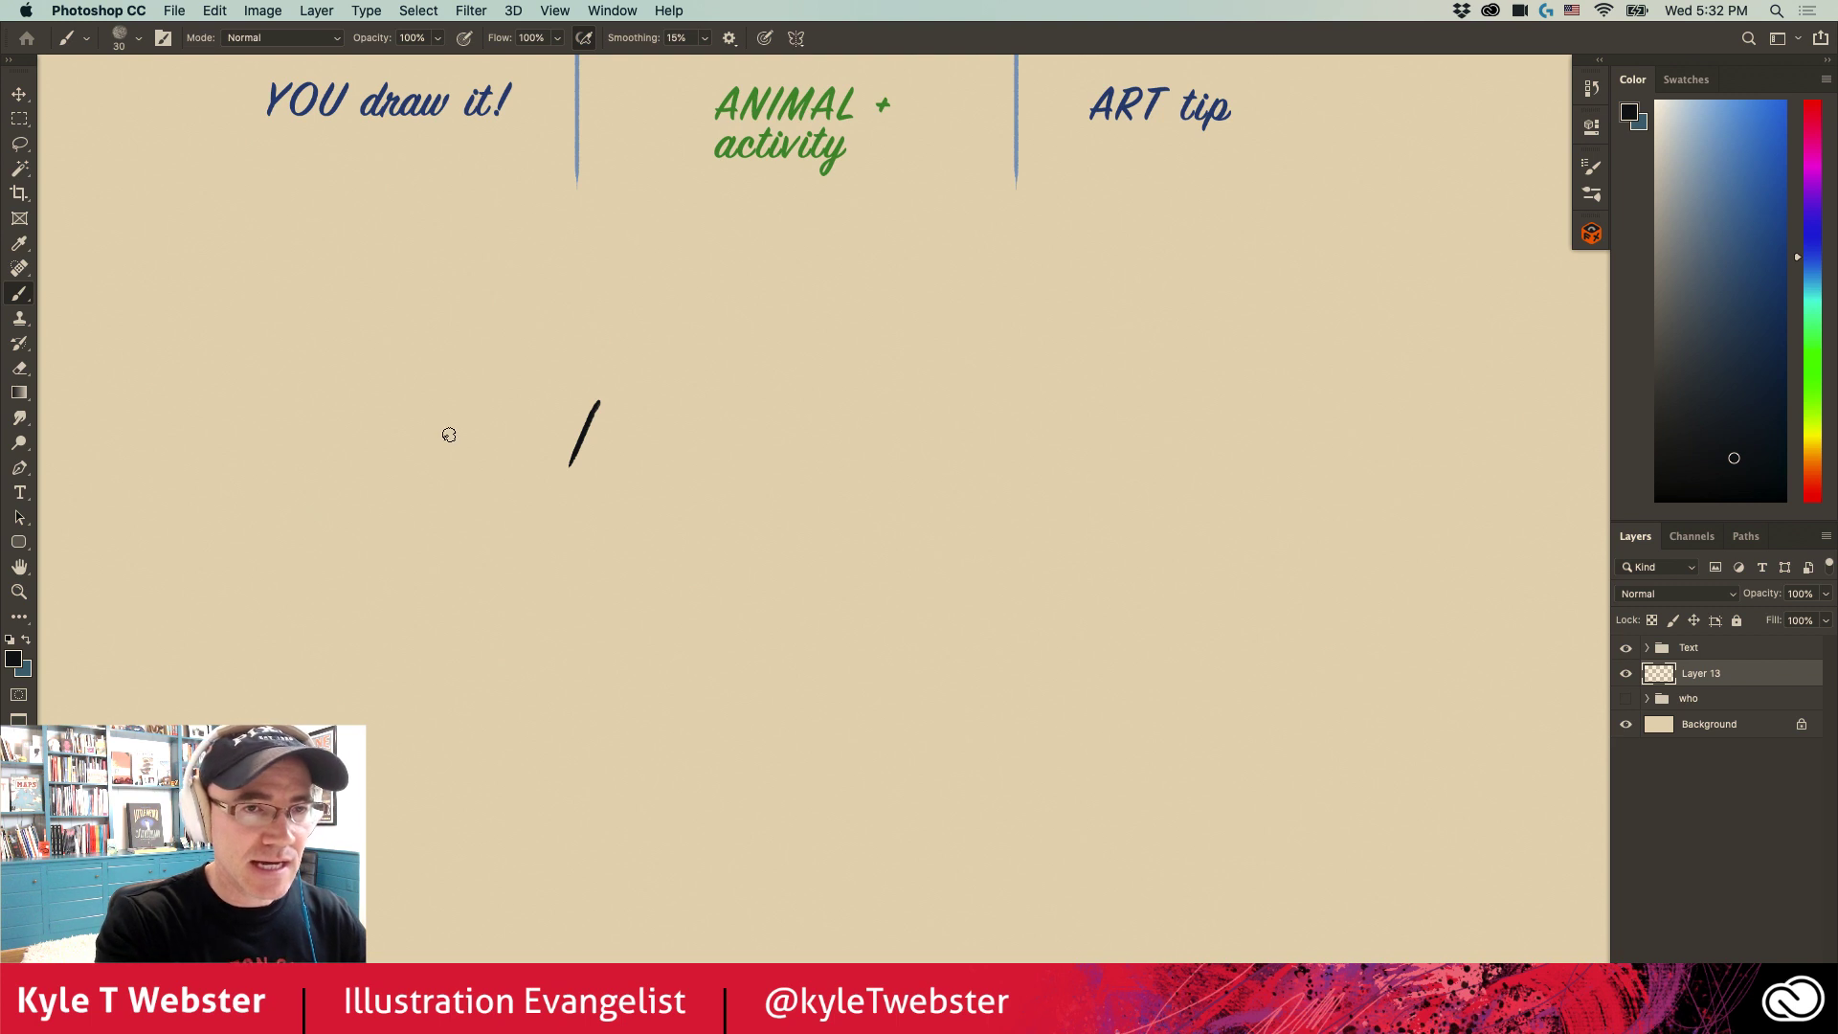
pyautogui.moveTo(457, 439)
pyautogui.mouseDown()
pyautogui.moveTo(417, 443)
pyautogui.moveTo(390, 406)
pyautogui.moveTo(380, 443)
pyautogui.mouseUp()
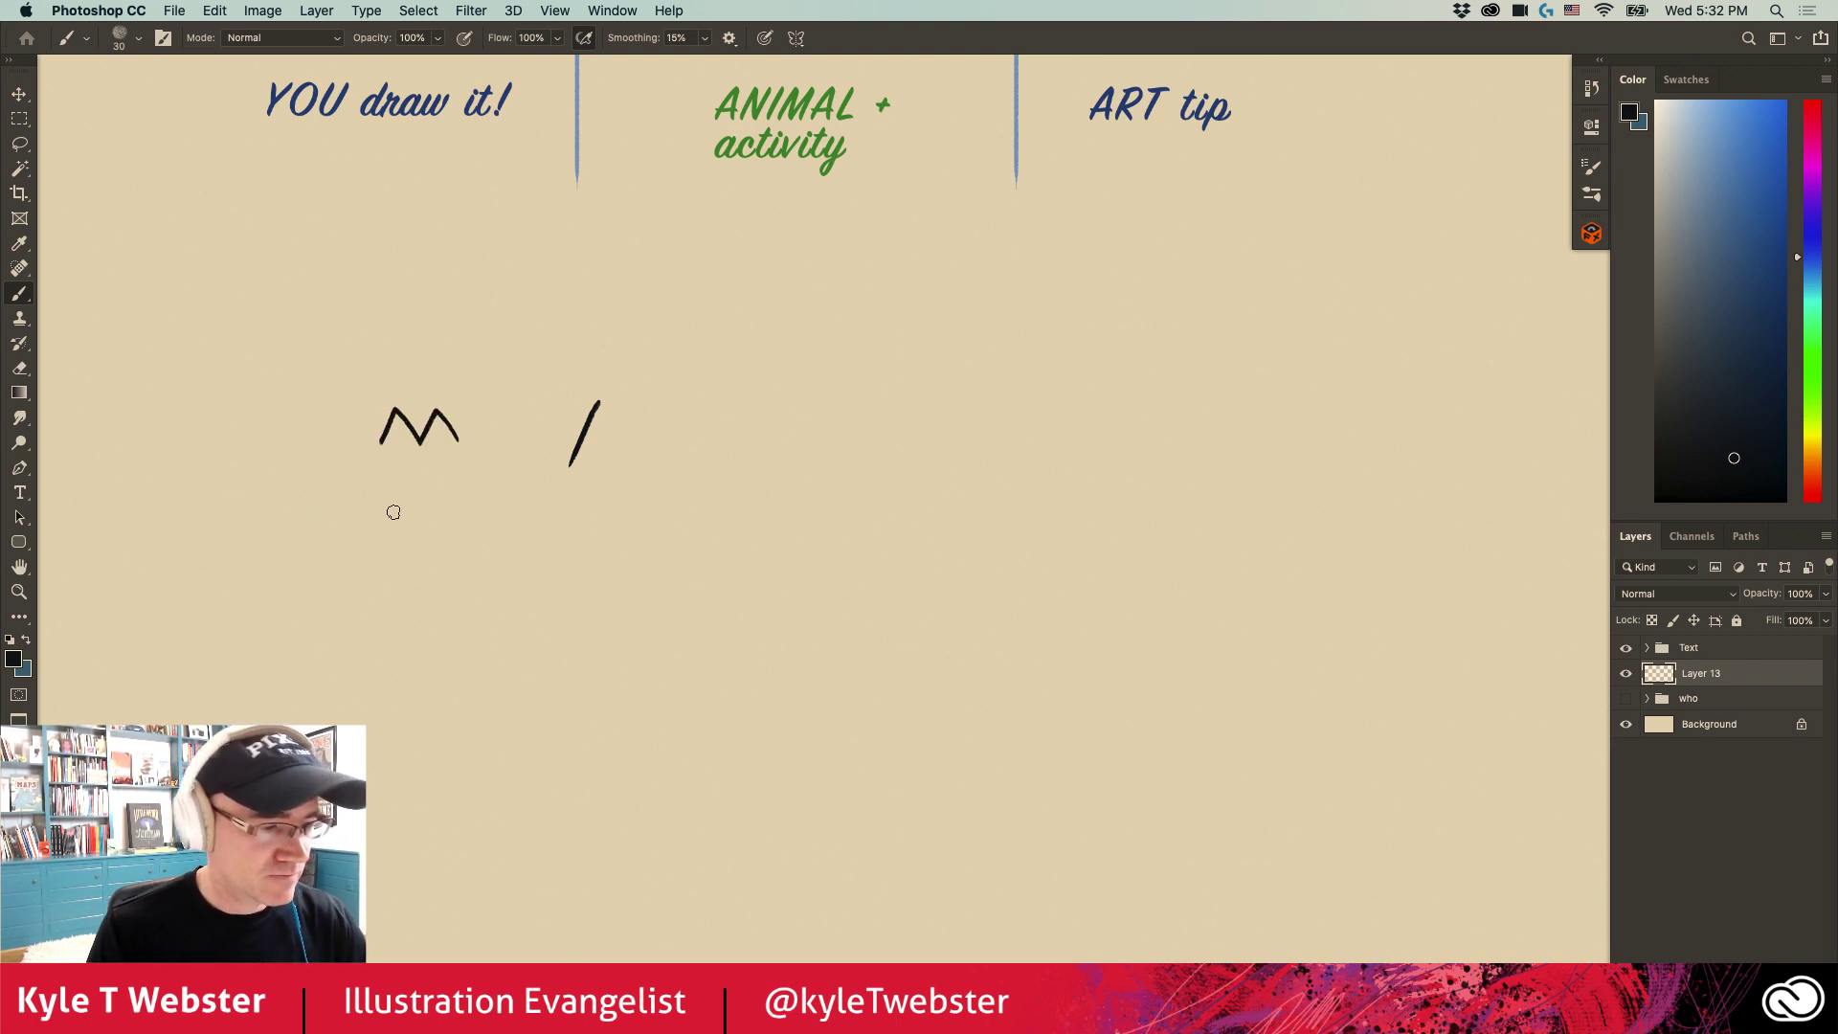
pyautogui.moveTo(468, 361); pyautogui.dragTo(372, 361)
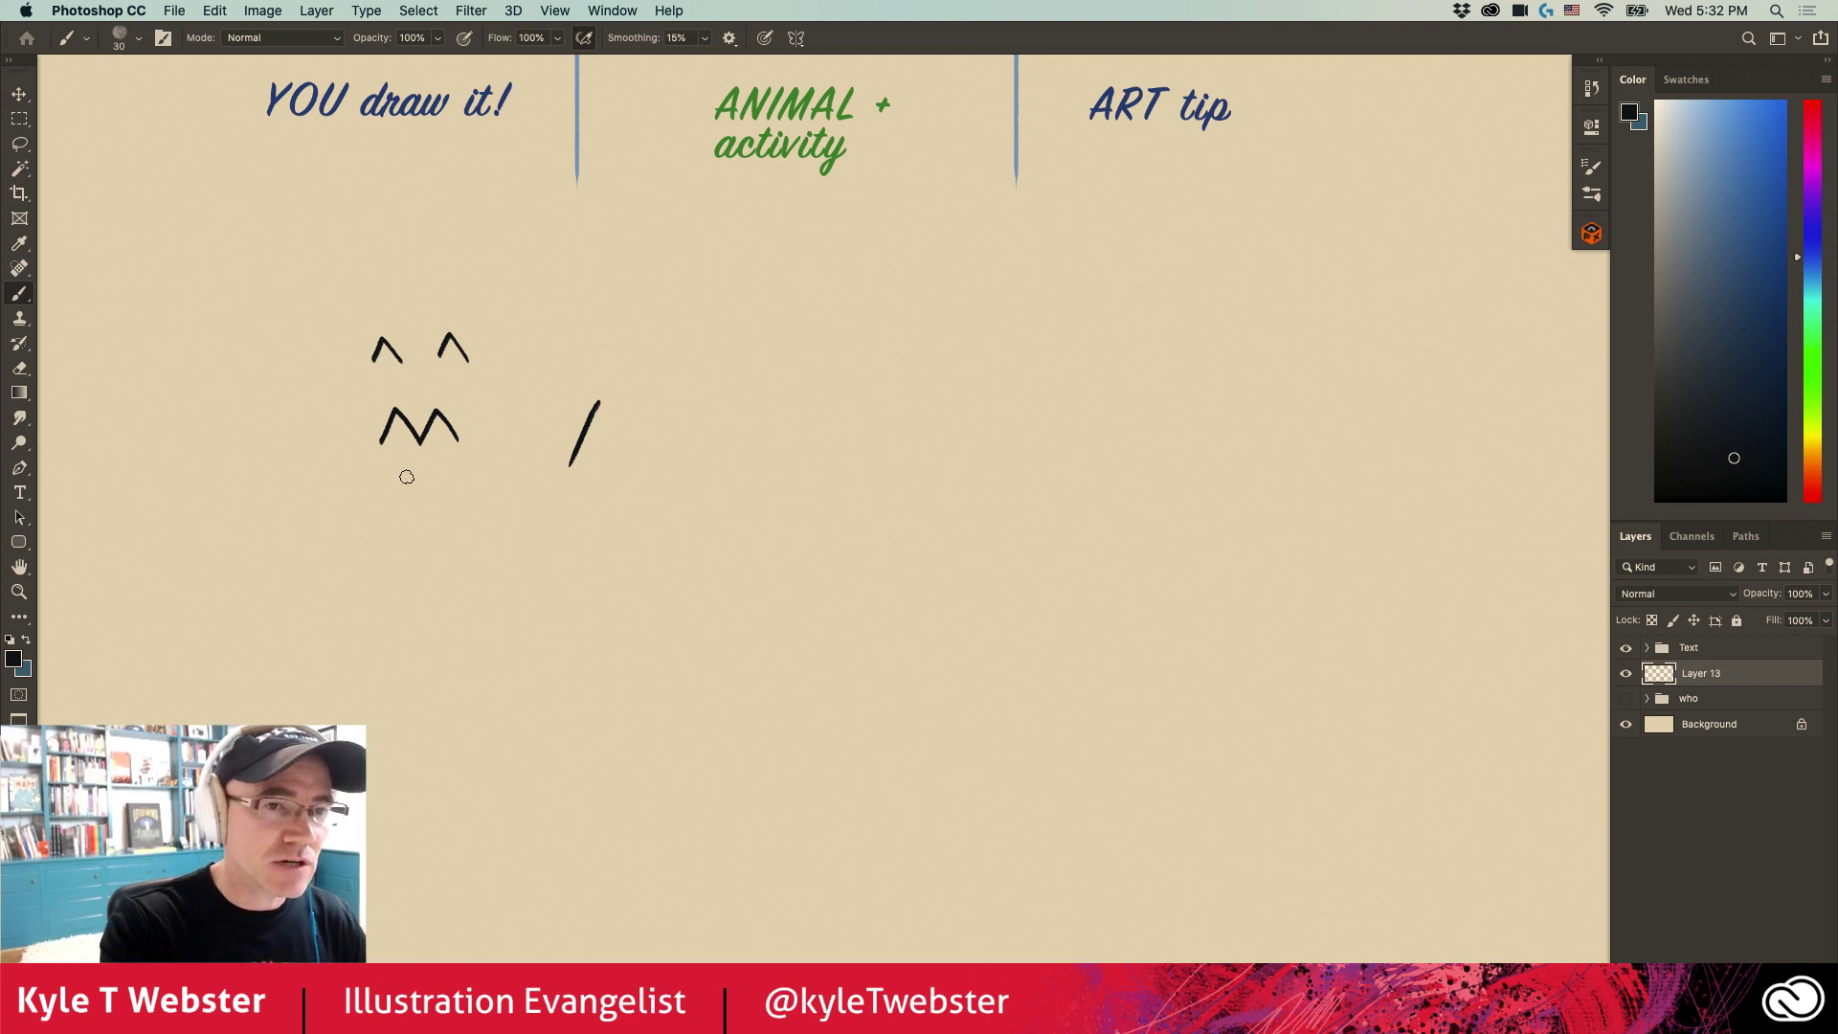
pyautogui.moveTo(446, 516)
pyautogui.mouseDown()
pyautogui.moveTo(462, 620)
pyautogui.moveTo(381, 673)
pyautogui.moveTo(376, 612)
pyautogui.moveTo(388, 713)
pyautogui.mouseUp()
pyautogui.moveTo(548, 595)
pyautogui.mouseDown()
pyautogui.moveTo(532, 624)
pyautogui.moveTo(545, 662)
pyautogui.moveTo(492, 716)
pyautogui.mouseUp()
pyautogui.moveTo(382, 530); pyautogui.dragTo(283, 567)
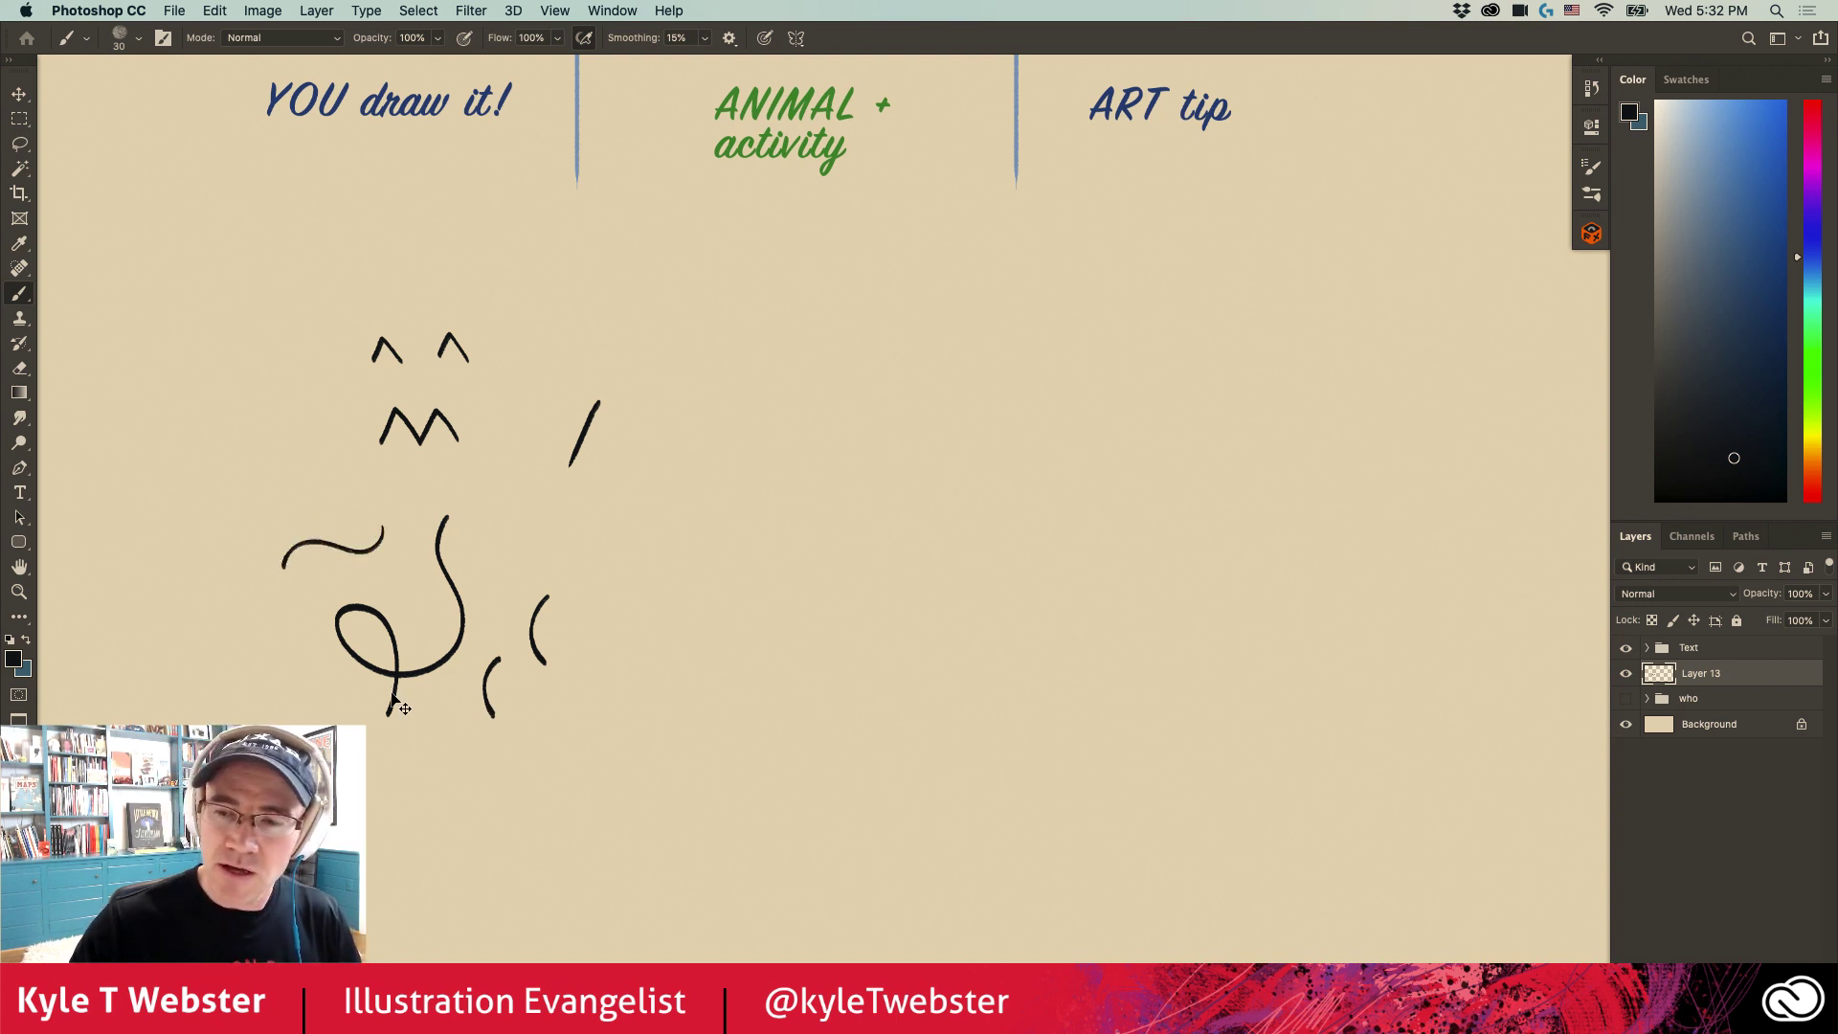
pyautogui.press('super+a')
pyautogui.press('BackSpace')
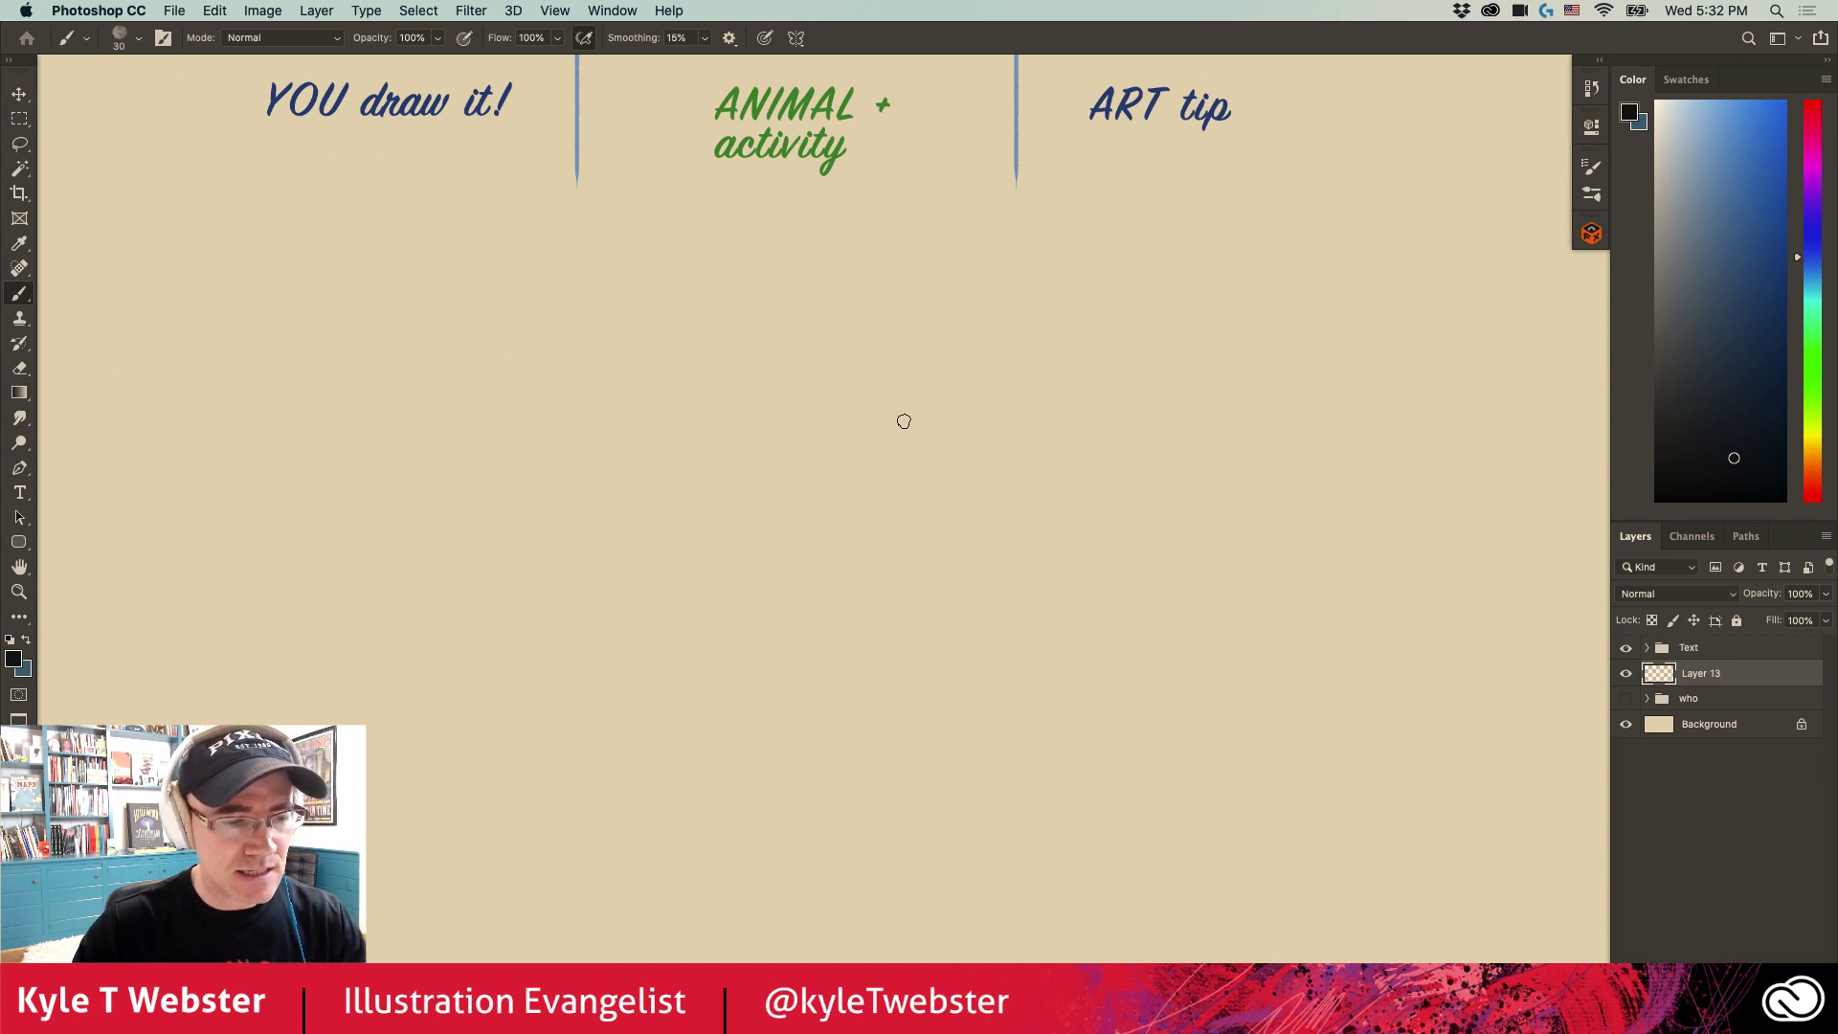
# Step: Draw a short horizontal line, a slope descending leftward from it, and a downward curve forming the fish's forehead and snout
pyautogui.moveTo(922, 411); pyautogui.dragTo(785, 422)
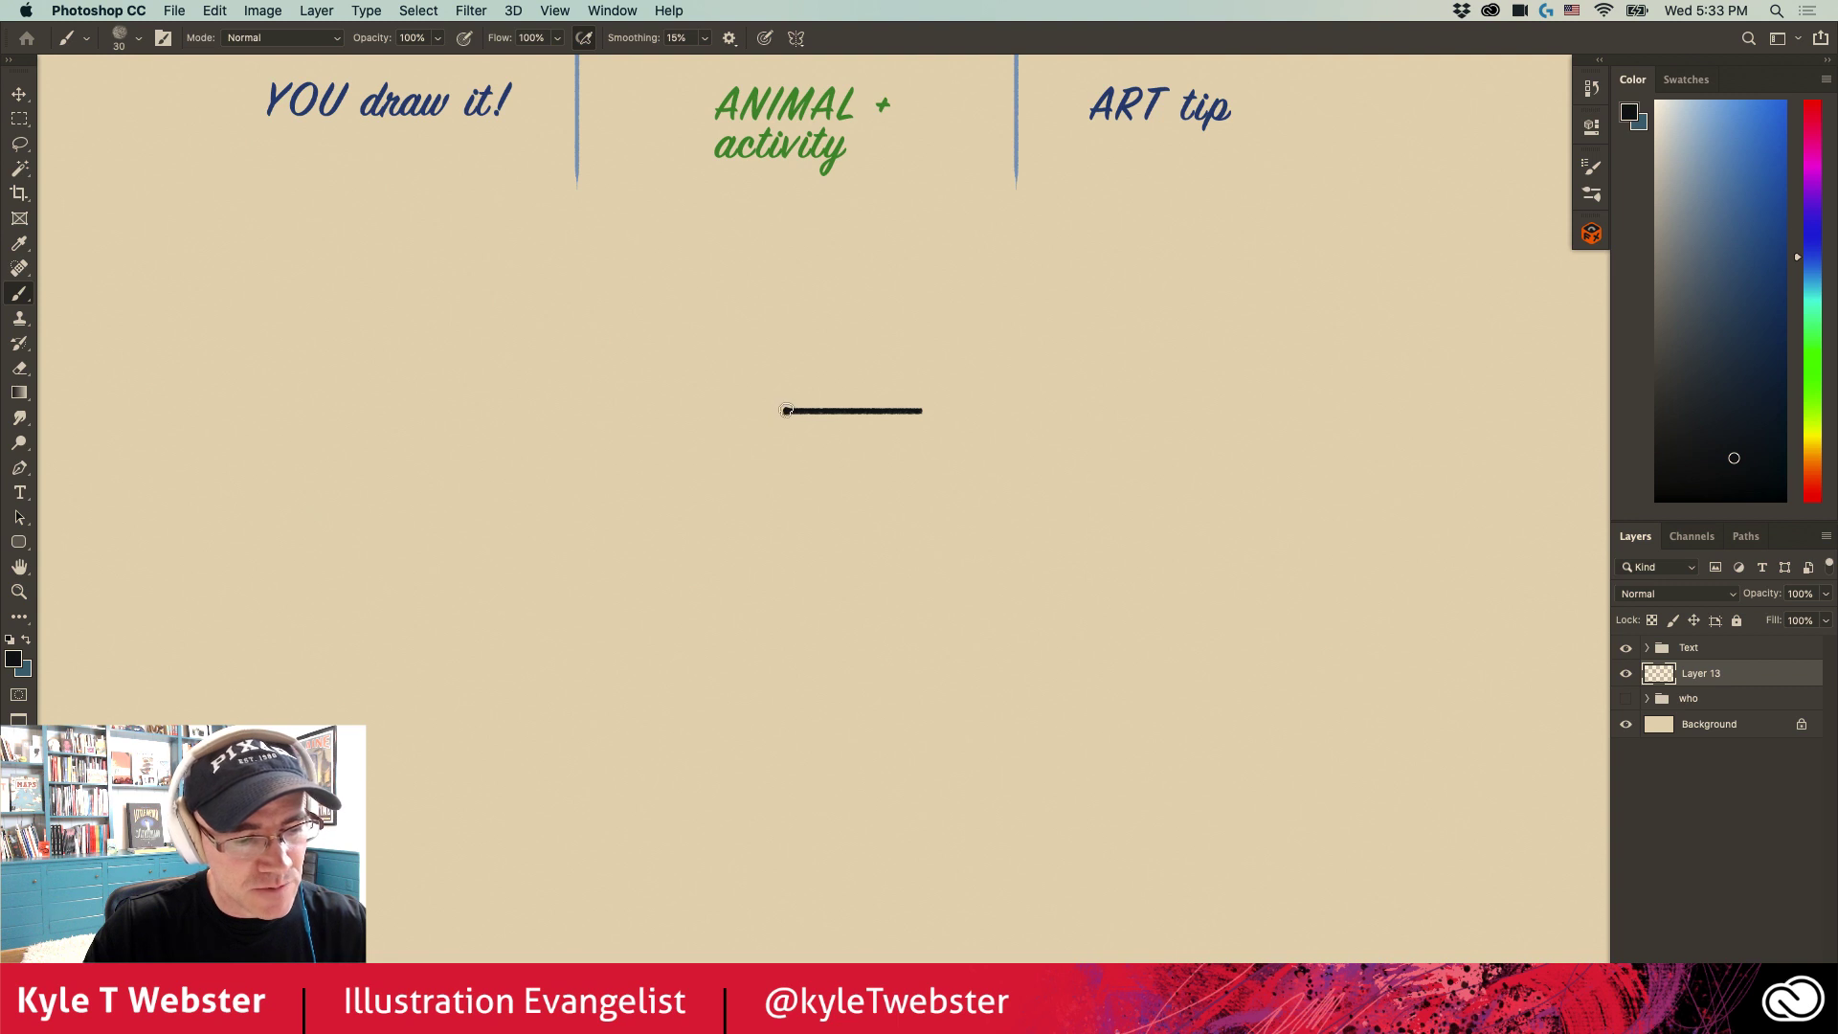
pyautogui.moveTo(785, 411); pyautogui.dragTo(688, 479)
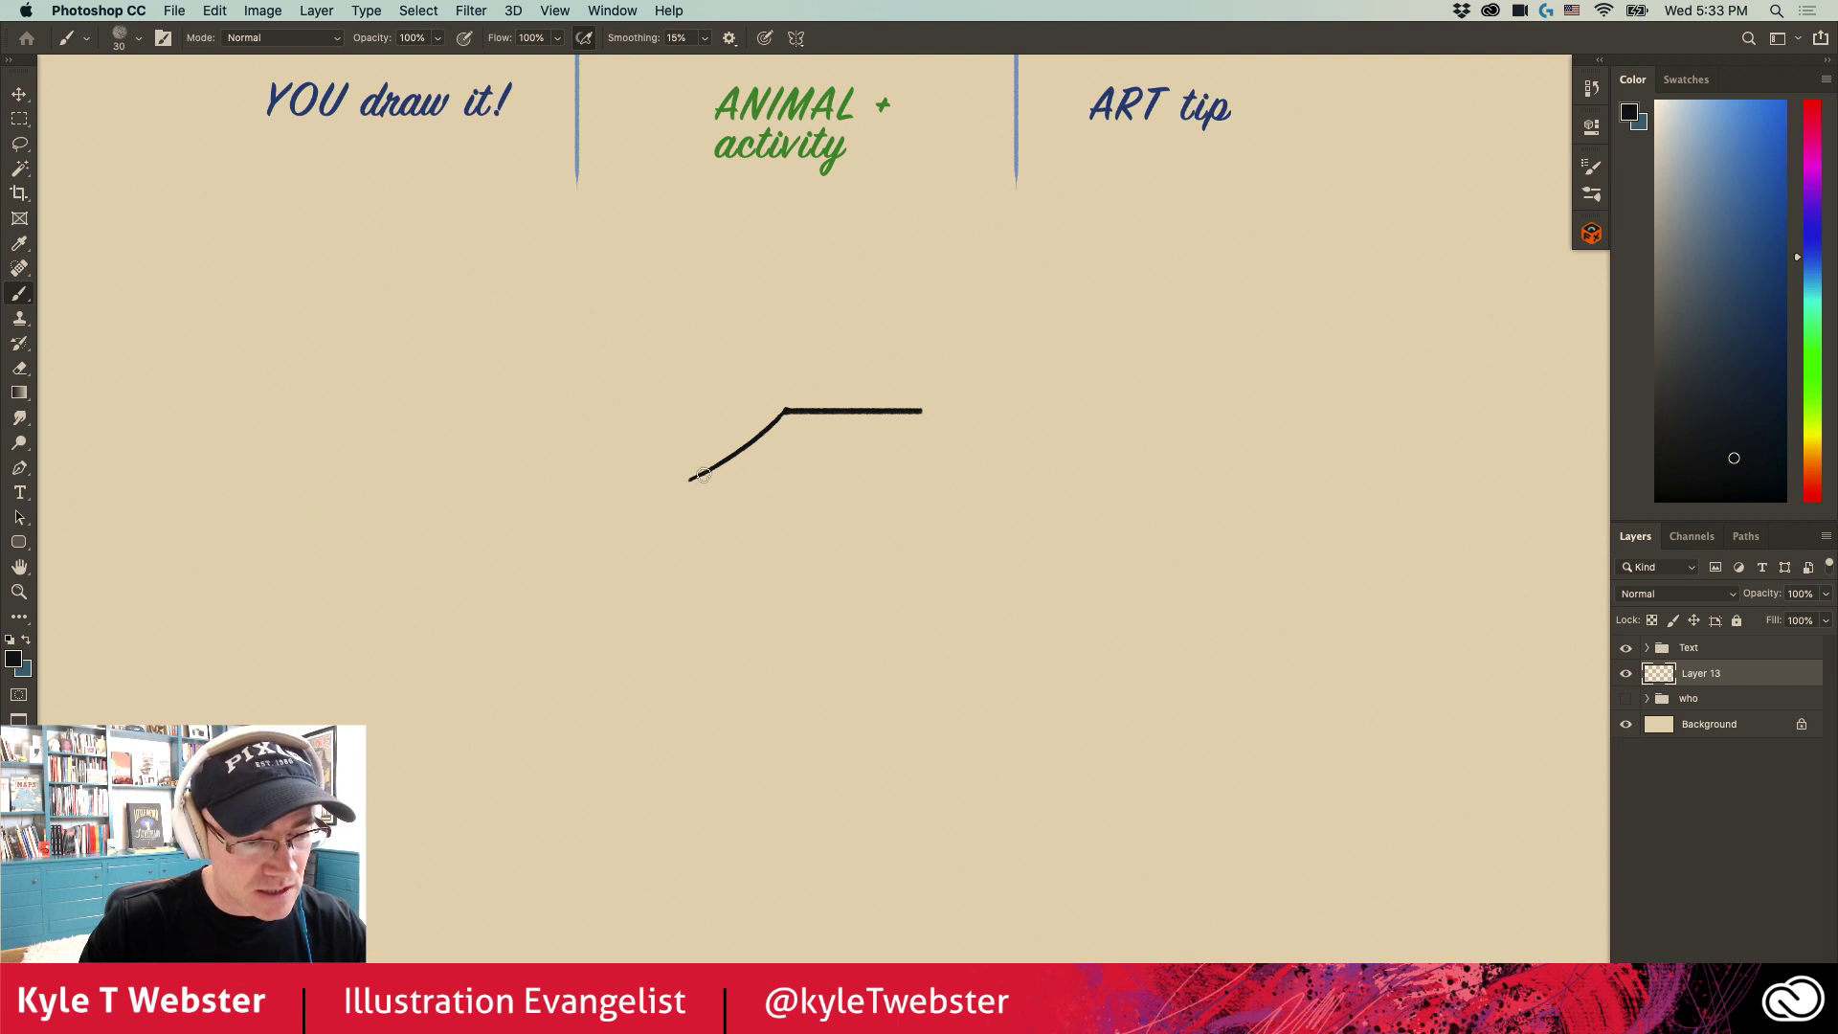
pyautogui.moveTo(696, 475); pyautogui.dragTo(656, 533)
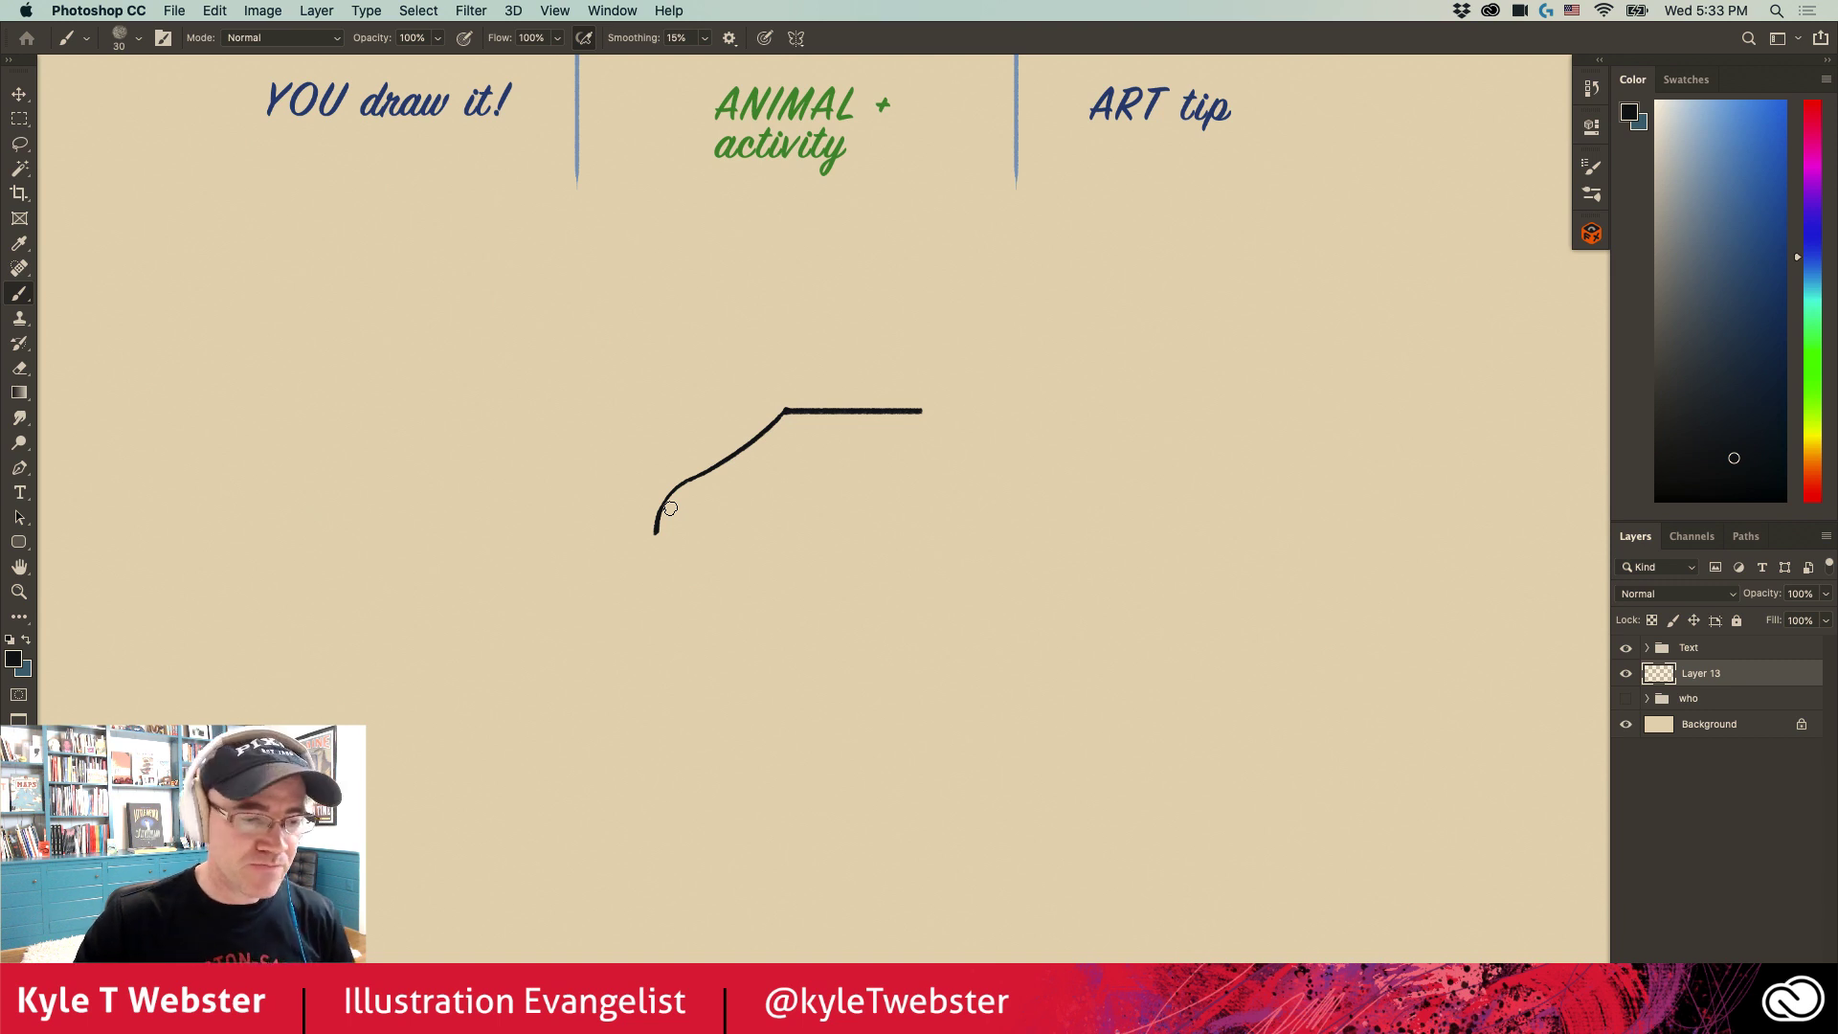
pyautogui.moveTo(625, 490)
pyautogui.mouseDown()
pyautogui.moveTo(624, 536)
pyautogui.moveTo(630, 522)
pyautogui.mouseUp()
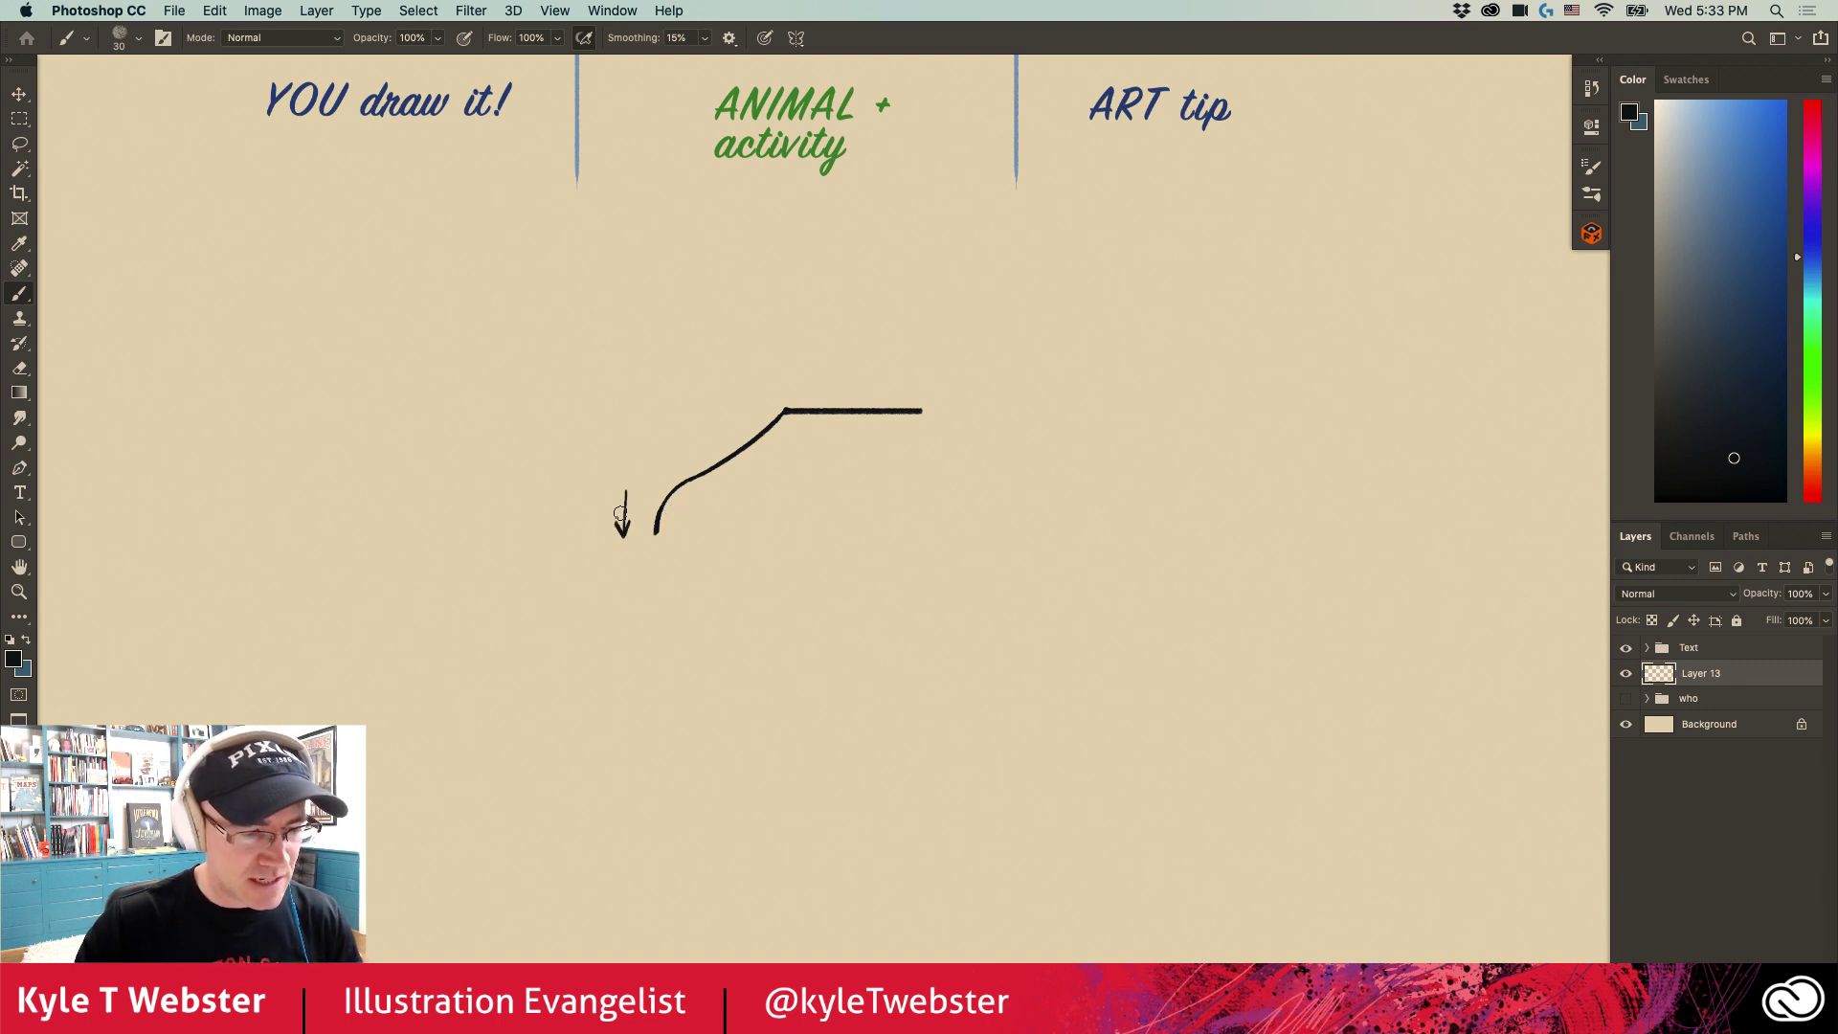
pyautogui.press('super+z')
pyautogui.press('super+z')
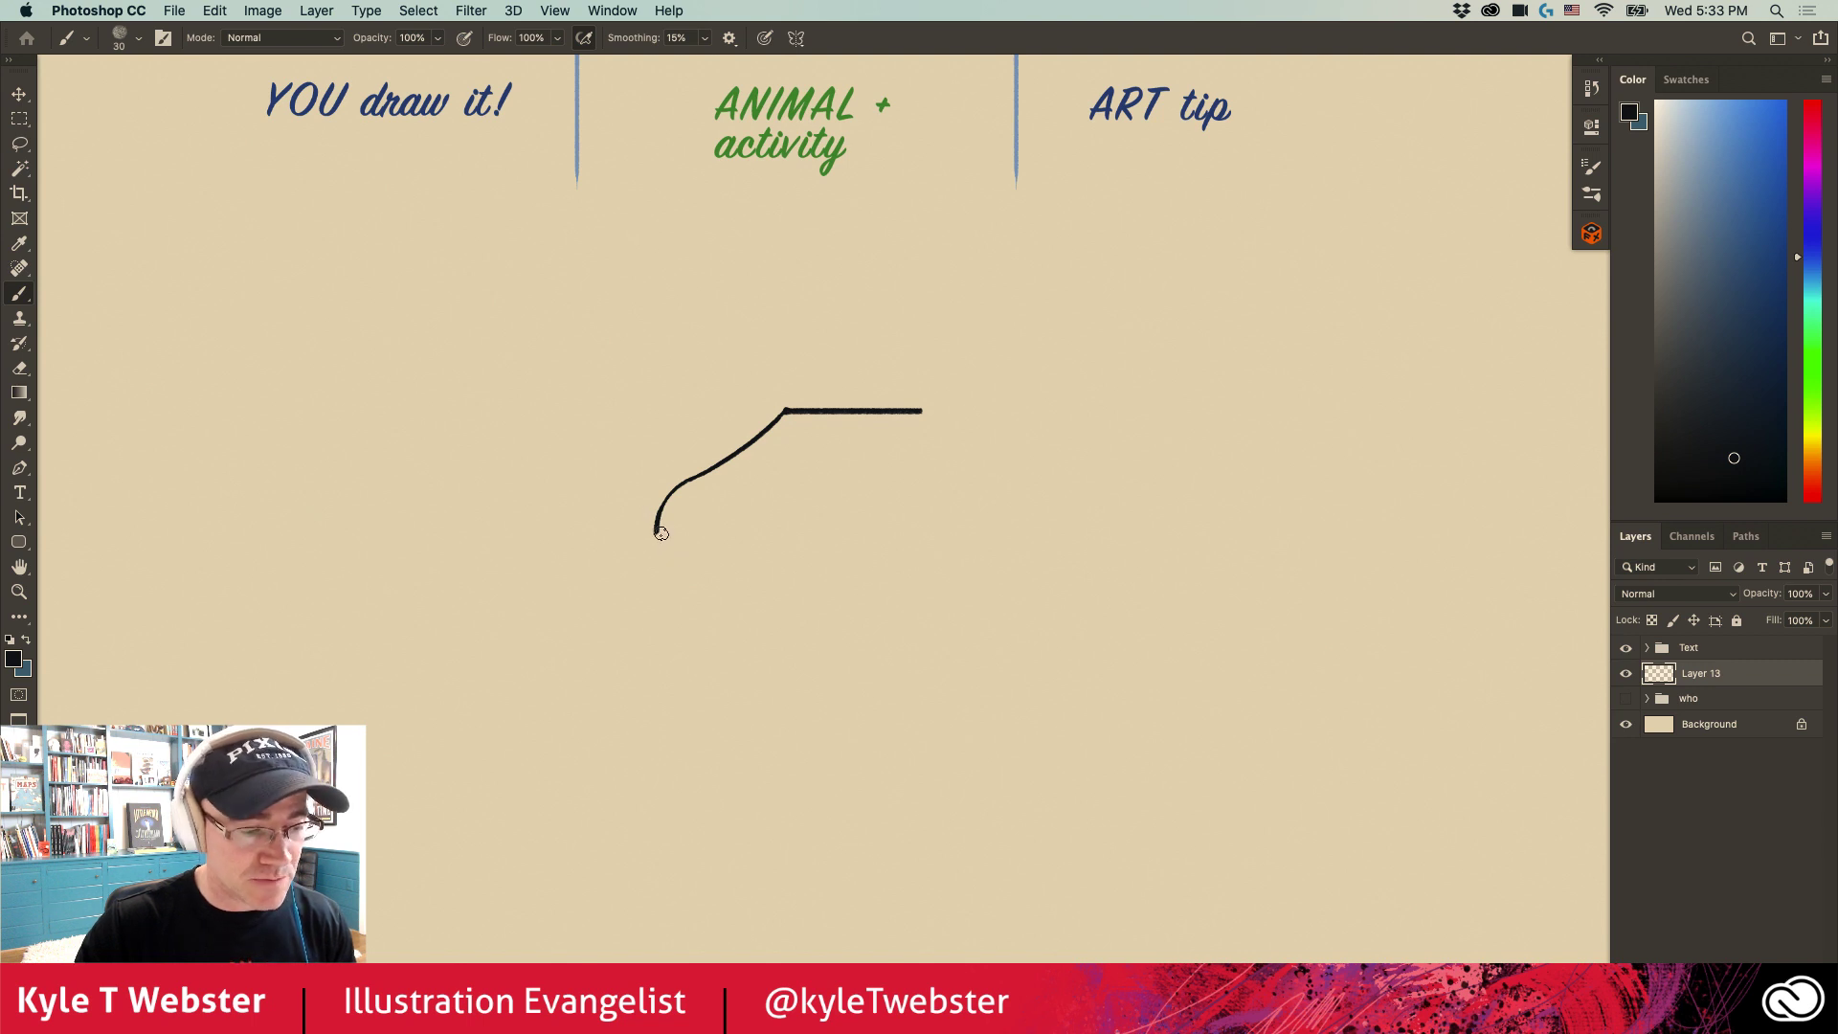
# Step: Draw the narrow slanted mouth inside the snout, and continue the outline around the chin into a line sloping down to the right
pyautogui.moveTo(656, 532); pyautogui.dragTo(689, 553)
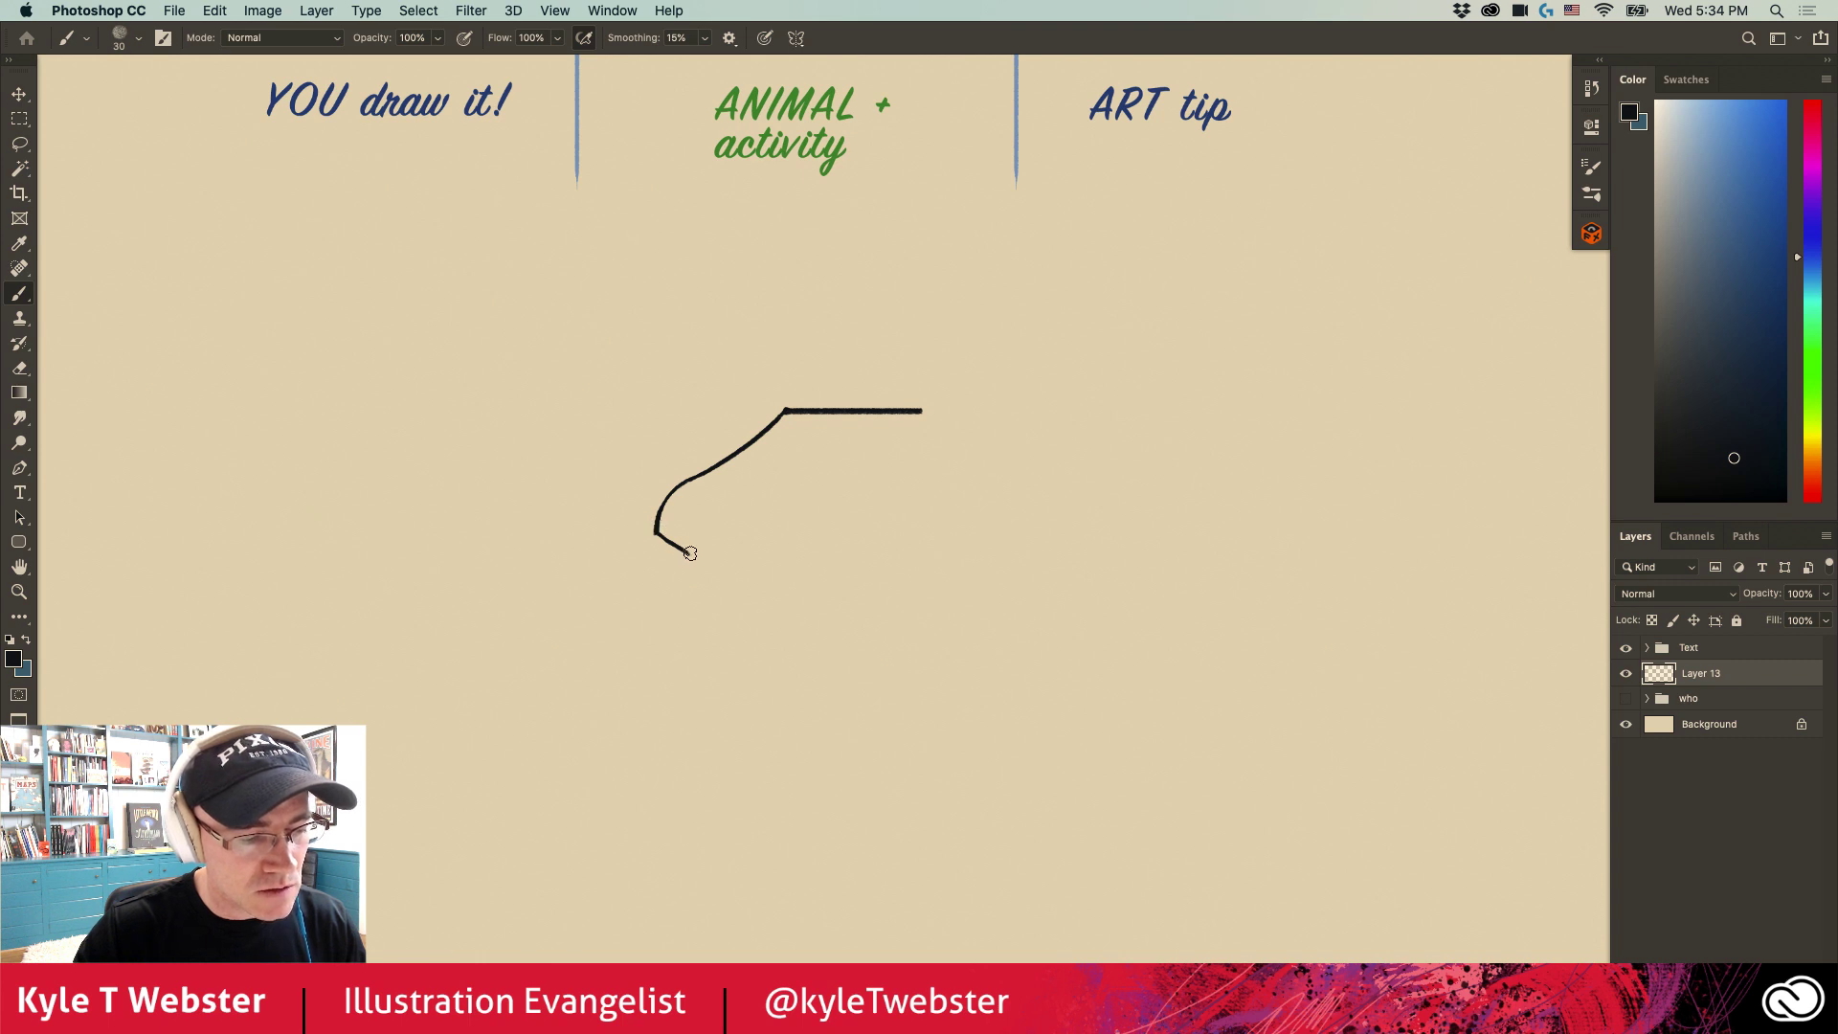
pyautogui.moveTo(690, 552); pyautogui.dragTo(658, 509)
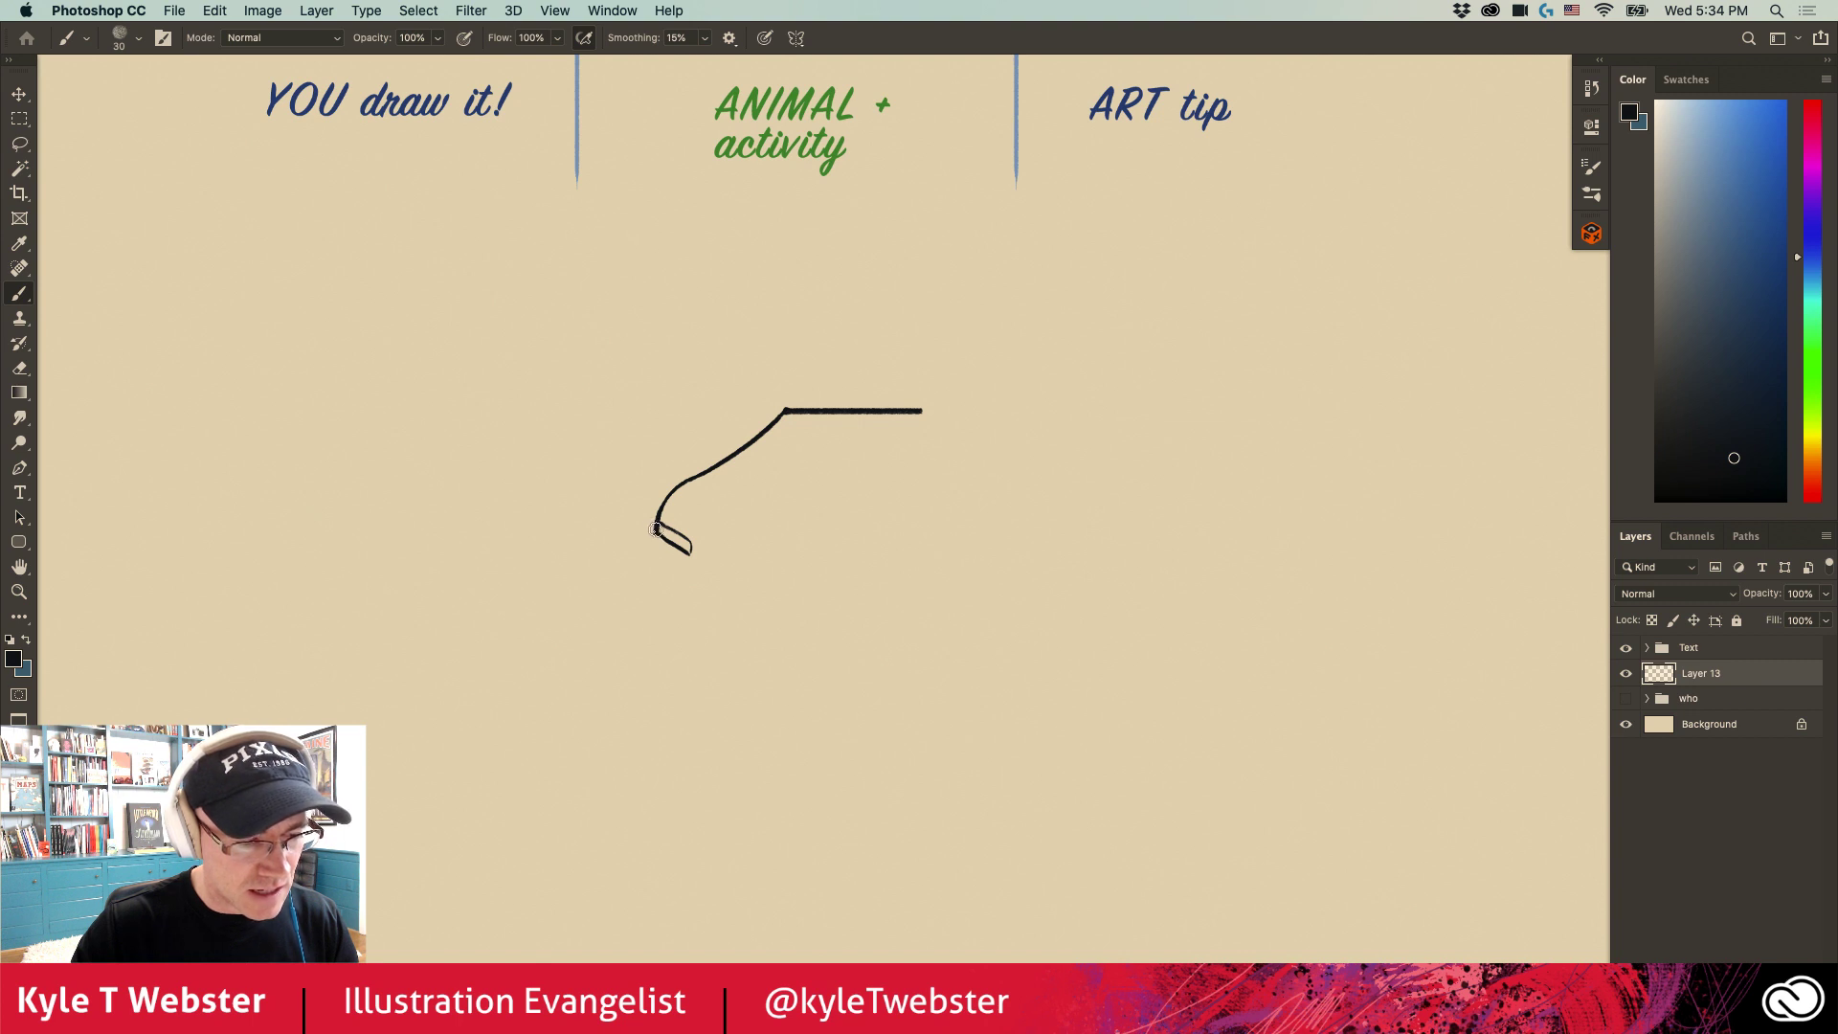
pyautogui.moveTo(655, 534); pyautogui.dragTo(691, 582)
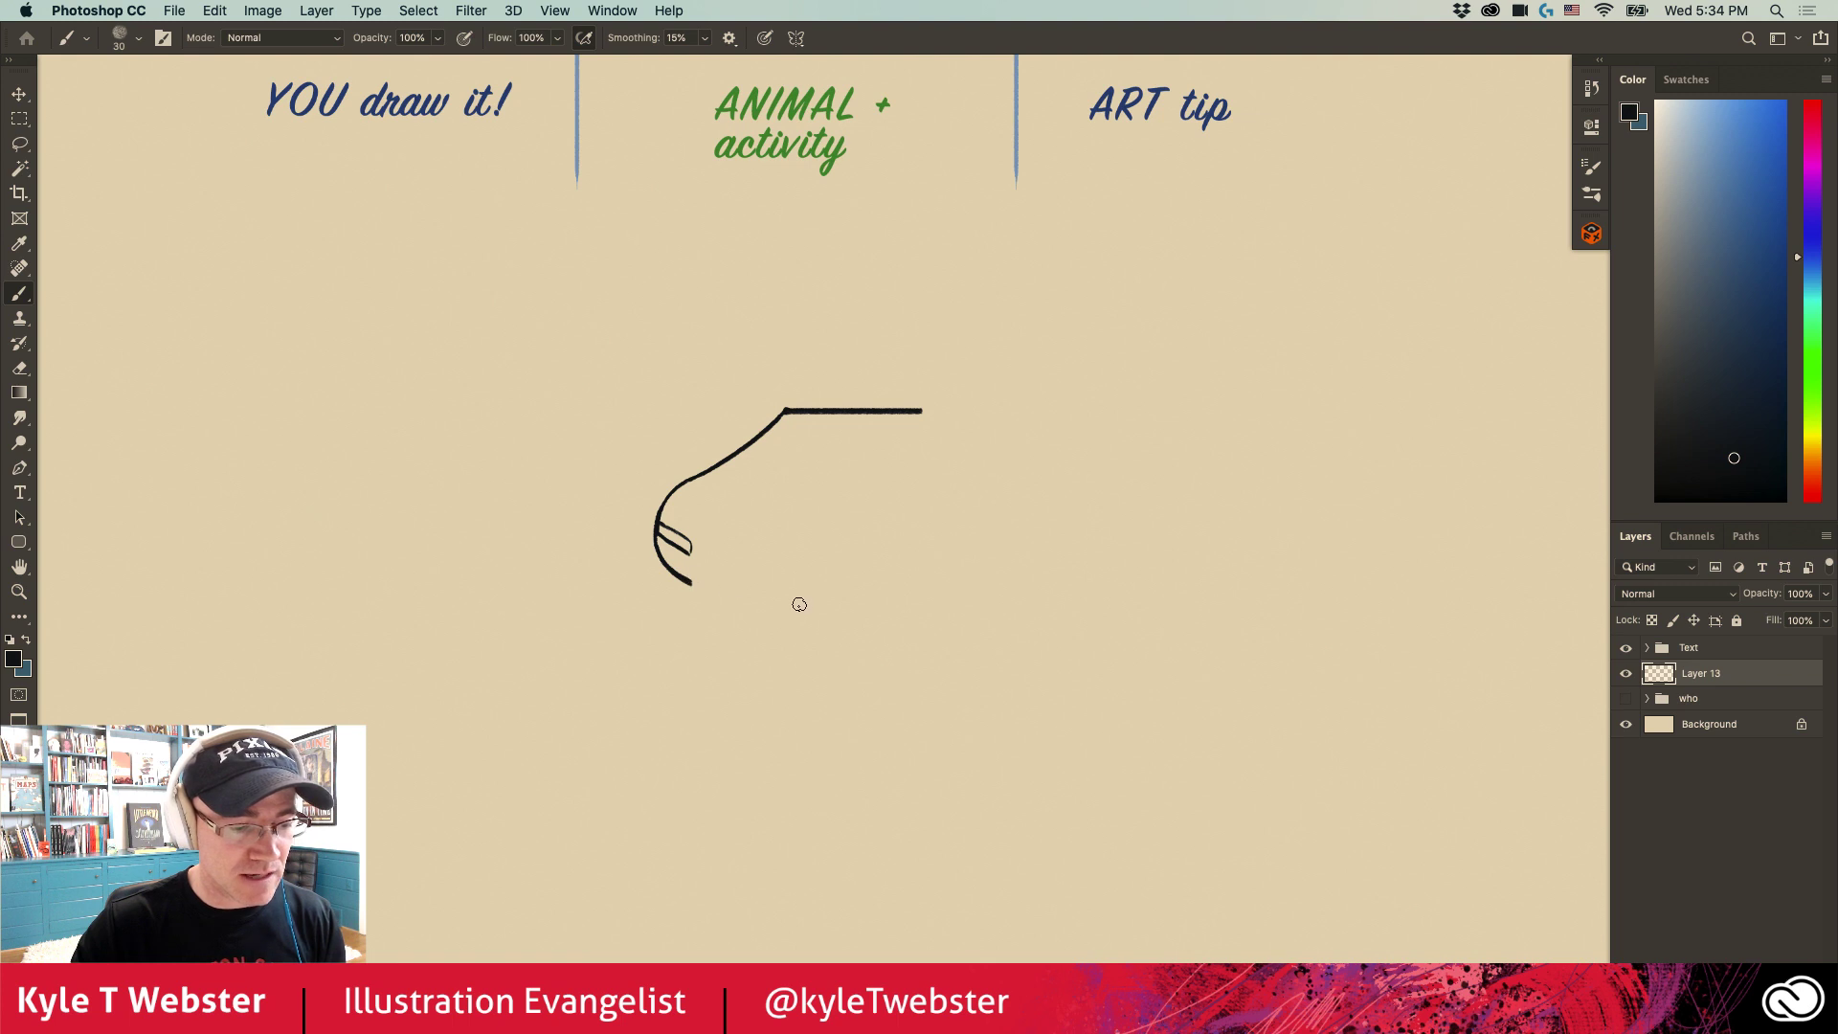
pyautogui.moveTo(689, 582); pyautogui.dragTo(790, 608)
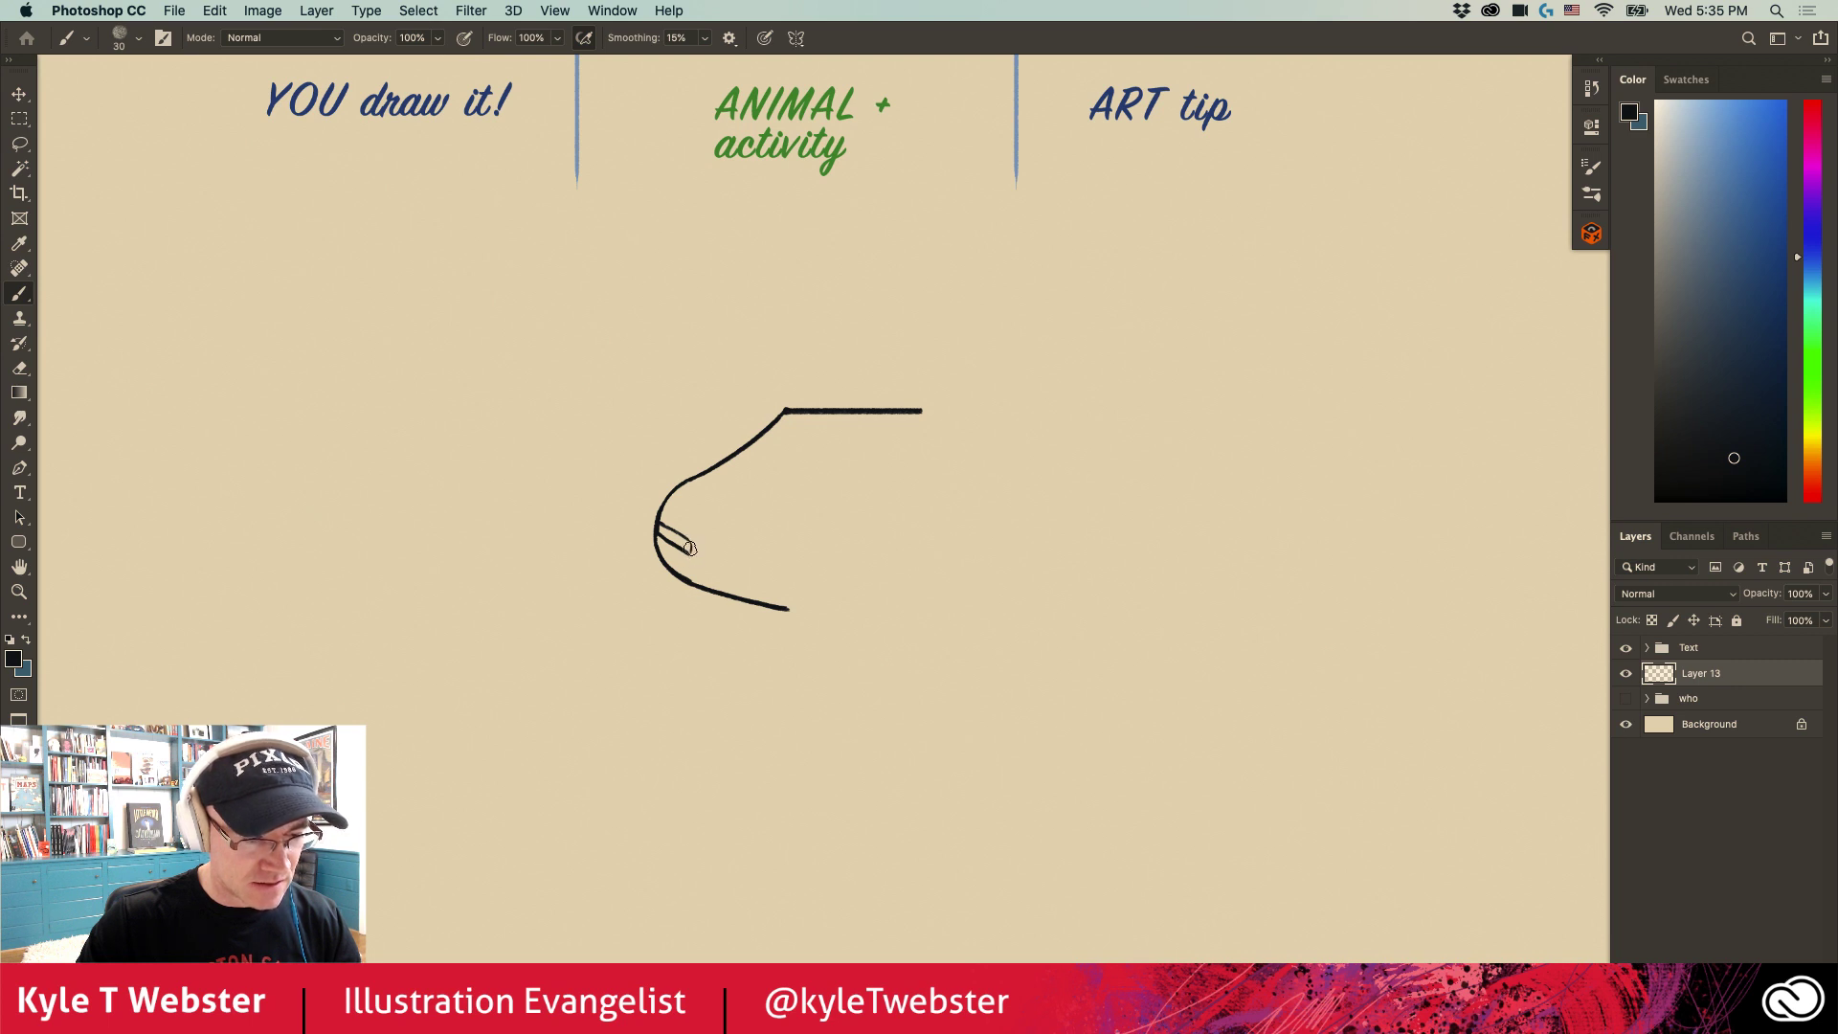
pyautogui.moveTo(786, 608); pyautogui.dragTo(789, 609)
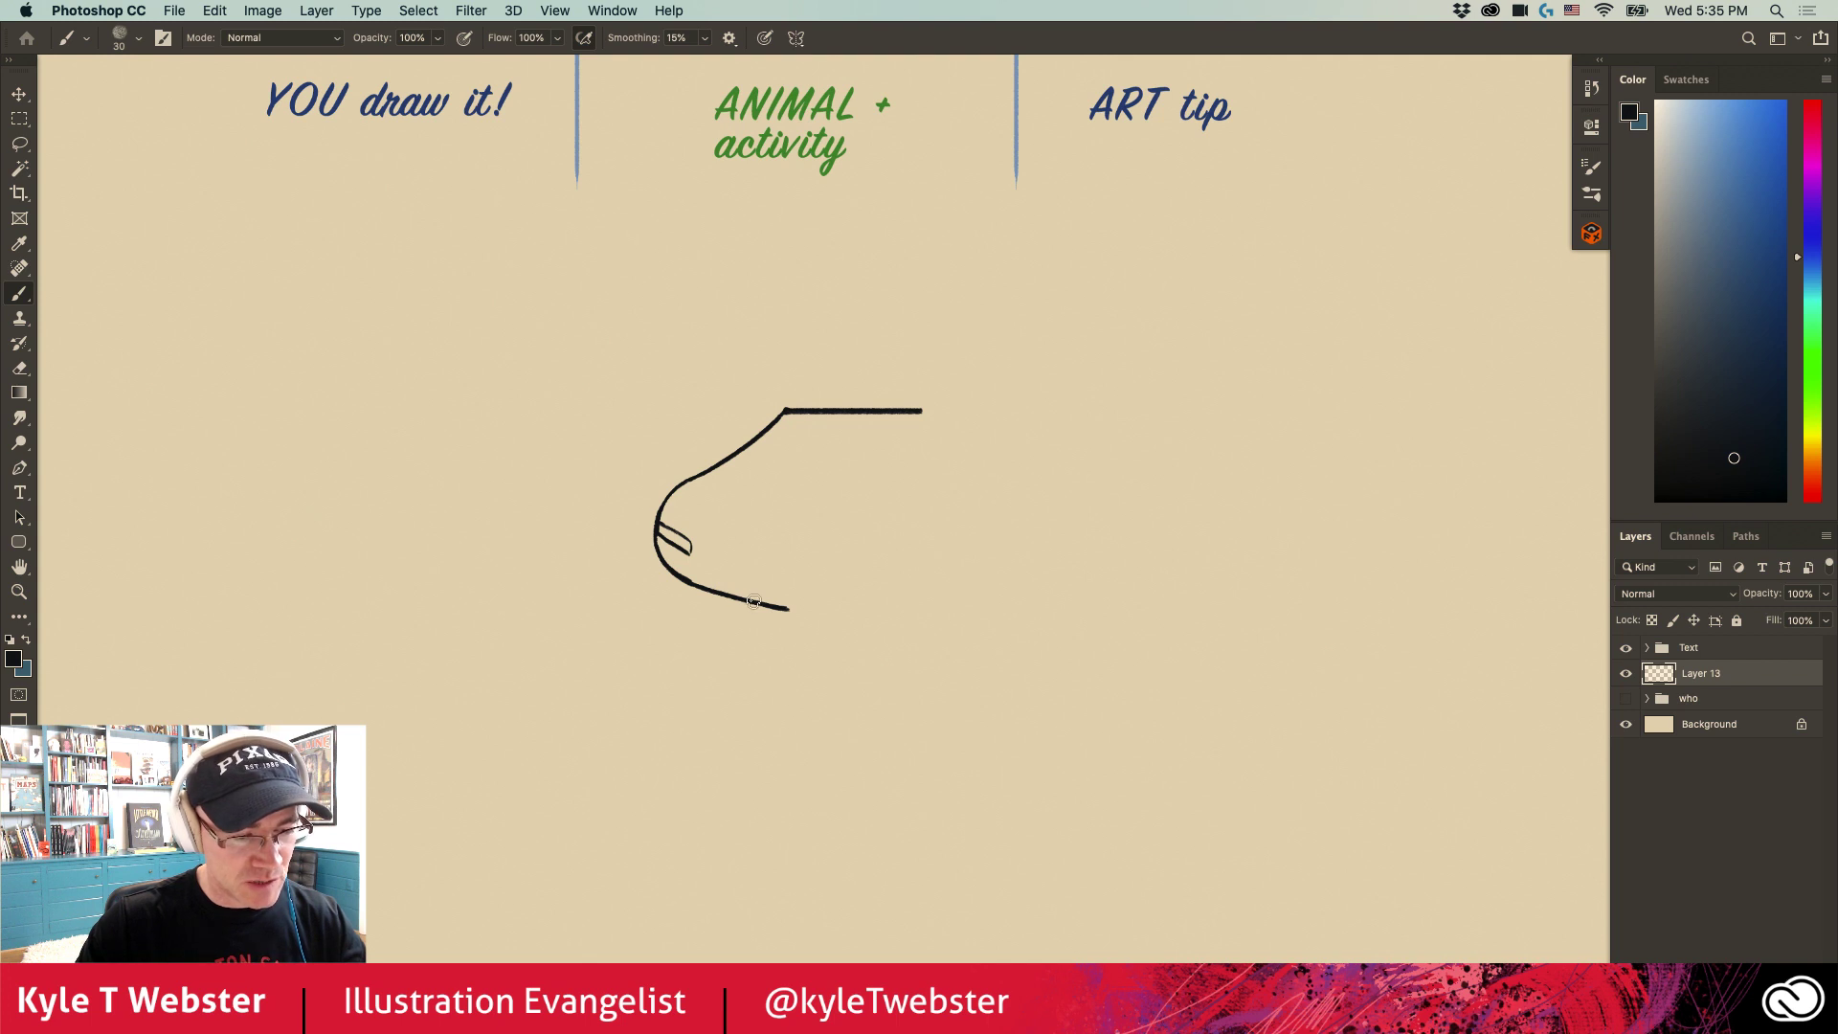
# Step: Draw the curved gill line behind the face, and a round eye containing a smaller pupil circle with a wedge notch
pyautogui.moveTo(763, 592)
pyautogui.mouseDown()
pyautogui.moveTo(787, 544)
pyautogui.moveTo(776, 486)
pyautogui.mouseUp()
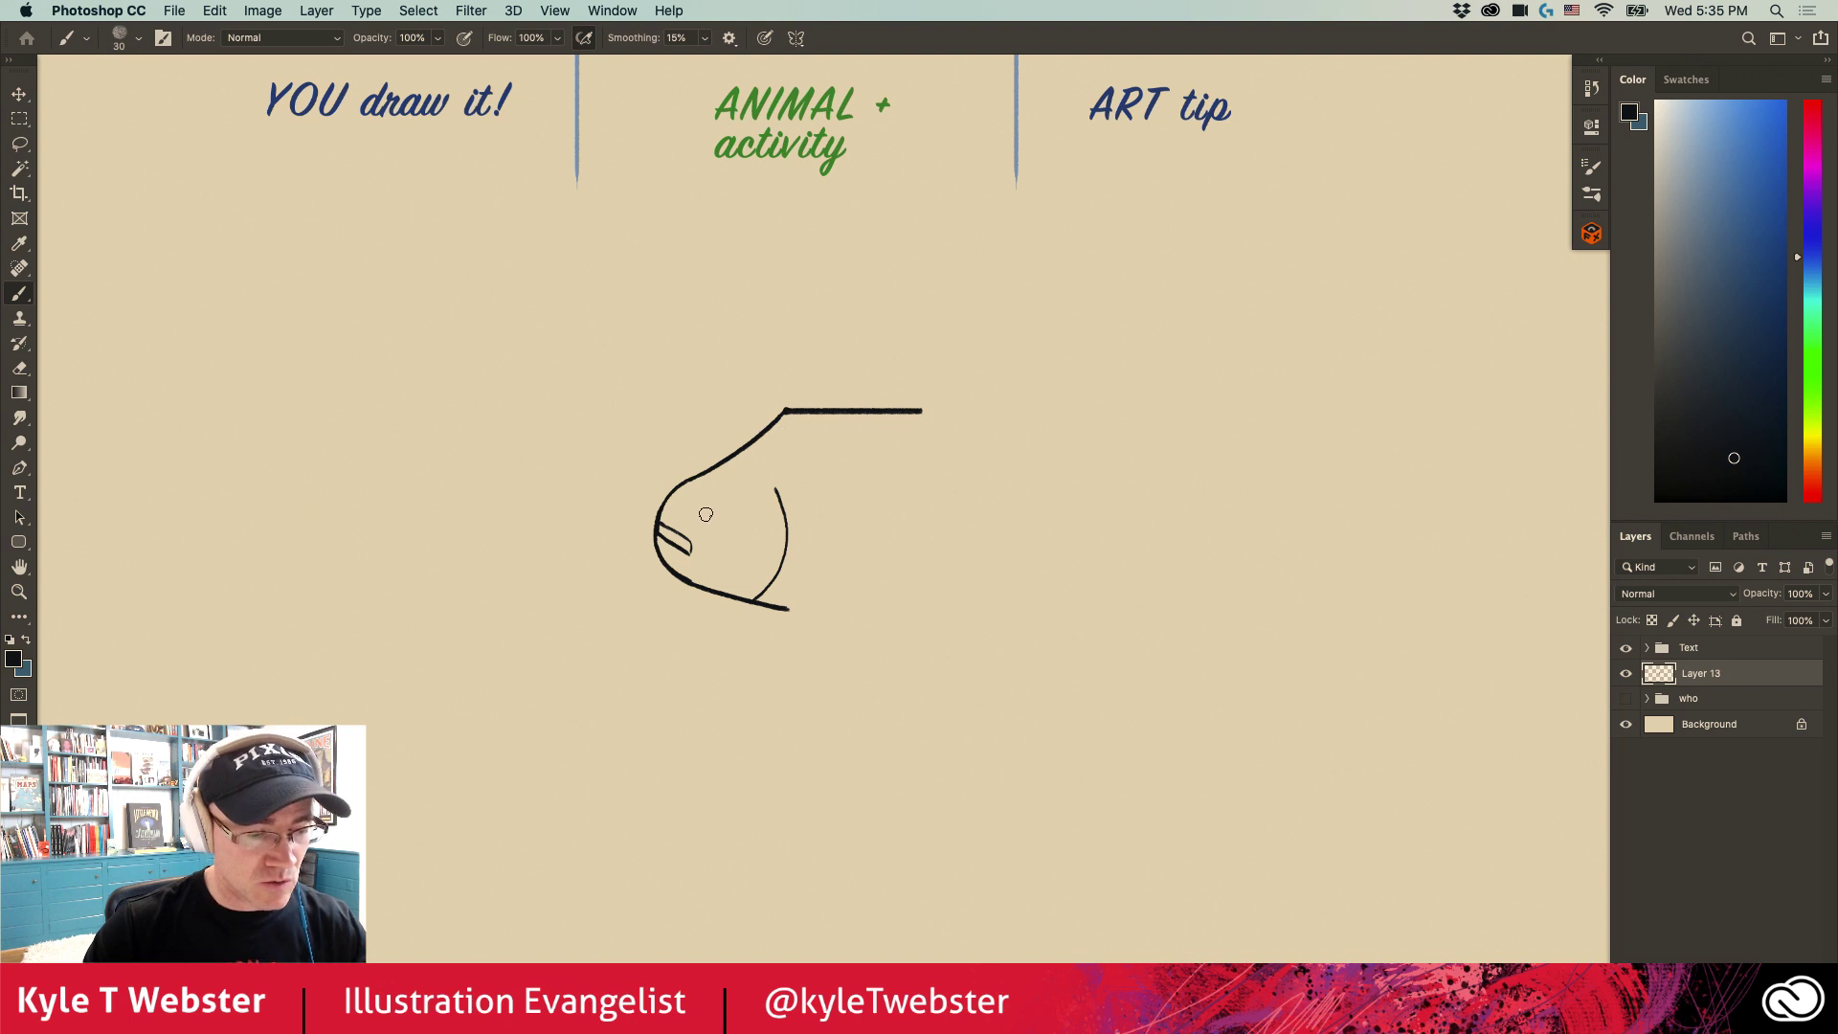
pyautogui.moveTo(689, 544); pyautogui.dragTo(667, 532)
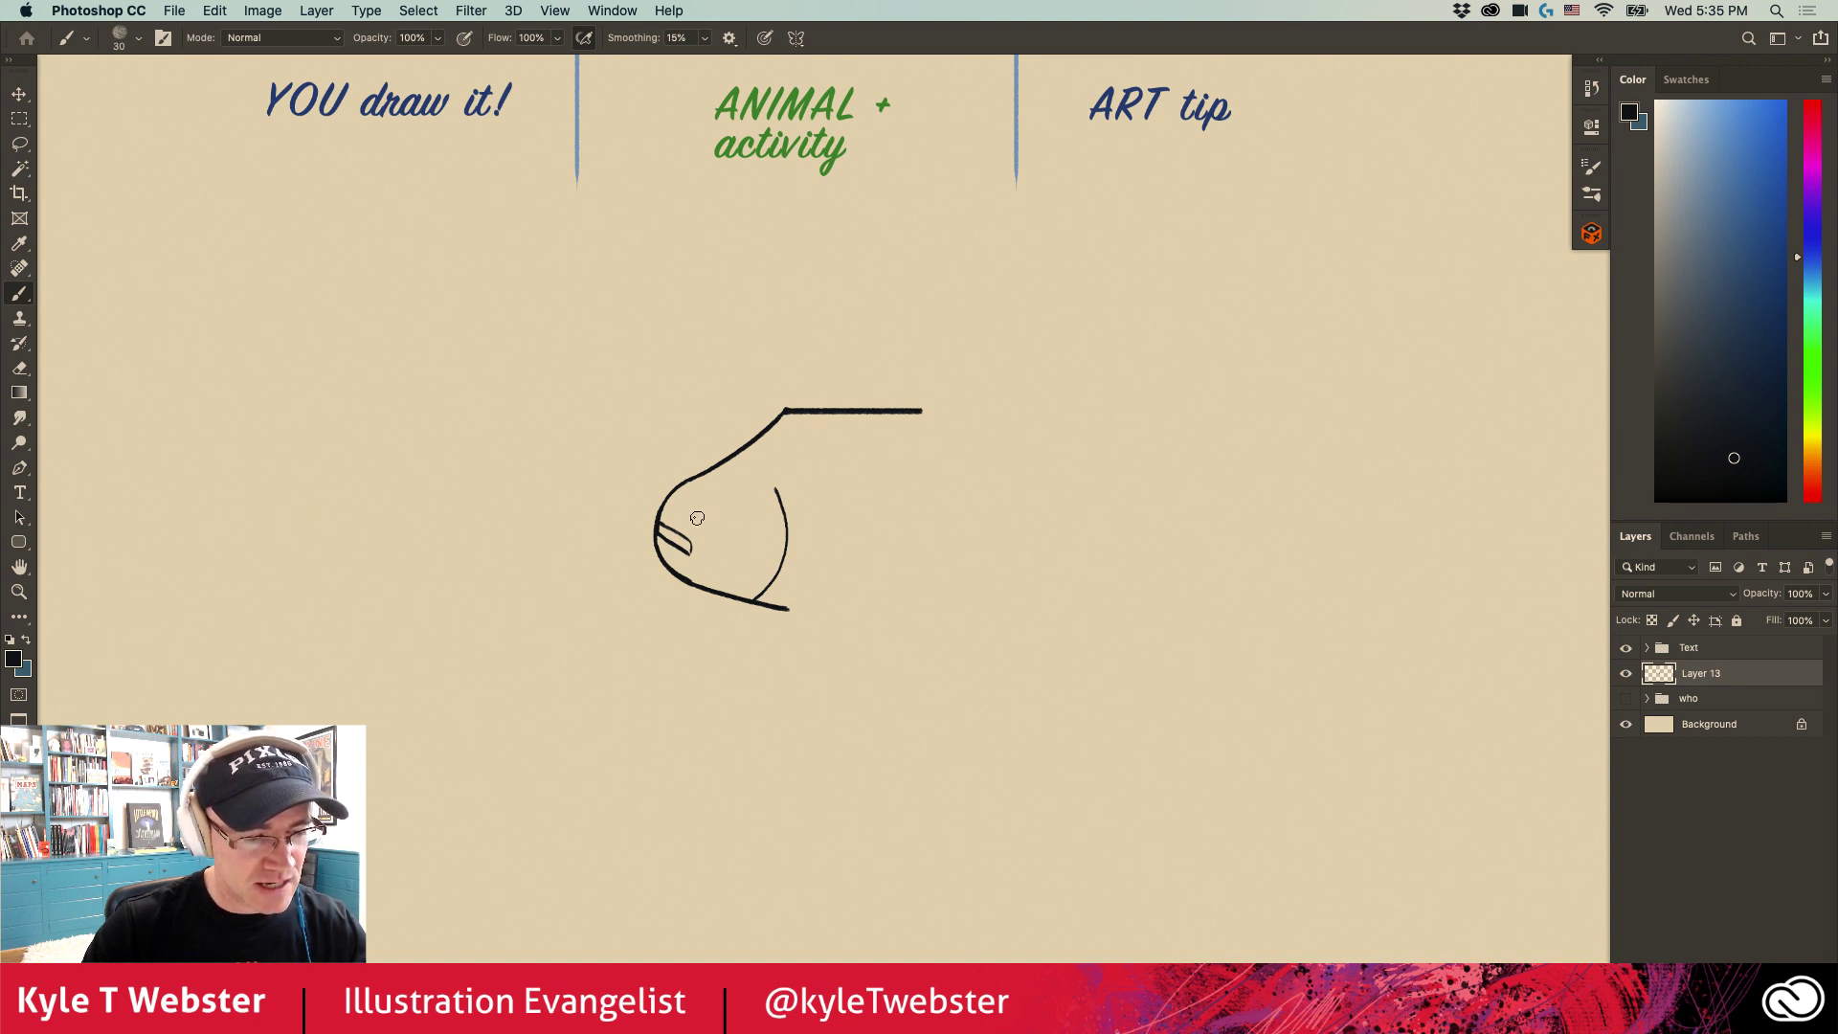
pyautogui.scroll(1, 737, 493)
pyautogui.moveTo(748, 498)
pyautogui.mouseDown()
pyautogui.moveTo(703, 498)
pyautogui.moveTo(681, 542)
pyautogui.moveTo(733, 561)
pyautogui.moveTo(753, 543)
pyautogui.moveTo(739, 489)
pyautogui.mouseUp()
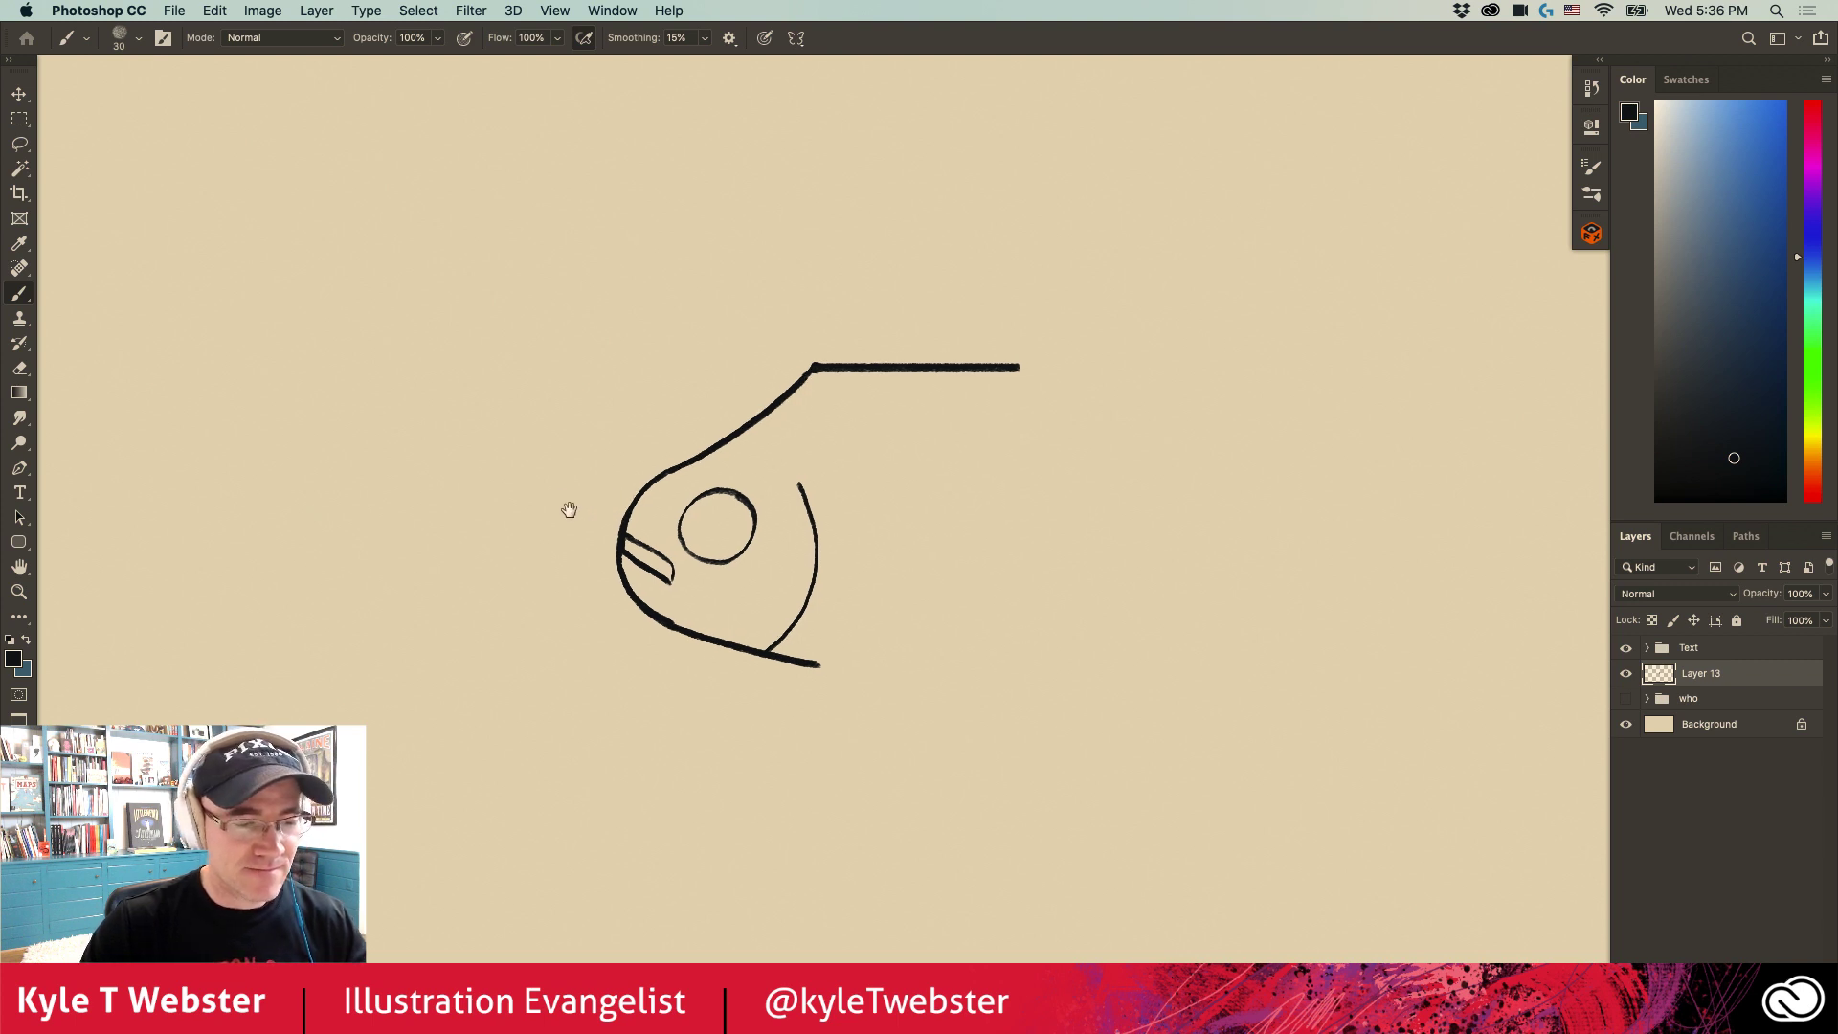
pyautogui.hscroll(3, 590, 513)
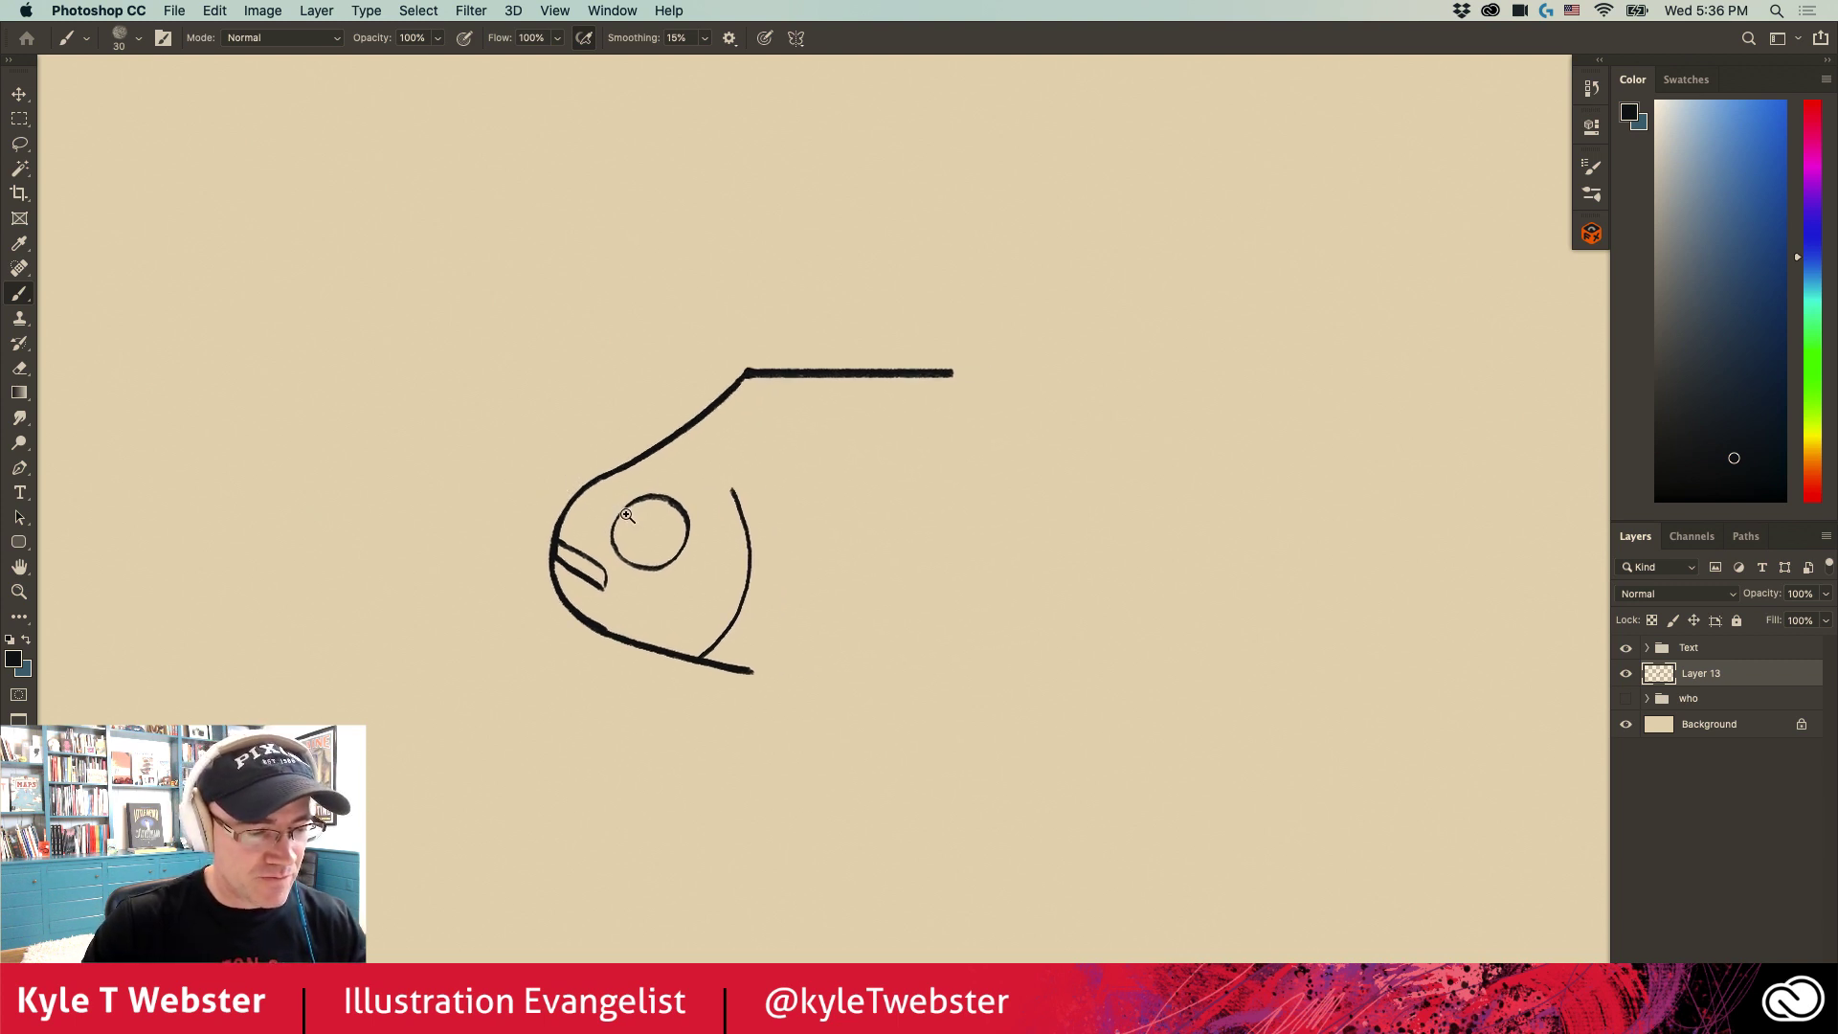
pyautogui.scroll(2, 625, 518)
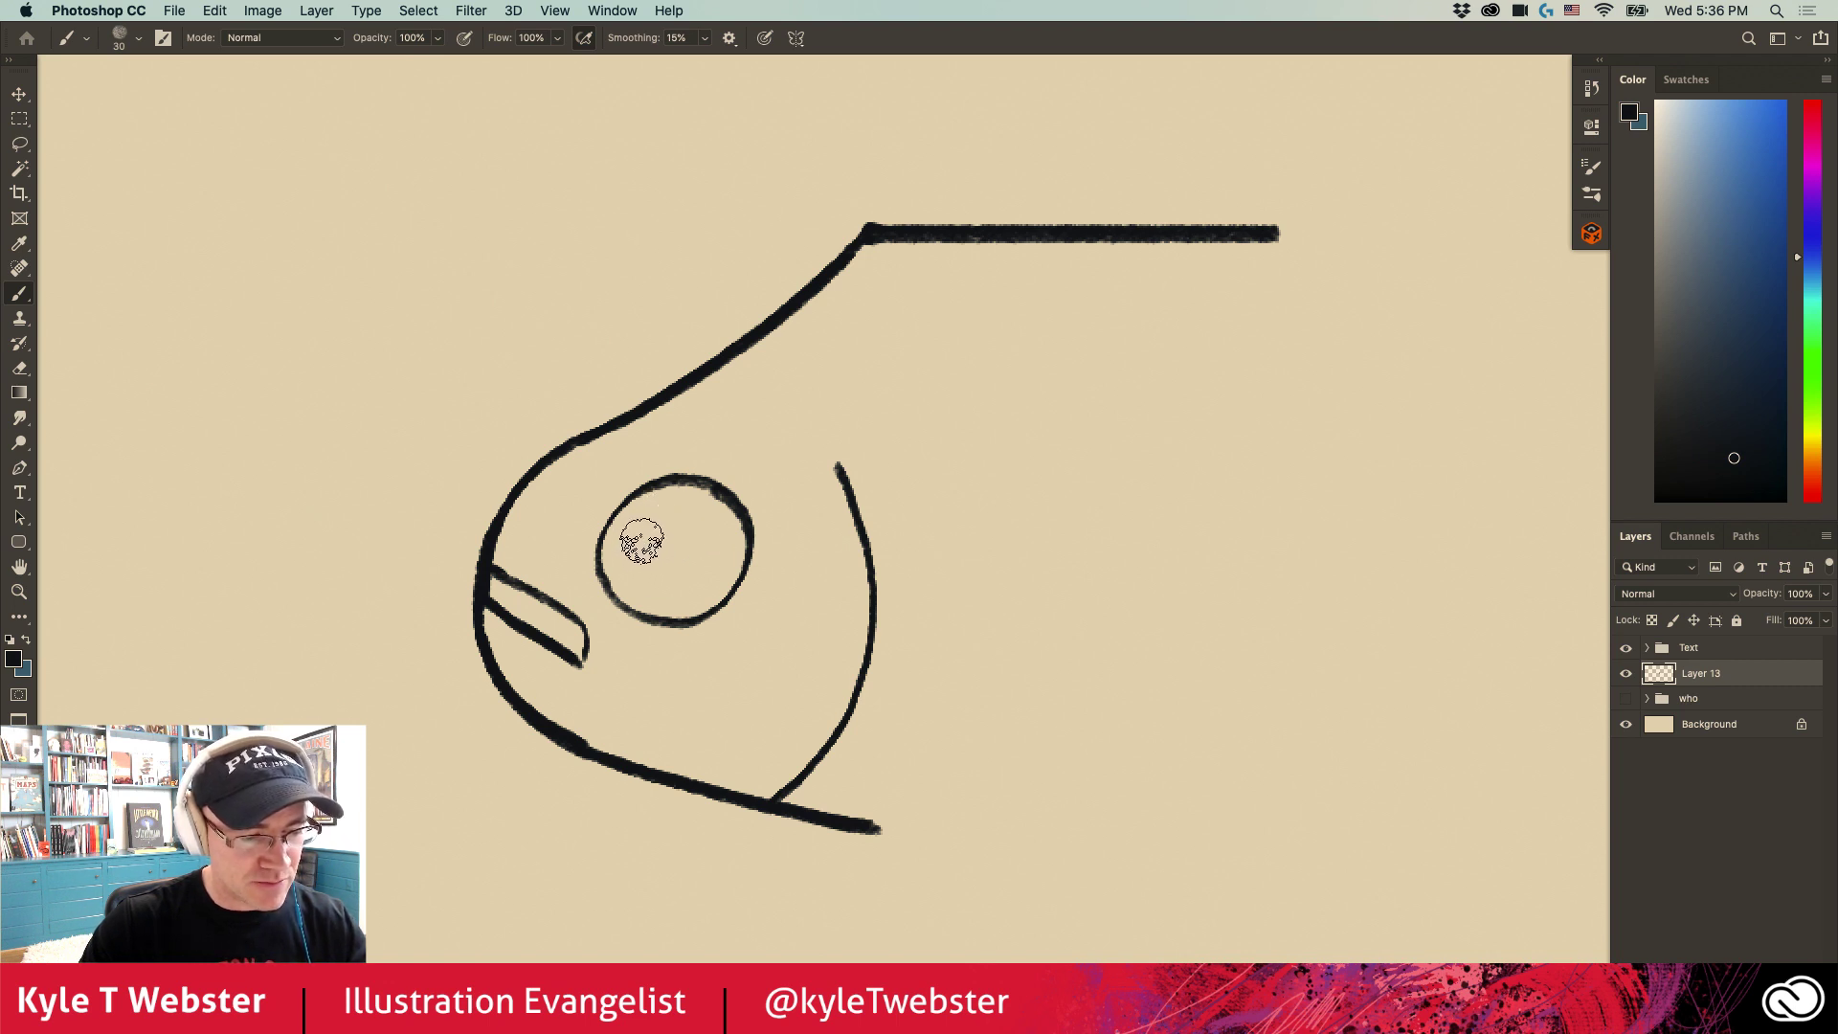
pyautogui.moveTo(641, 541)
pyautogui.mouseDown()
pyautogui.moveTo(657, 576)
pyautogui.moveTo(693, 580)
pyautogui.moveTo(712, 547)
pyautogui.moveTo(676, 515)
pyautogui.mouseUp()
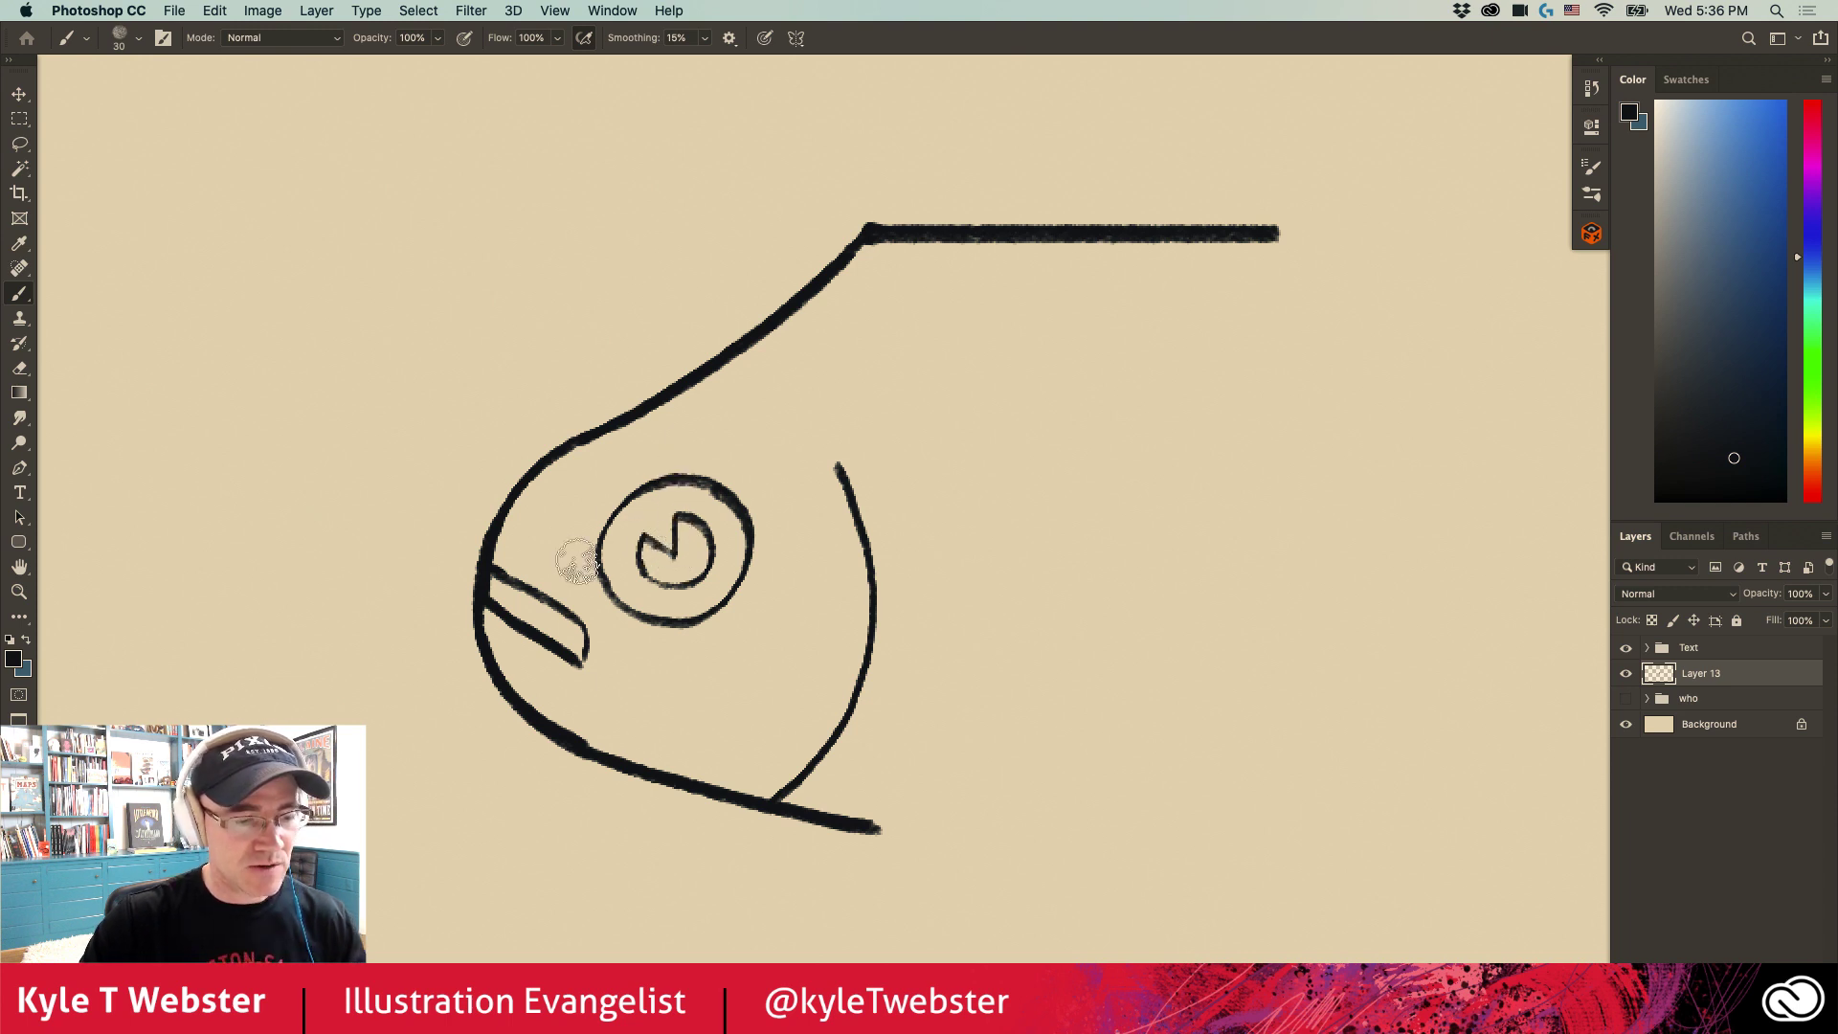
# Step: Draw a small side fin behind the gill from three fanned lines joined by a curved stroke at their outer ends
pyautogui.scroll(-3, 596, 690)
pyautogui.scroll(-2, 550, 739)
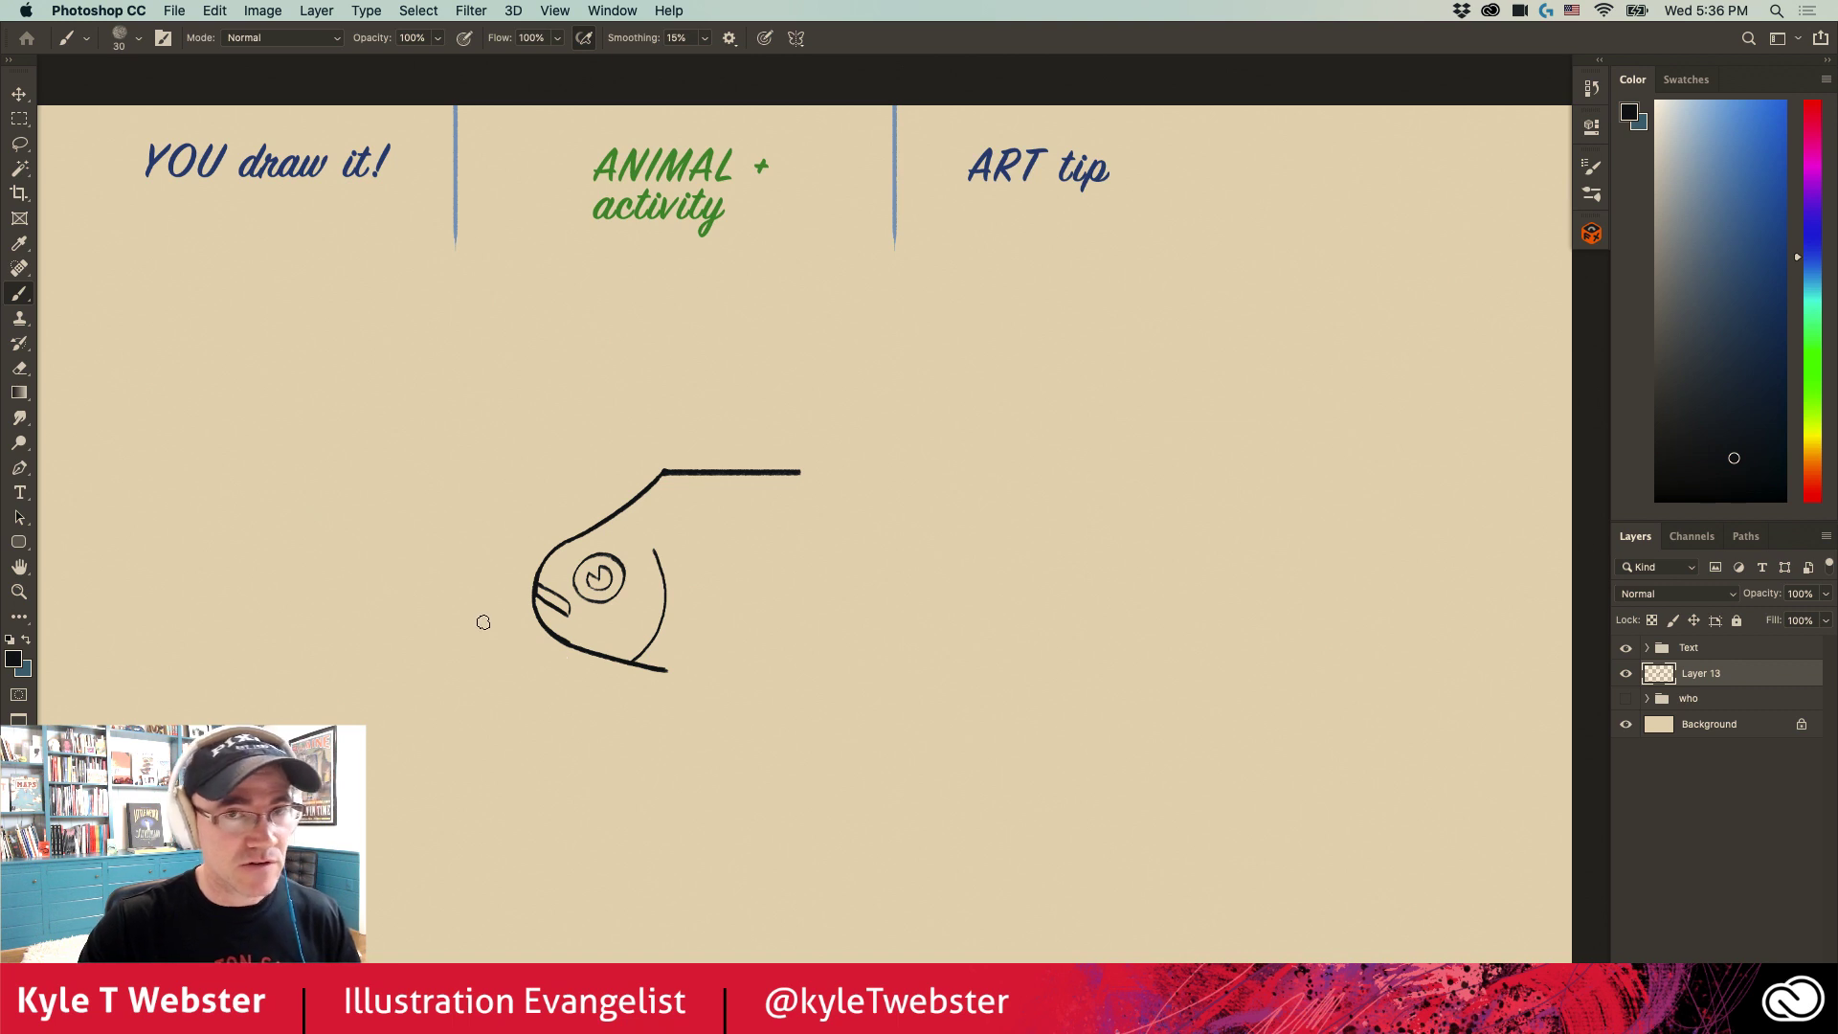
pyautogui.hscroll(2, 550, 614)
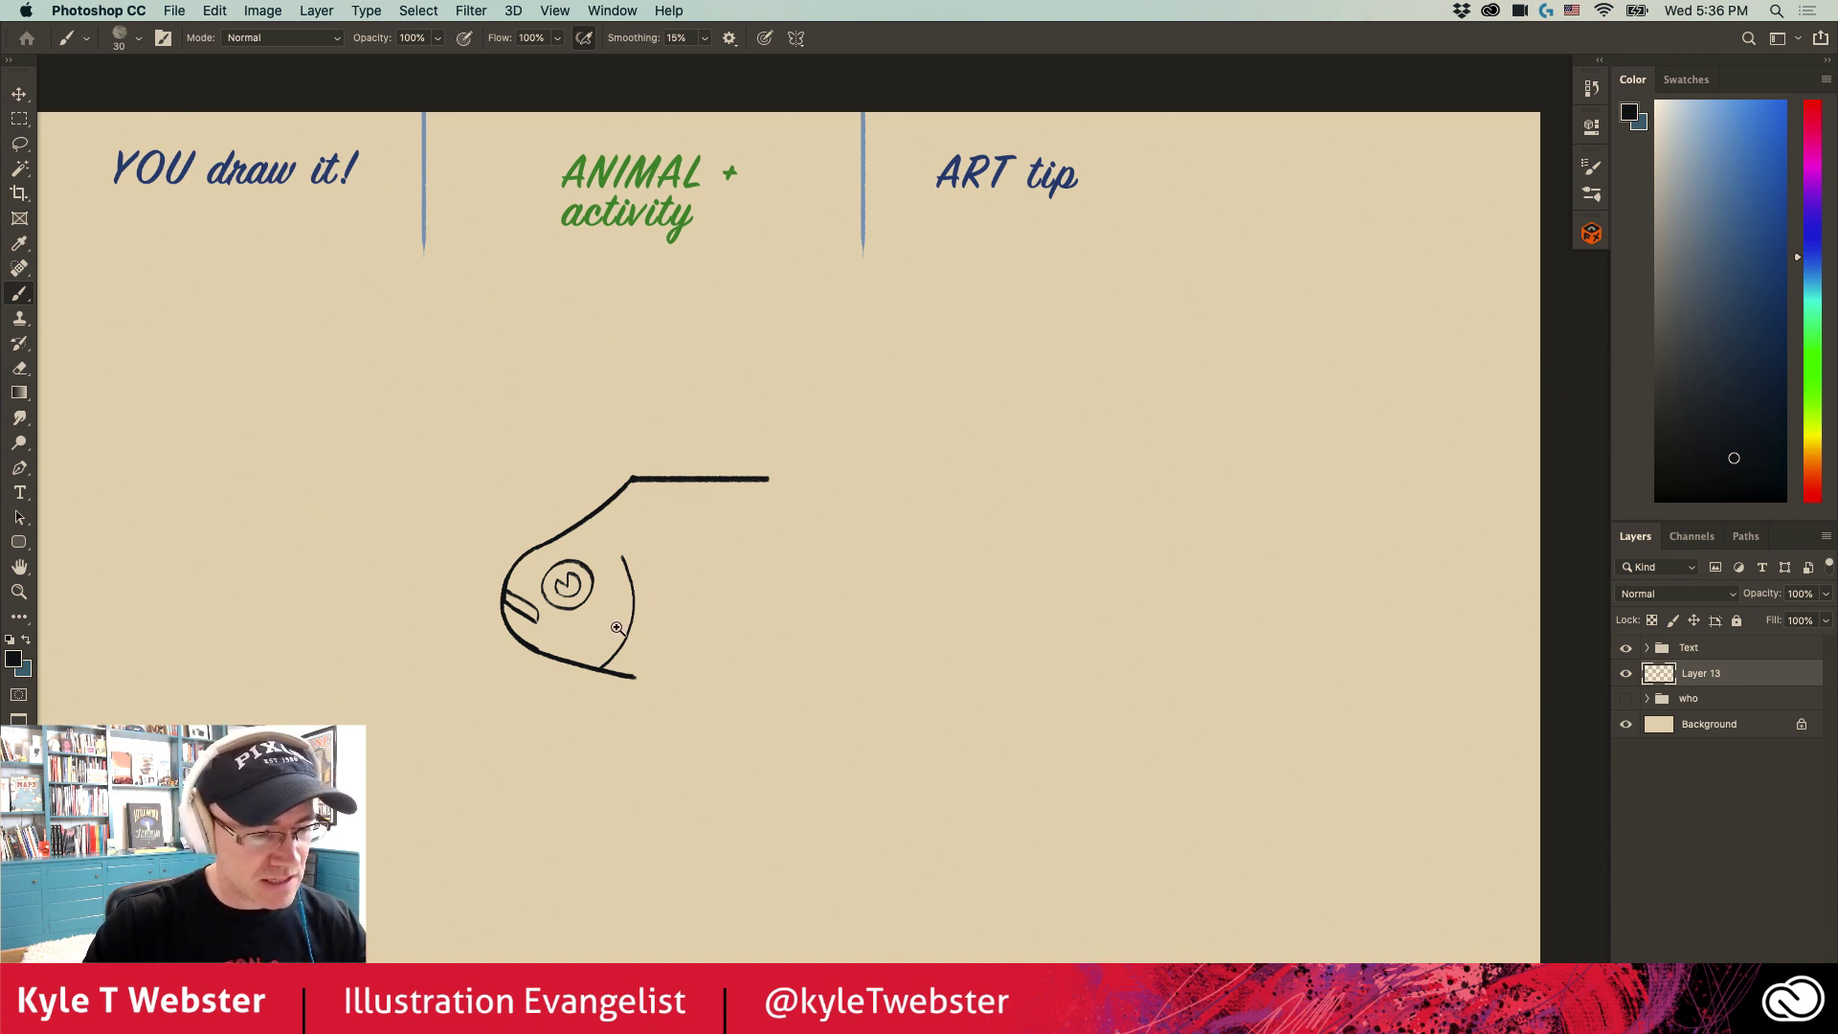
pyautogui.scroll(1, 620, 629)
pyautogui.moveTo(654, 637)
pyautogui.mouseDown()
pyautogui.moveTo(718, 660)
pyautogui.moveTo(688, 624)
pyautogui.moveTo(736, 628)
pyautogui.moveTo(712, 599)
pyautogui.mouseUp()
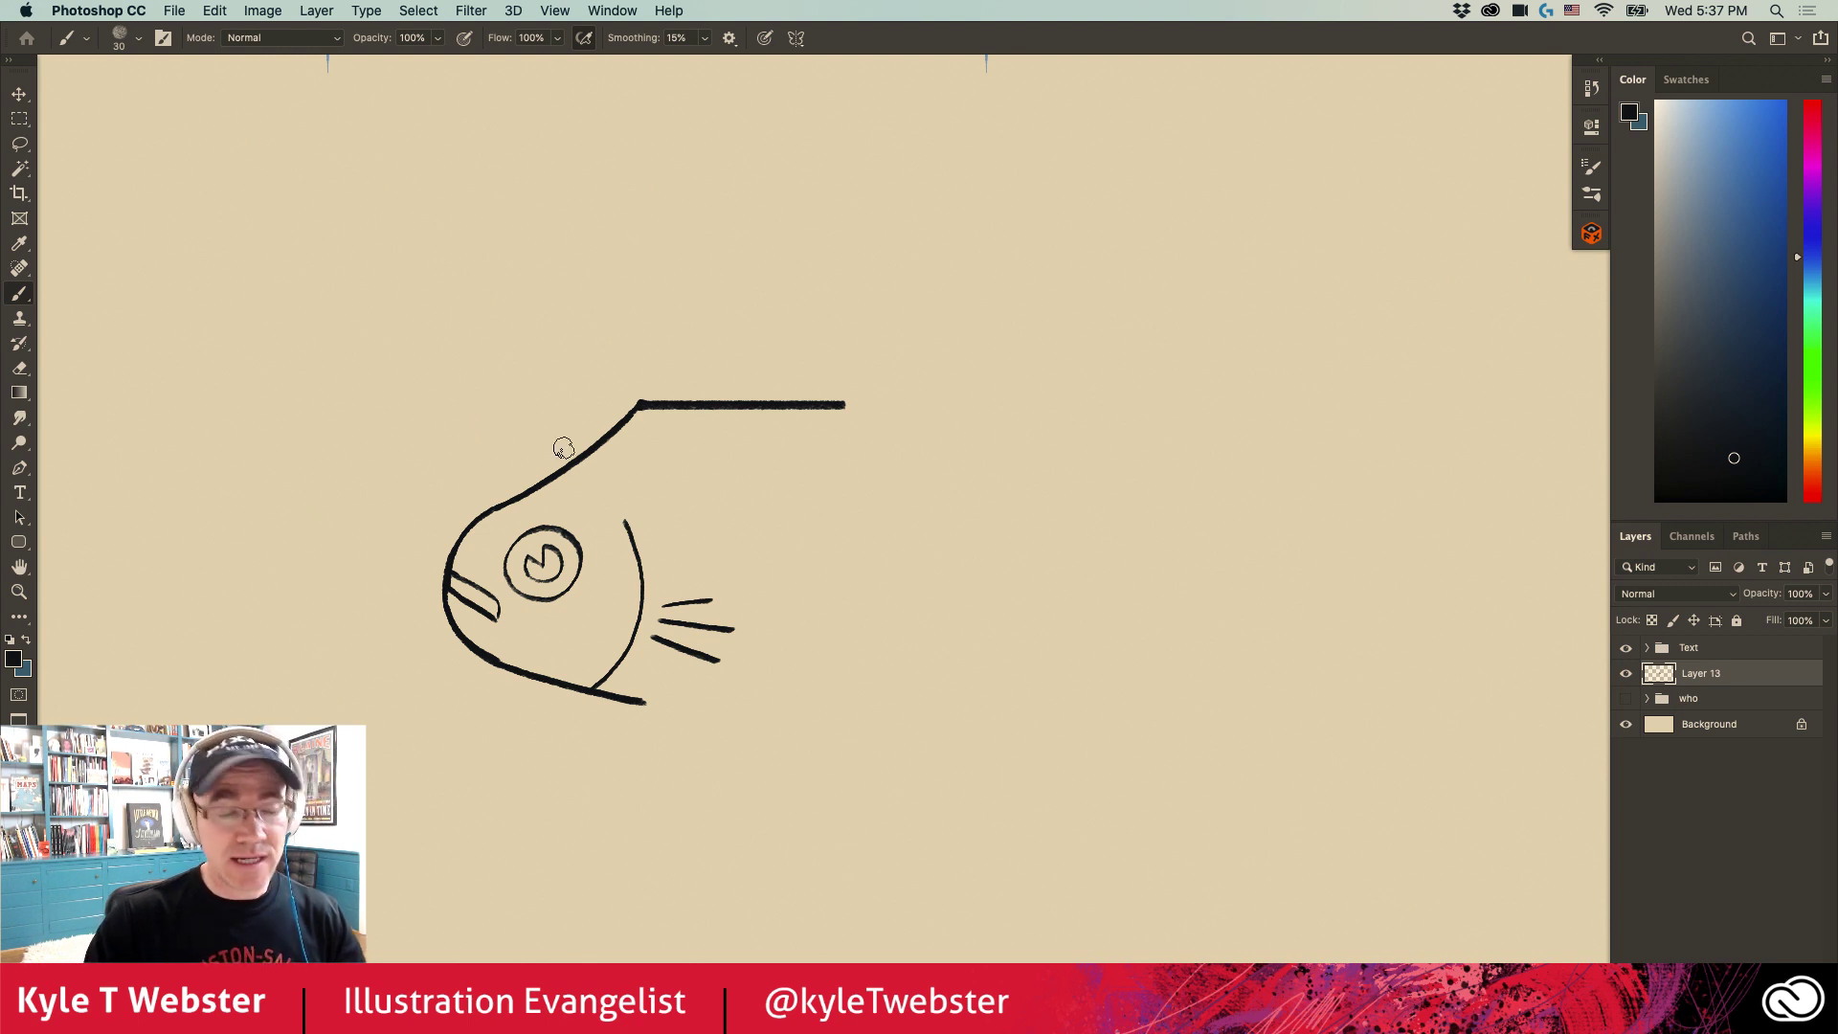
pyautogui.moveTo(717, 659)
pyautogui.mouseDown()
pyautogui.moveTo(725, 622)
pyautogui.moveTo(706, 611)
pyautogui.mouseUp()
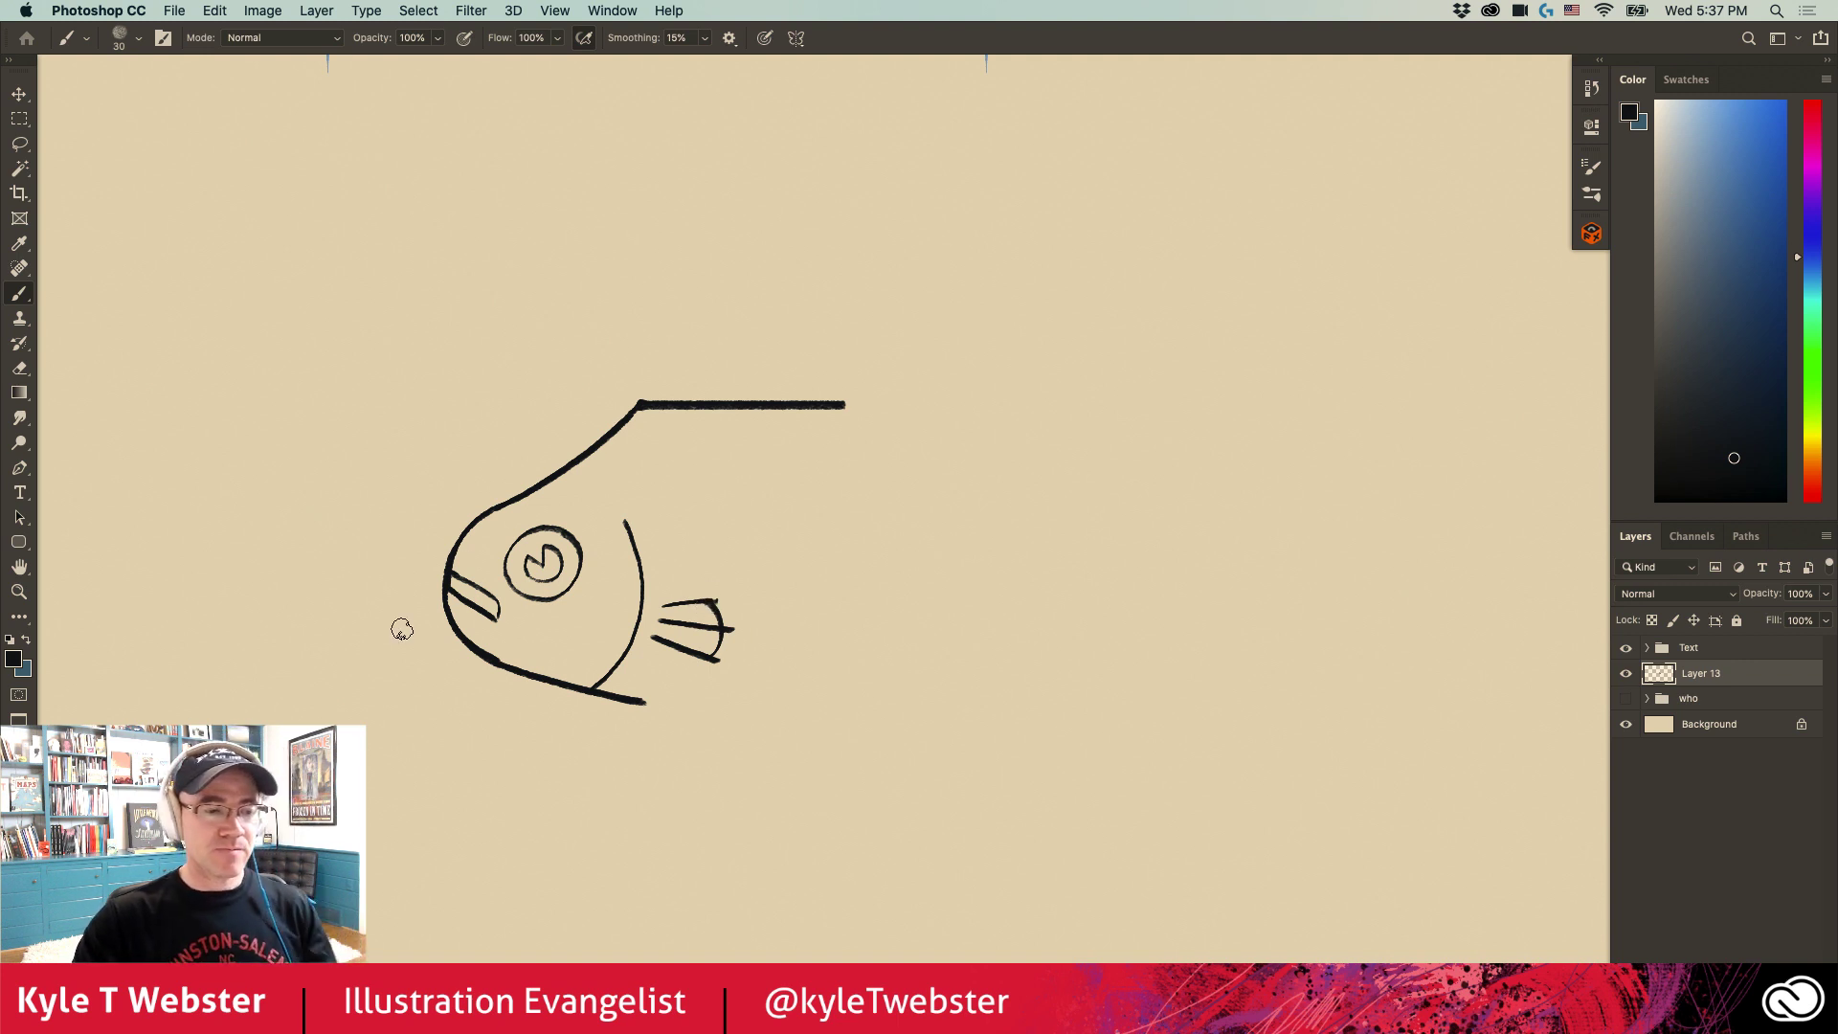
# Step: Draw the front edge of the lower fin as a curve sweeping down and right from the end of the jaw line
pyautogui.moveTo(601, 705); pyautogui.dragTo(551, 633)
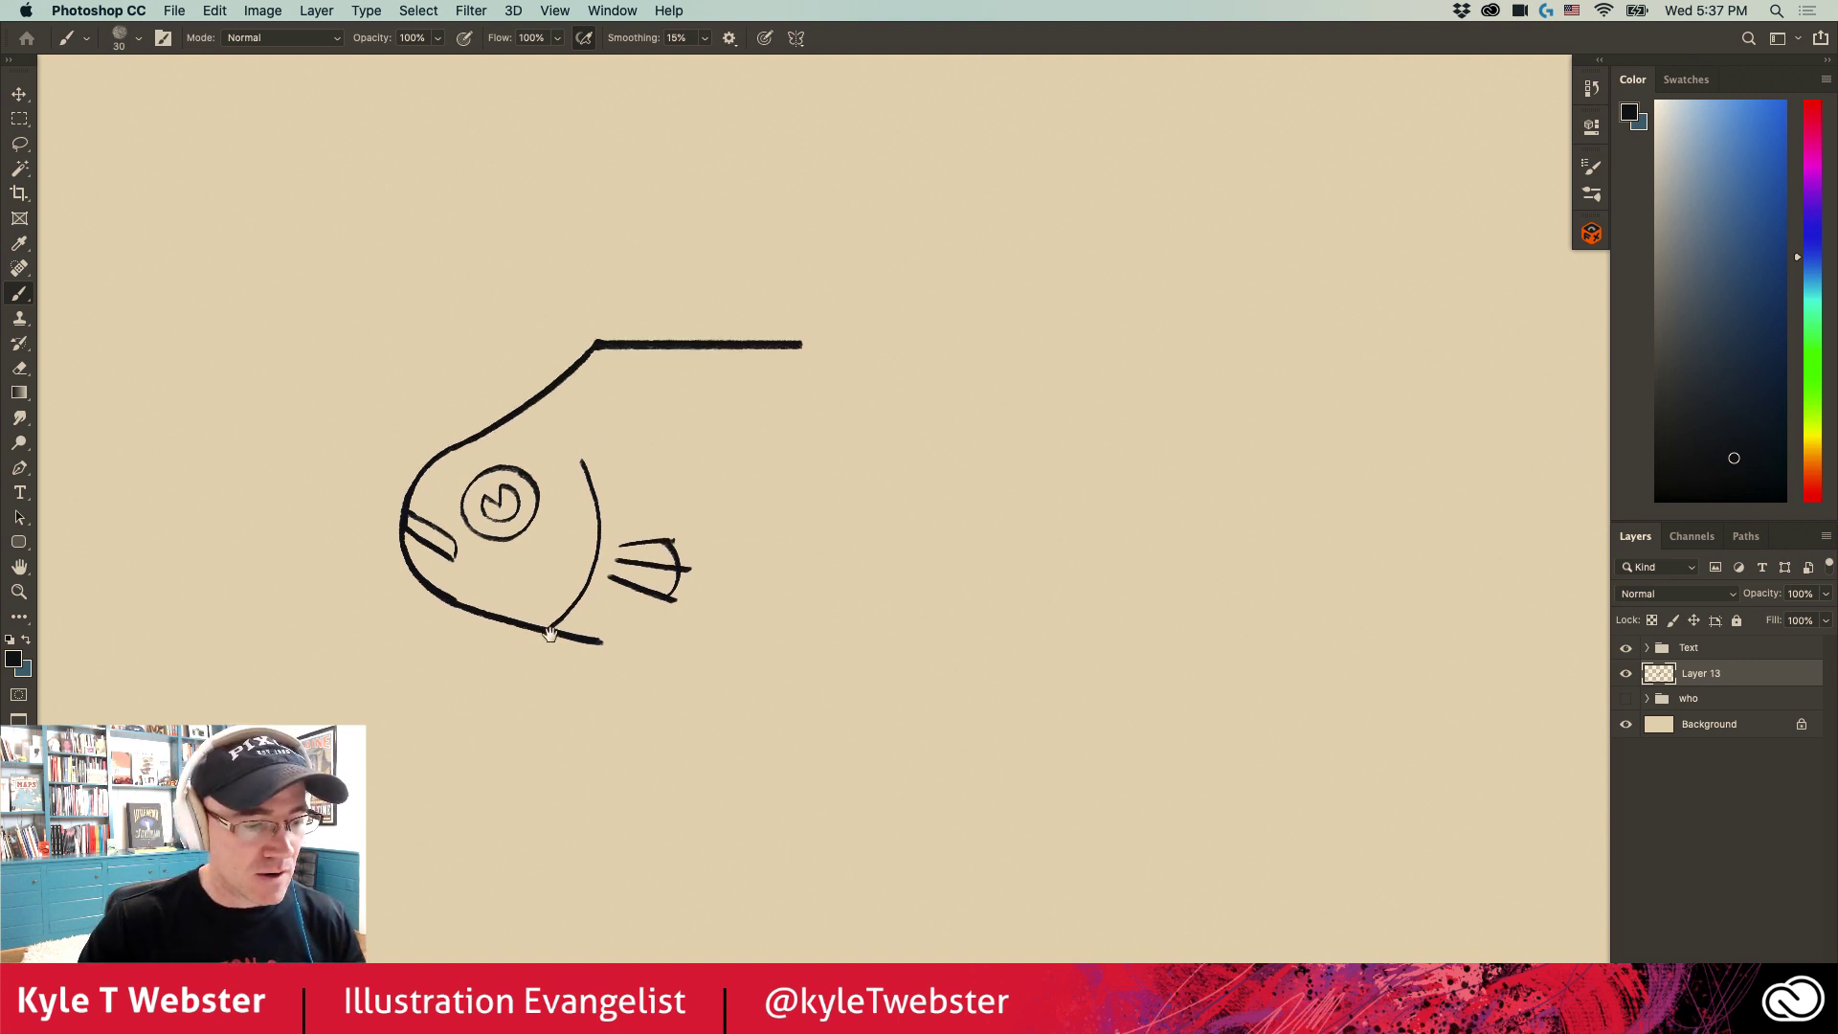
pyautogui.moveTo(632, 687); pyautogui.dragTo(569, 629)
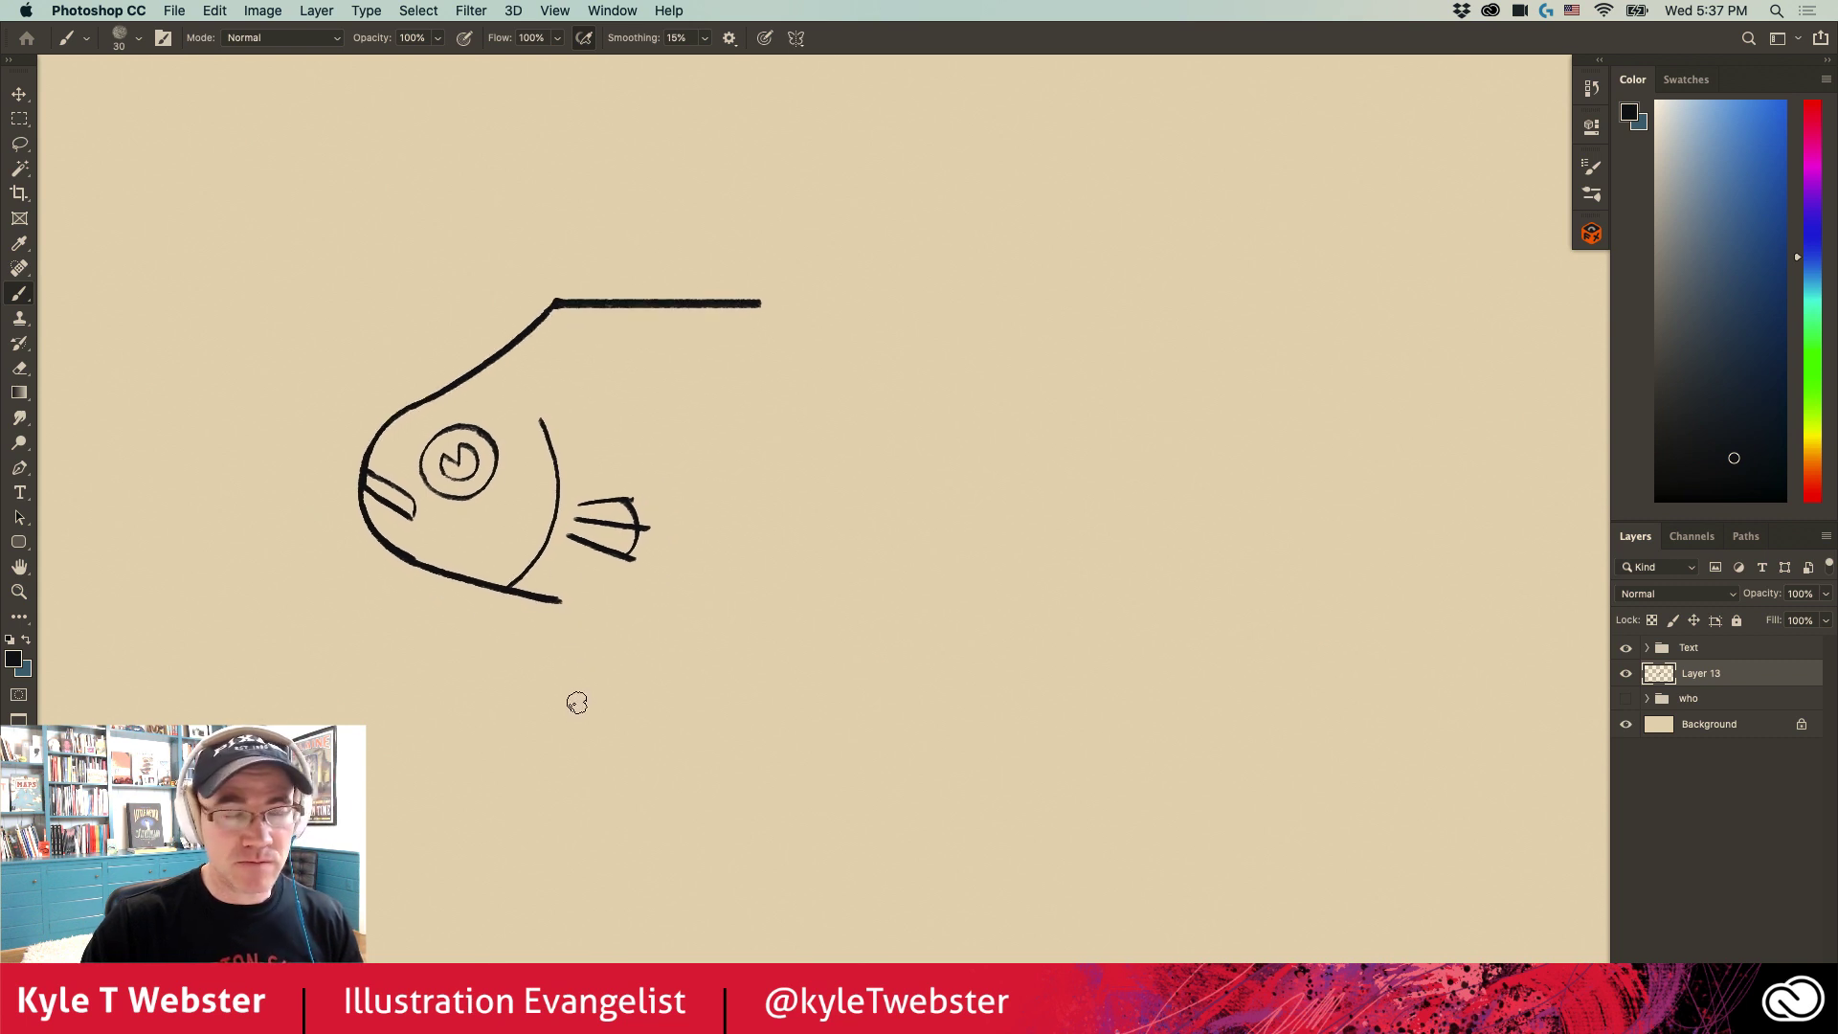
pyautogui.moveTo(560, 603)
pyautogui.mouseDown()
pyautogui.moveTo(589, 707)
pyautogui.moveTo(658, 783)
pyautogui.mouseUp()
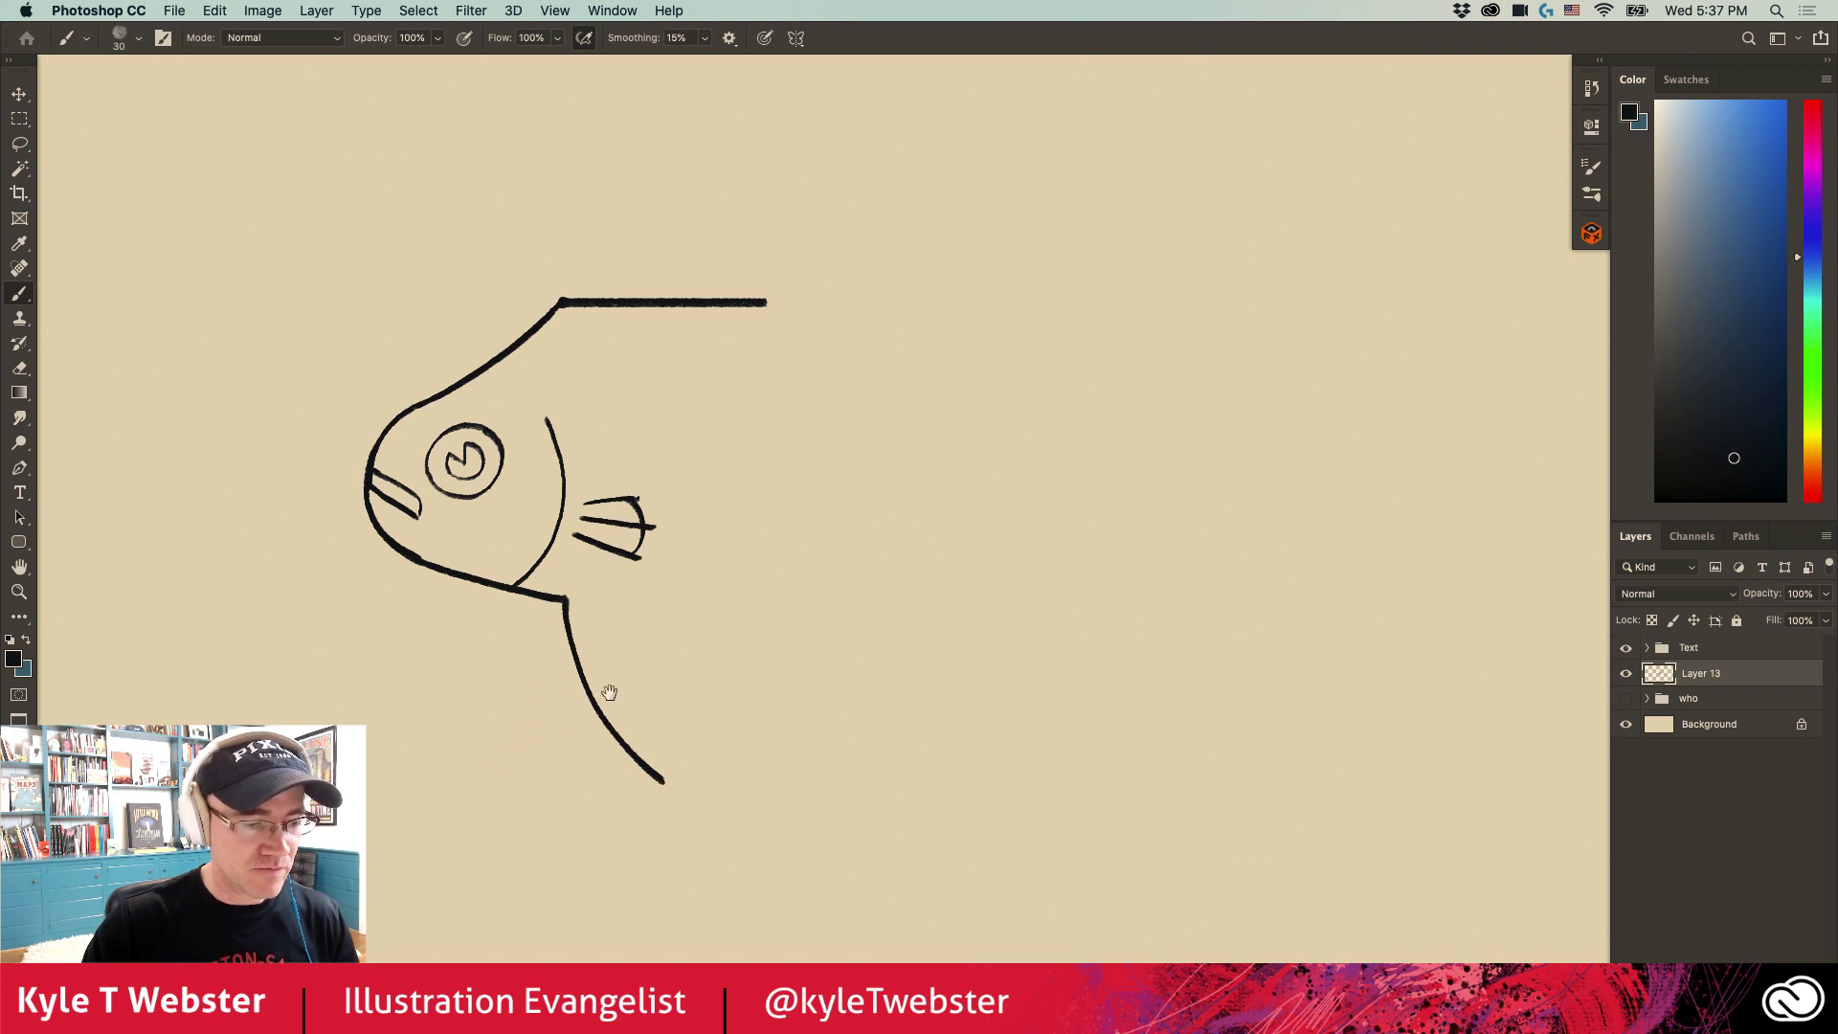
pyautogui.moveTo(562, 736); pyautogui.dragTo(608, 743)
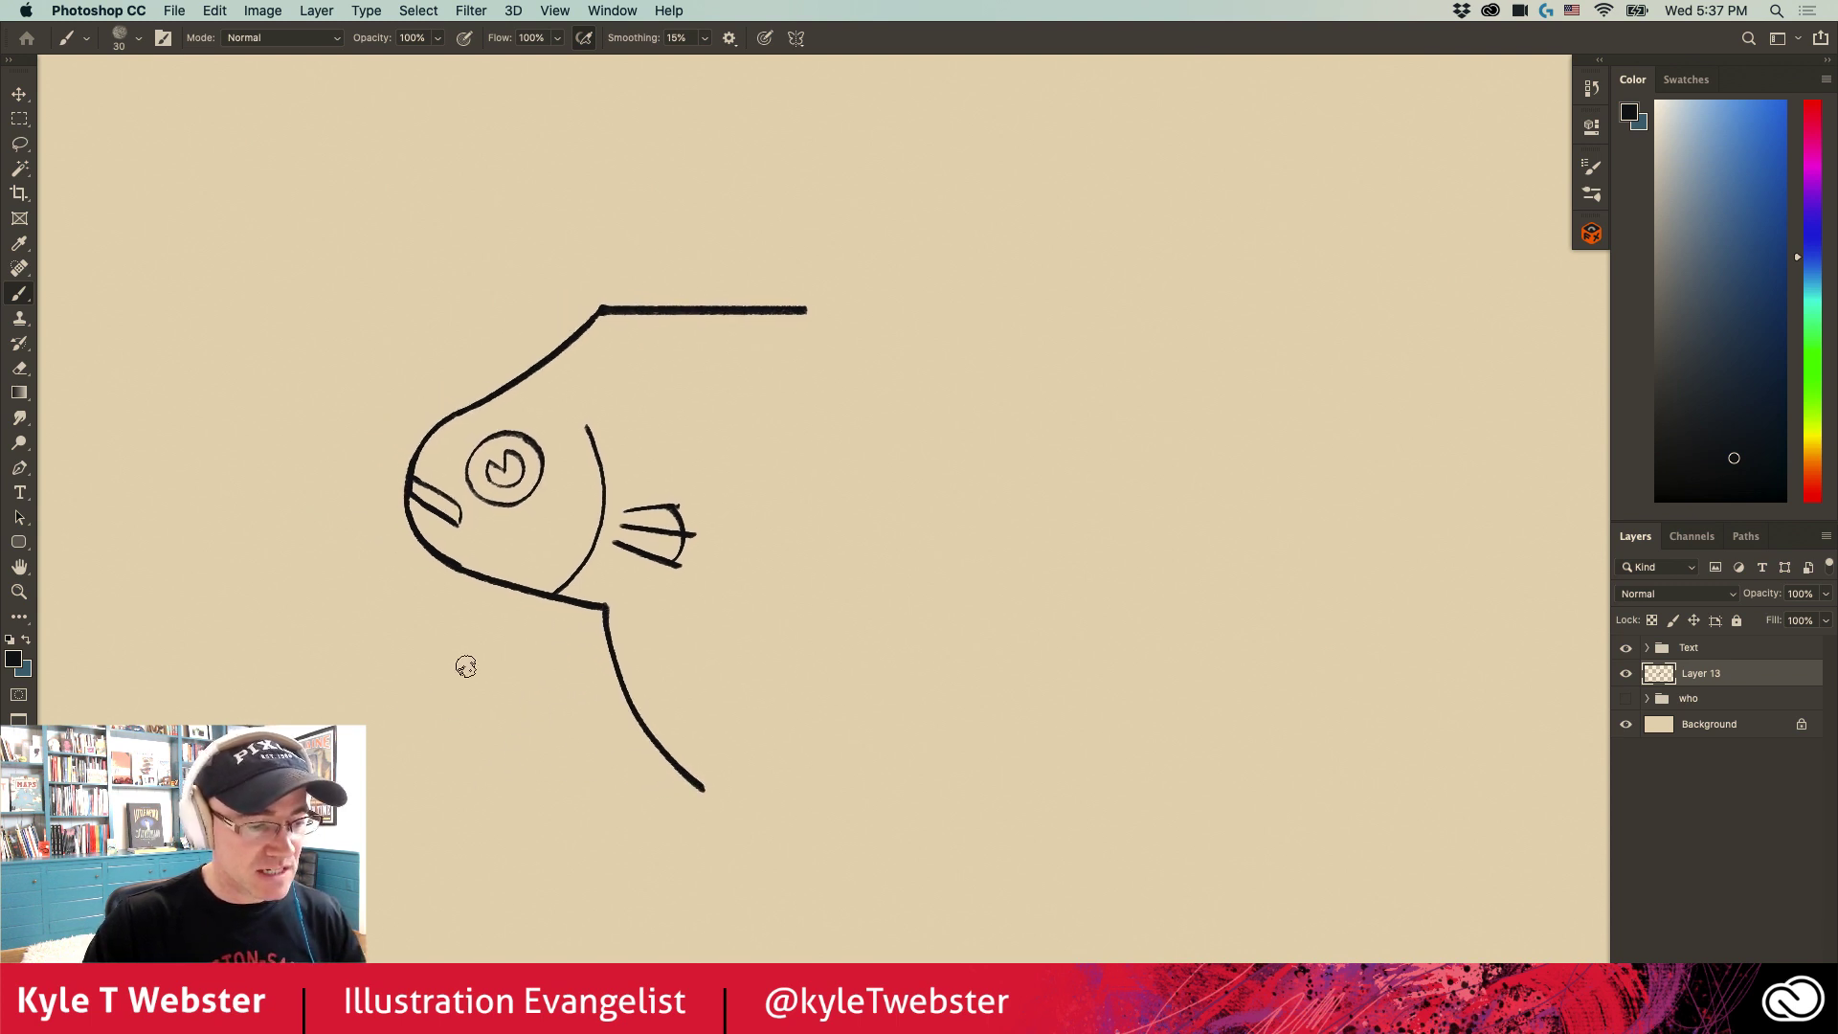
pyautogui.moveTo(477, 664)
pyautogui.mouseDown()
pyautogui.moveTo(393, 702)
pyautogui.moveTo(421, 773)
pyautogui.moveTo(502, 780)
pyautogui.mouseUp()
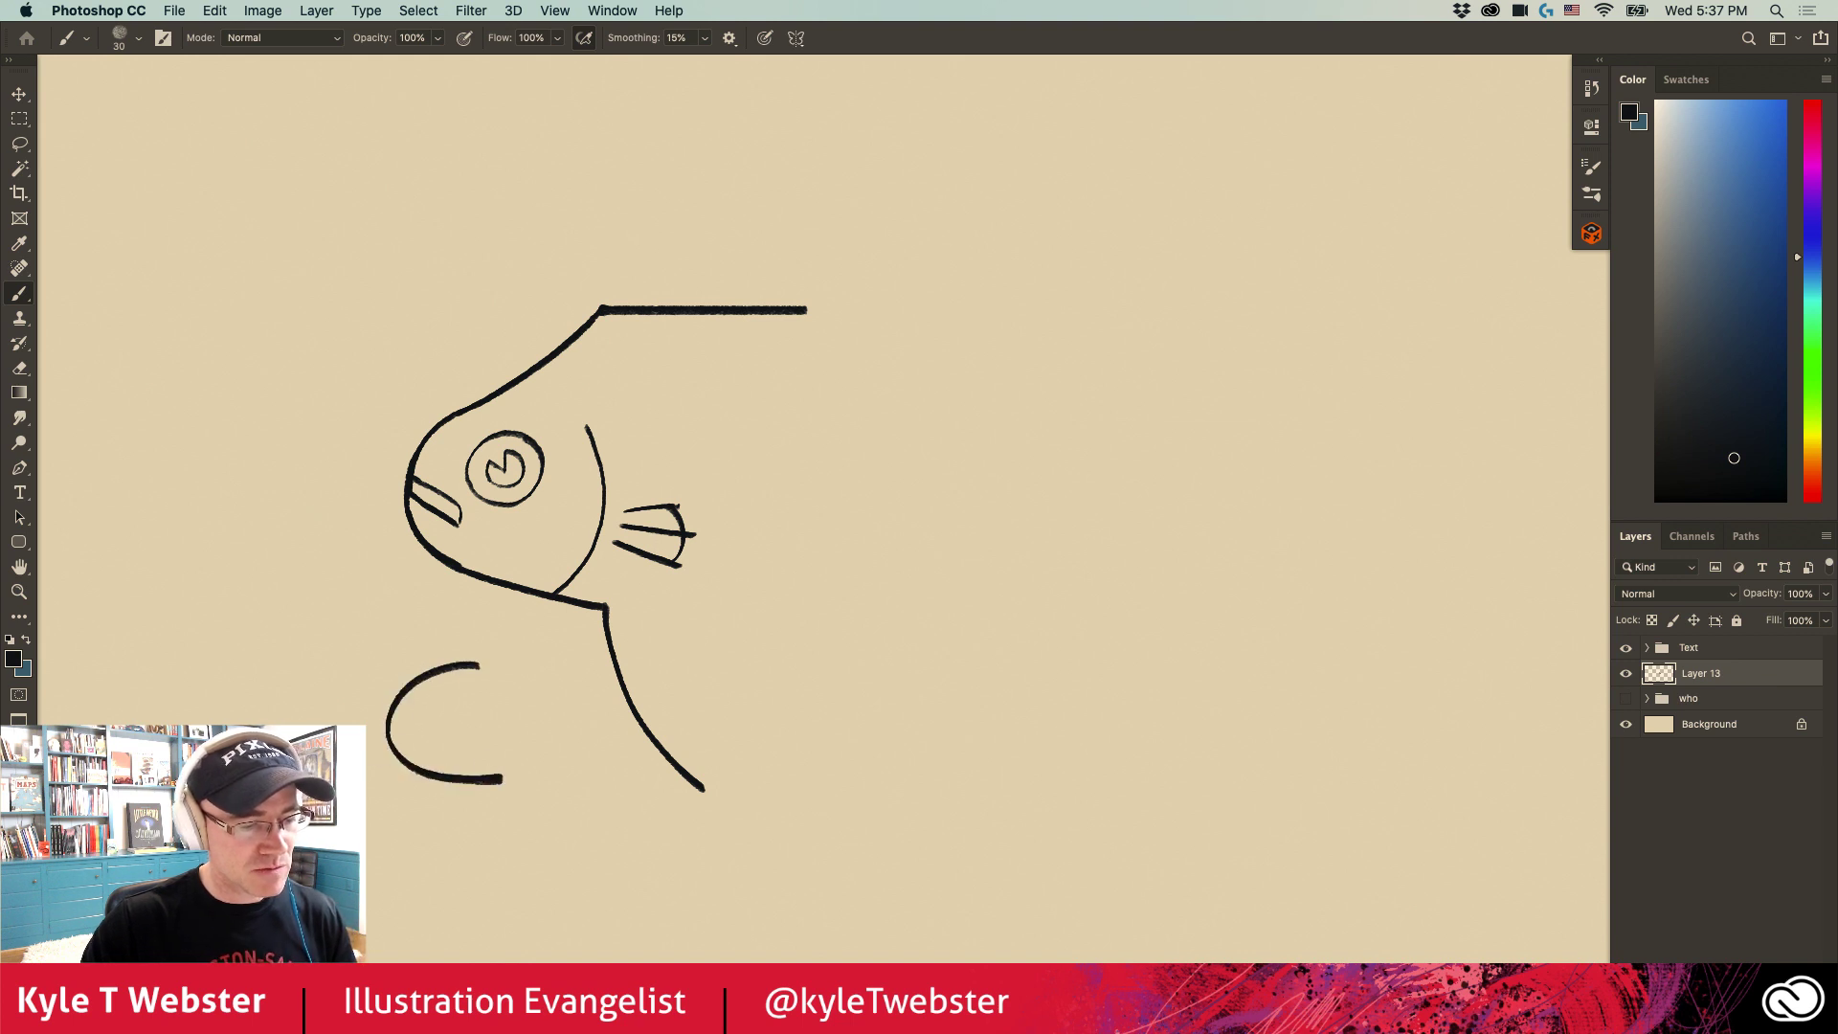
pyautogui.moveTo(346, 644); pyautogui.dragTo(380, 807)
pyautogui.press('super+z')
pyautogui.press('super+z')
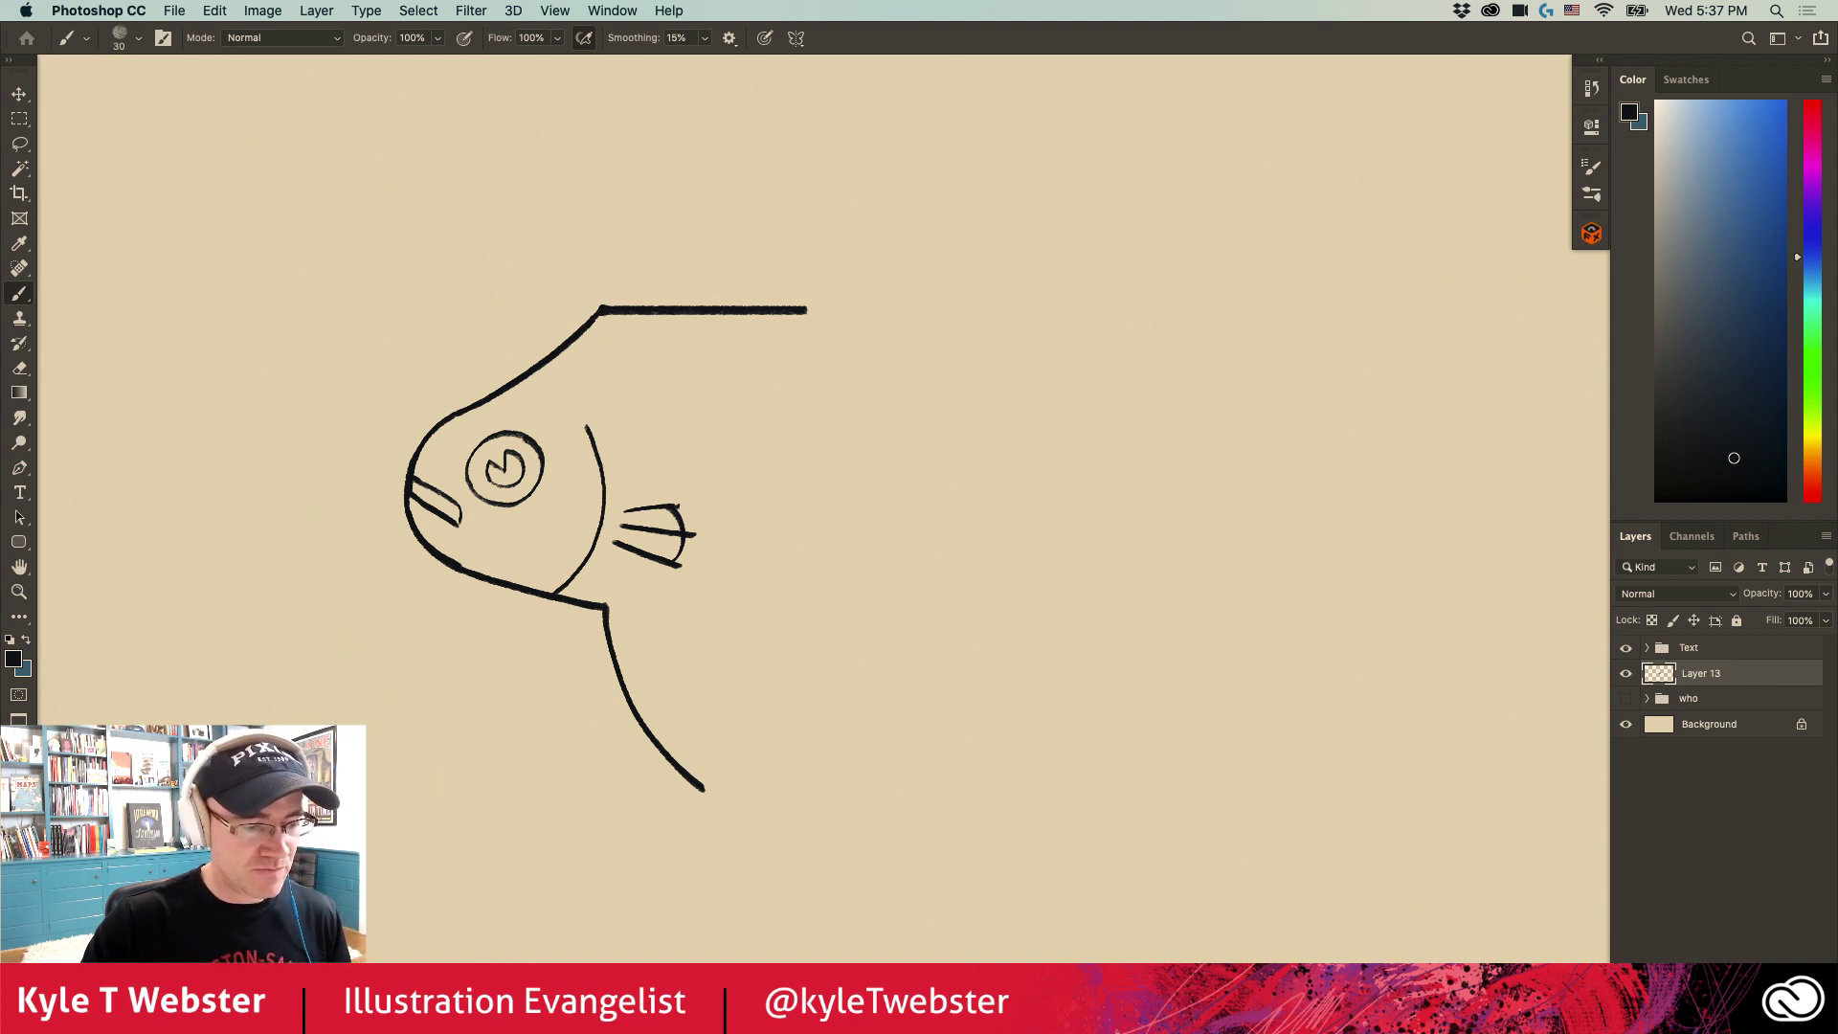
pyautogui.moveTo(469, 684)
pyautogui.mouseDown()
pyautogui.moveTo(411, 745)
pyautogui.moveTo(490, 766)
pyautogui.mouseUp()
pyautogui.moveTo(382, 642); pyautogui.dragTo(357, 718)
pyautogui.press('super+z')
pyautogui.press('super+z')
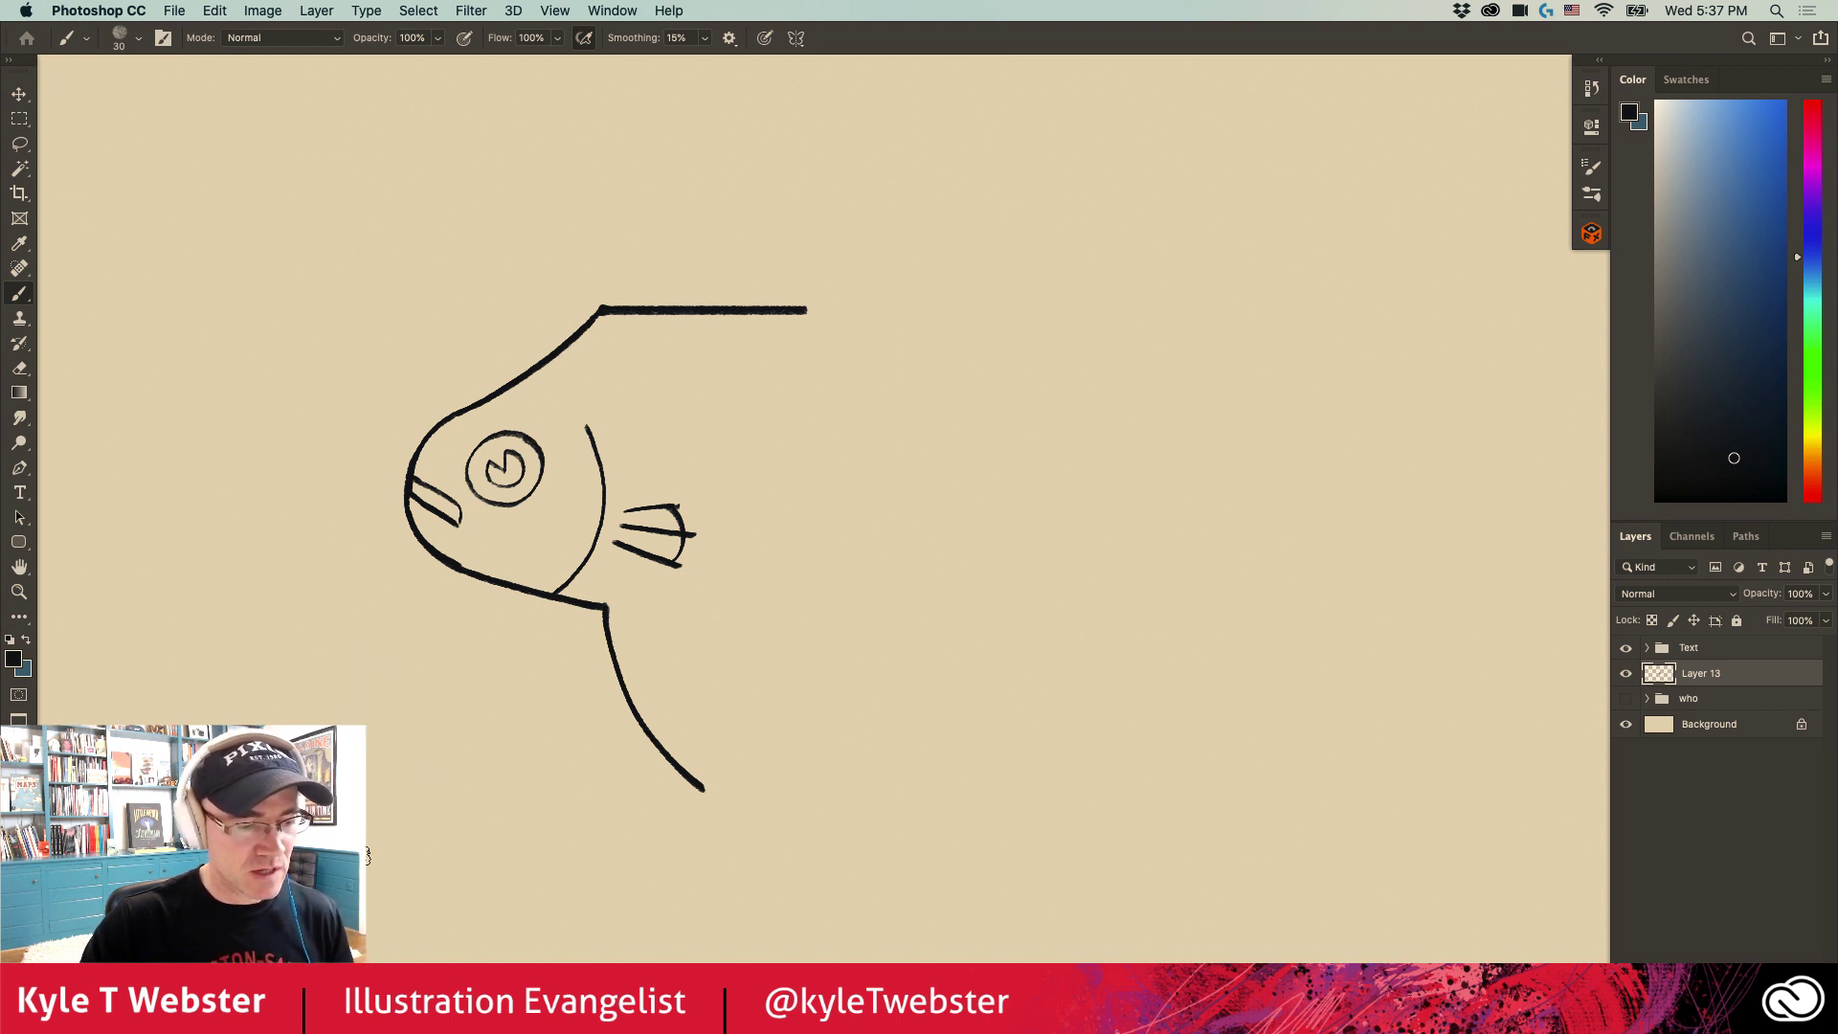
# Step: Draw three more curved rays behind the front edge of the lower fin, each shorter than the one before
pyautogui.moveTo(475, 676); pyautogui.dragTo(416, 682)
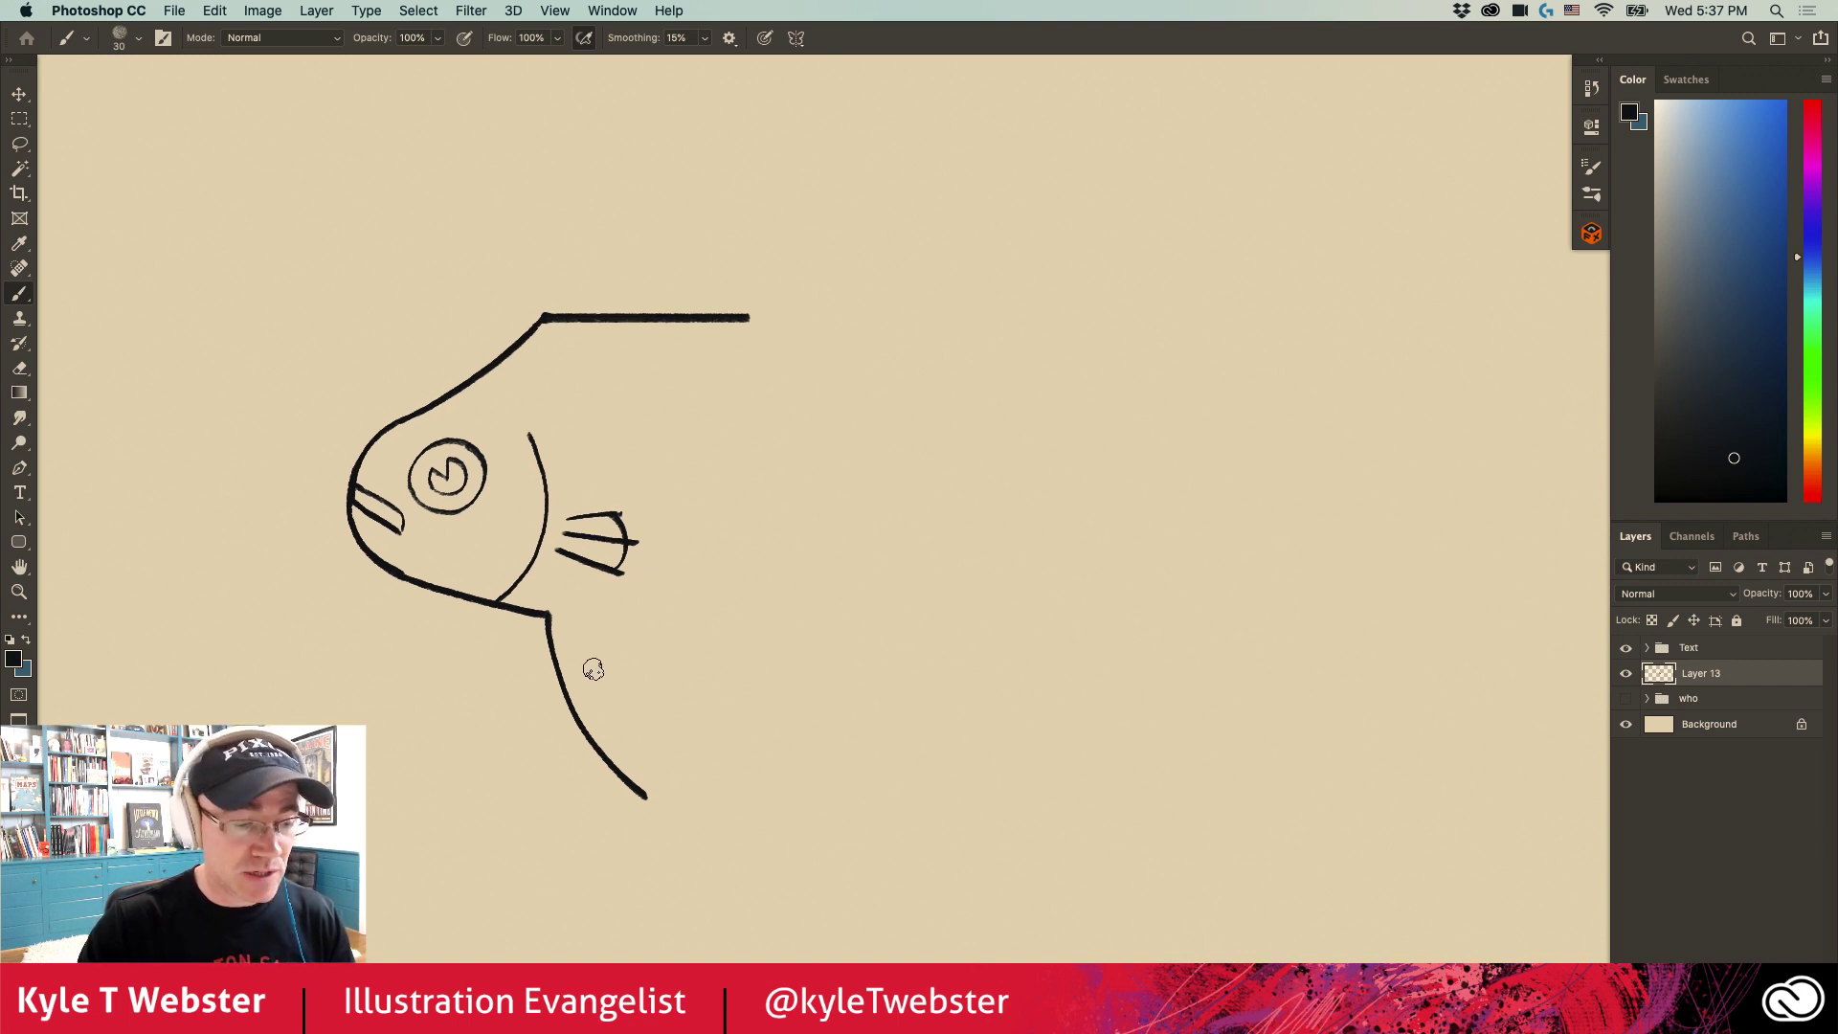
pyautogui.moveTo(578, 617)
pyautogui.mouseDown()
pyautogui.moveTo(608, 702)
pyautogui.moveTo(655, 746)
pyautogui.mouseUp()
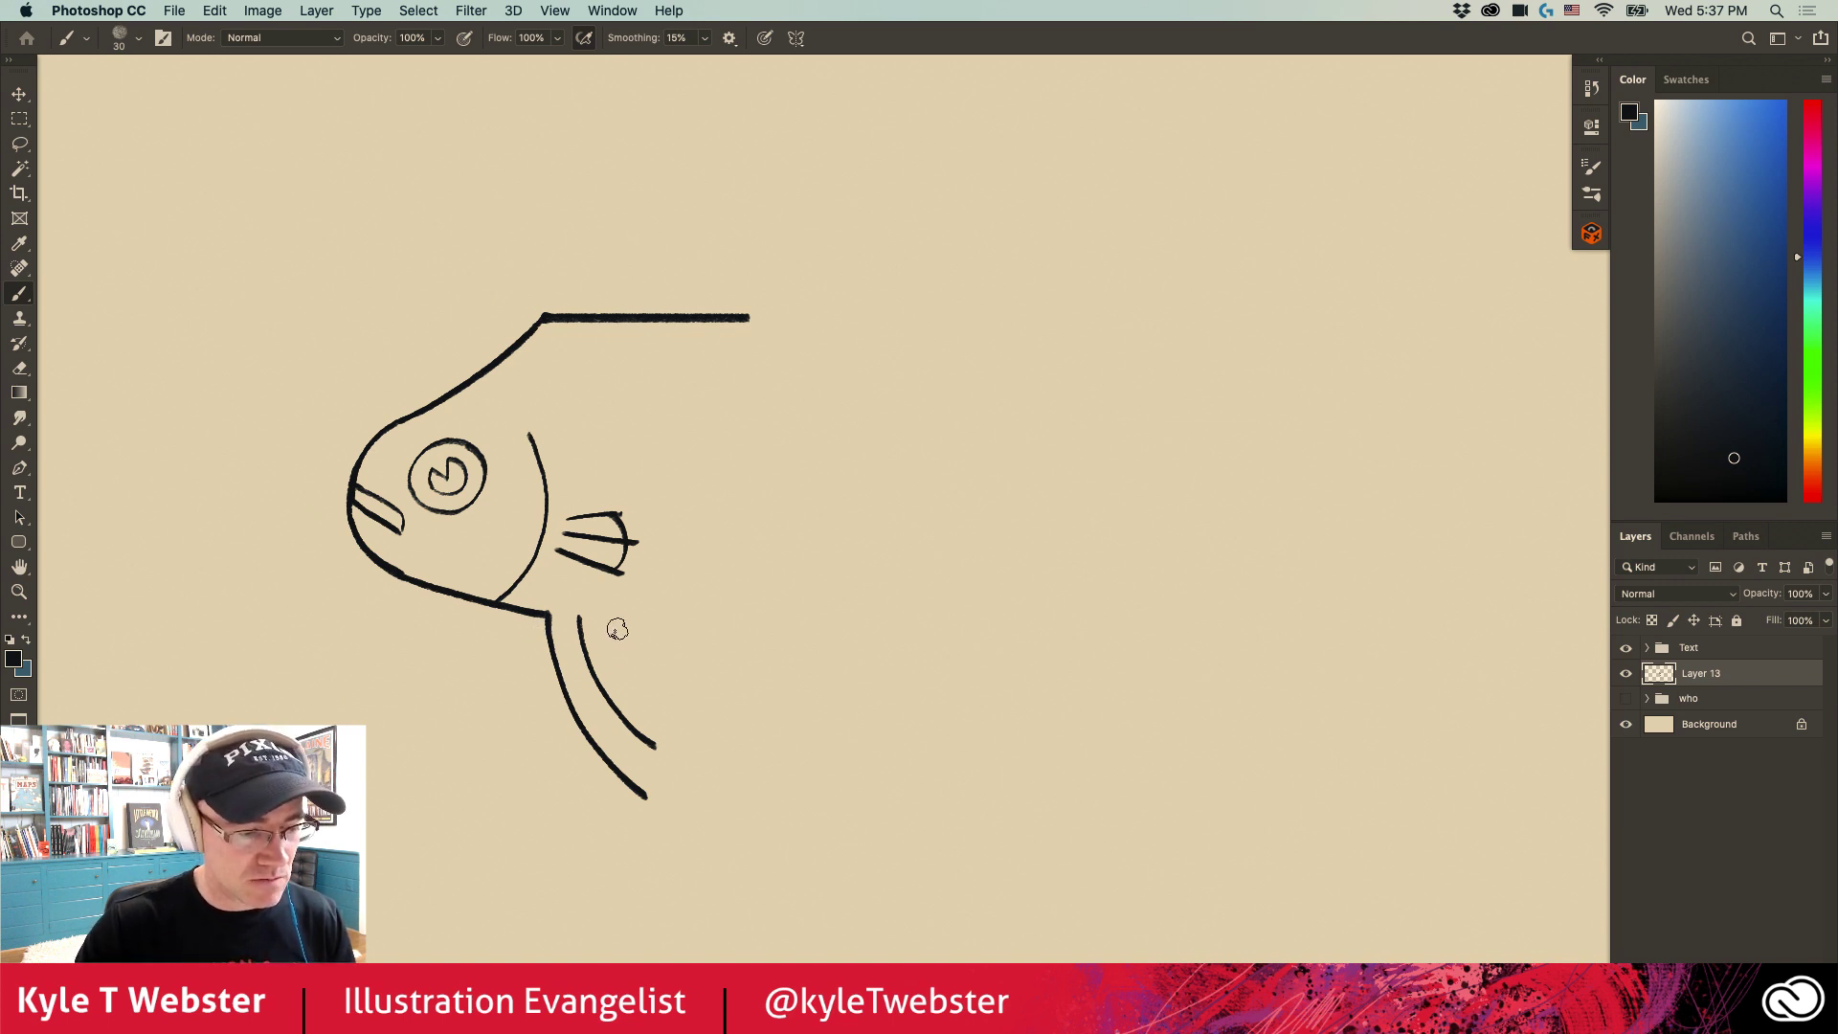
pyautogui.moveTo(610, 620); pyautogui.dragTo(666, 695)
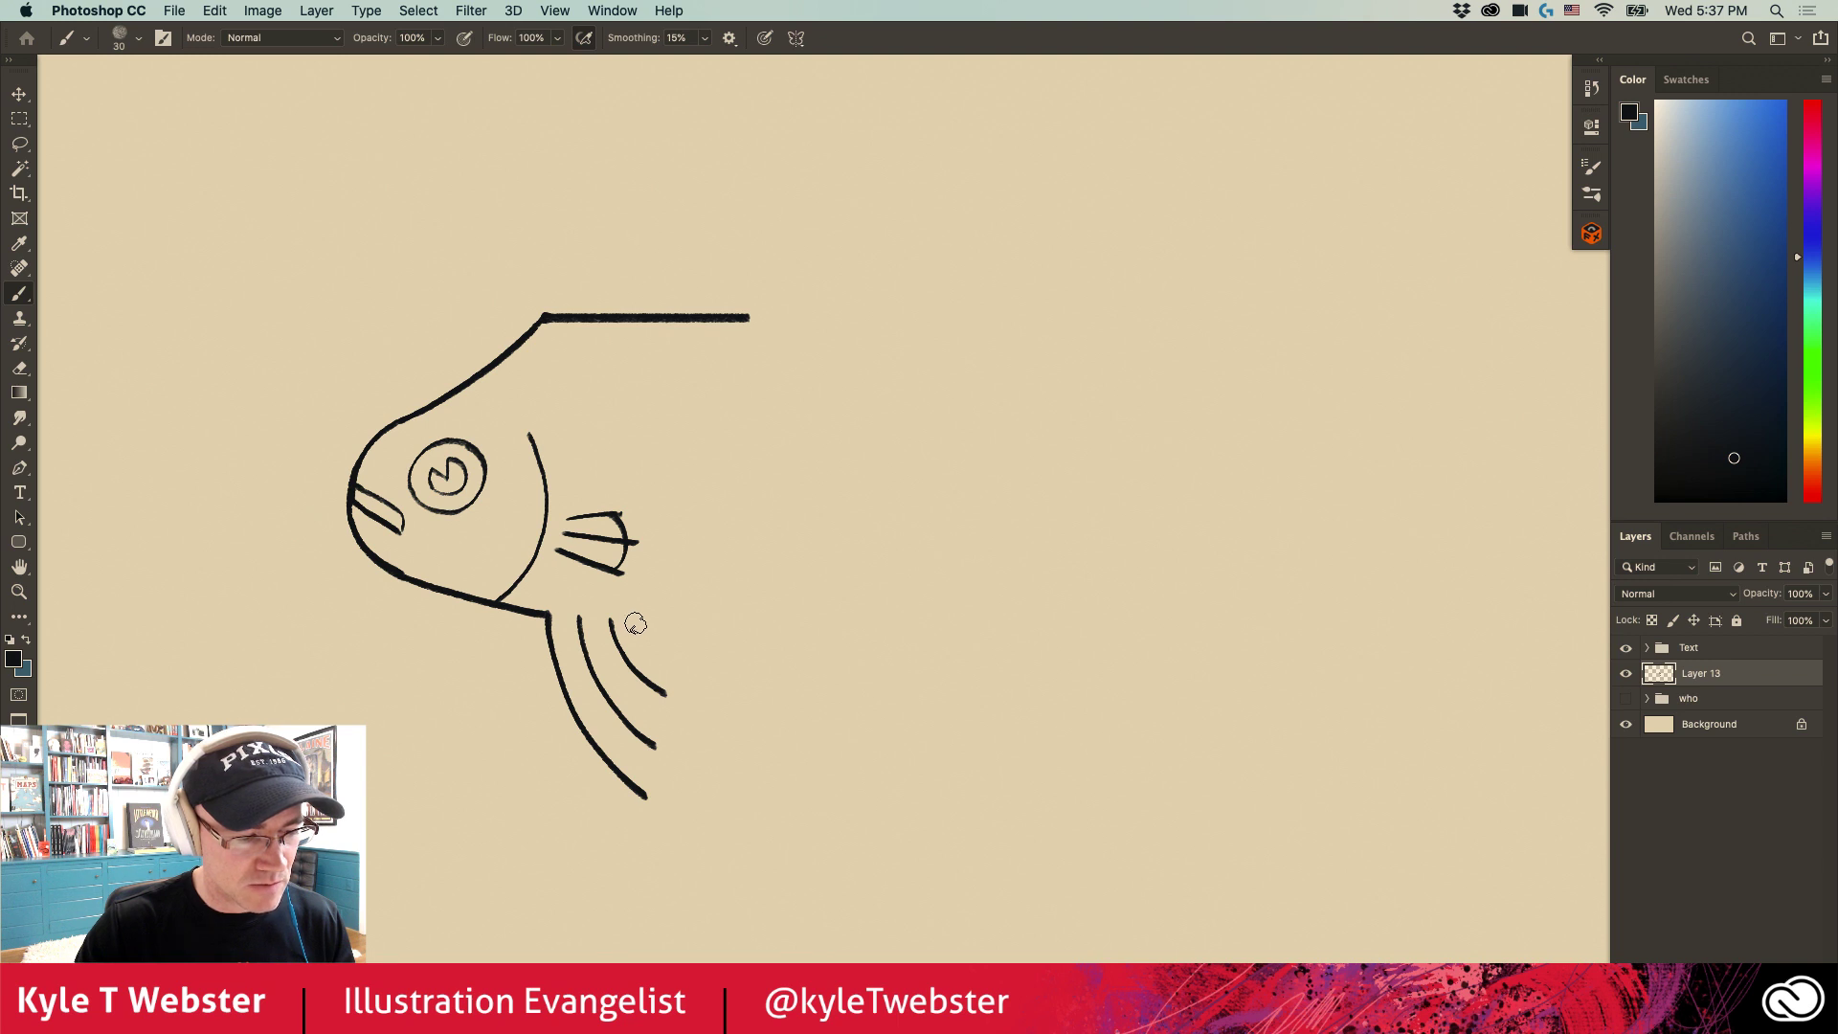
pyautogui.moveTo(630, 620); pyautogui.dragTo(668, 646)
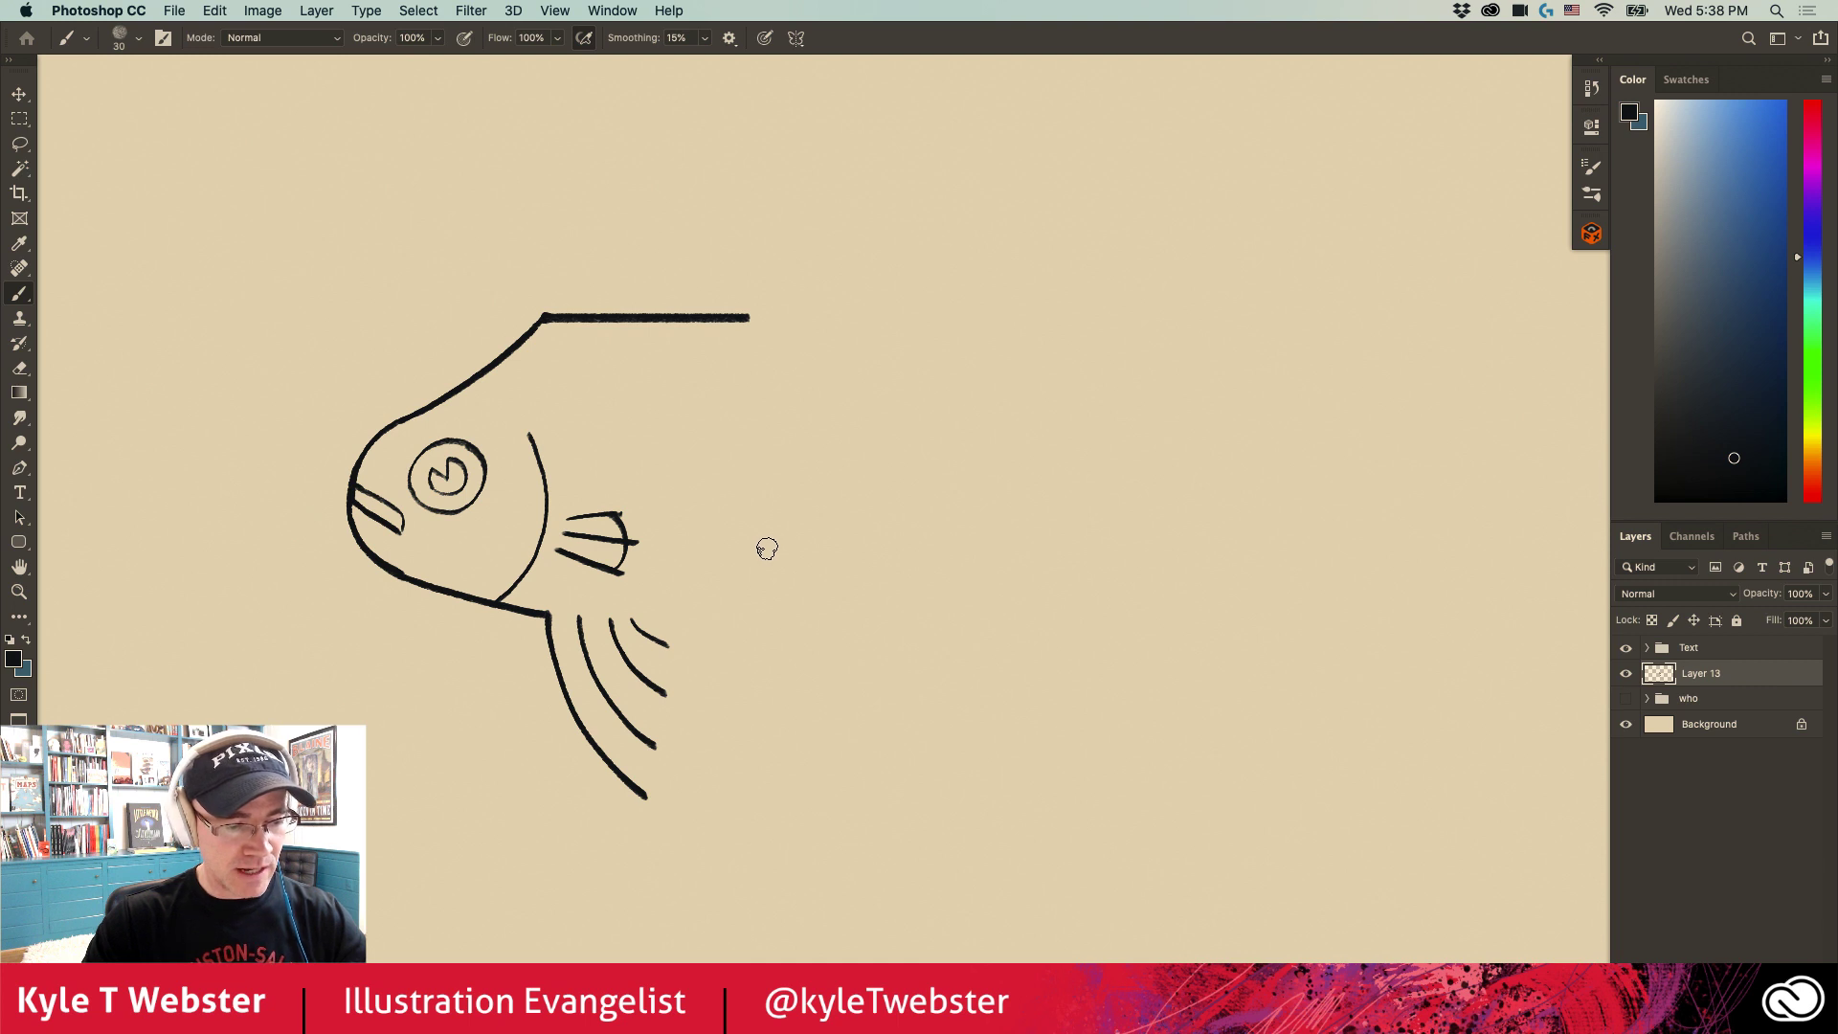
# Step: Draw the belly curve rising behind the lower fin, and a concave back line sloping from the flat top line toward the tail
pyautogui.click(762, 554)
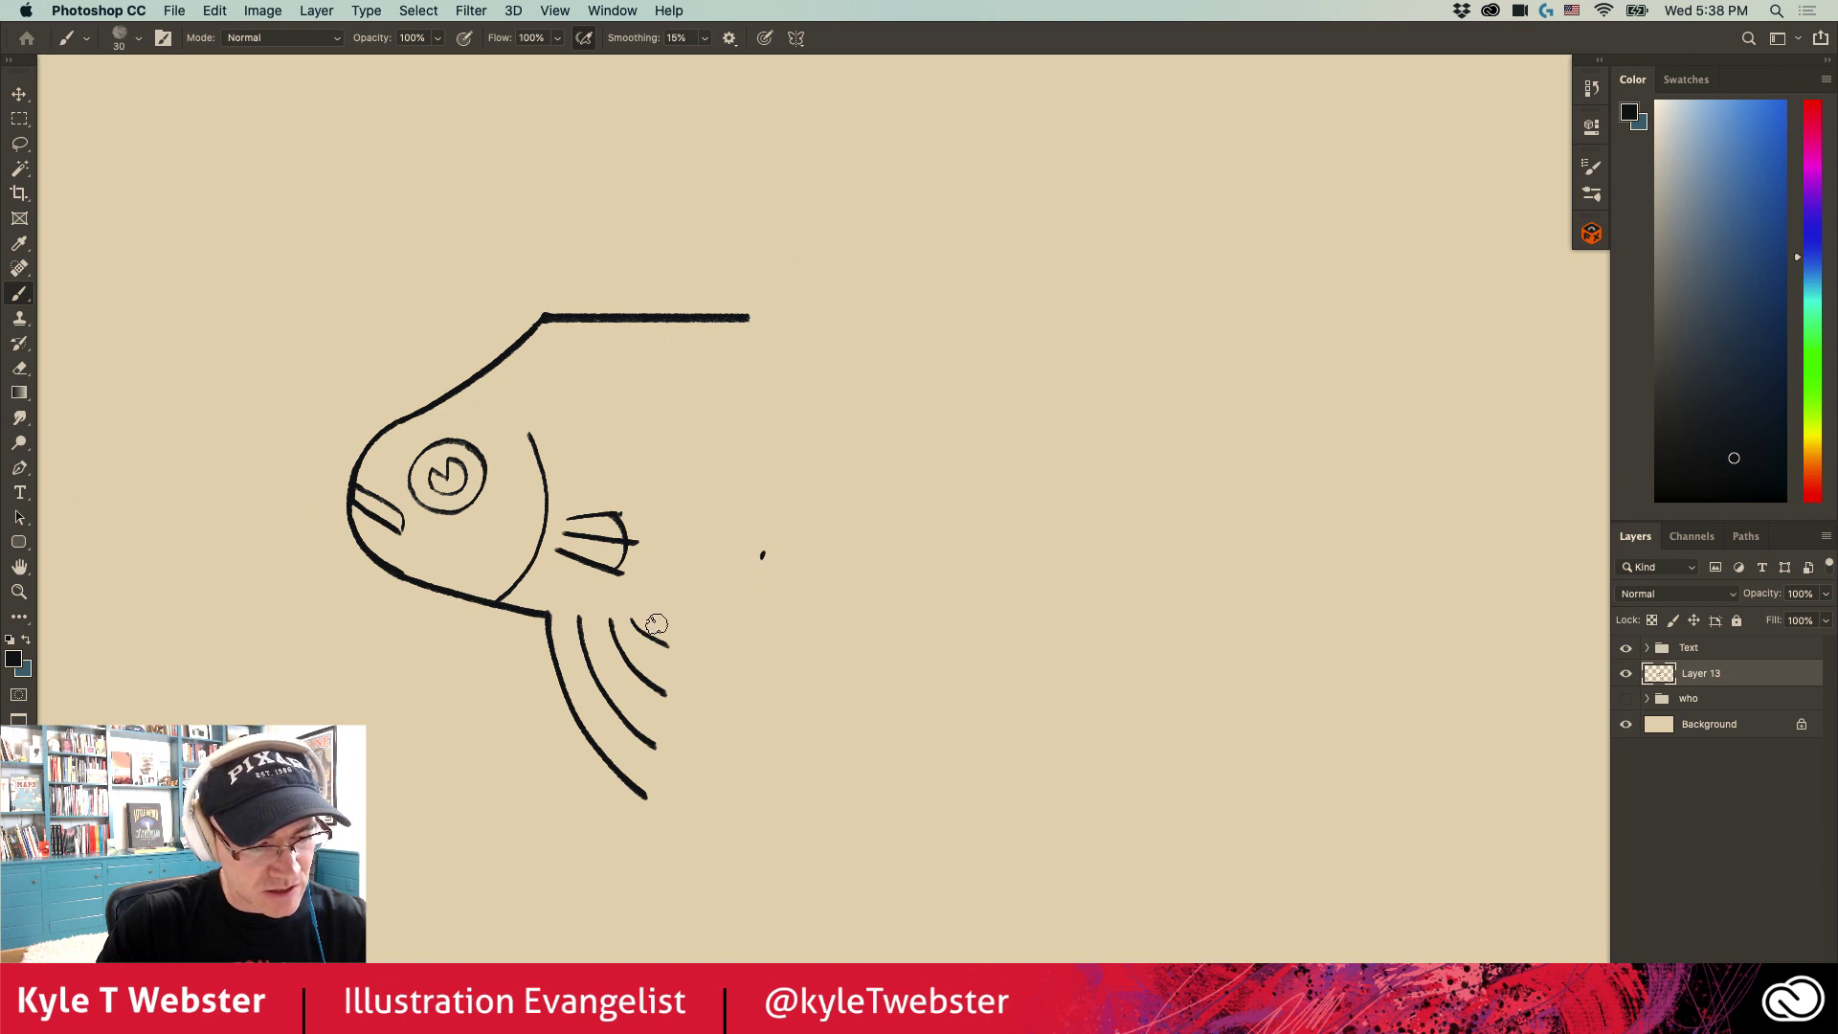
pyautogui.moveTo(652, 623)
pyautogui.mouseDown()
pyautogui.moveTo(713, 615)
pyautogui.moveTo(763, 553)
pyautogui.mouseUp()
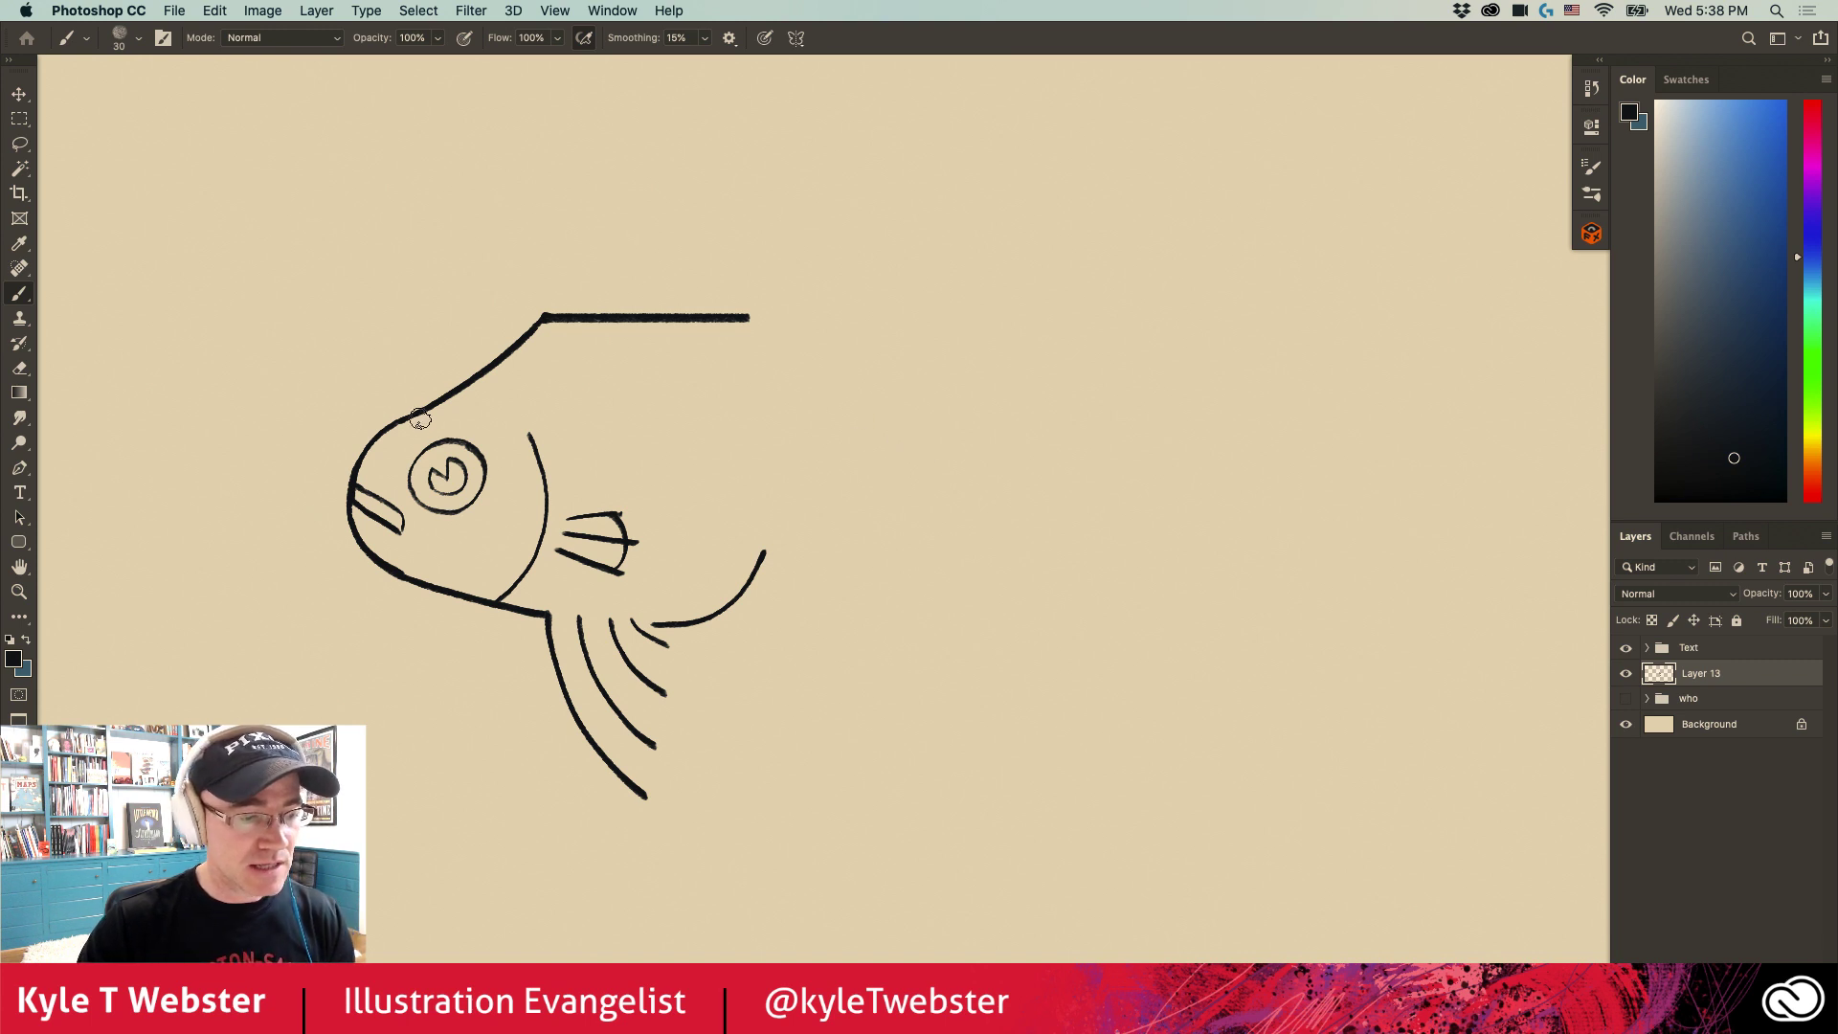
pyautogui.click(915, 430)
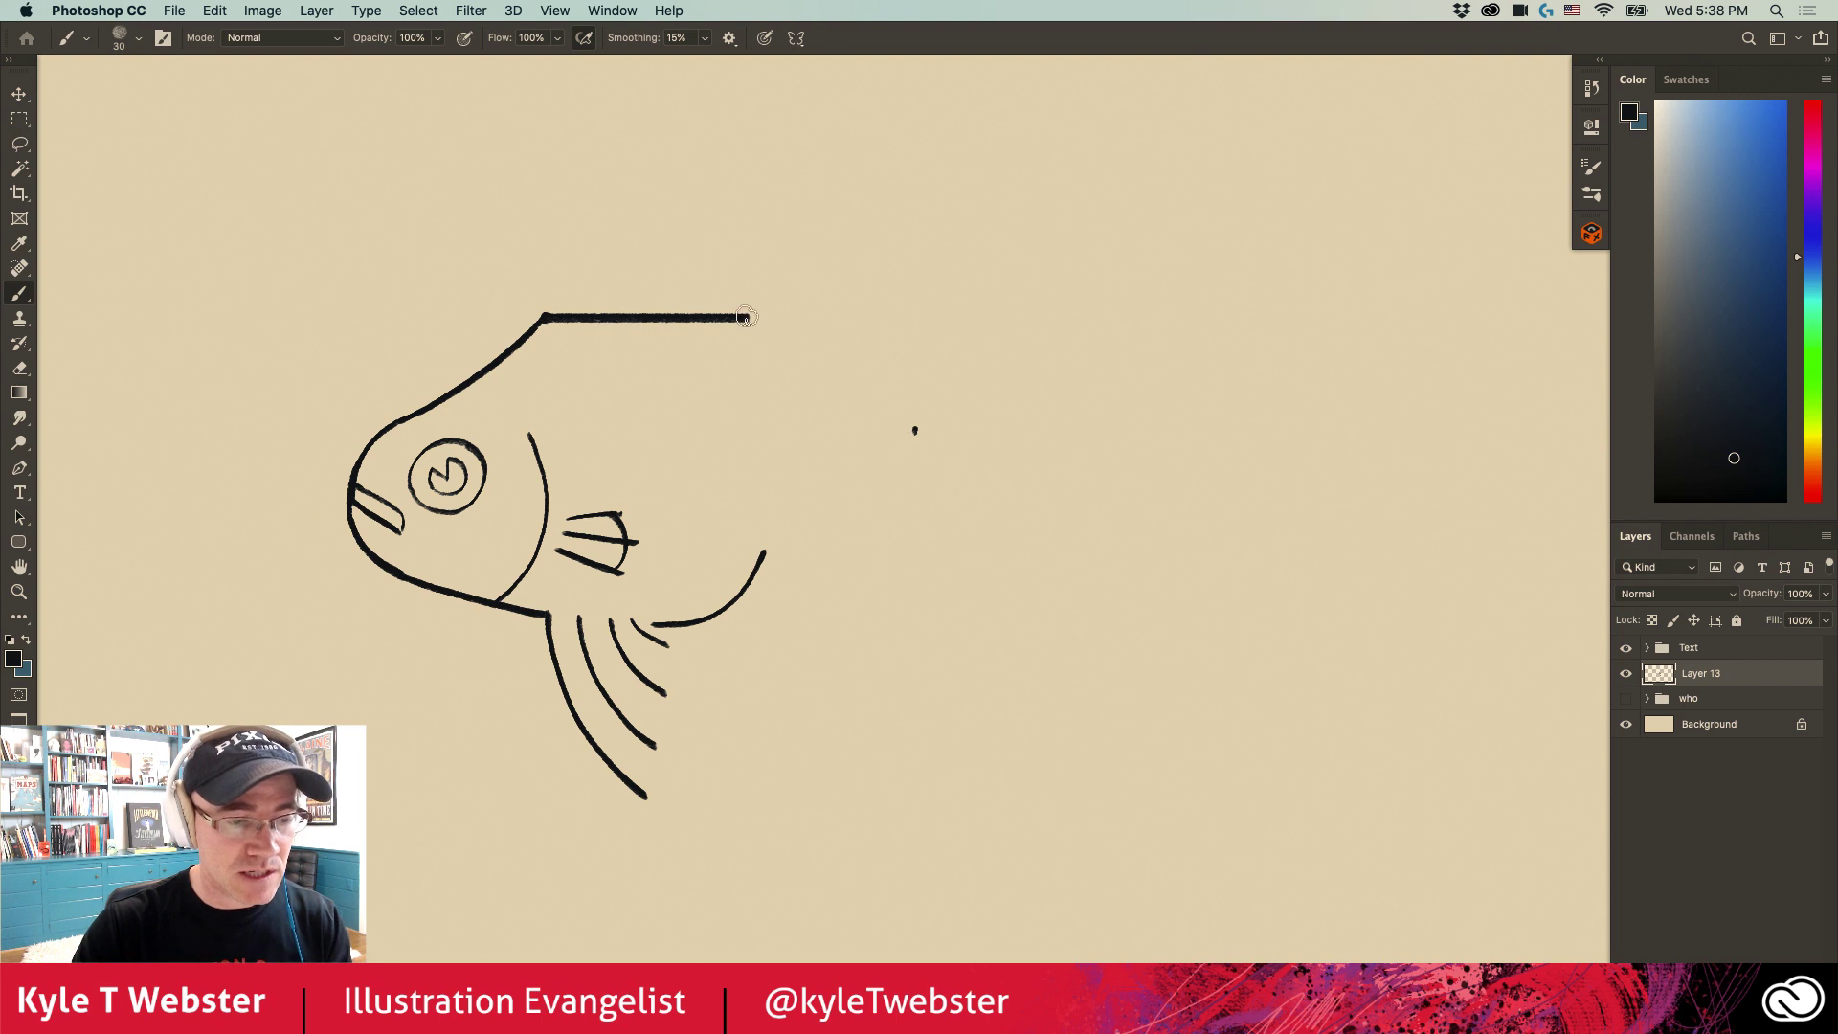
pyautogui.moveTo(749, 318)
pyautogui.mouseDown()
pyautogui.moveTo(828, 393)
pyautogui.moveTo(914, 431)
pyautogui.mouseUp()
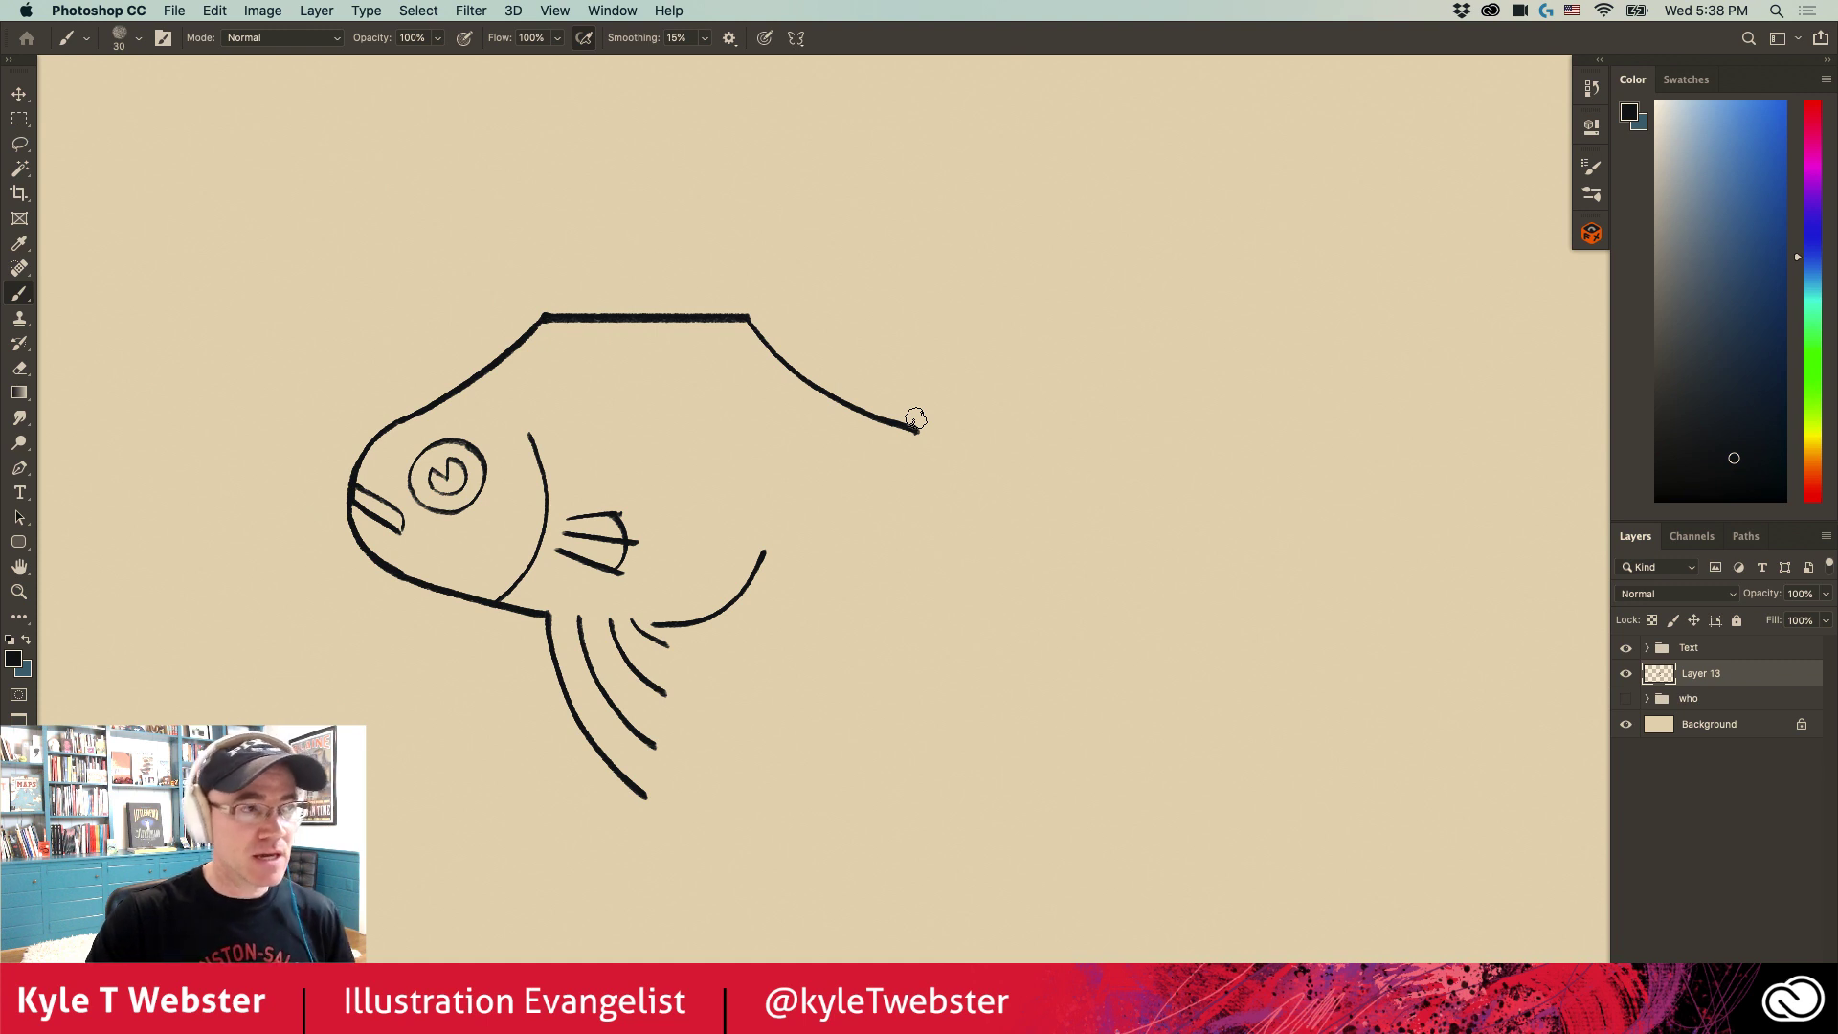
# Step: Draw the nearly straight underside of the tail base from the belly curve's end to a guide dot below the back line's end
pyautogui.click(912, 532)
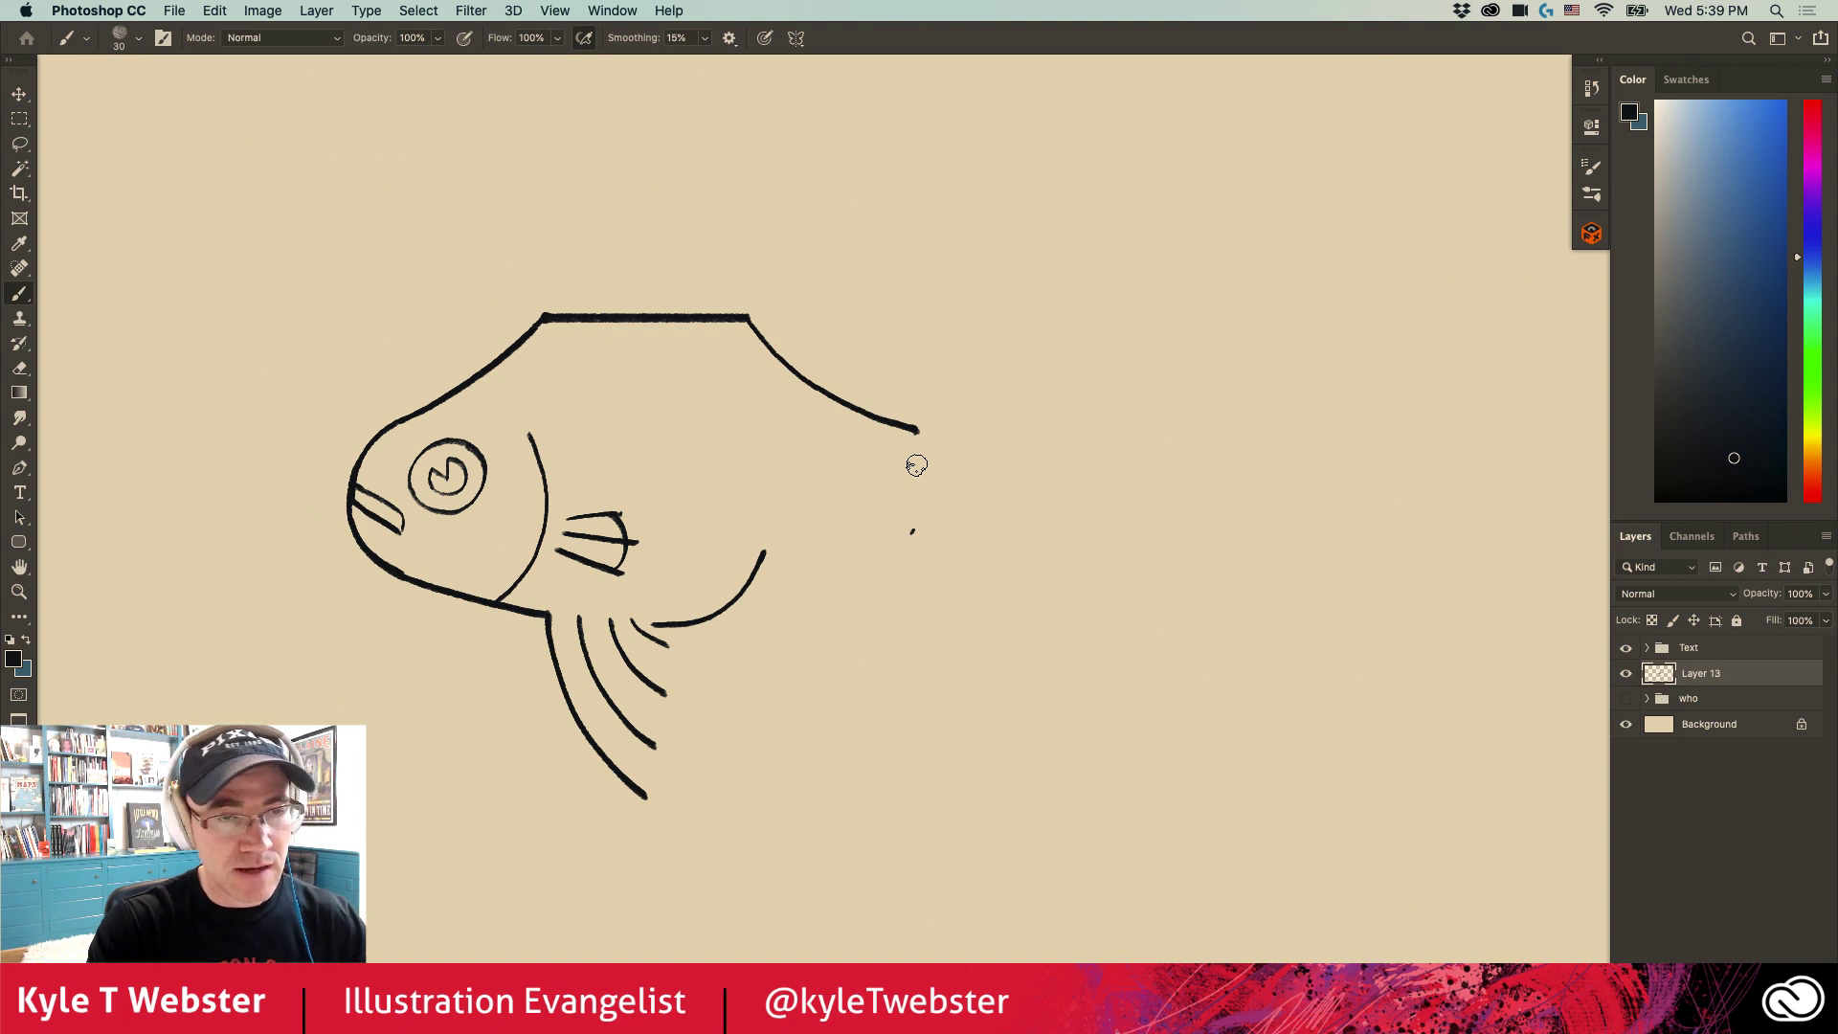
pyautogui.moveTo(763, 552); pyautogui.dragTo(915, 534)
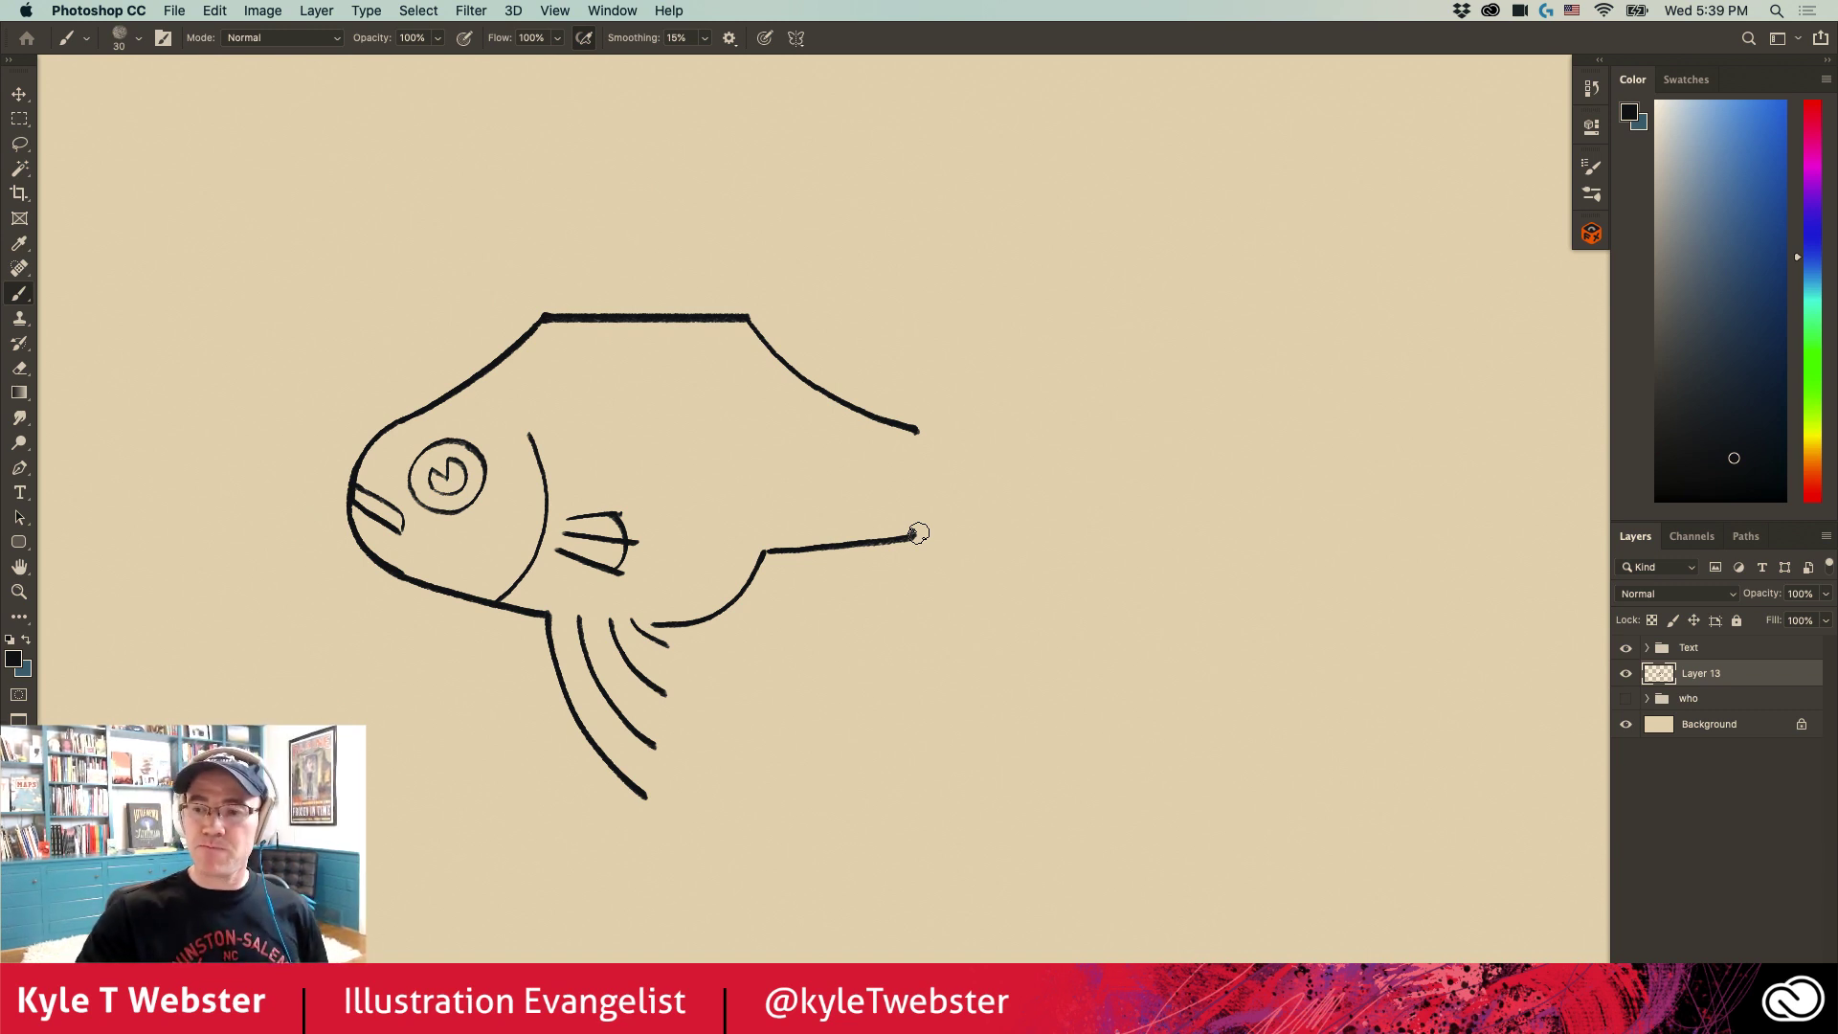
pyautogui.click(918, 533)
pyautogui.press('super+z')
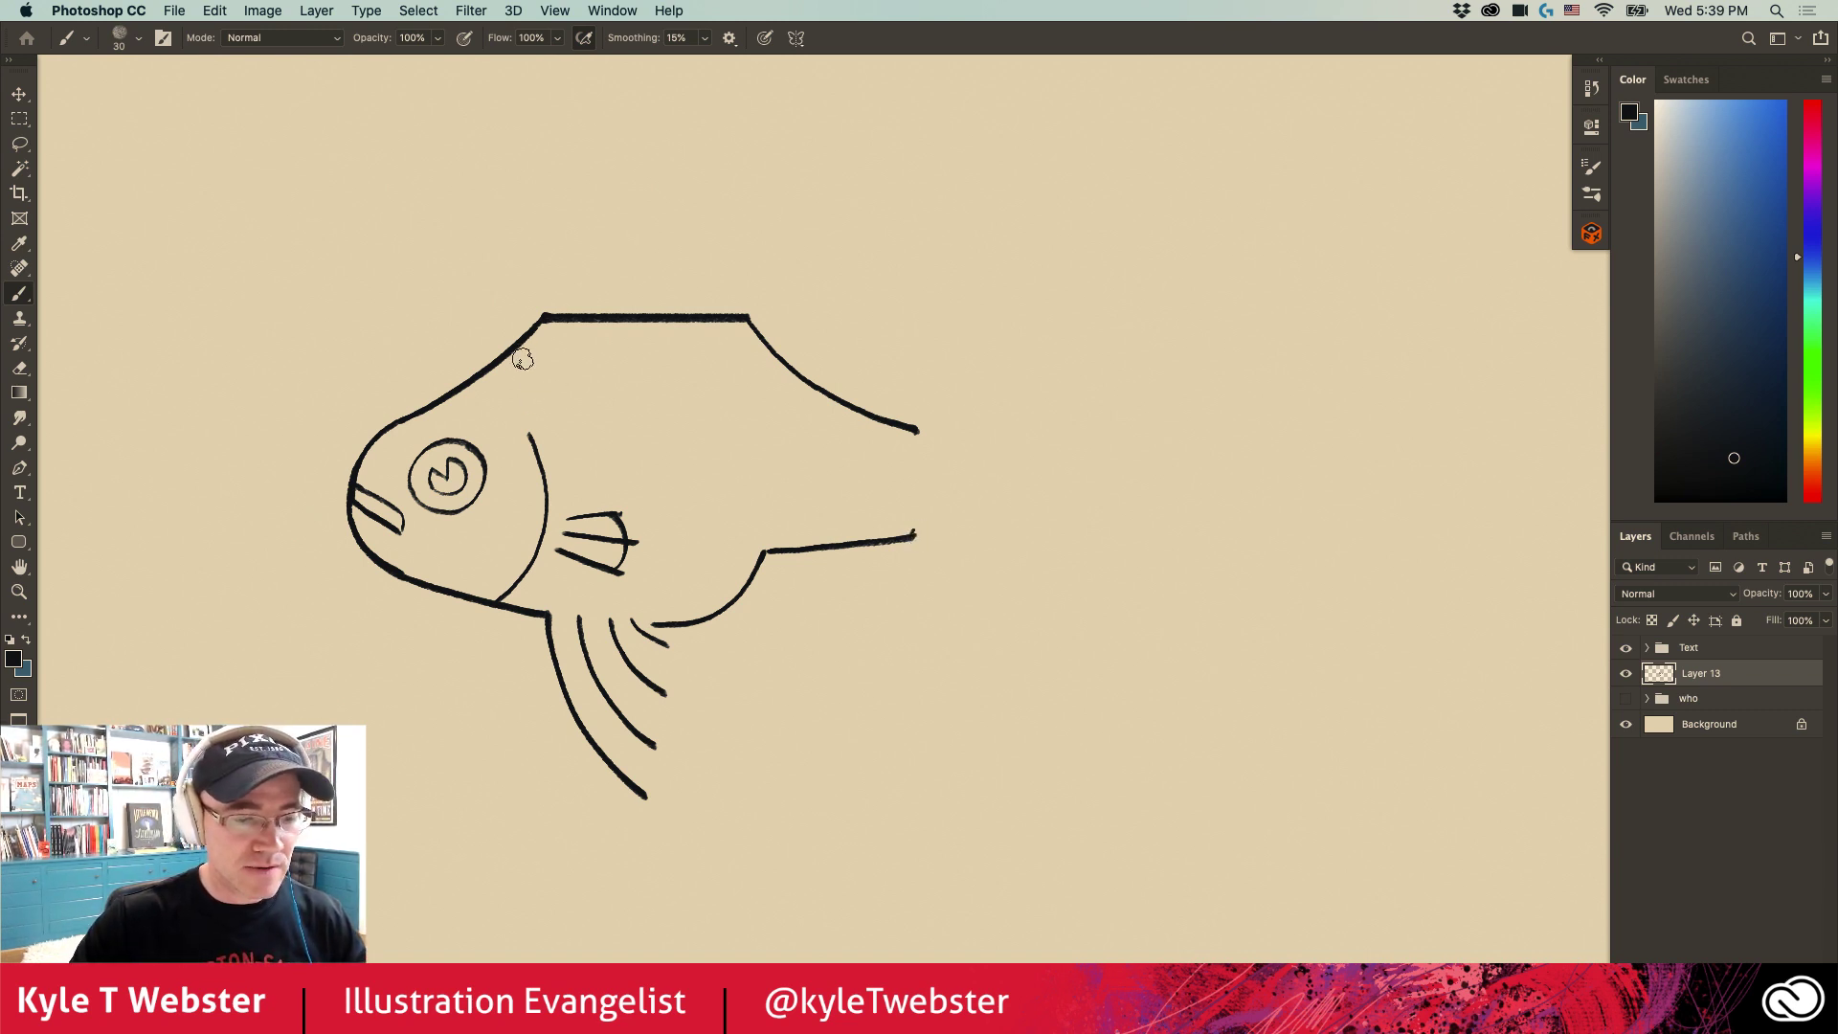
# Step: Draw a small rear fin of three short curved rays hanging from the rising belly line, shortening toward the tail
pyautogui.moveTo(705, 574); pyautogui.dragTo(656, 577)
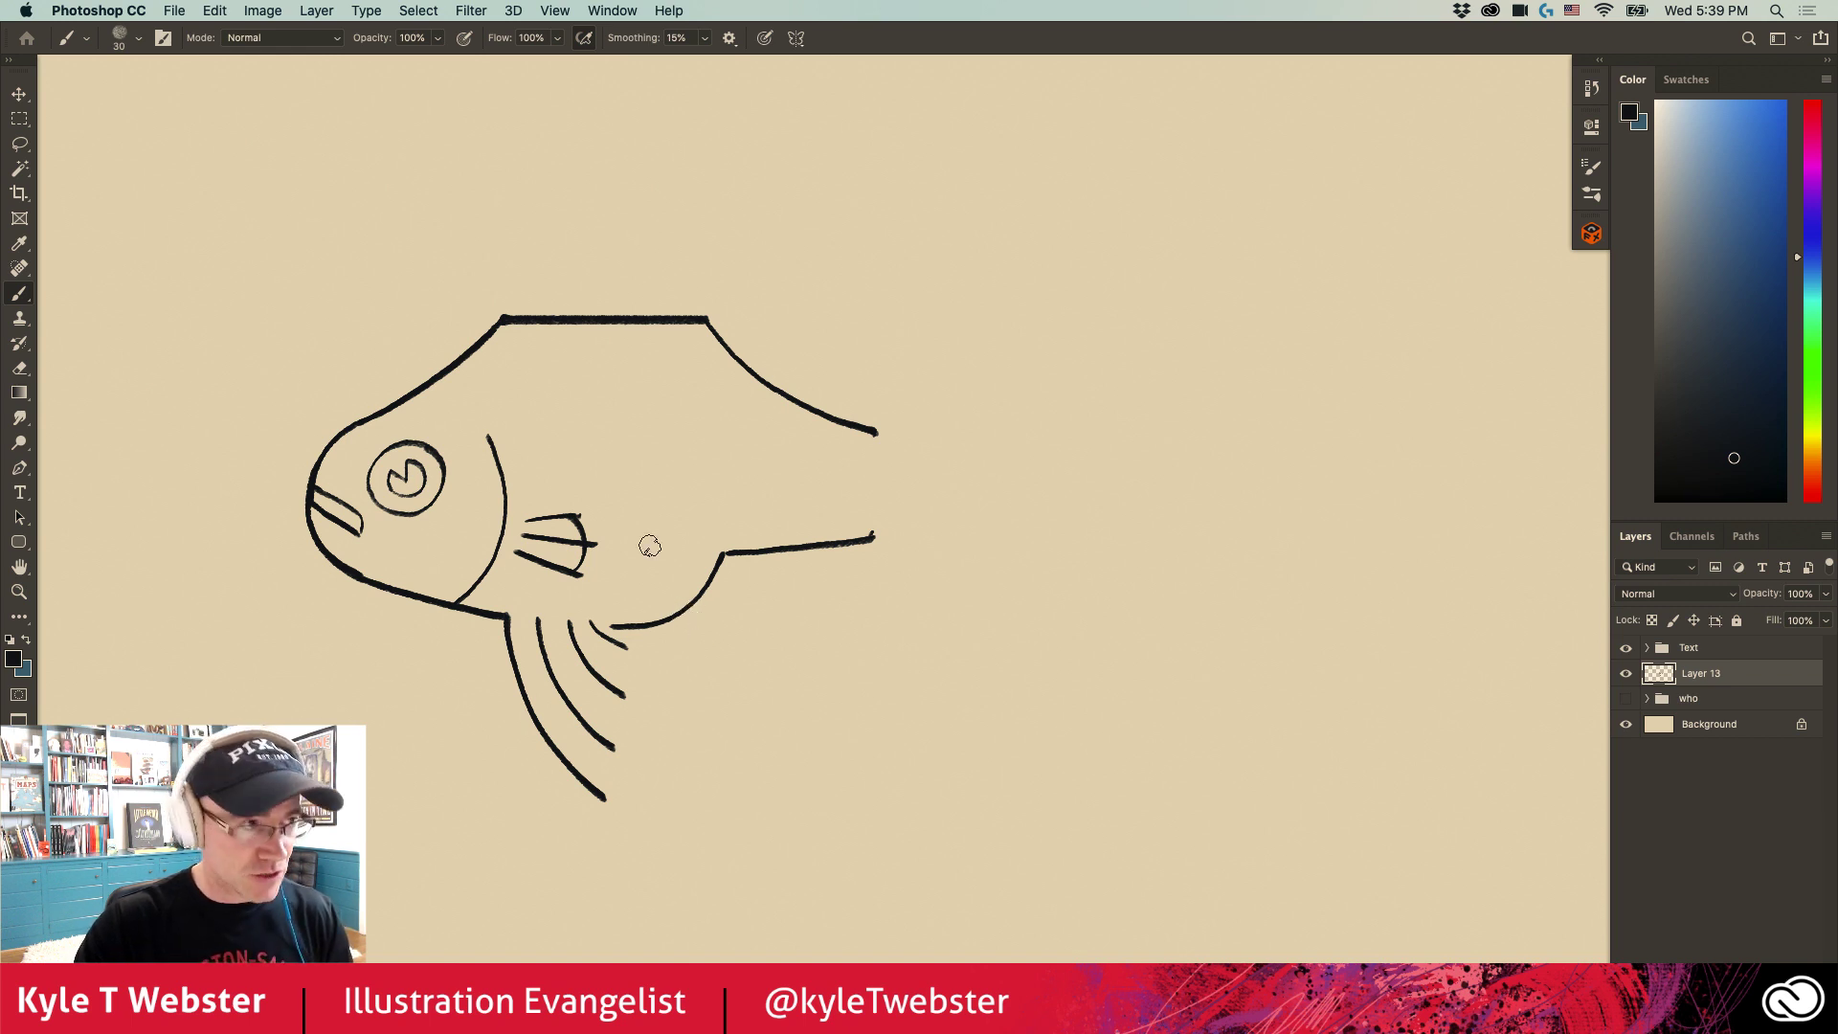
pyautogui.moveTo(681, 613); pyautogui.dragTo(760, 685)
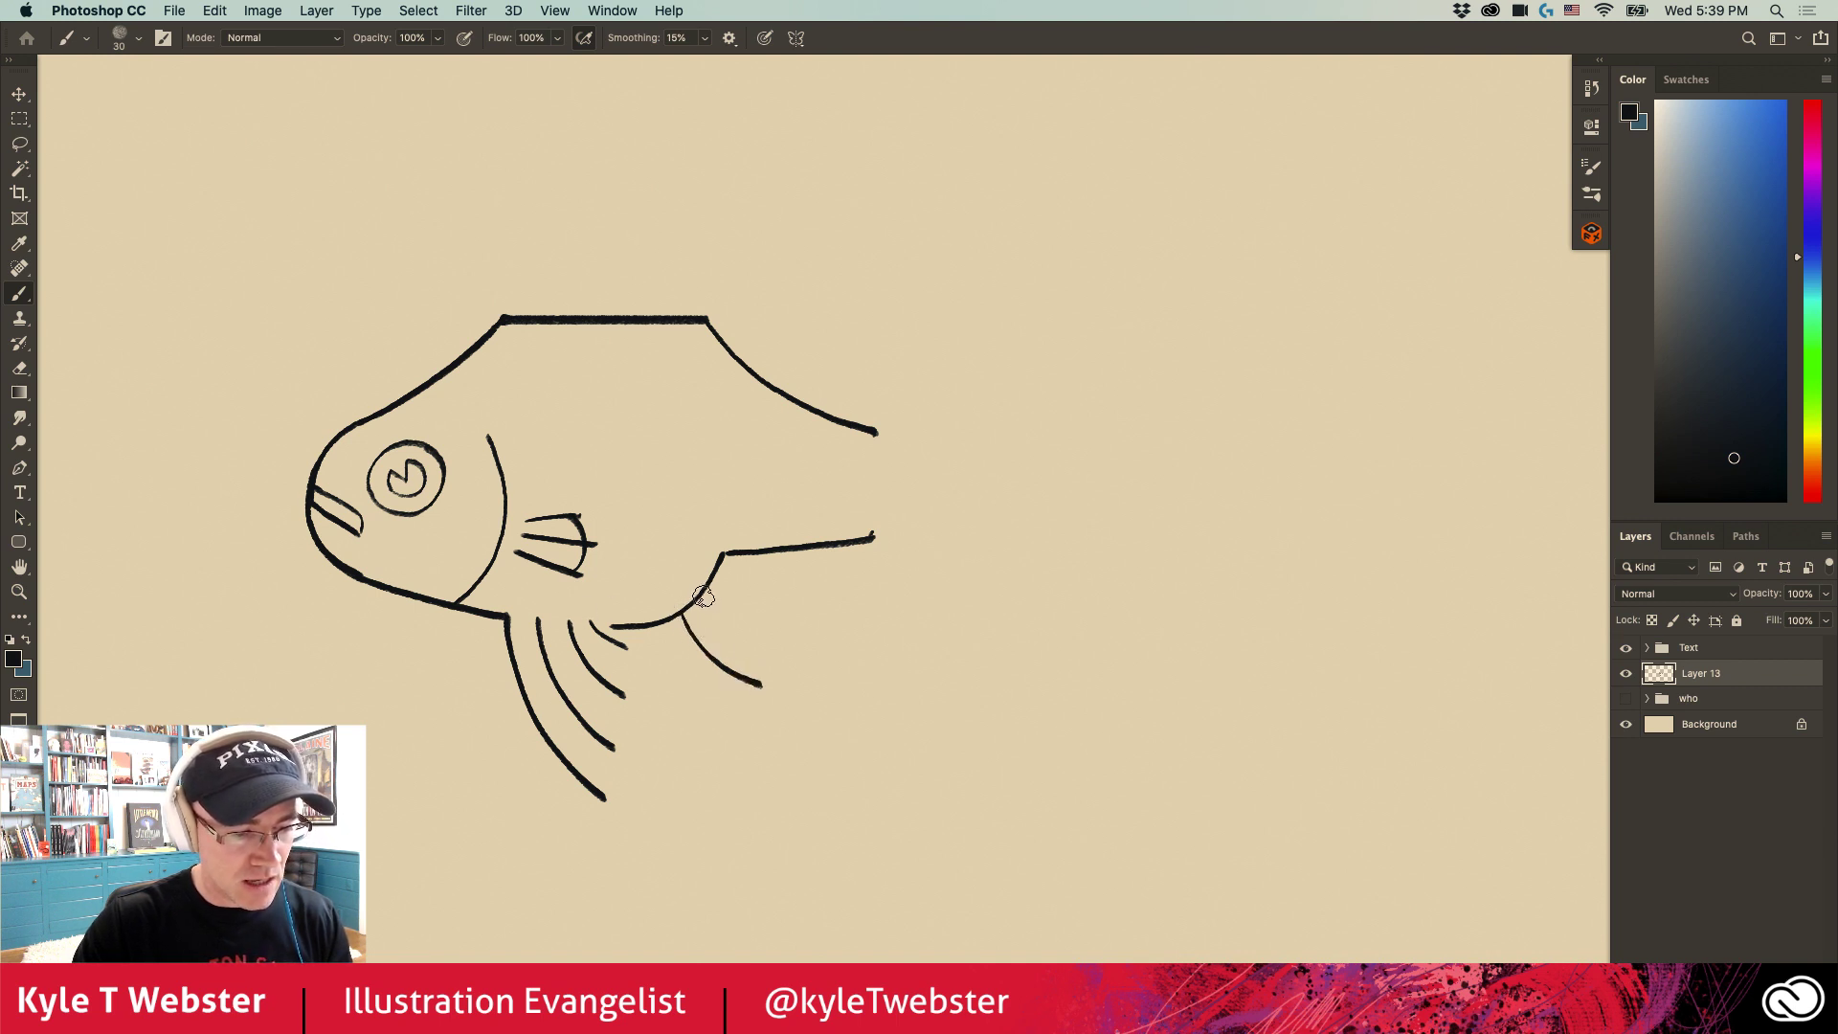
pyautogui.moveTo(702, 595)
pyautogui.mouseDown()
pyautogui.moveTo(759, 624)
pyautogui.moveTo(722, 563)
pyautogui.moveTo(767, 571)
pyautogui.mouseUp()
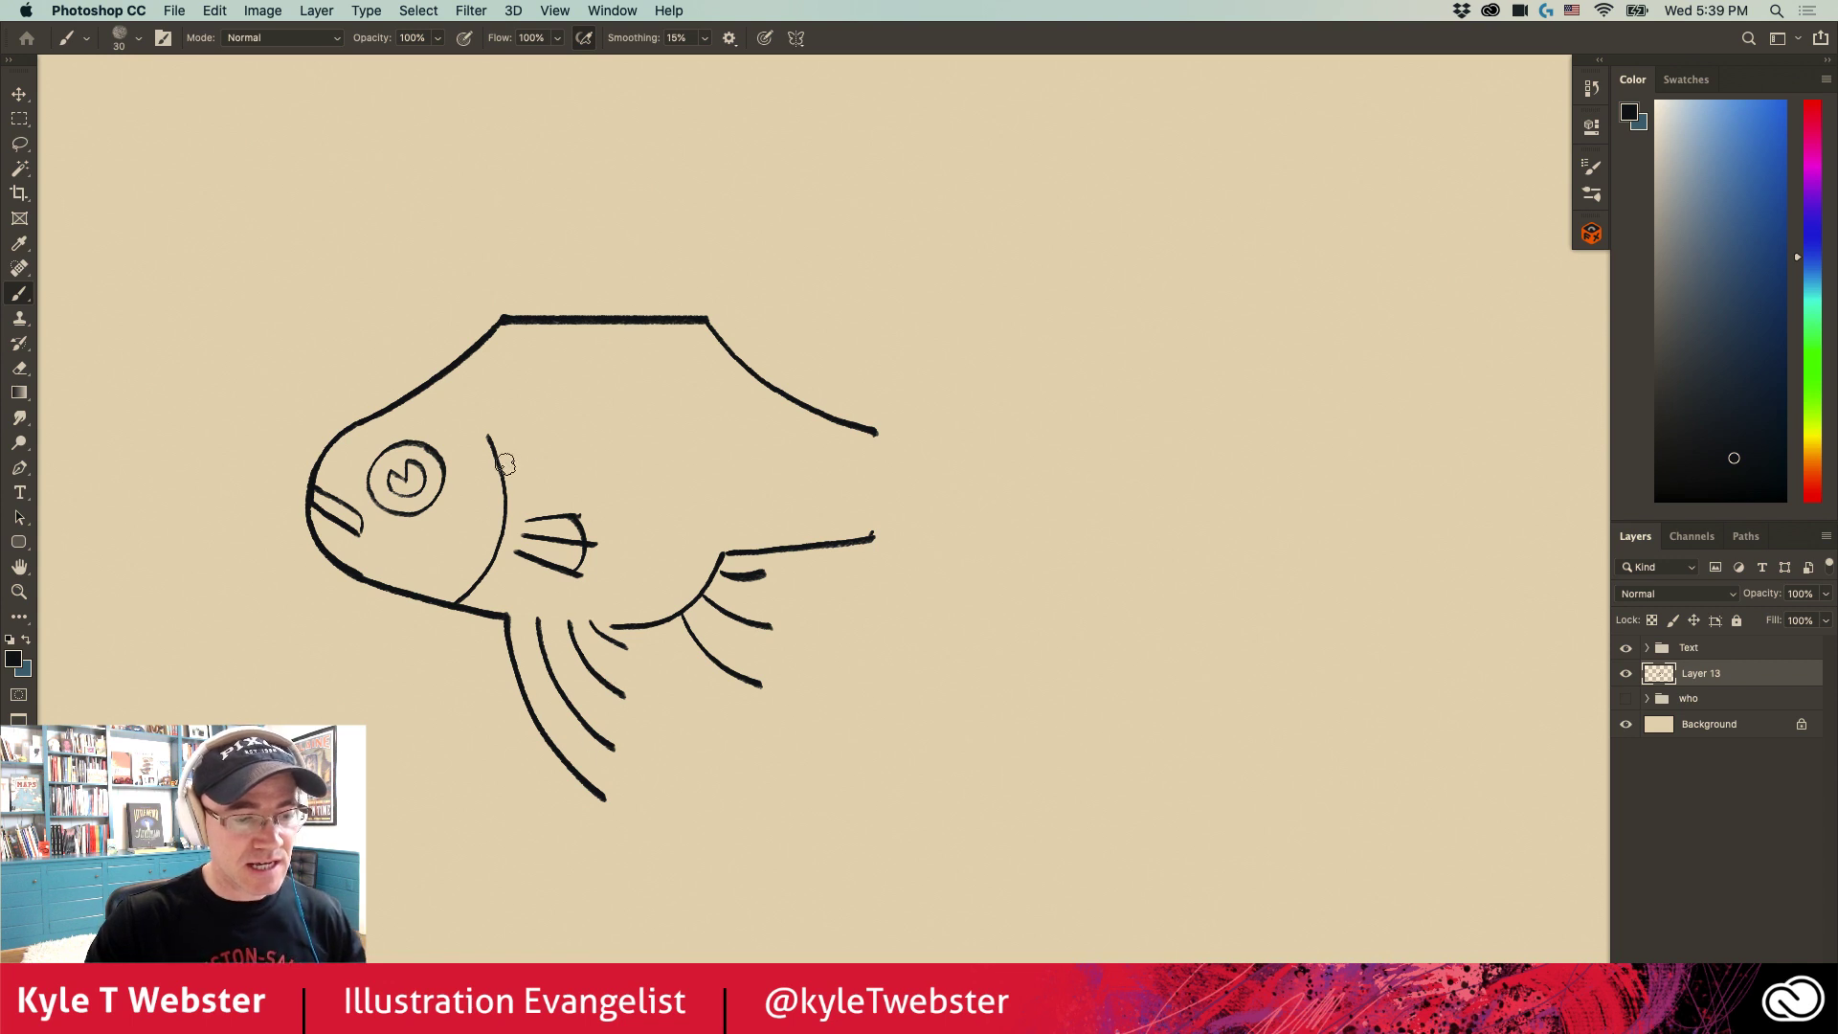
# Step: Mark two guide dots above the tail base and draw the tail's long arched upper edge through them from the back line's end
pyautogui.moveTo(482, 702); pyautogui.dragTo(477, 767)
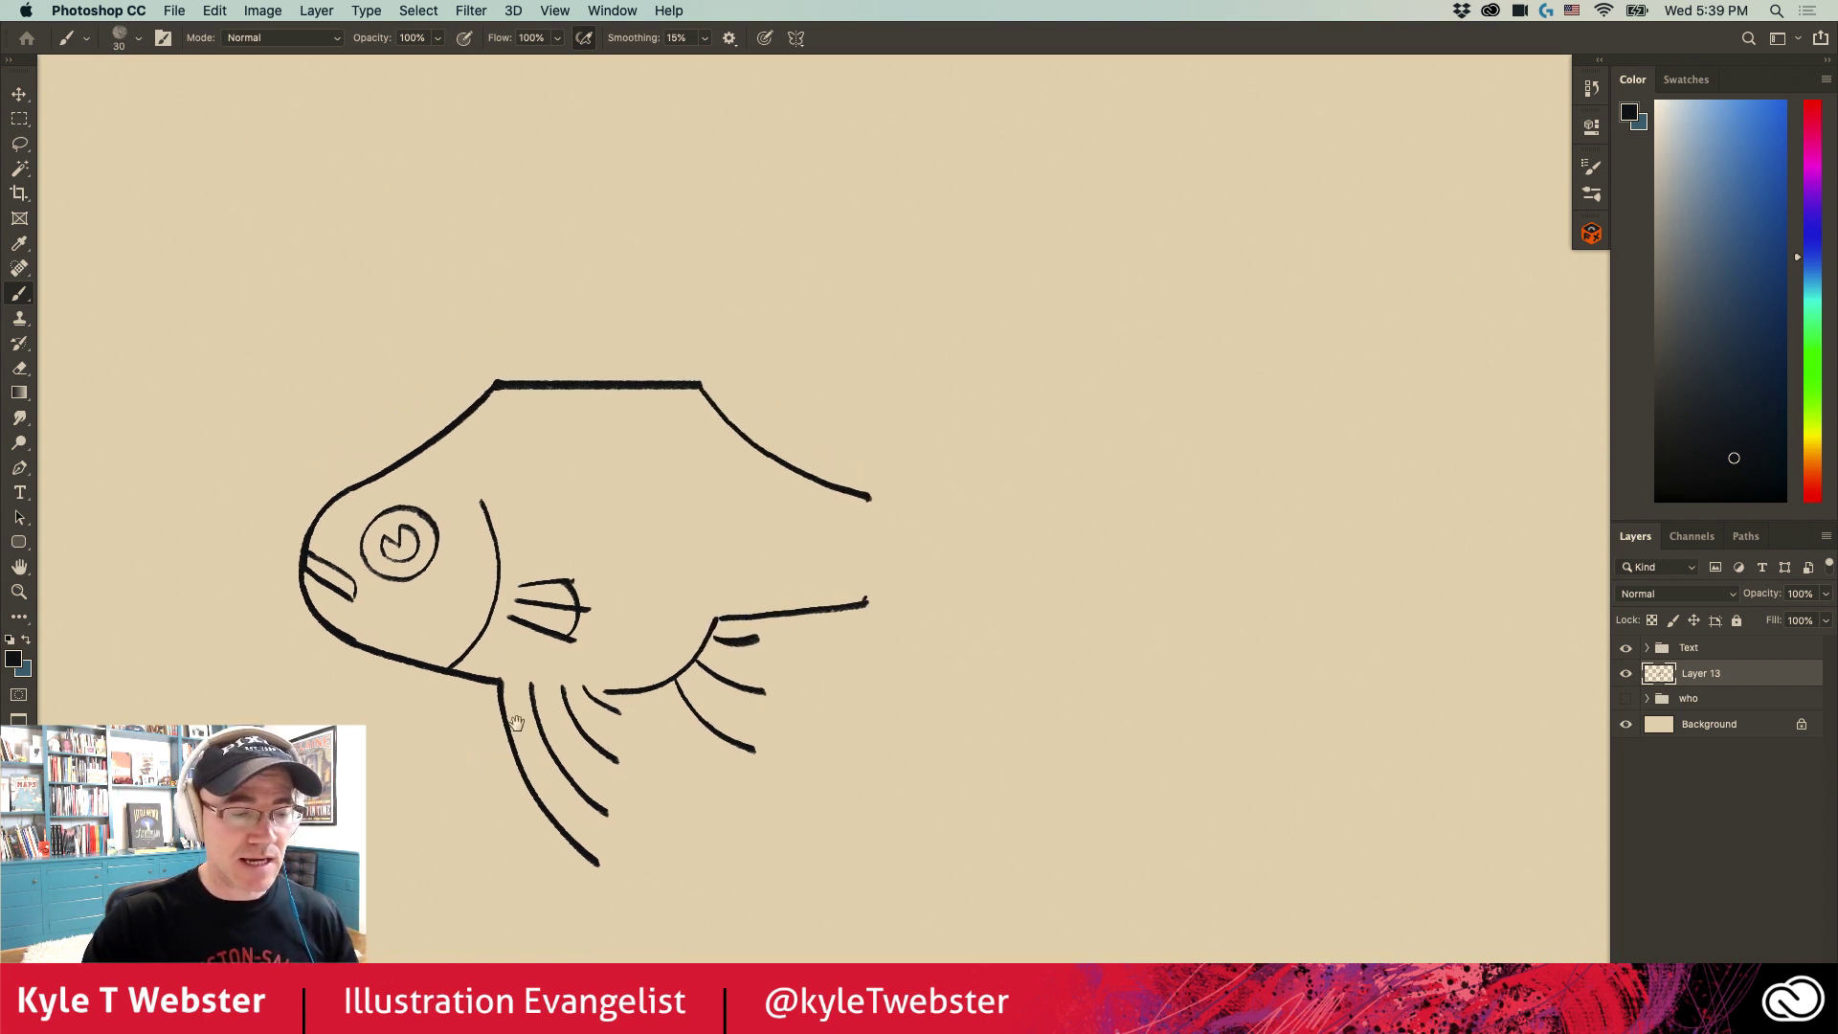
pyautogui.moveTo(677, 640)
pyautogui.mouseDown()
pyautogui.moveTo(587, 603)
pyautogui.moveTo(550, 676)
pyautogui.moveTo(468, 603)
pyautogui.mouseUp()
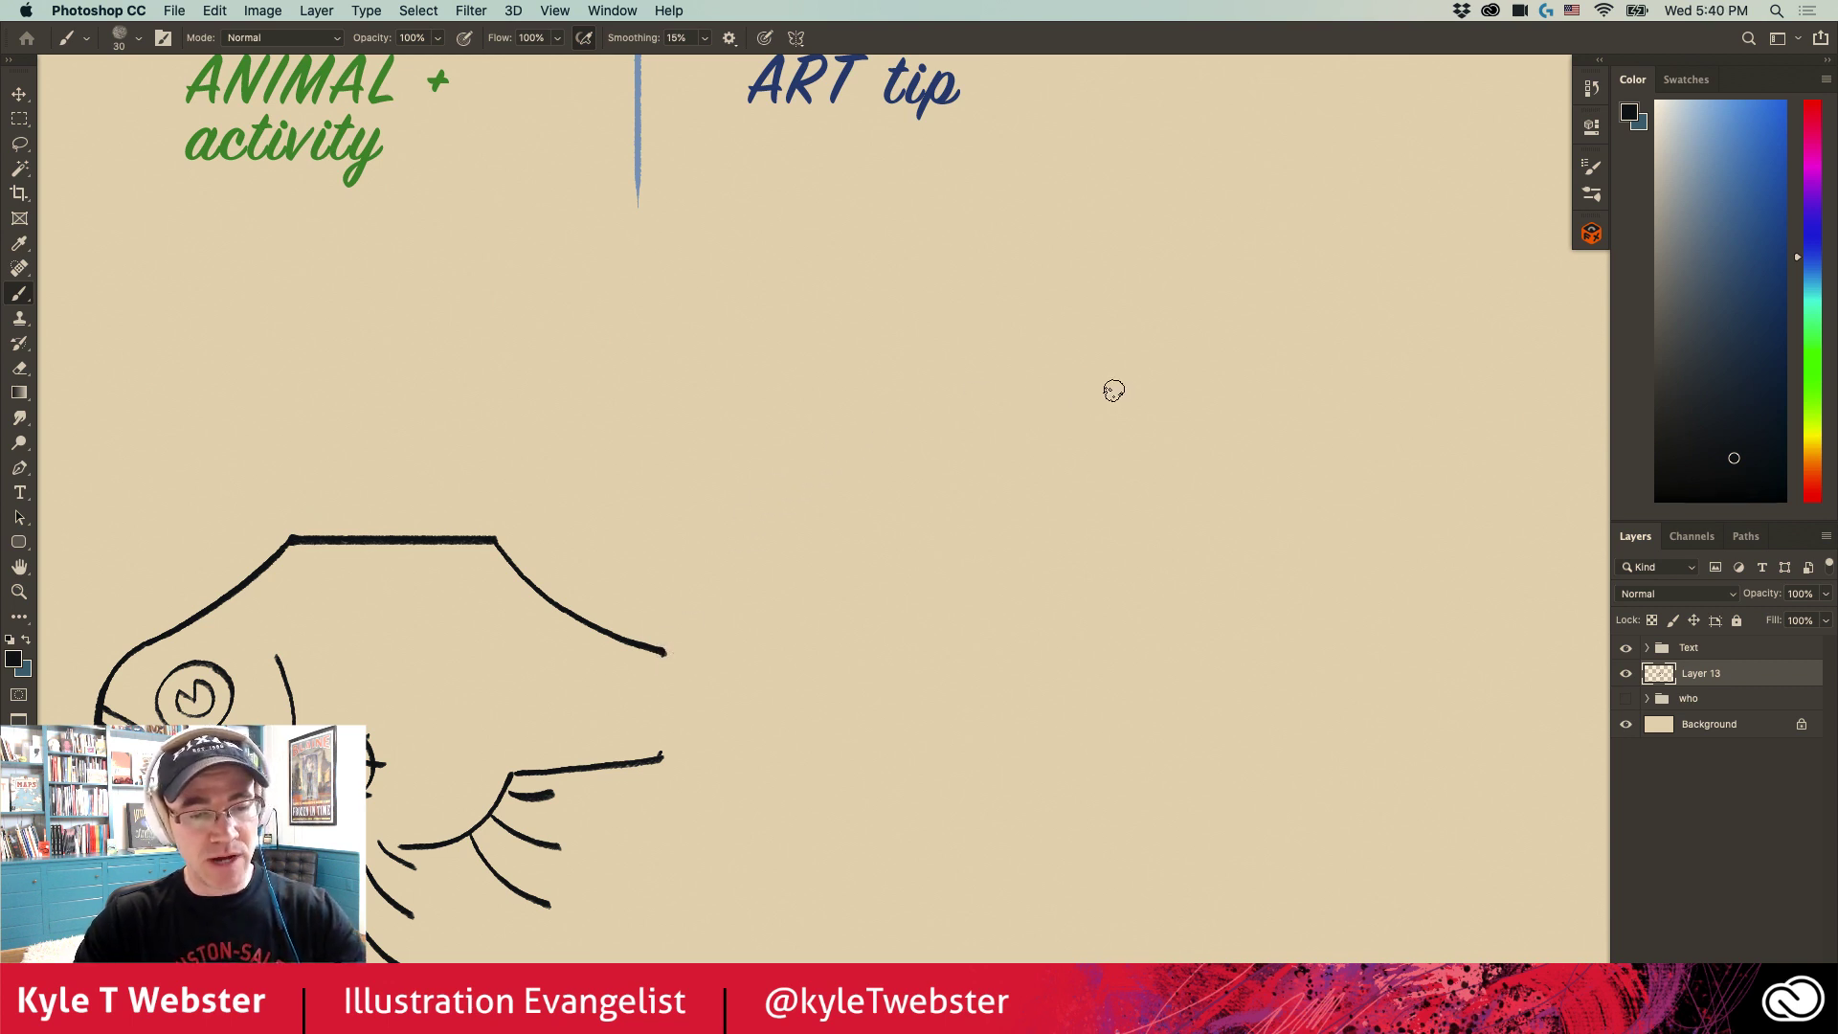
pyautogui.click(1126, 394)
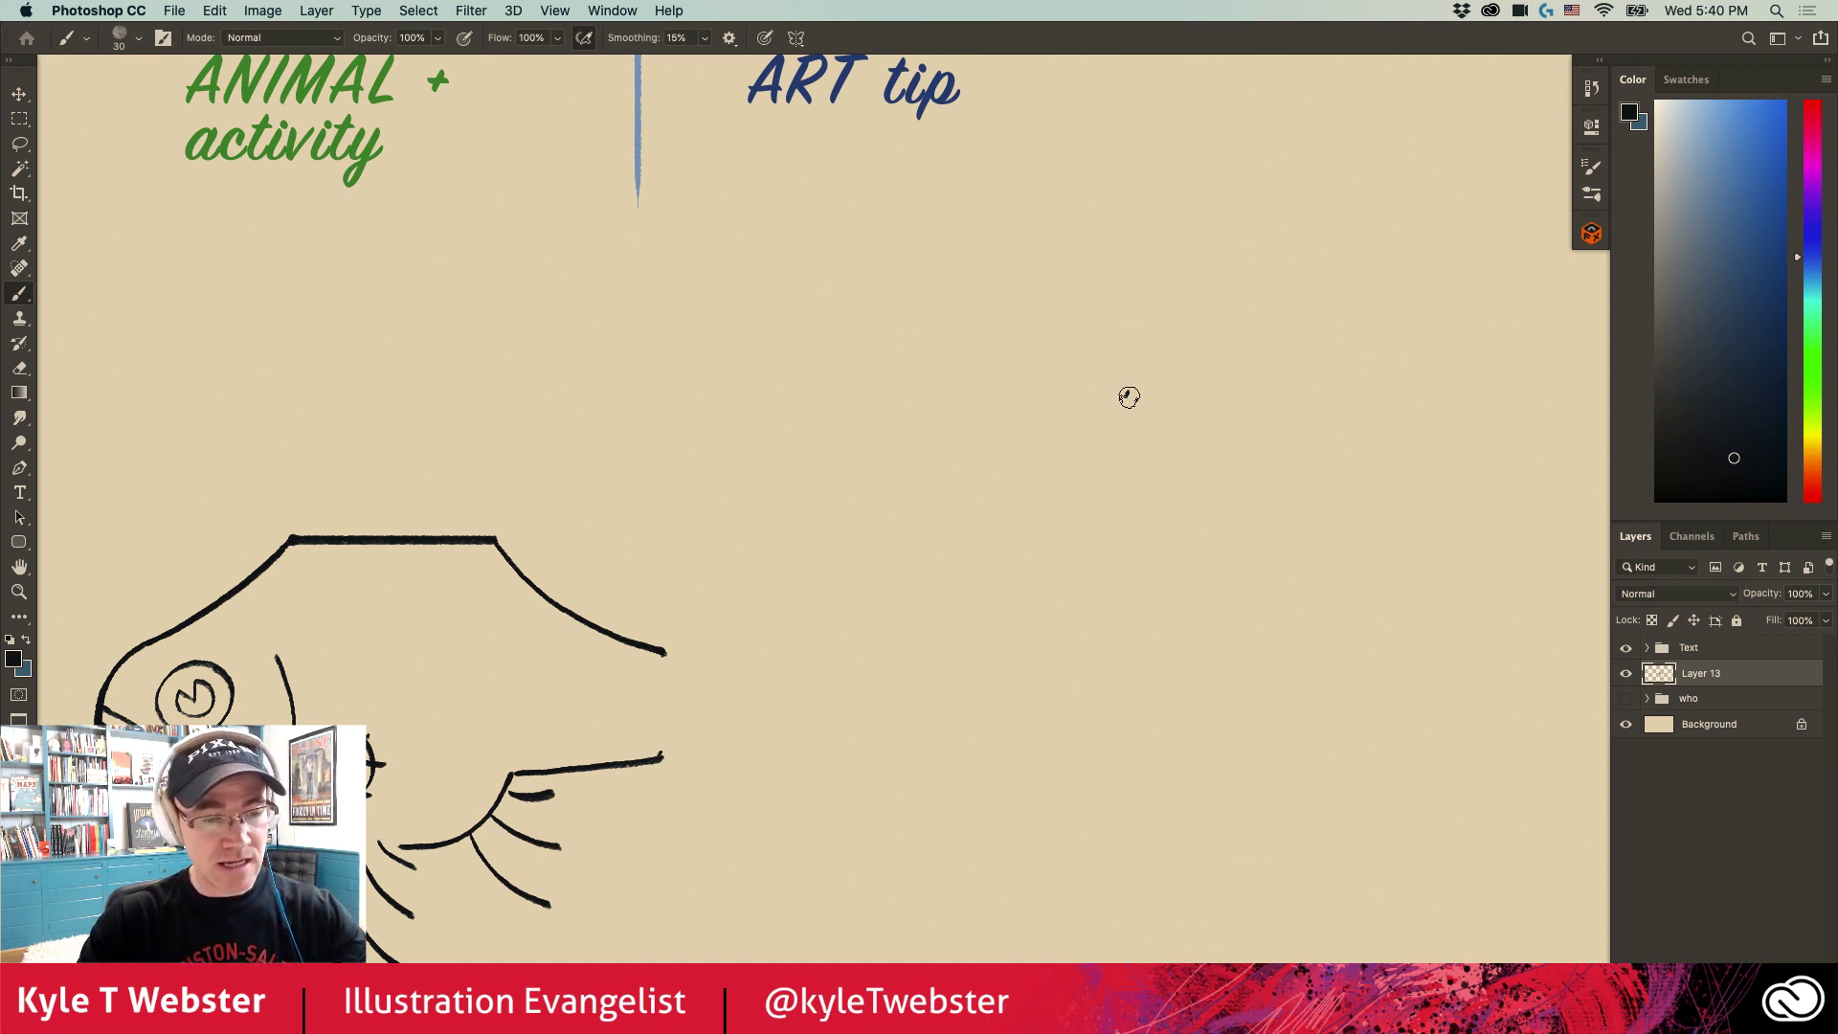
pyautogui.click(859, 473)
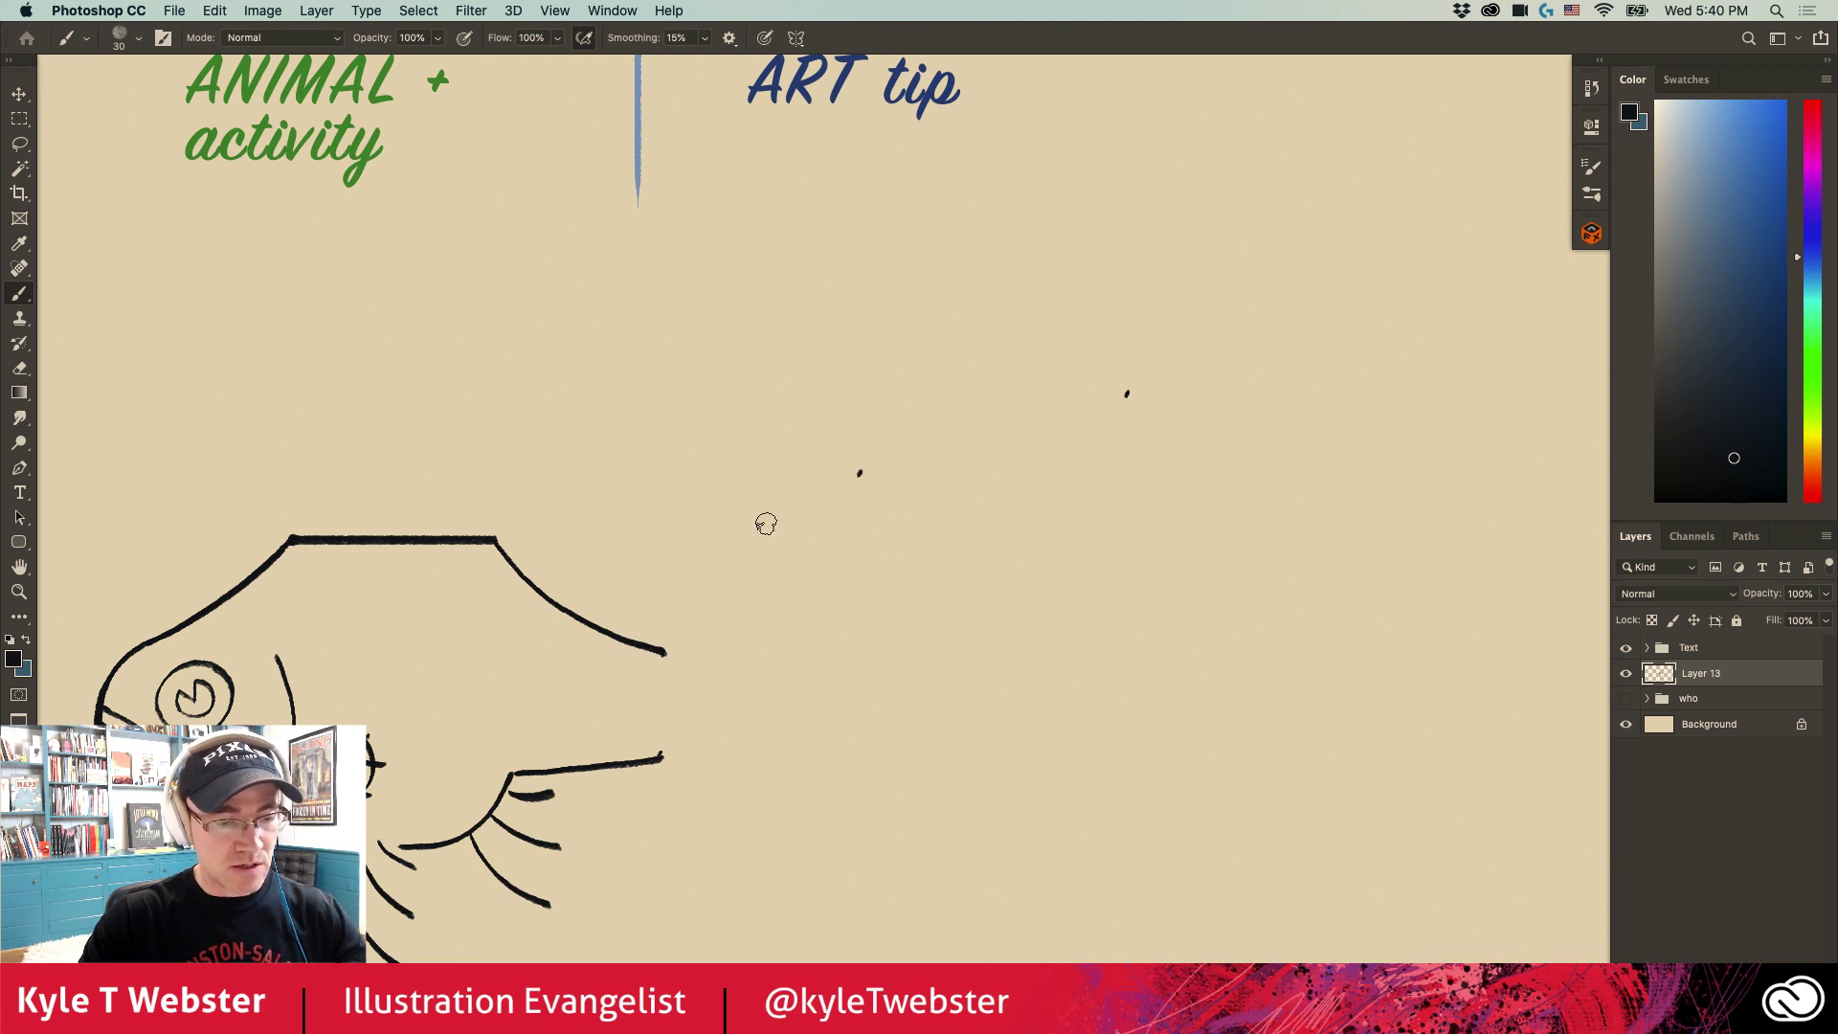
pyautogui.moveTo(664, 654)
pyautogui.mouseDown()
pyautogui.moveTo(851, 477)
pyautogui.moveTo(1132, 394)
pyautogui.mouseUp()
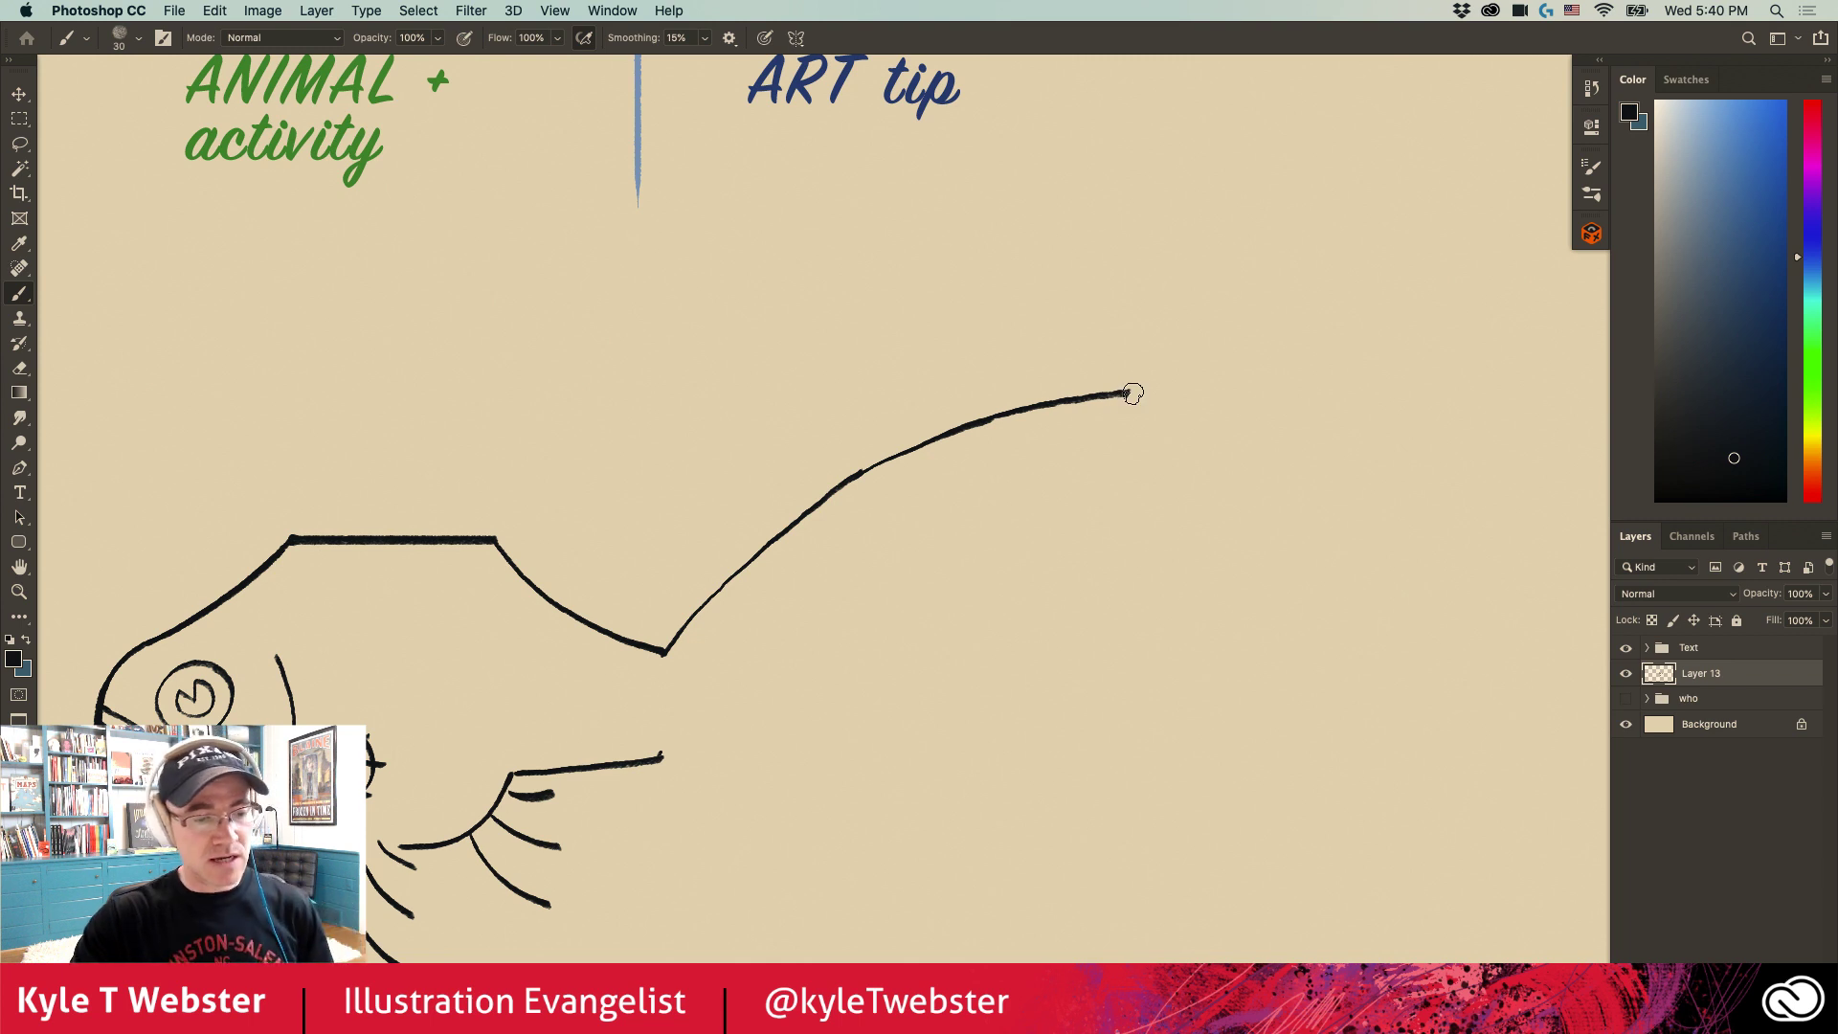
# Step: Draw two more arched tail rays beneath the tail's upper edge, each shorter and flatter than the one above
pyautogui.moveTo(537, 814); pyautogui.dragTo(629, 761)
pyautogui.moveTo(492, 833); pyautogui.dragTo(441, 803)
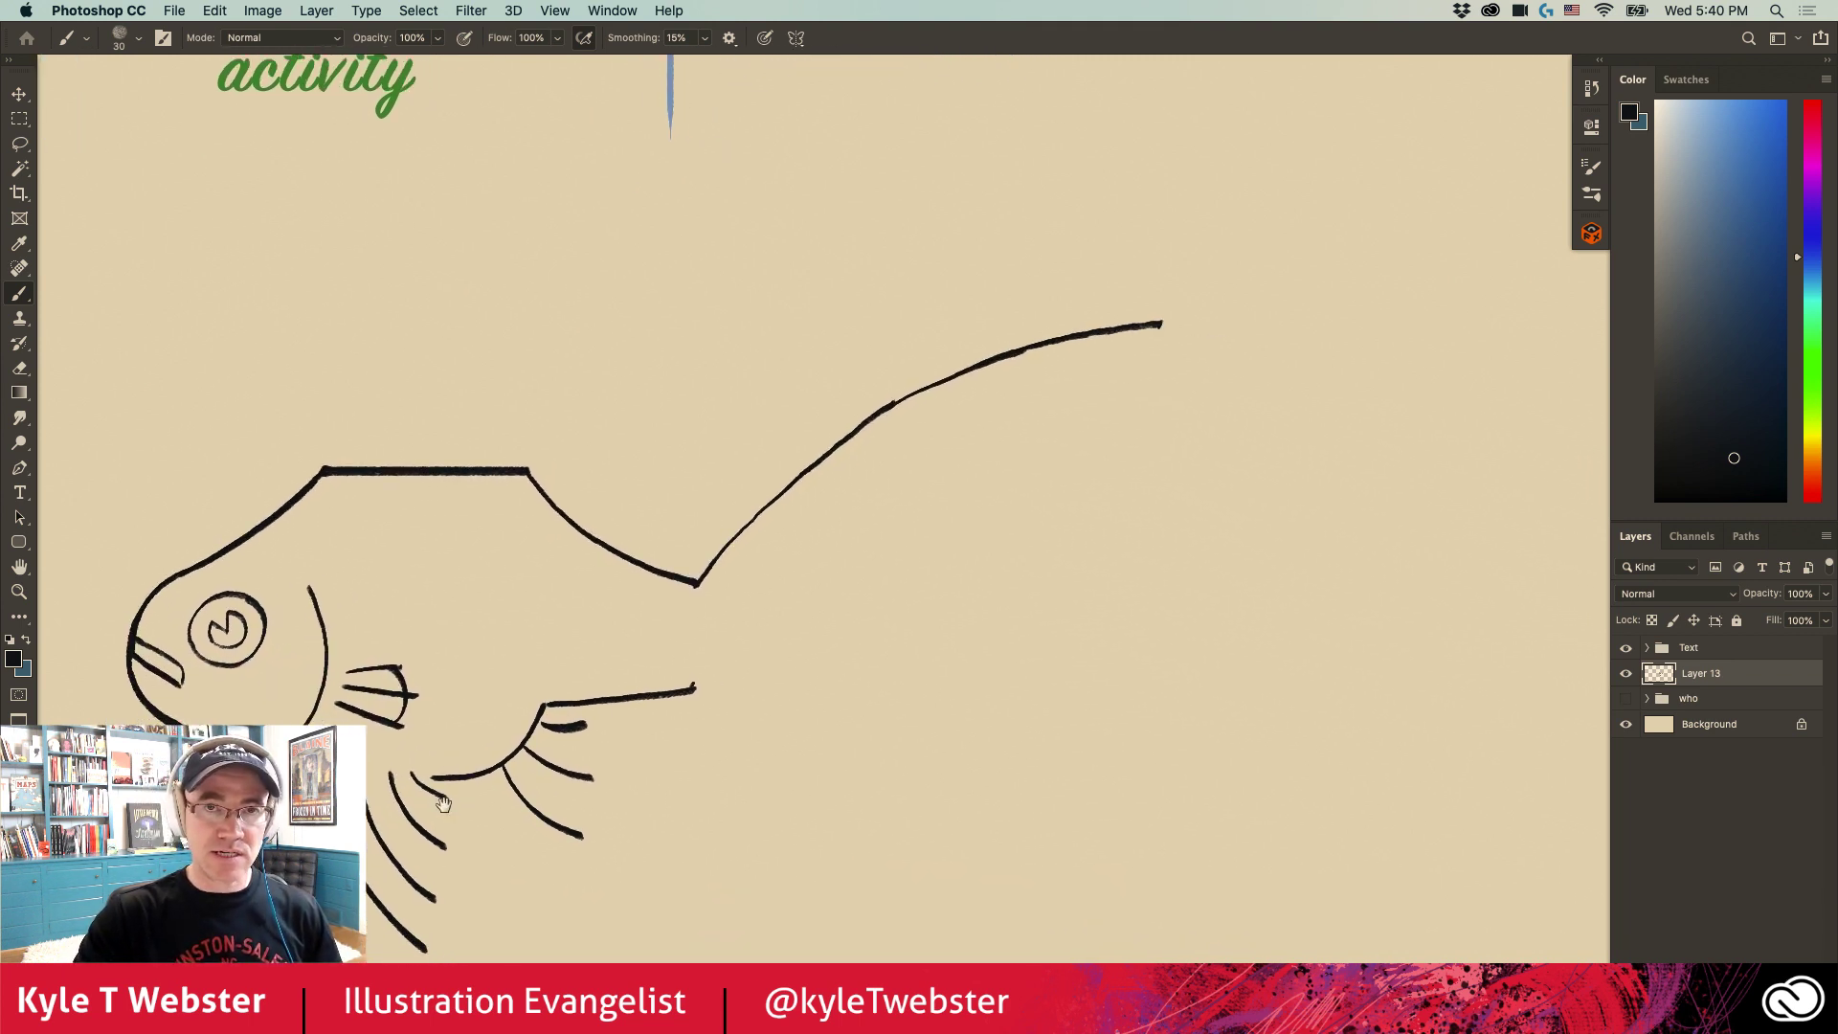
pyautogui.keyDown('alt'); pyautogui.click(720, 666); pyautogui.keyUp('alt')
pyautogui.moveTo(567, 712); pyautogui.dragTo(636, 701)
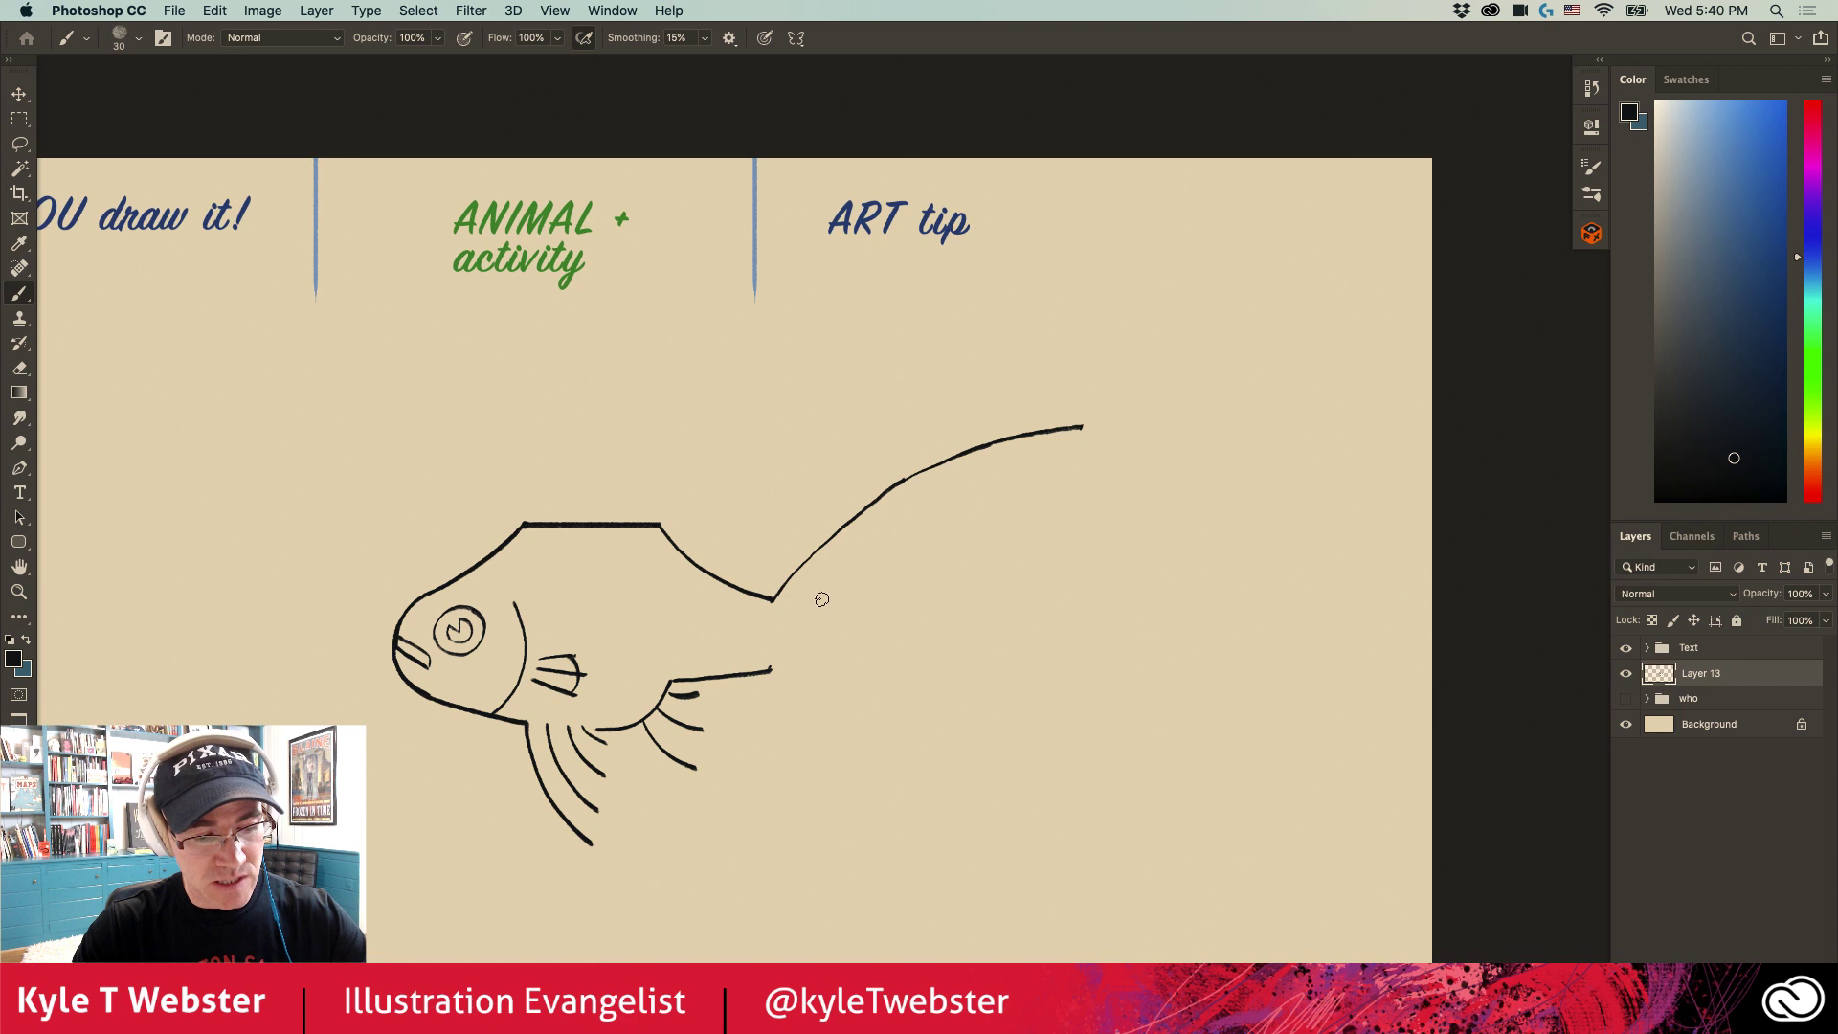
pyautogui.moveTo(799, 612)
pyautogui.mouseDown()
pyautogui.moveTo(963, 532)
pyautogui.moveTo(1065, 522)
pyautogui.mouseUp()
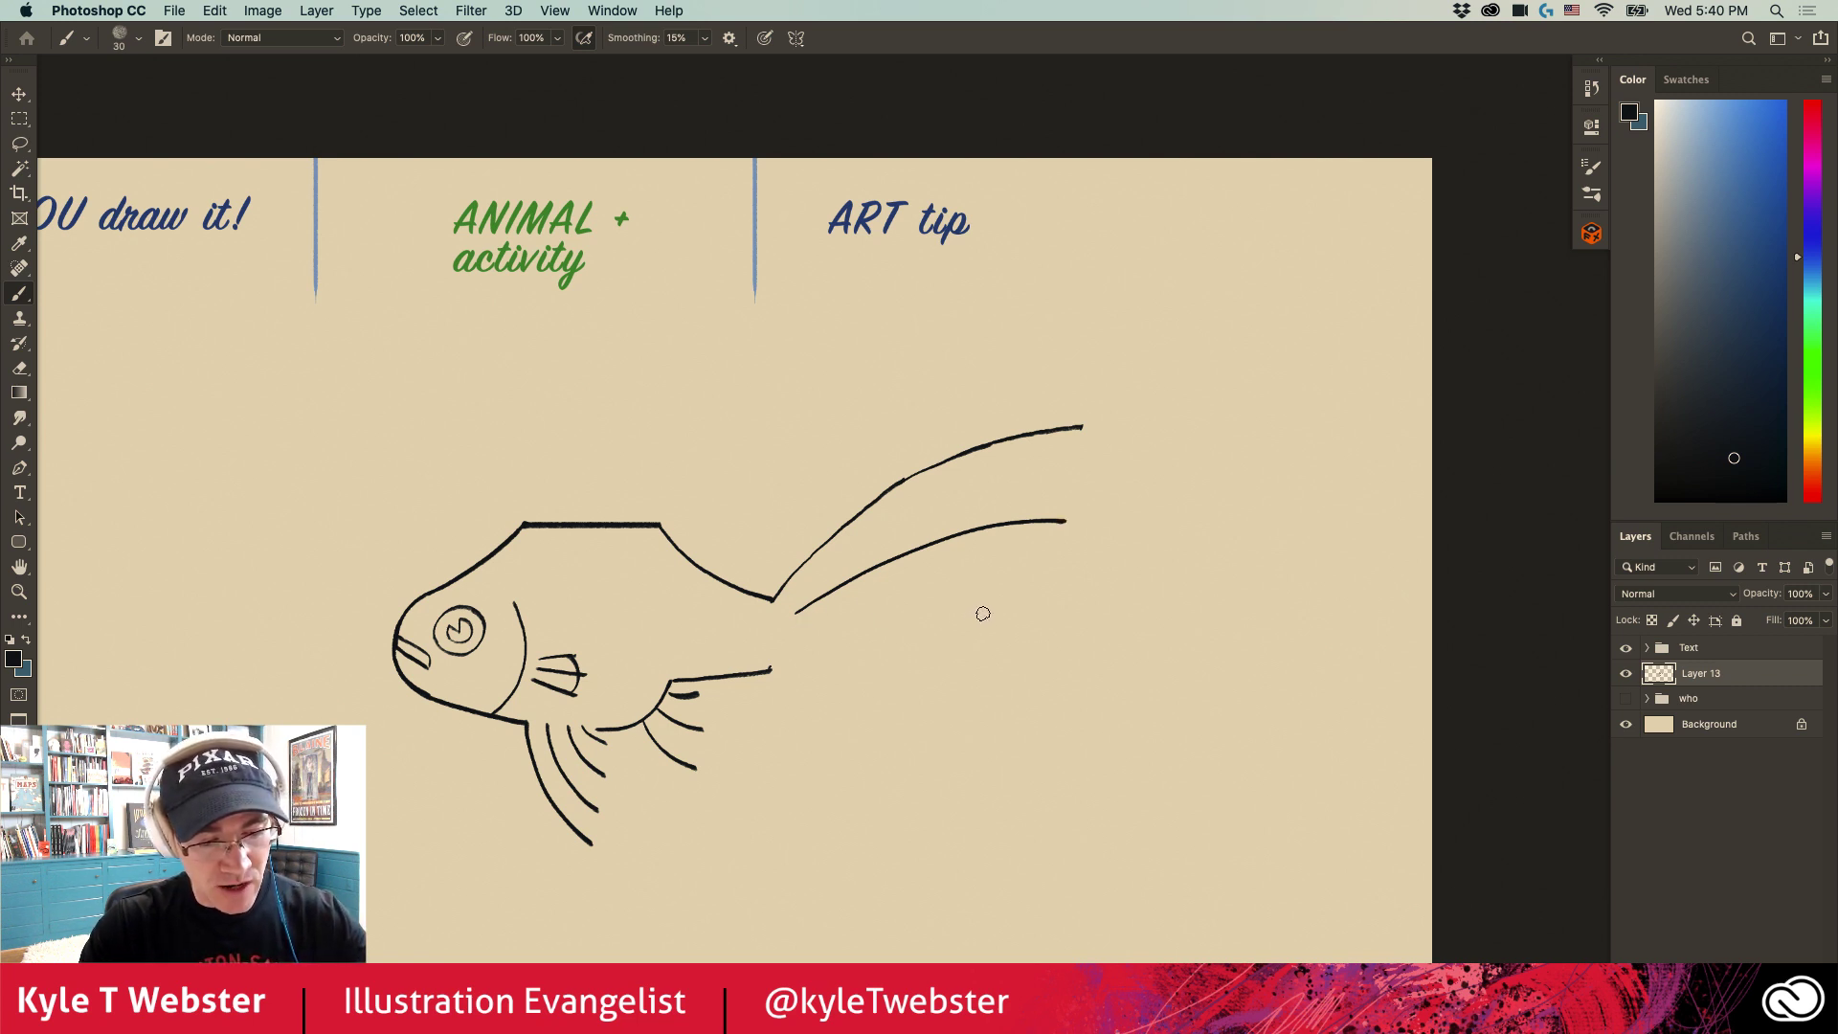
pyautogui.moveTo(809, 628)
pyautogui.mouseDown()
pyautogui.moveTo(884, 609)
pyautogui.moveTo(989, 622)
pyautogui.mouseUp()
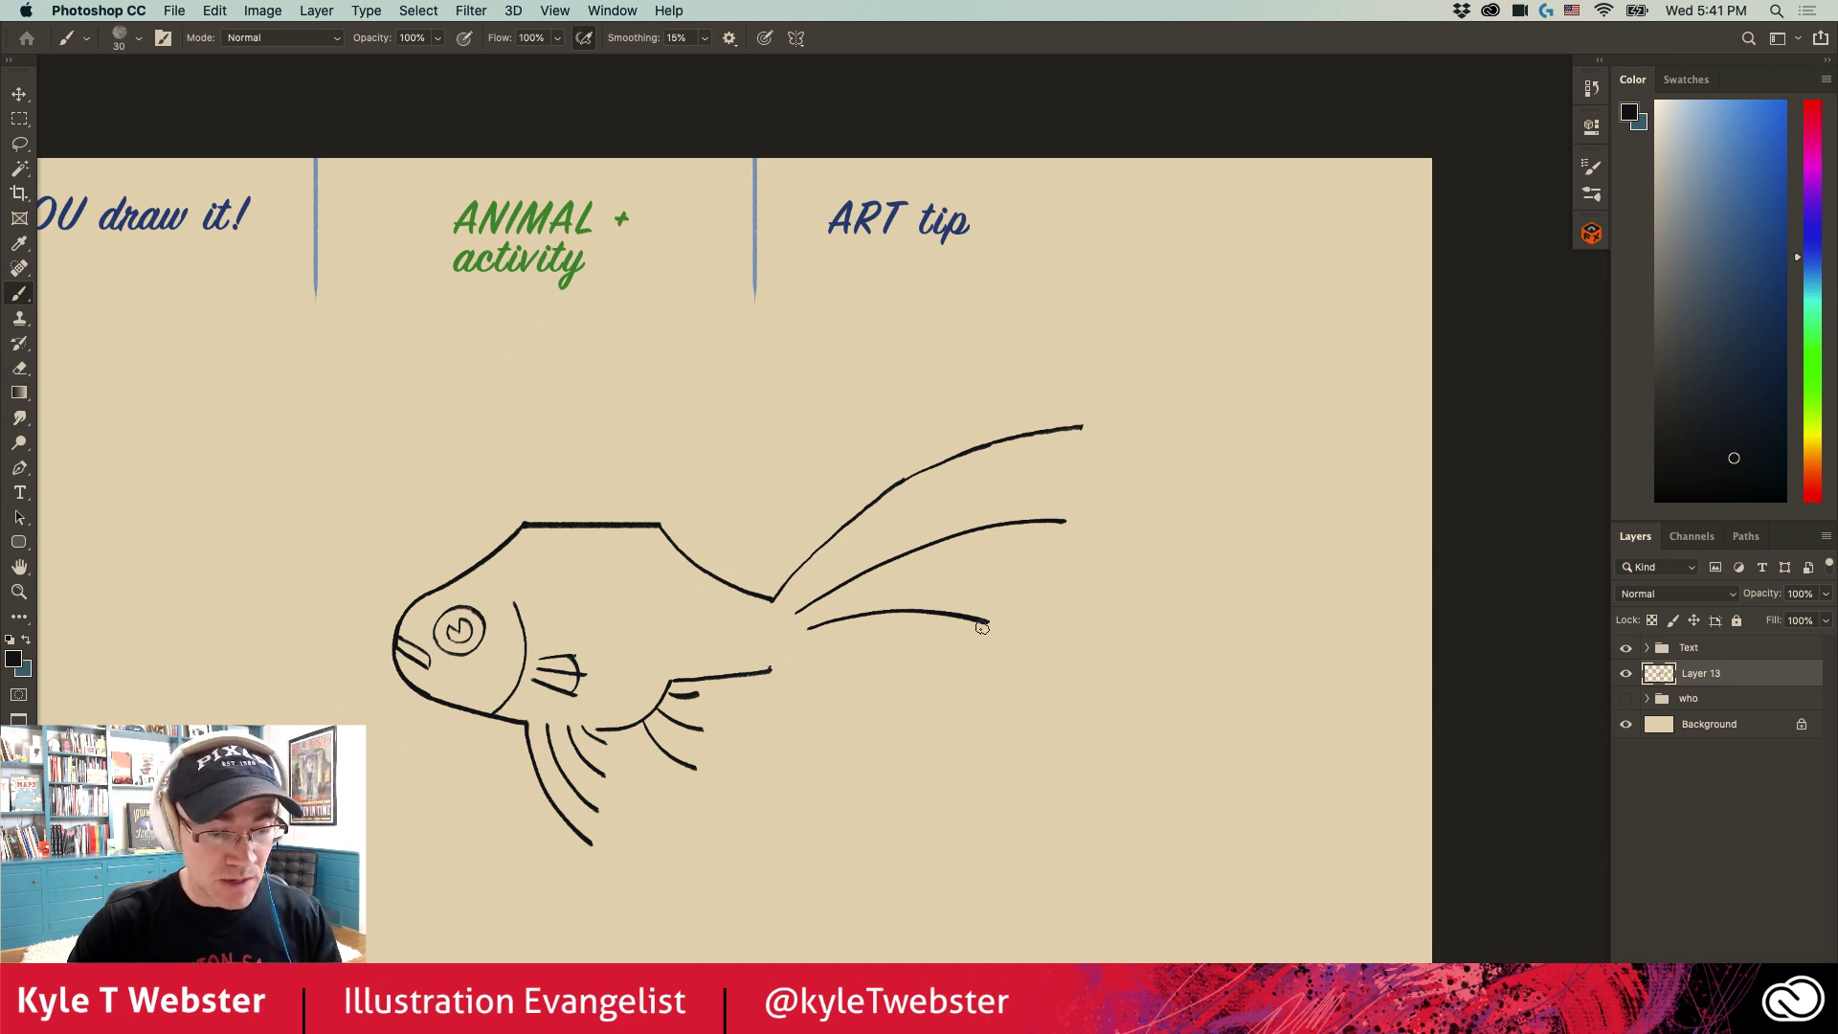
# Step: Draw the tail's lower edge curving down from the underside, with two progressively shorter rays above it
pyautogui.moveTo(770, 670)
pyautogui.mouseDown()
pyautogui.moveTo(804, 714)
pyautogui.moveTo(883, 739)
pyautogui.mouseUp()
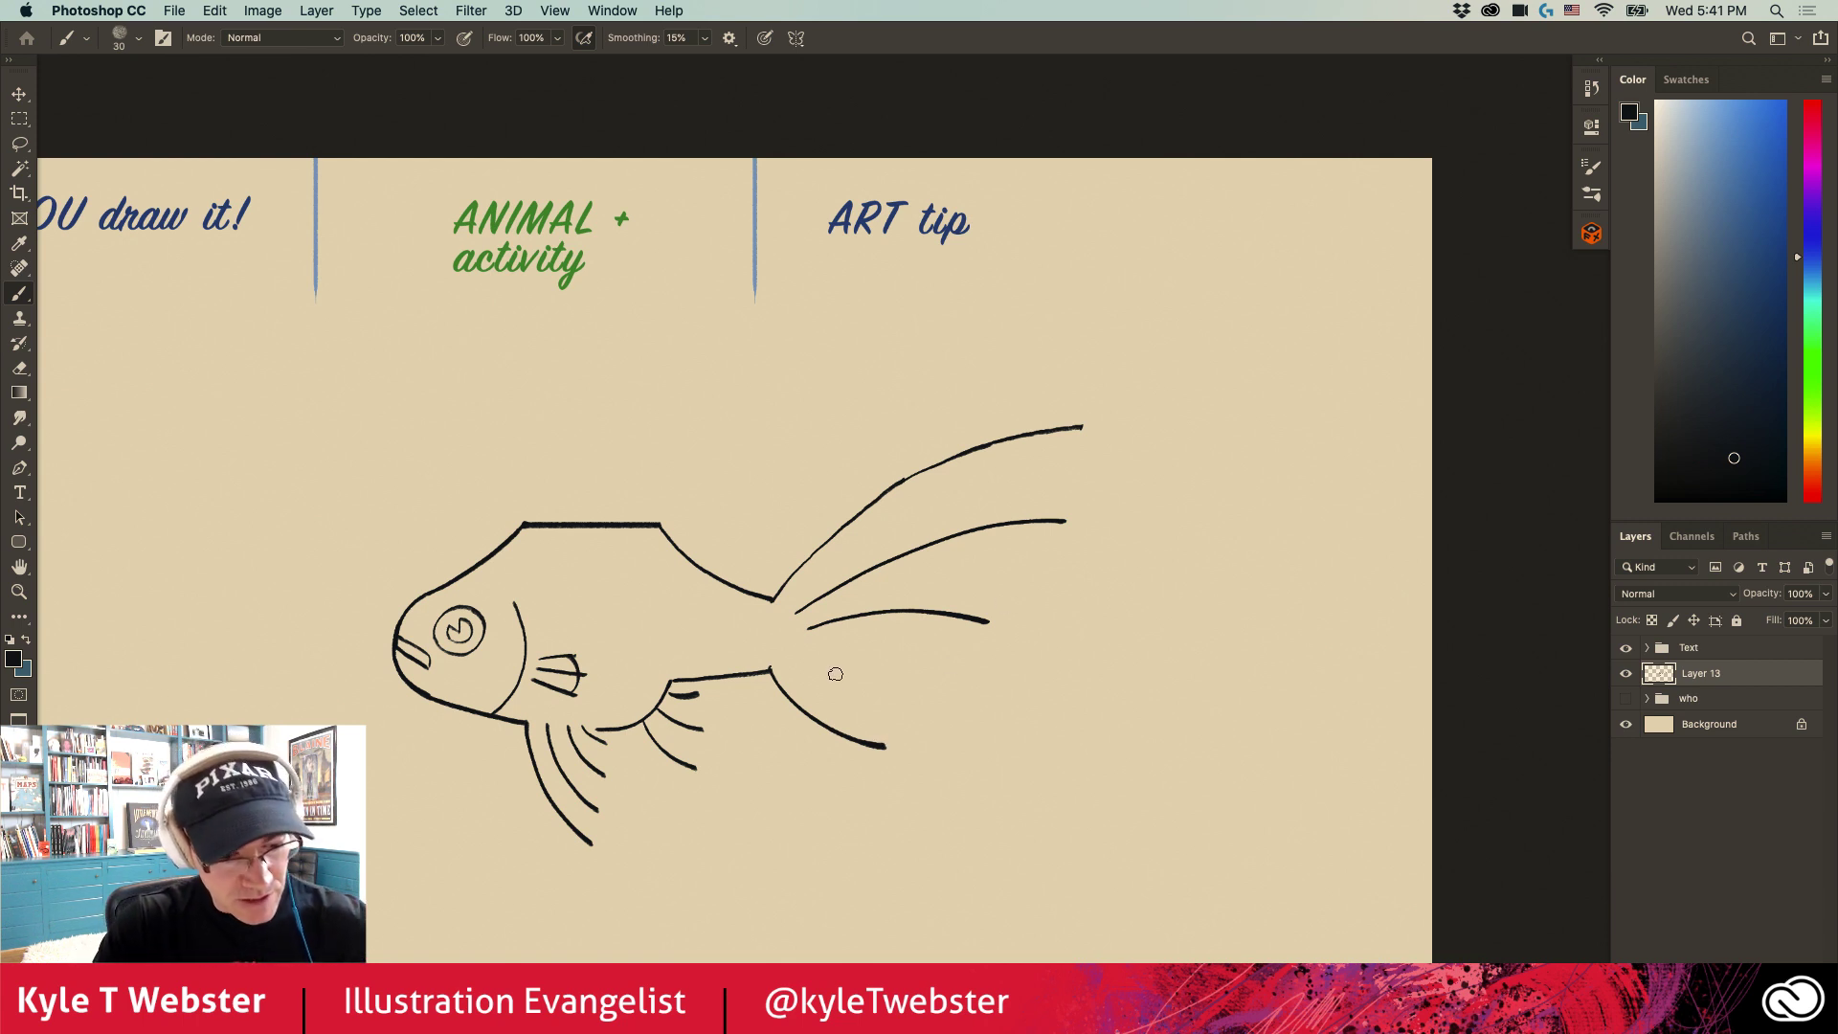
pyautogui.moveTo(794, 663); pyautogui.dragTo(907, 708)
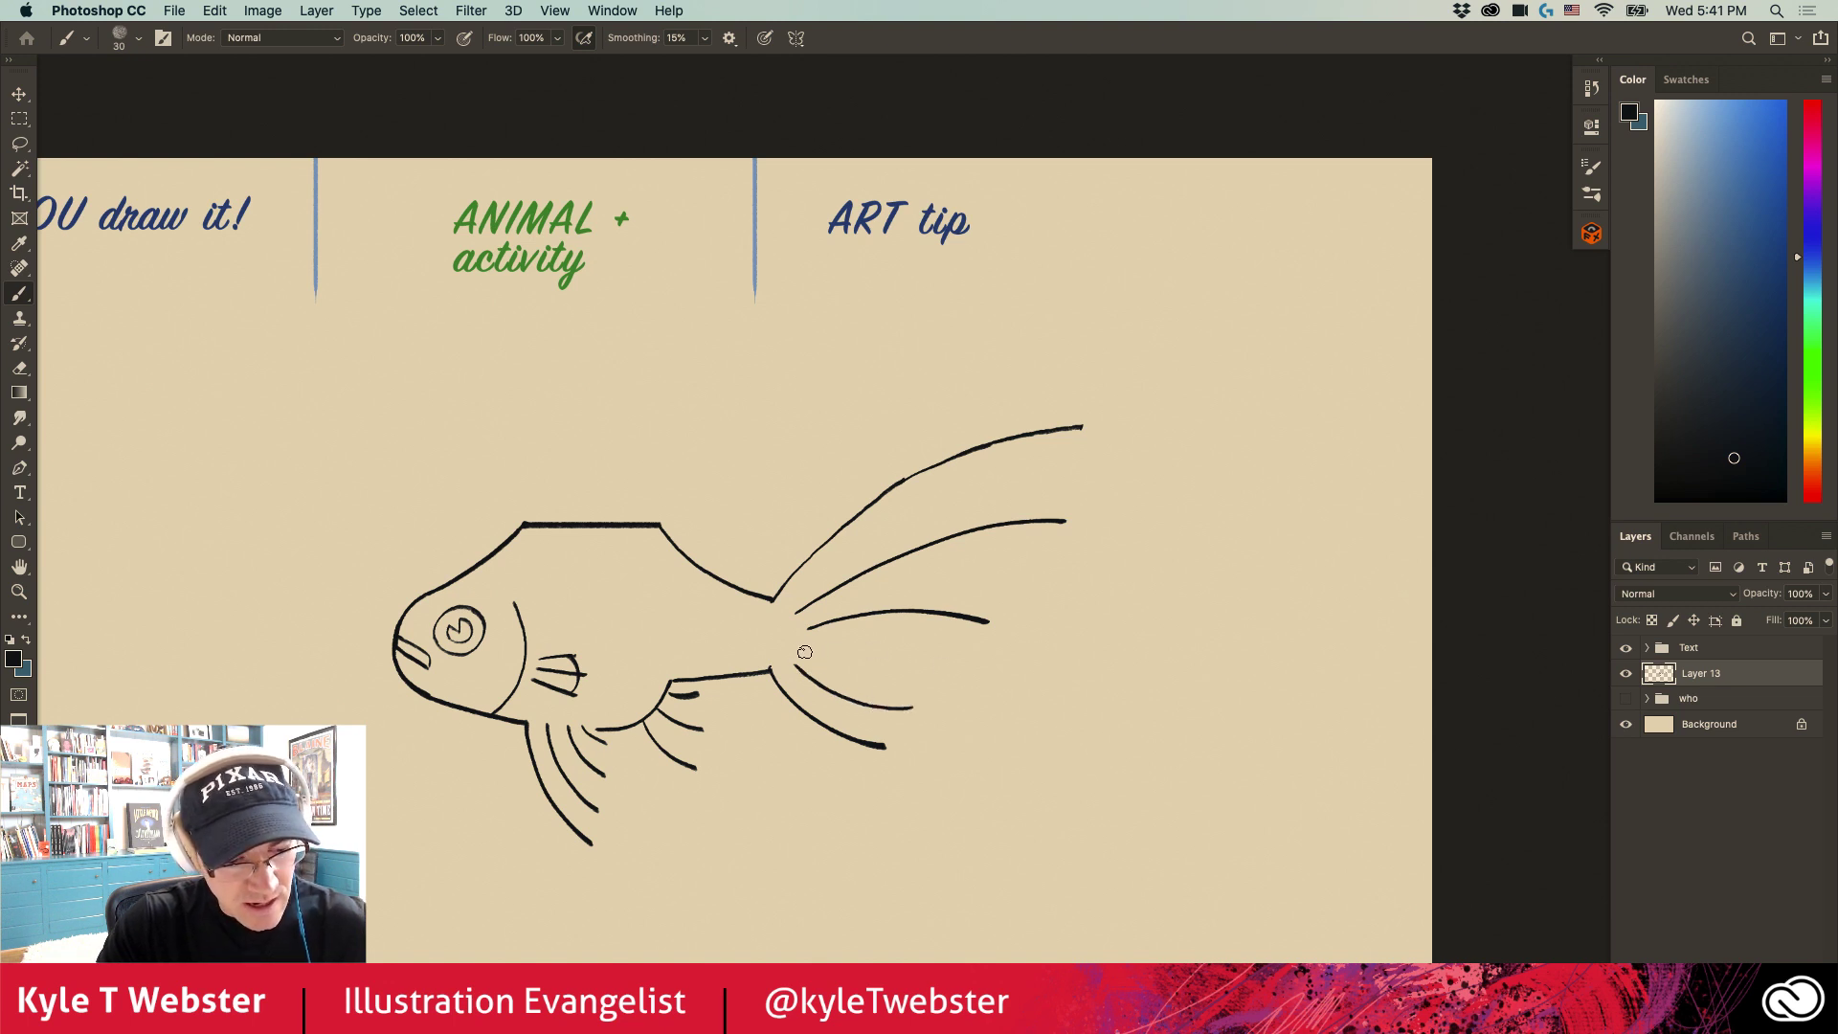
pyautogui.moveTo(803, 651); pyautogui.dragTo(878, 664)
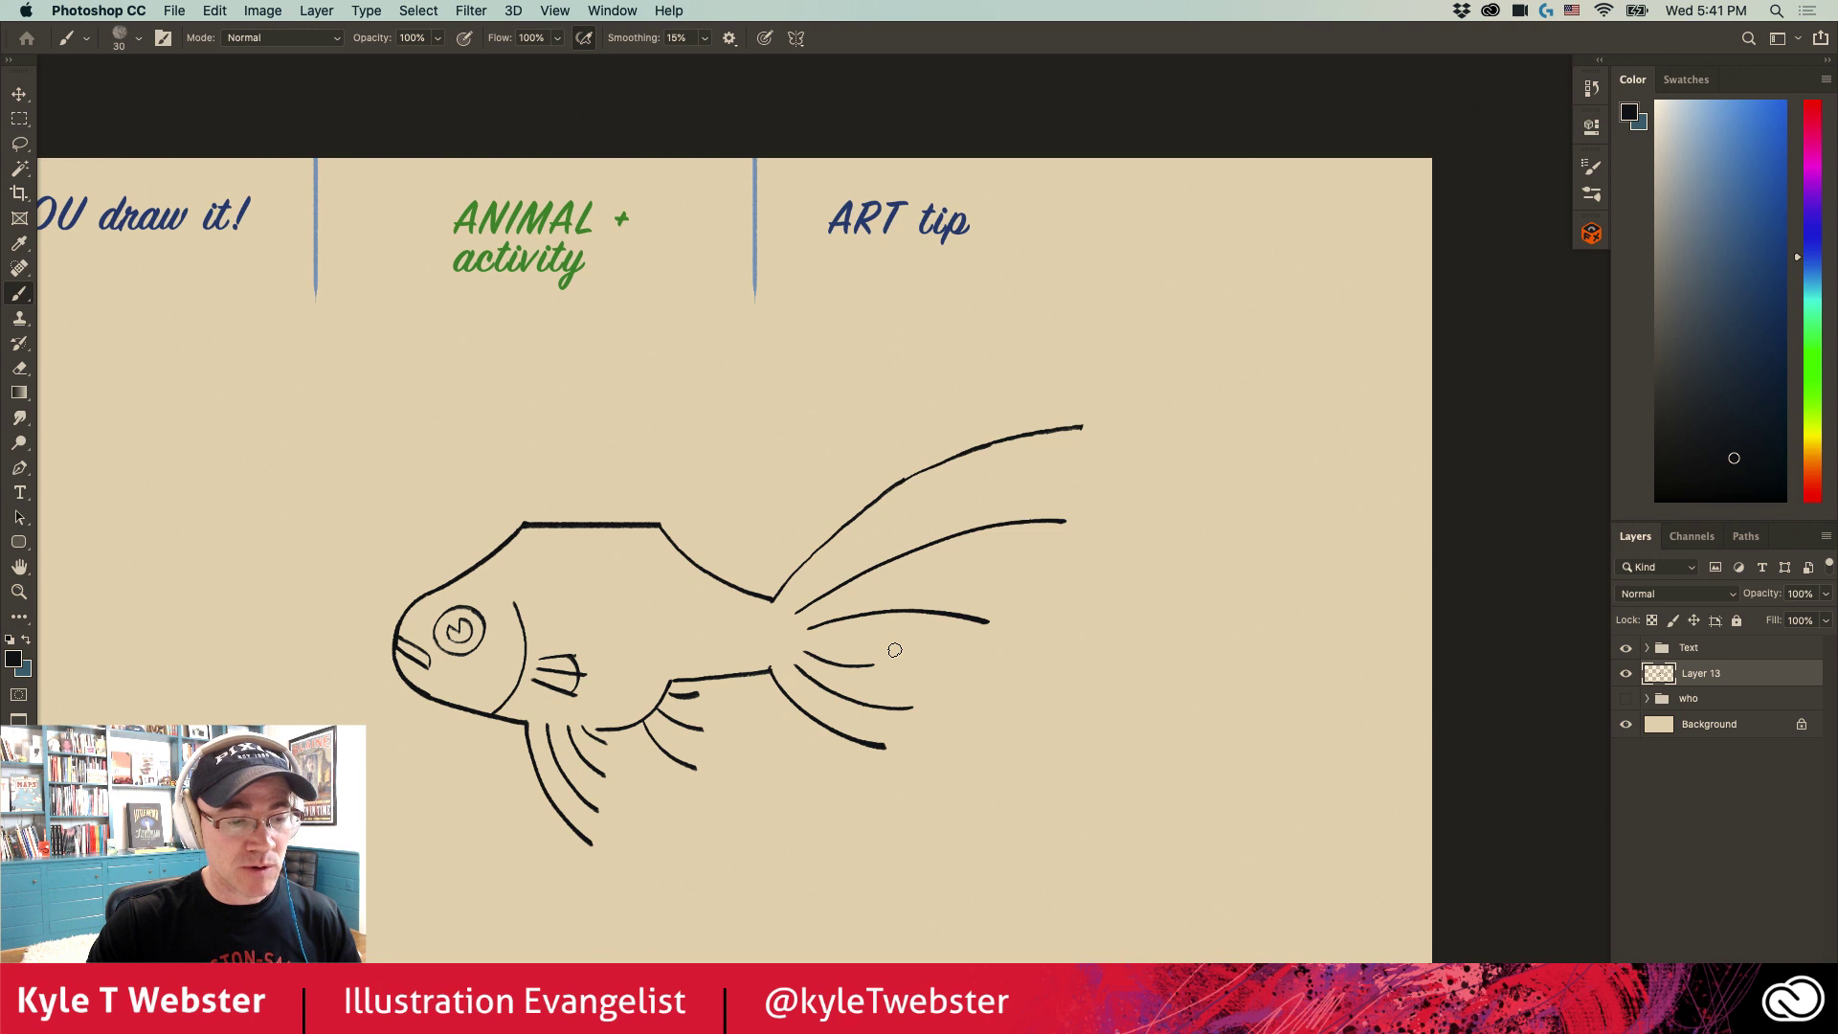
# Step: Draw five curved dorsal fin rays along the flat top line and upper back slope, shortening toward the tail
pyautogui.hscroll(-5, 681, 628)
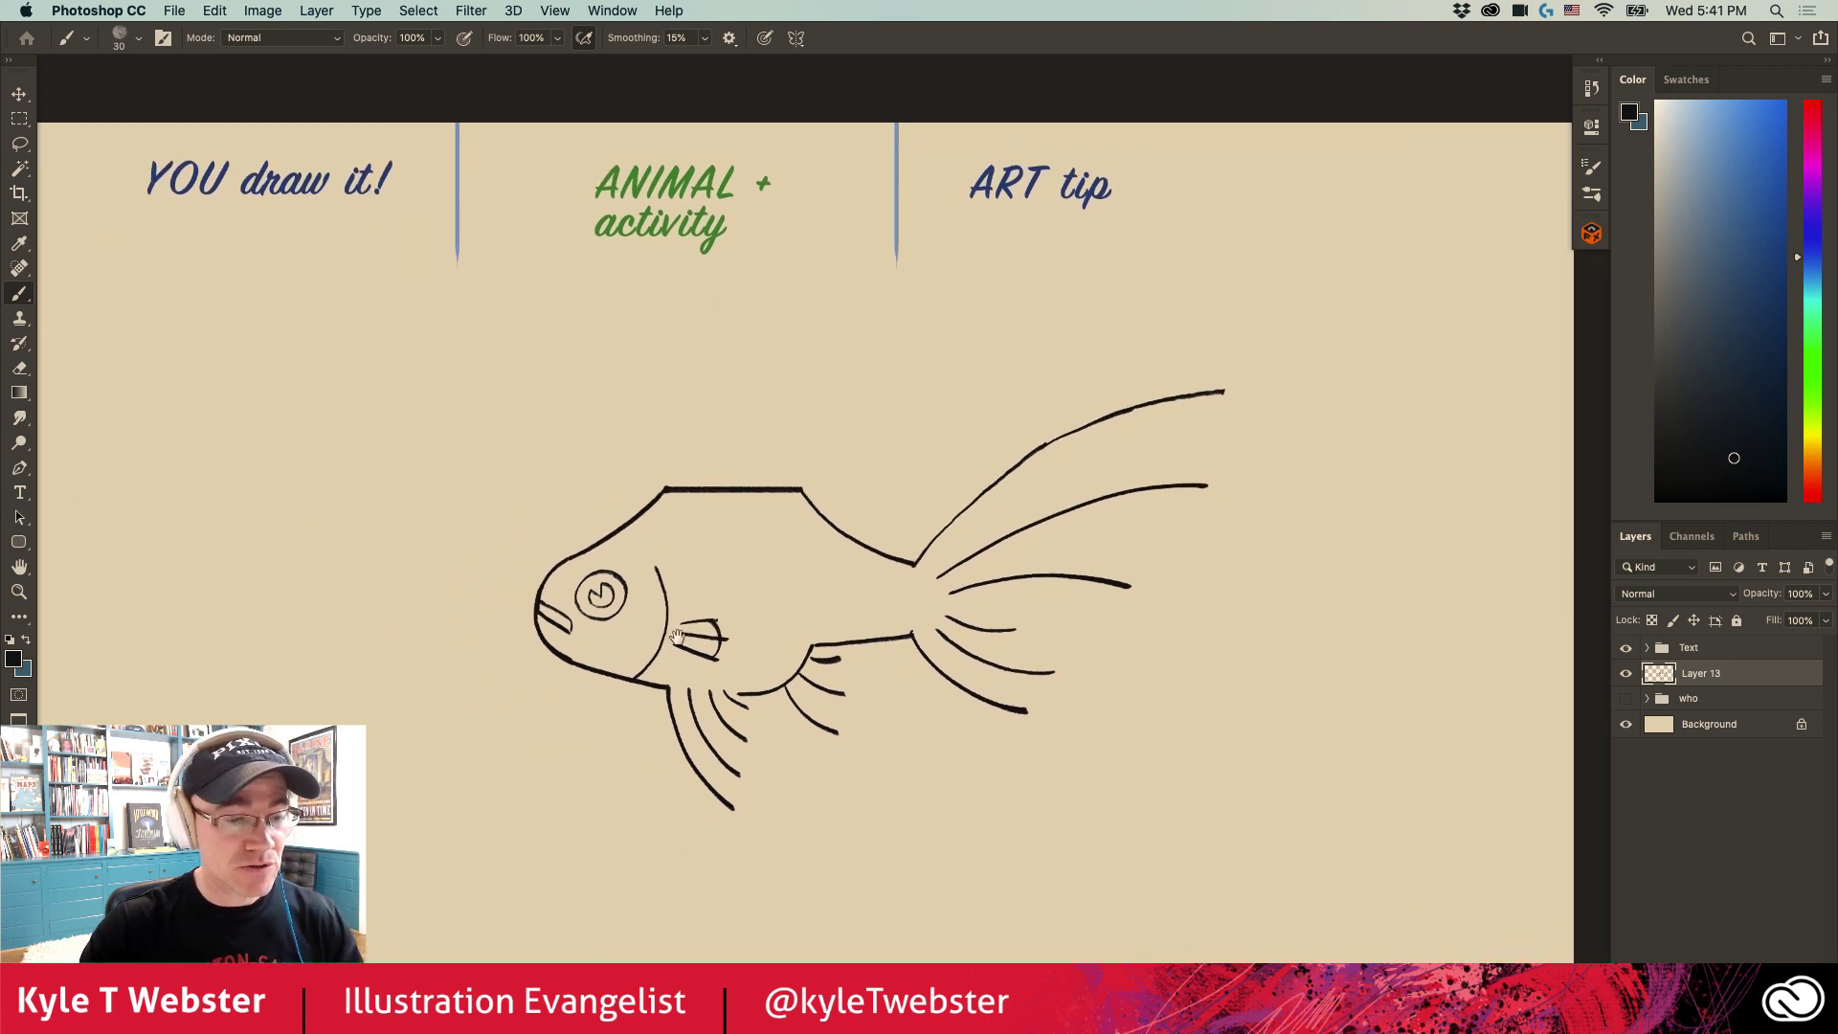
pyautogui.scroll(2, 685, 450)
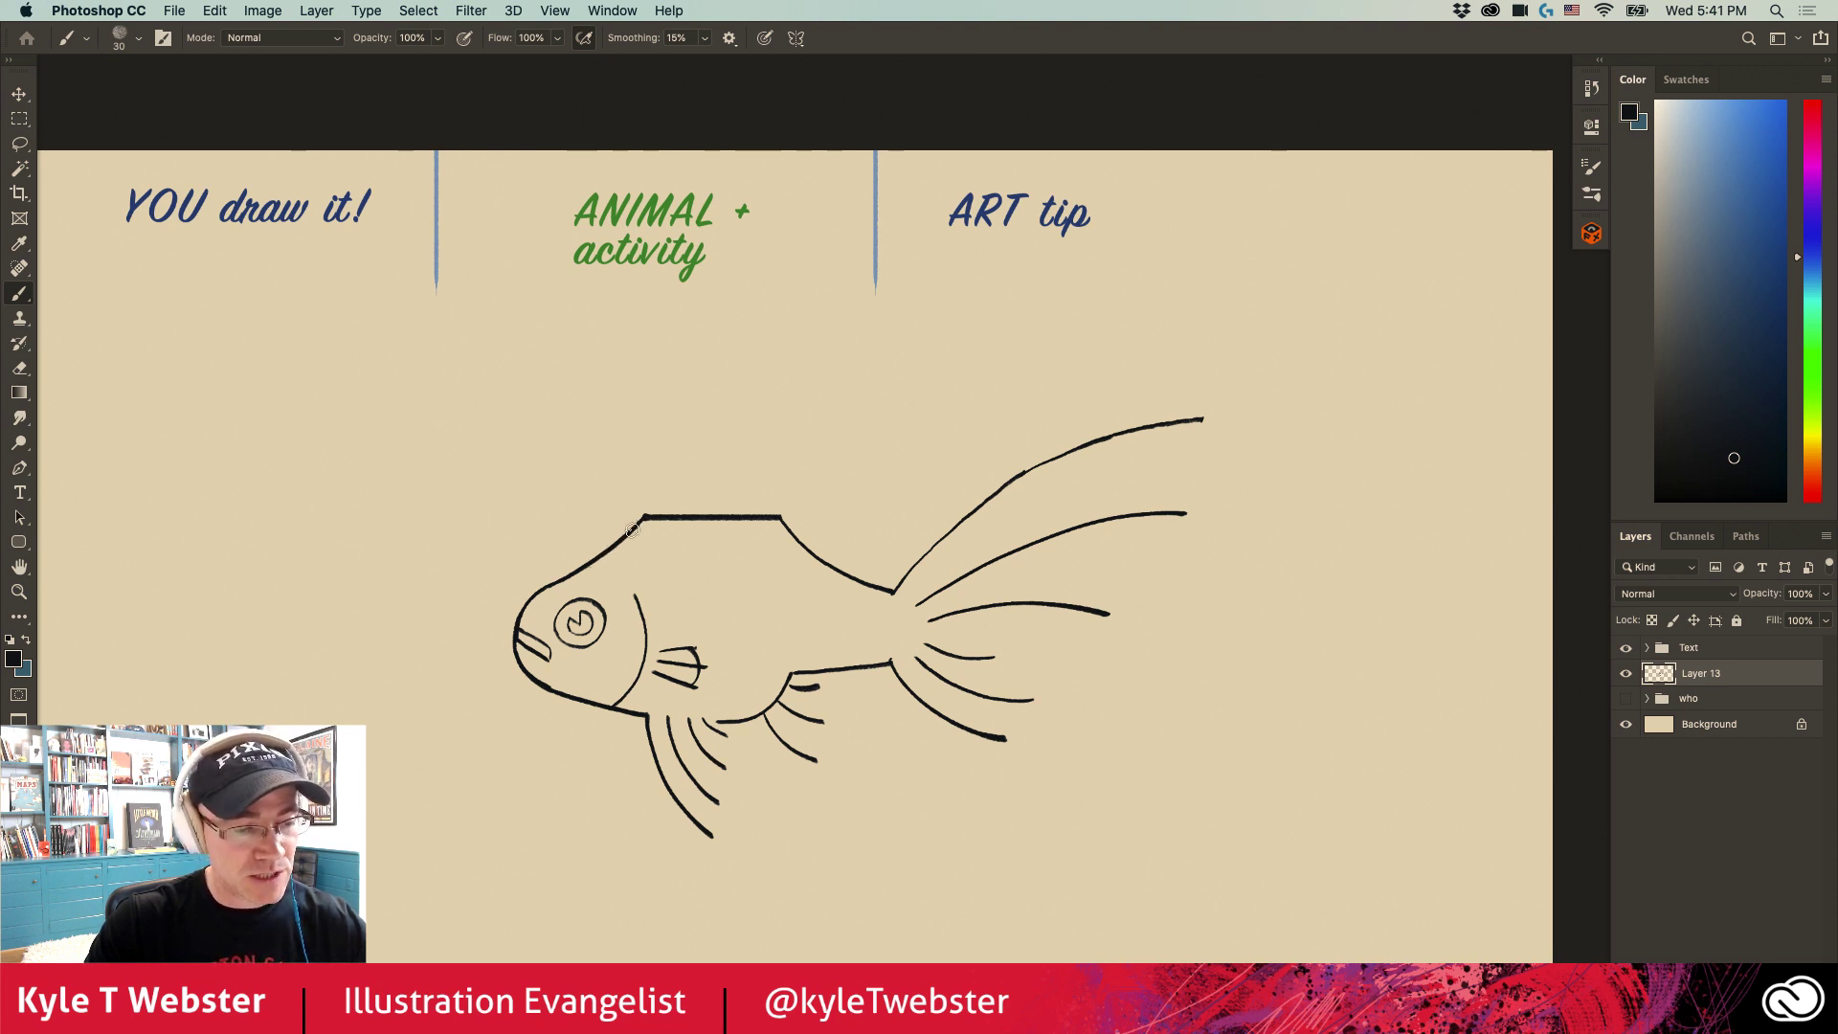
pyautogui.moveTo(643, 518); pyautogui.dragTo(697, 383)
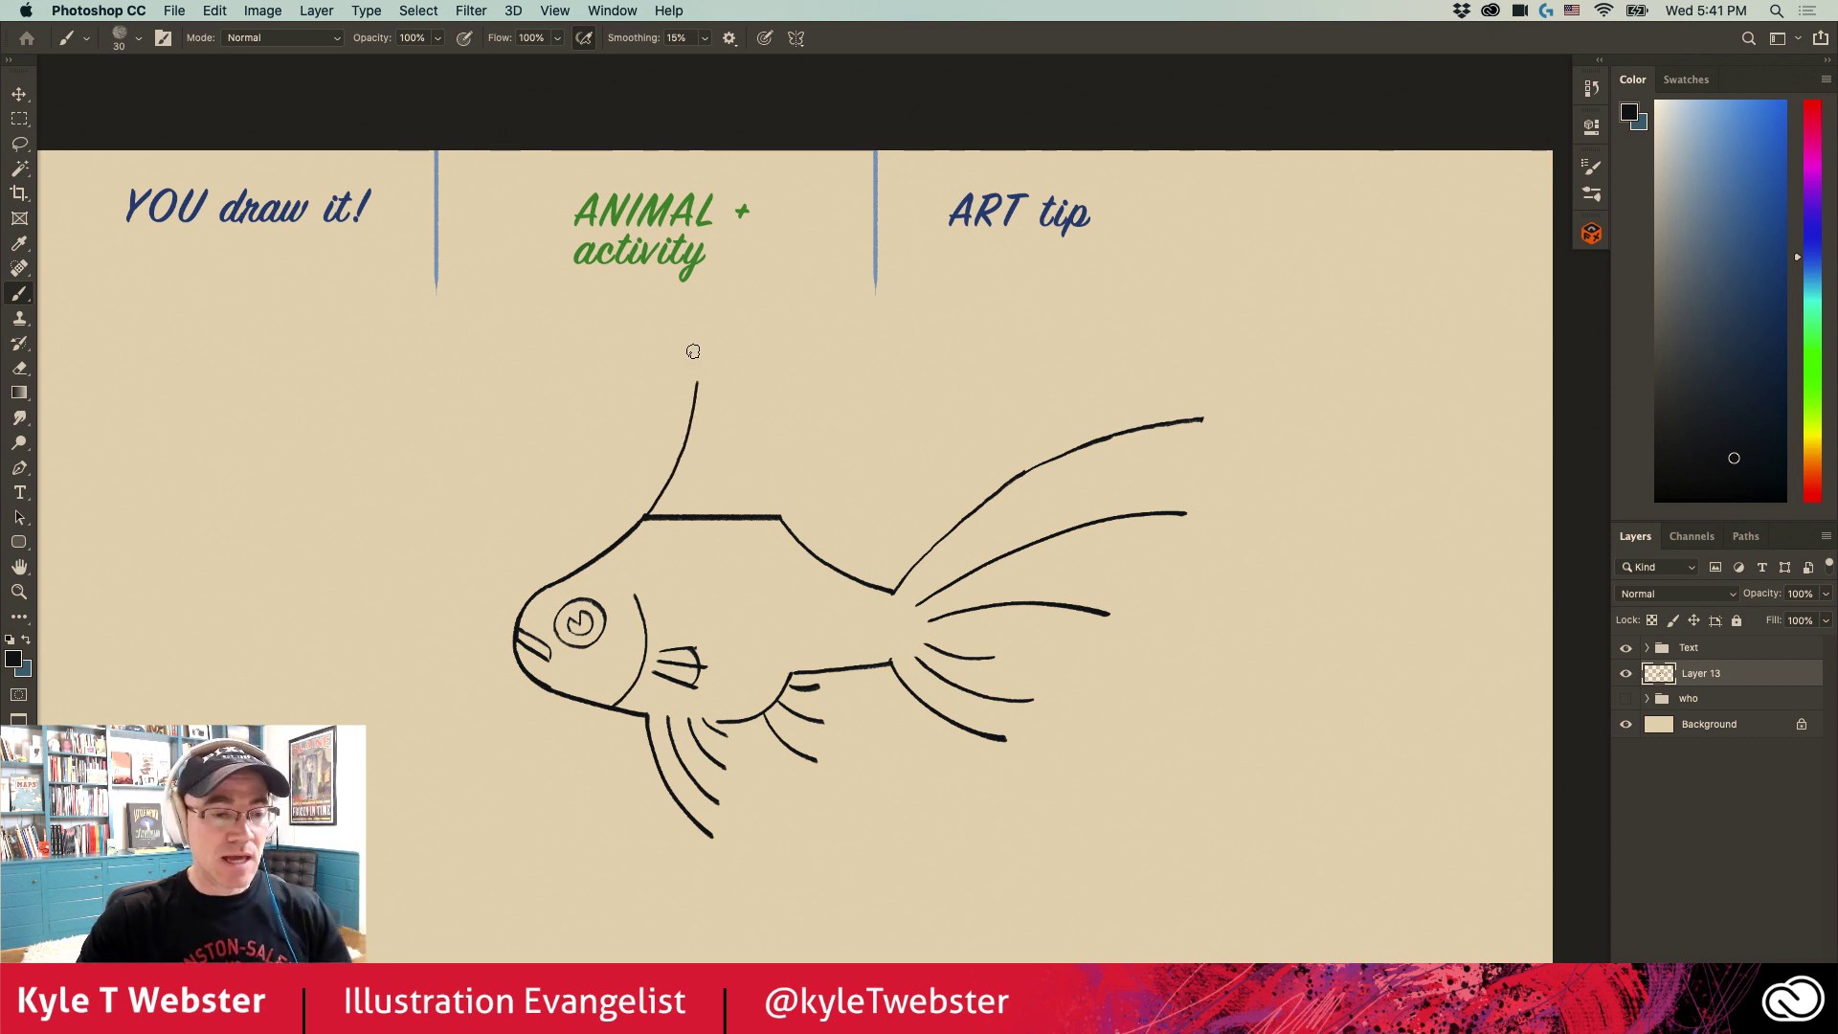
pyautogui.moveTo(673, 518); pyautogui.dragTo(741, 421)
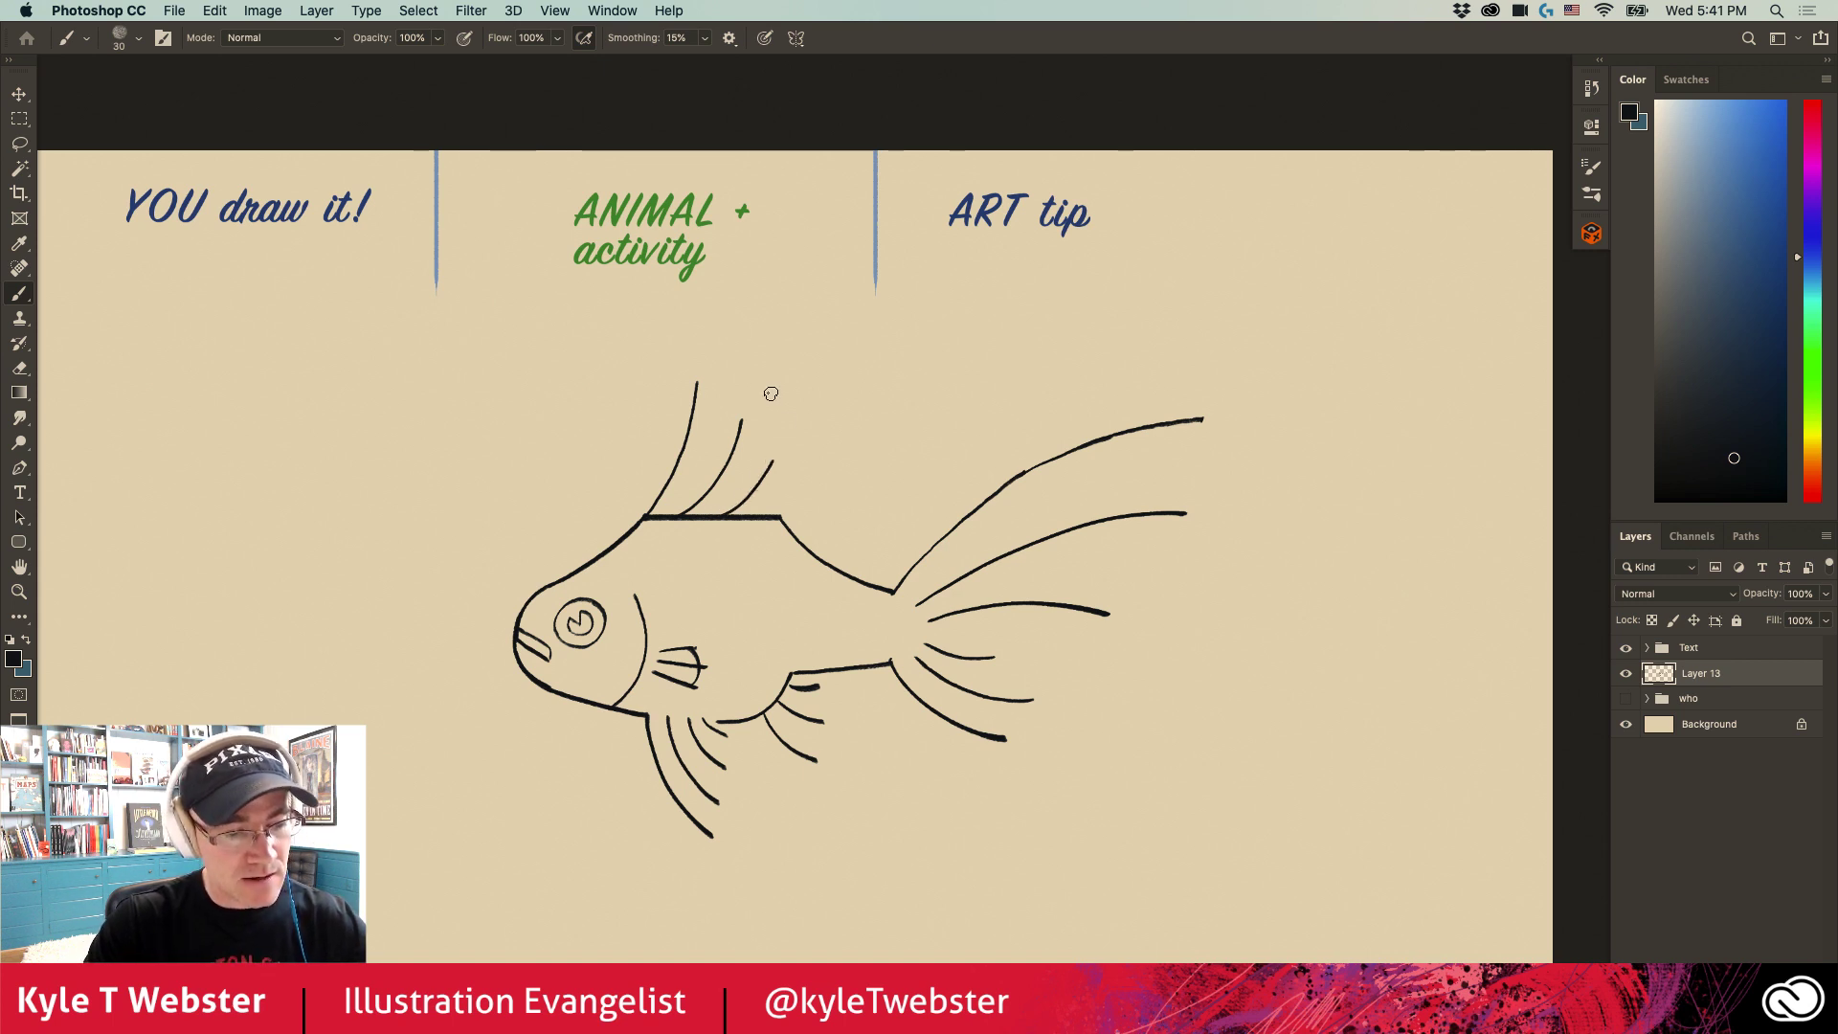
pyautogui.moveTo(781, 517); pyautogui.dragTo(804, 502)
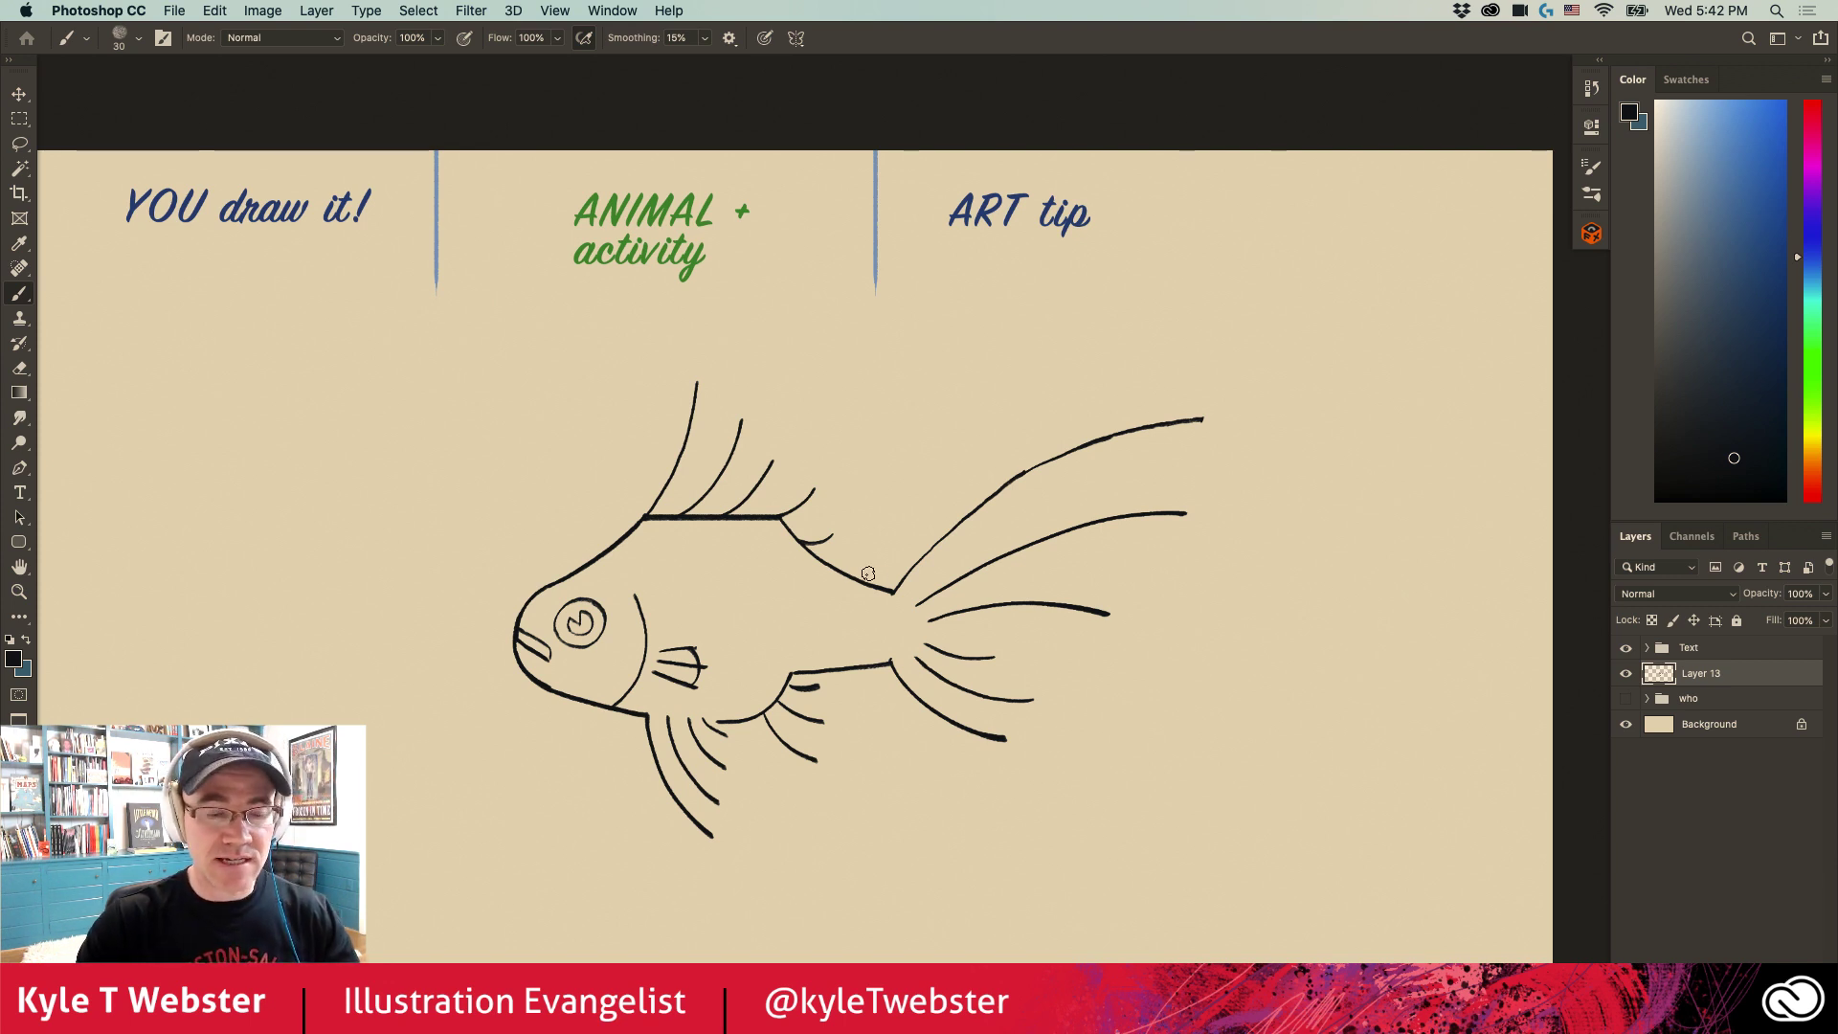
# Step: Close the tail's outer edge with five curves linking neighbouring ray tips, alternating between inward and outward bulges
pyautogui.click(899, 594)
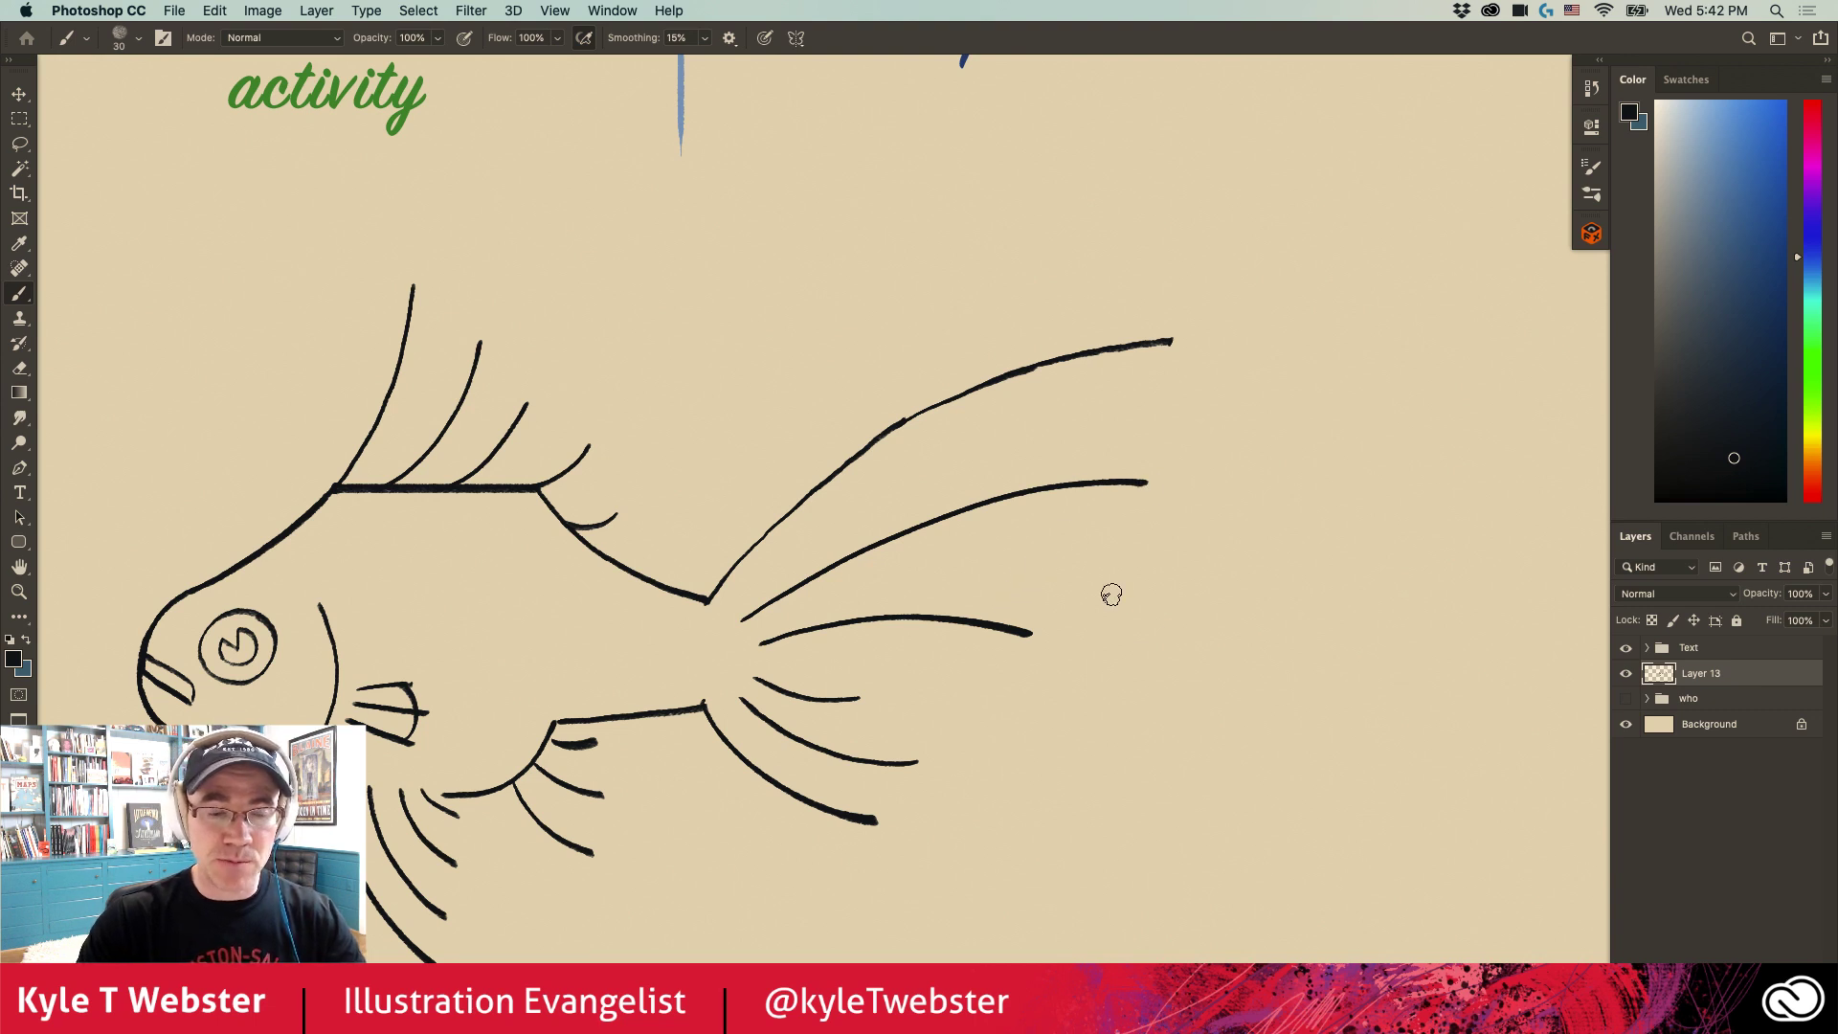
pyautogui.scroll(-2, 890, 522)
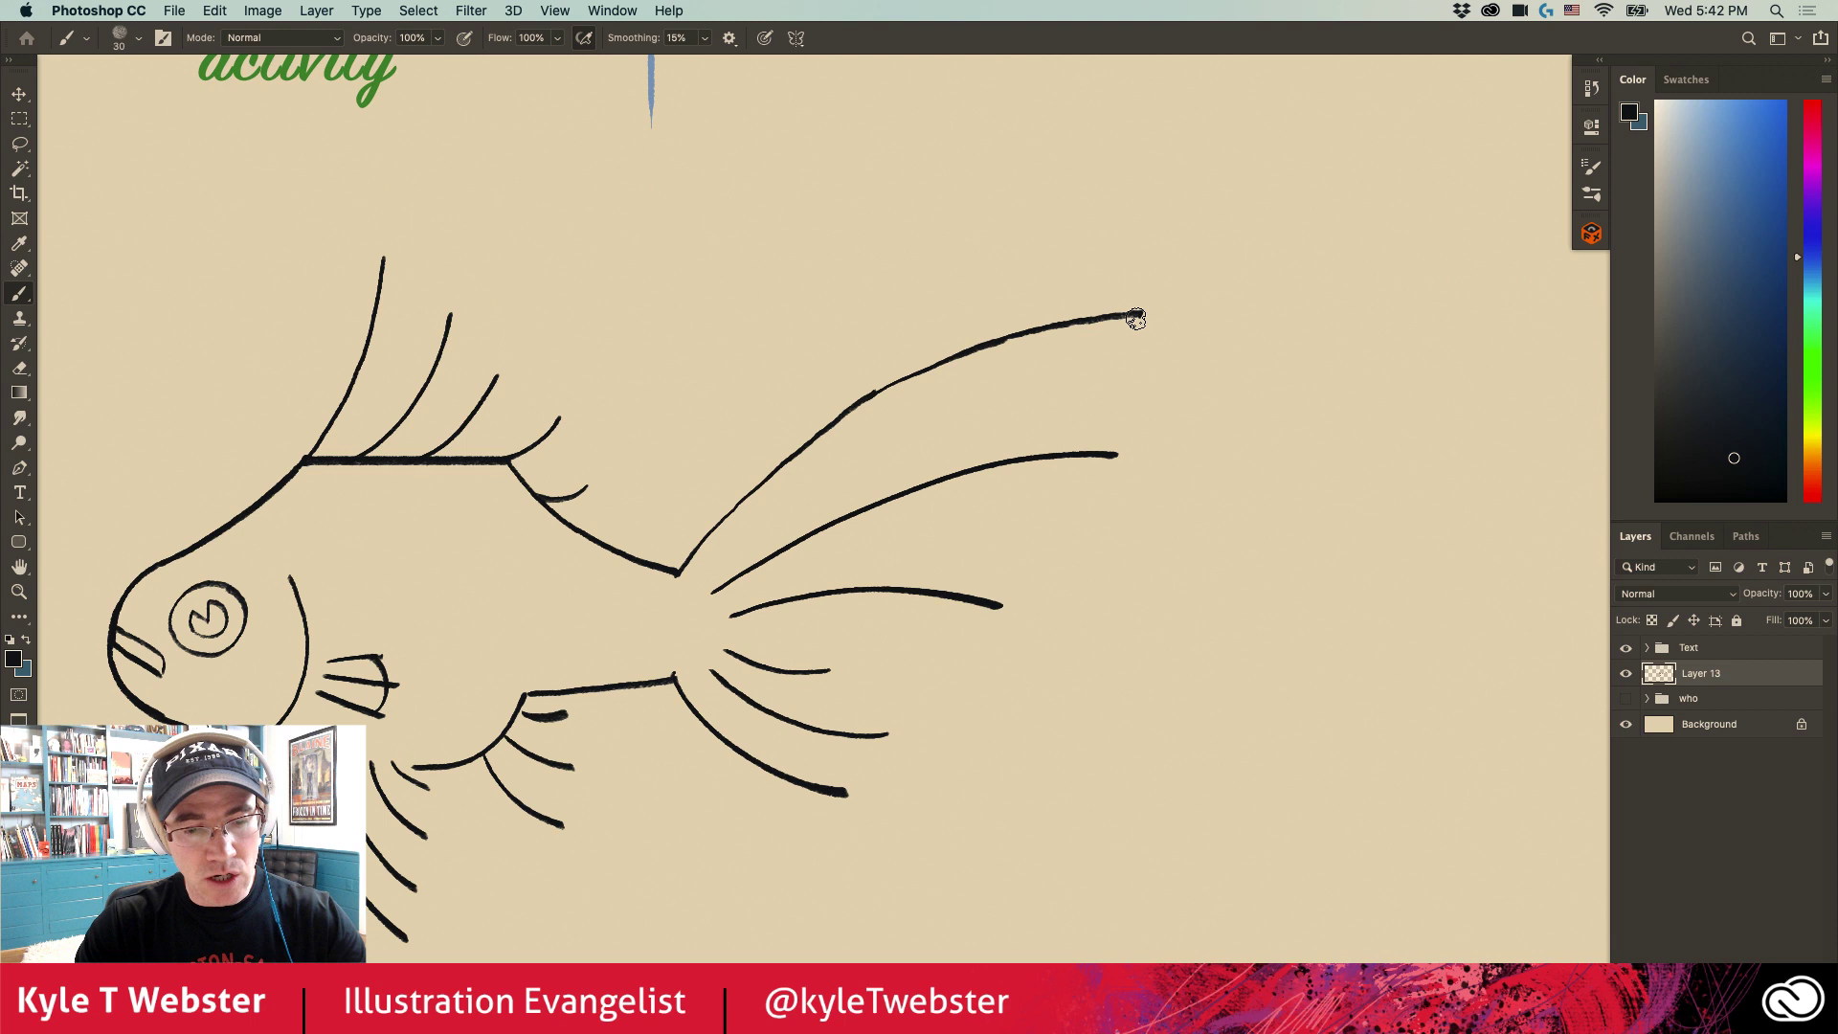
pyautogui.moveTo(1133, 322)
pyautogui.mouseDown()
pyautogui.moveTo(1097, 373)
pyautogui.moveTo(1112, 448)
pyautogui.mouseUp()
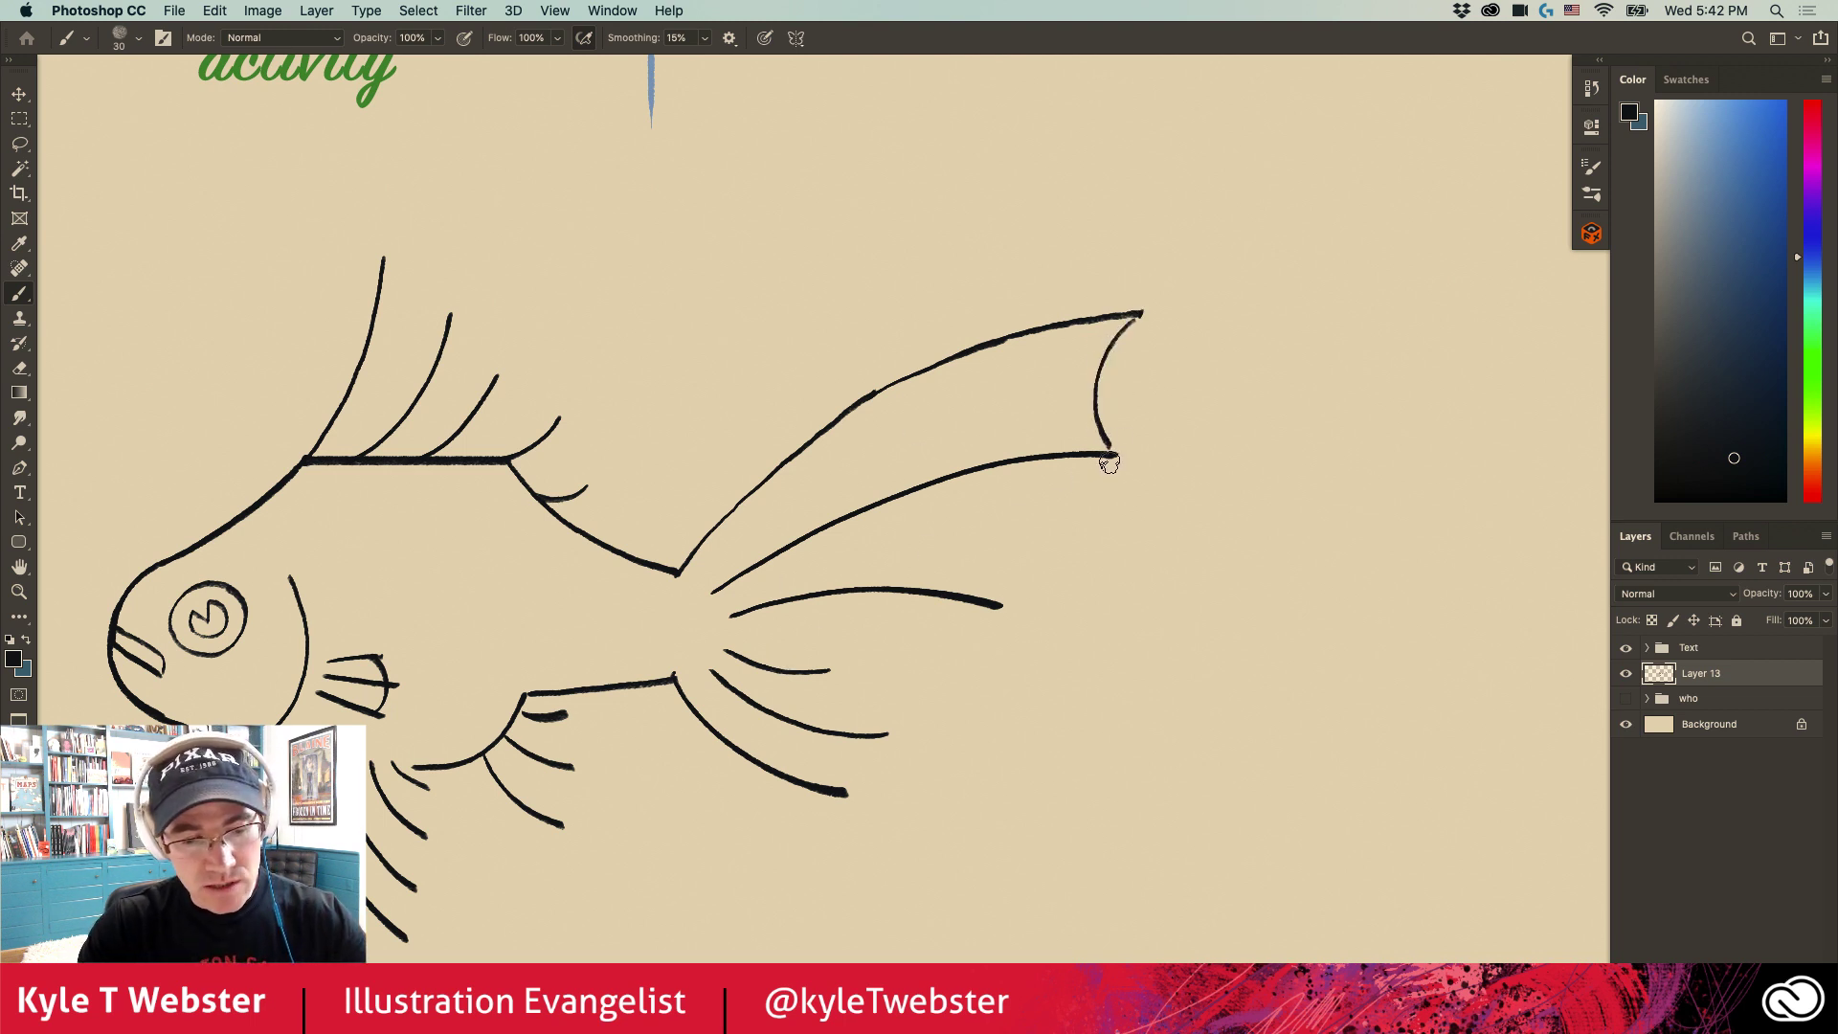
pyautogui.moveTo(1110, 466)
pyautogui.mouseDown()
pyautogui.moveTo(1092, 548)
pyautogui.moveTo(1029, 590)
pyautogui.mouseUp()
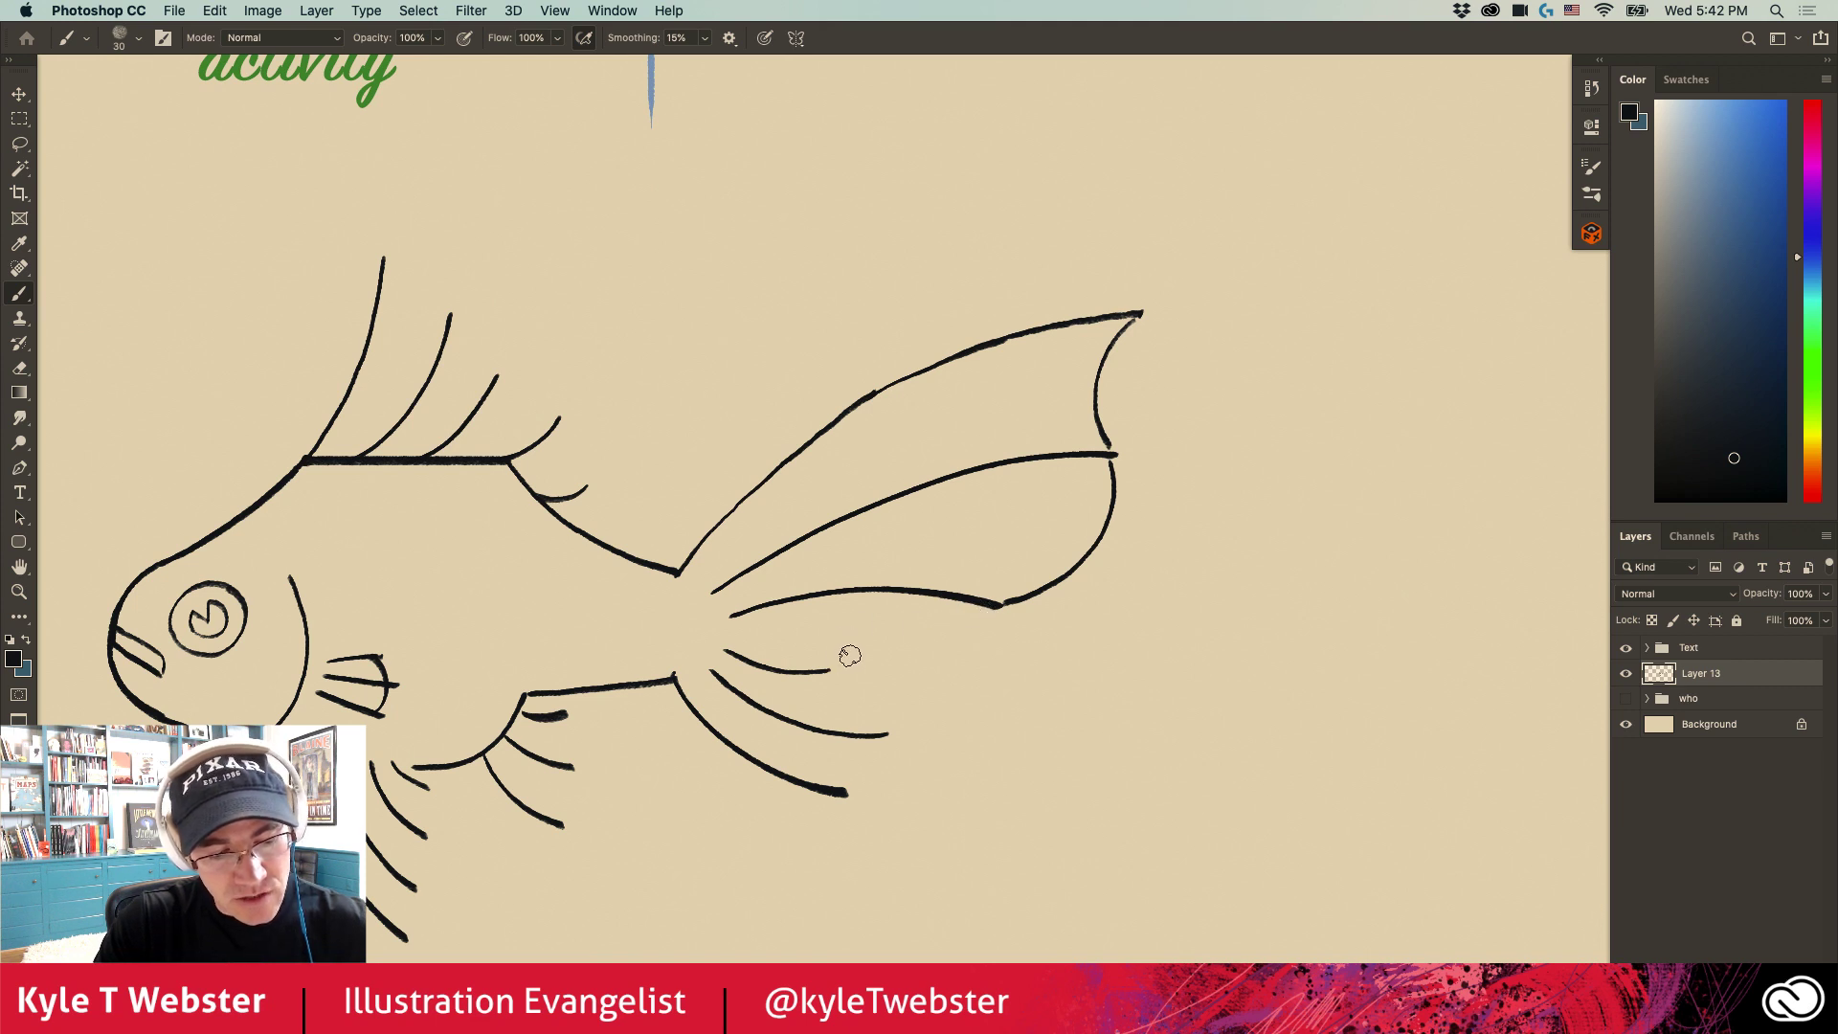
pyautogui.moveTo(978, 611)
pyautogui.mouseDown()
pyautogui.moveTo(898, 612)
pyautogui.moveTo(832, 662)
pyautogui.mouseUp()
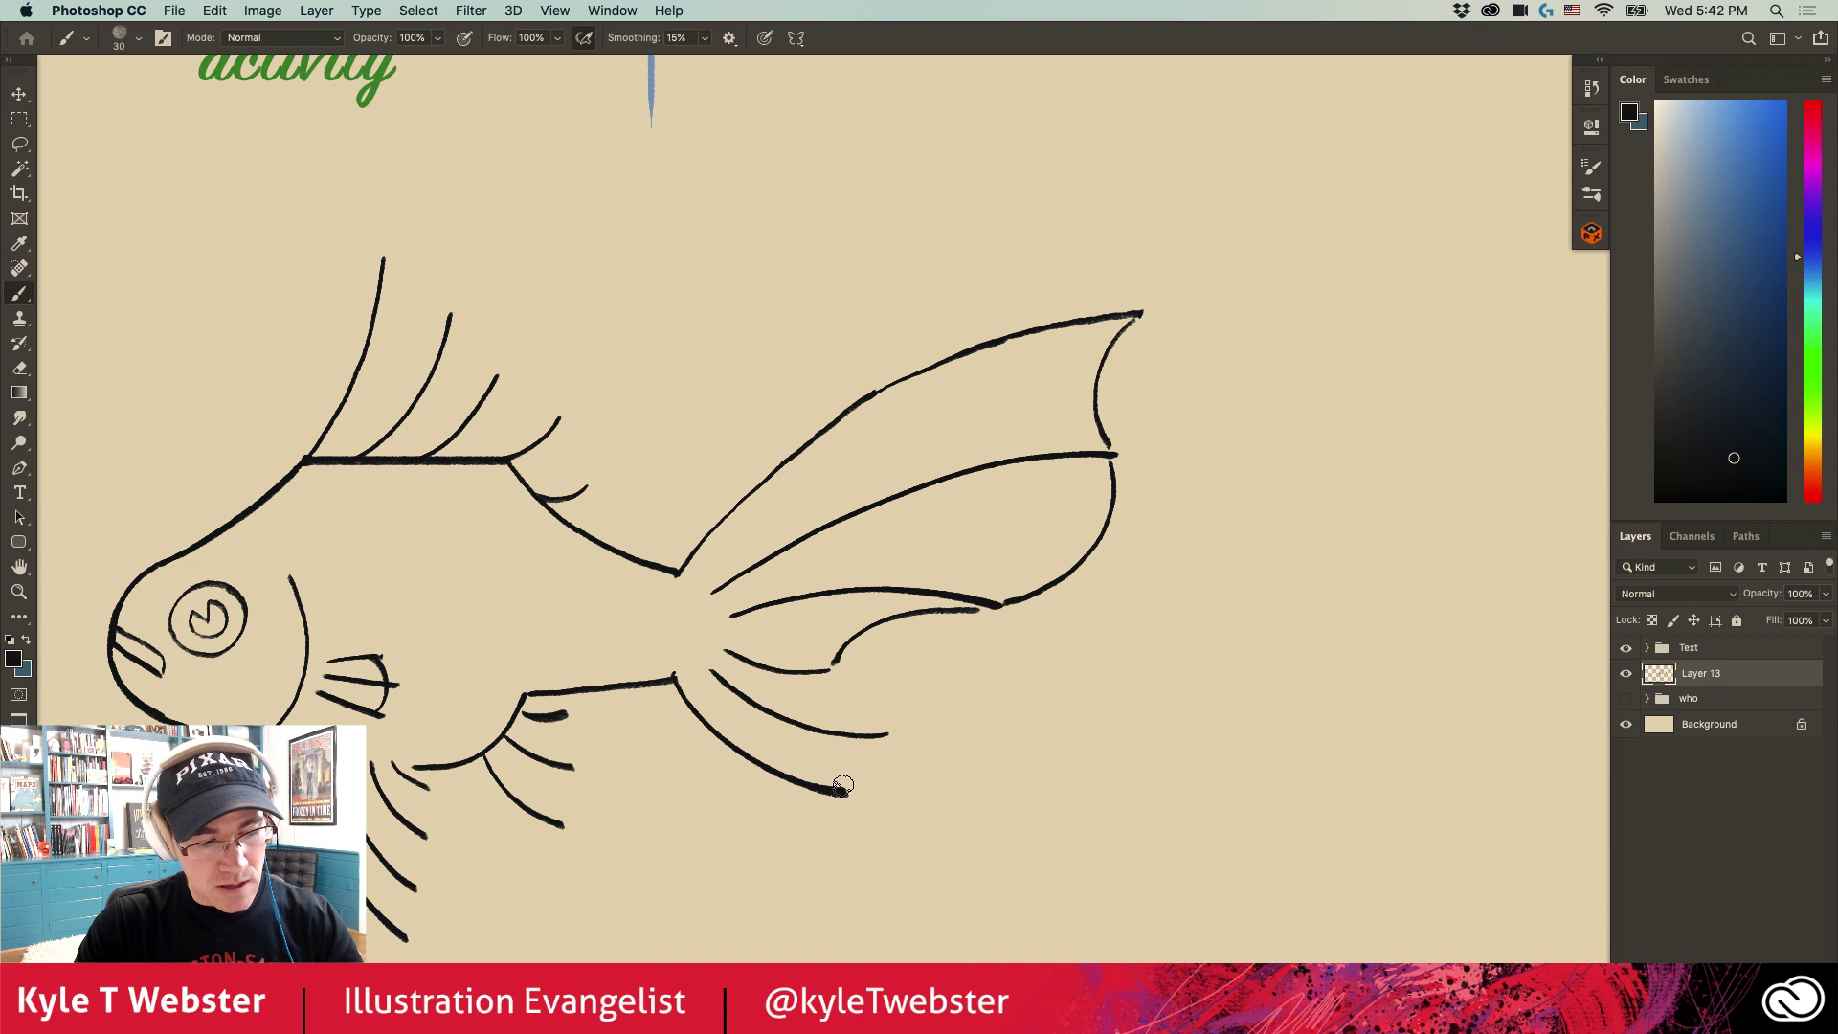
pyautogui.moveTo(839, 762)
pyautogui.mouseDown()
pyautogui.moveTo(908, 713)
pyautogui.moveTo(879, 644)
pyautogui.mouseUp()
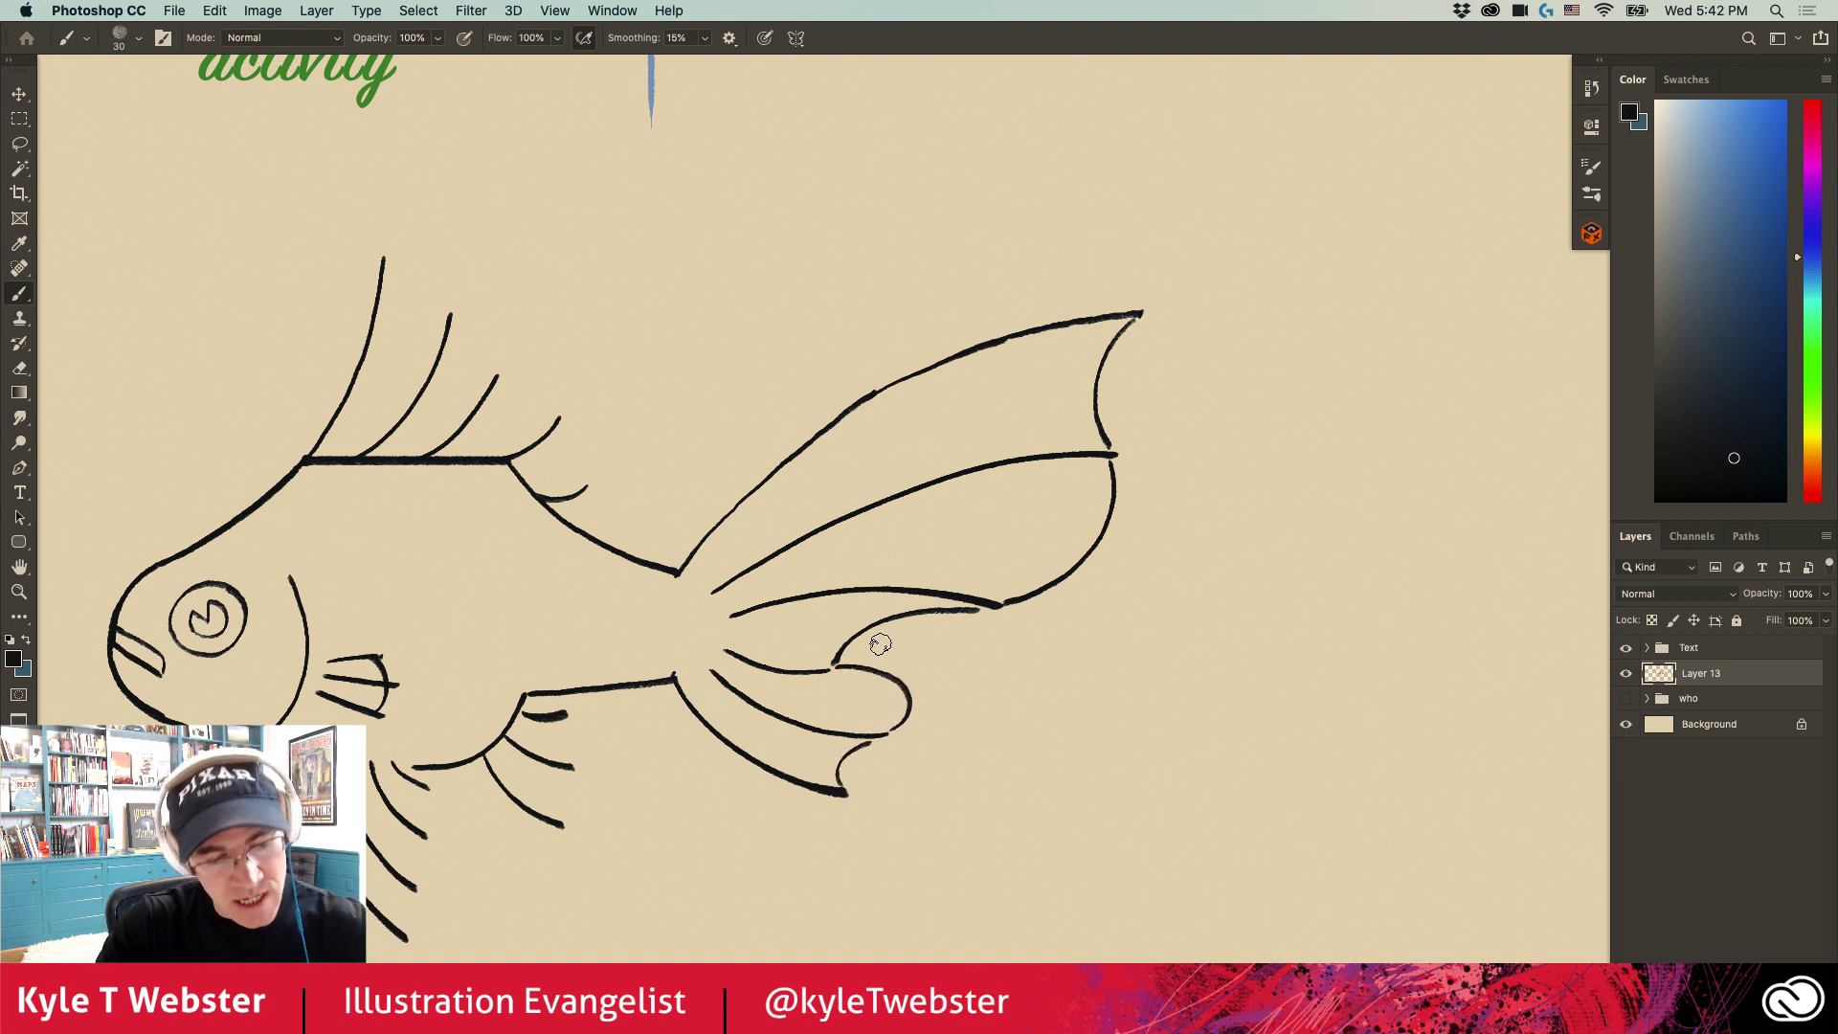
pyautogui.scroll(-3, 606, 776)
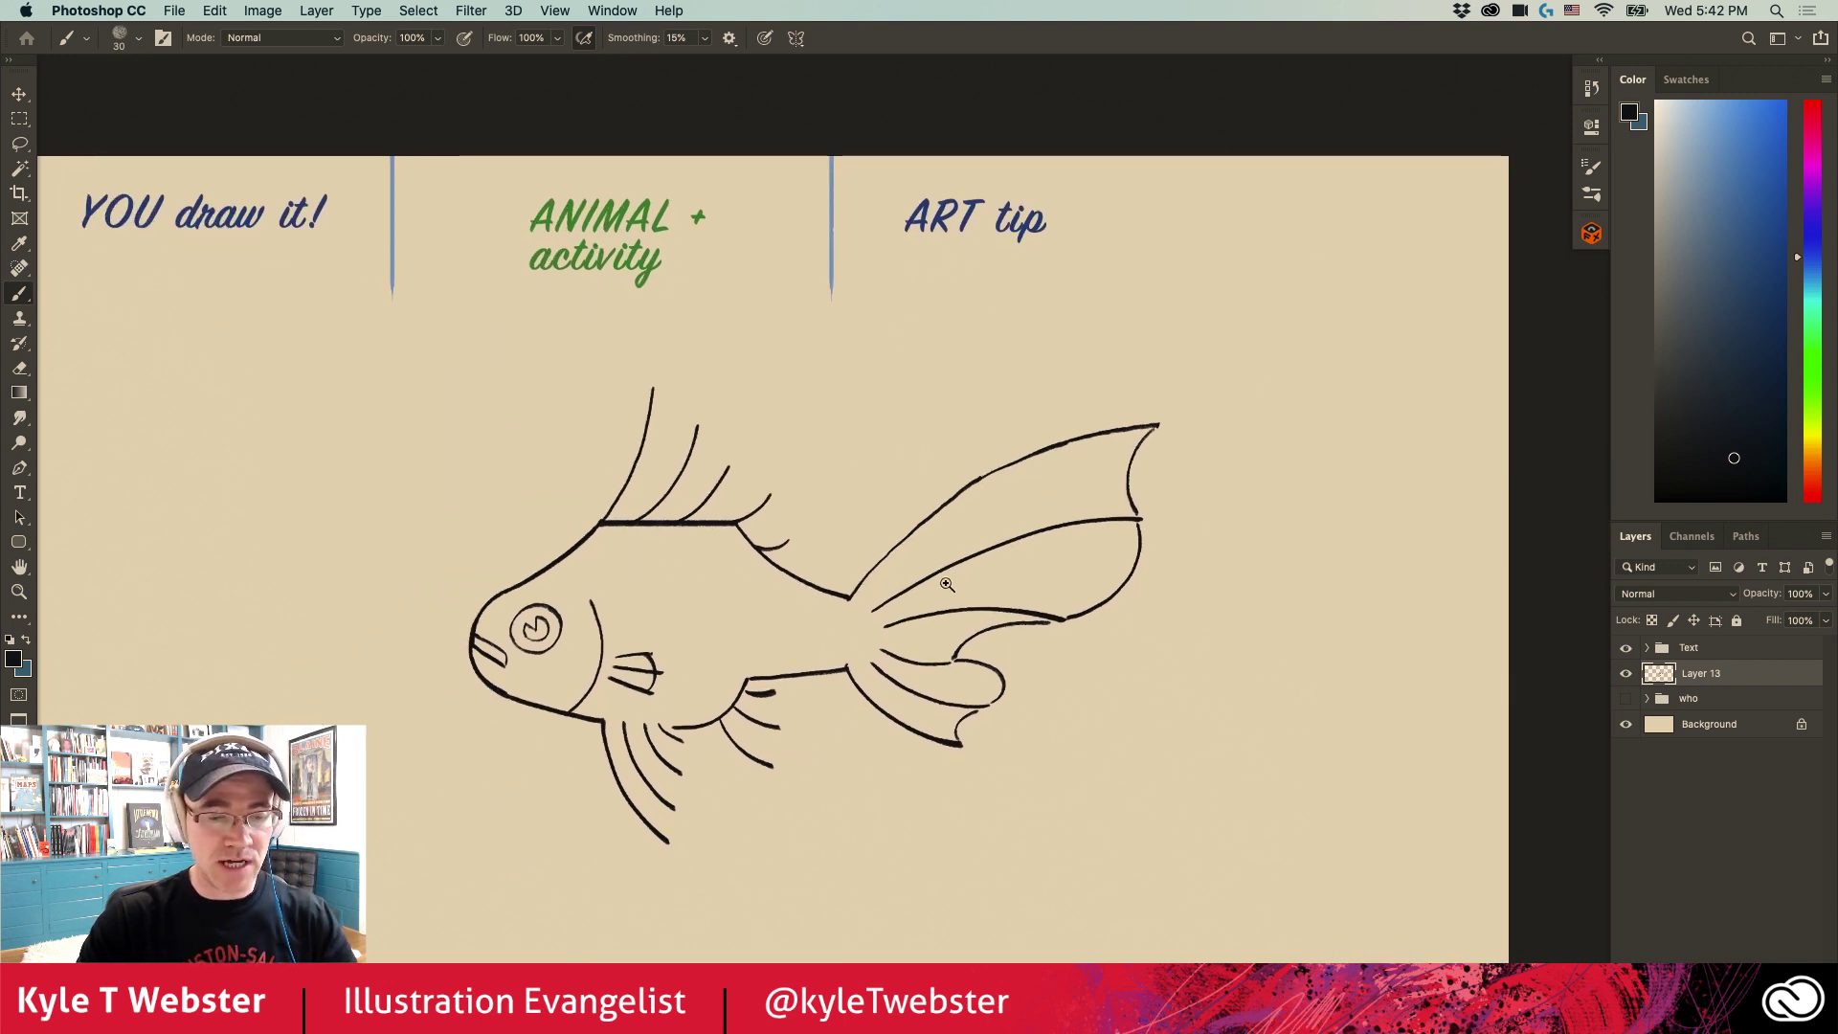
# Step: Add four short inner rays to the tail, running inward from its outer edge between the existing rays, shorter in the lower lobe
pyautogui.click(988, 560)
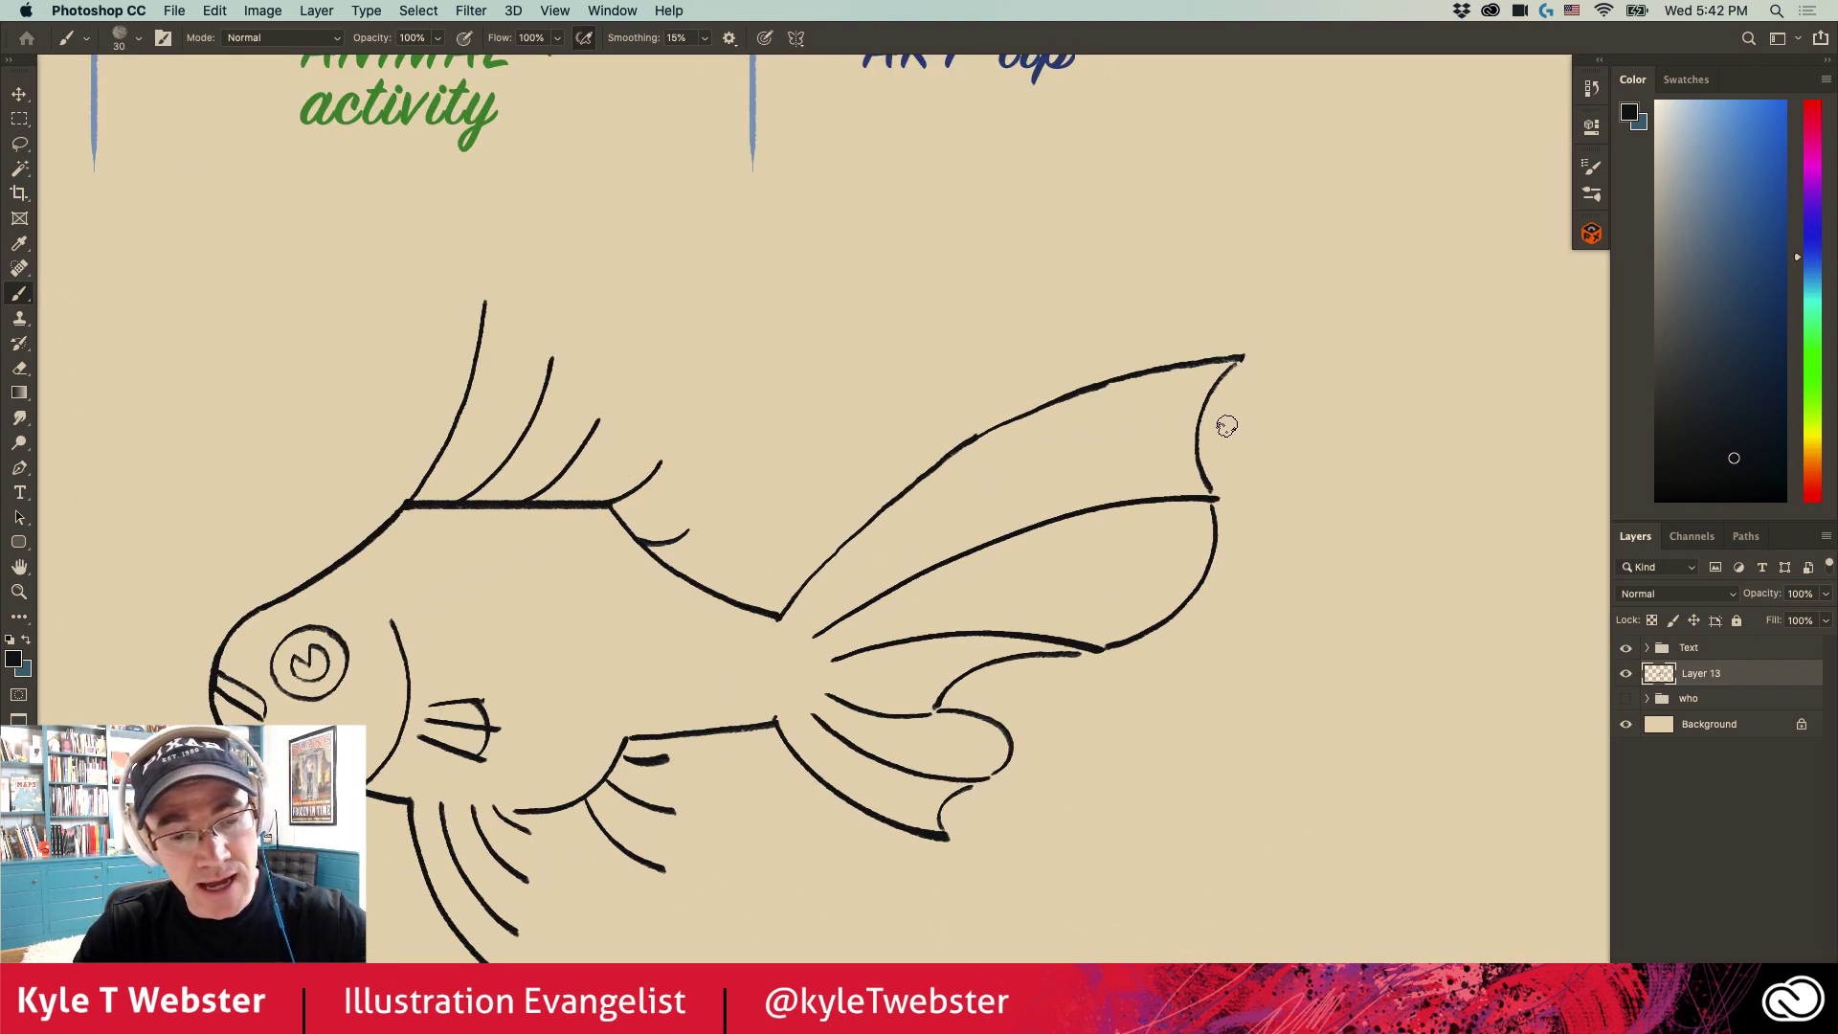
pyautogui.moveTo(1229, 428); pyautogui.dragTo(986, 497)
pyautogui.moveTo(1221, 591); pyautogui.dragTo(1041, 572)
pyautogui.moveTo(1024, 729); pyautogui.dragTo(931, 742)
pyautogui.moveTo(961, 817); pyautogui.dragTo(892, 796)
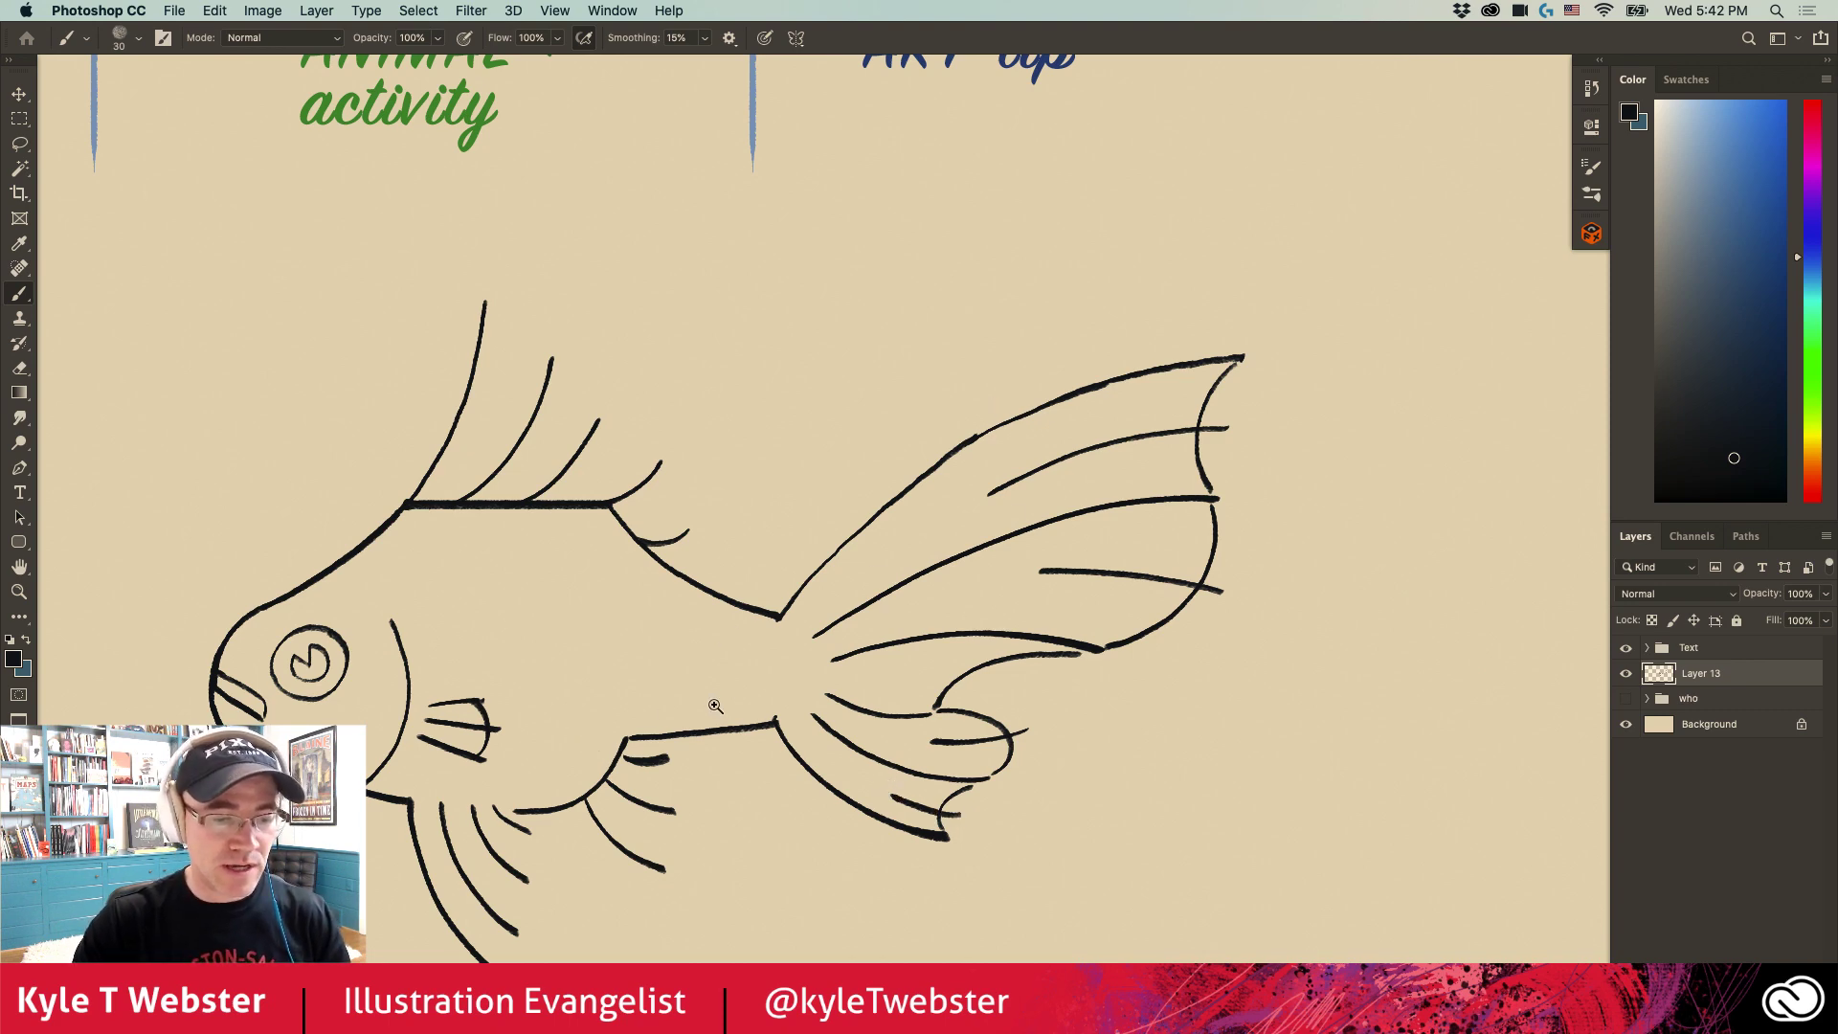
pyautogui.scroll(-5, 705, 698)
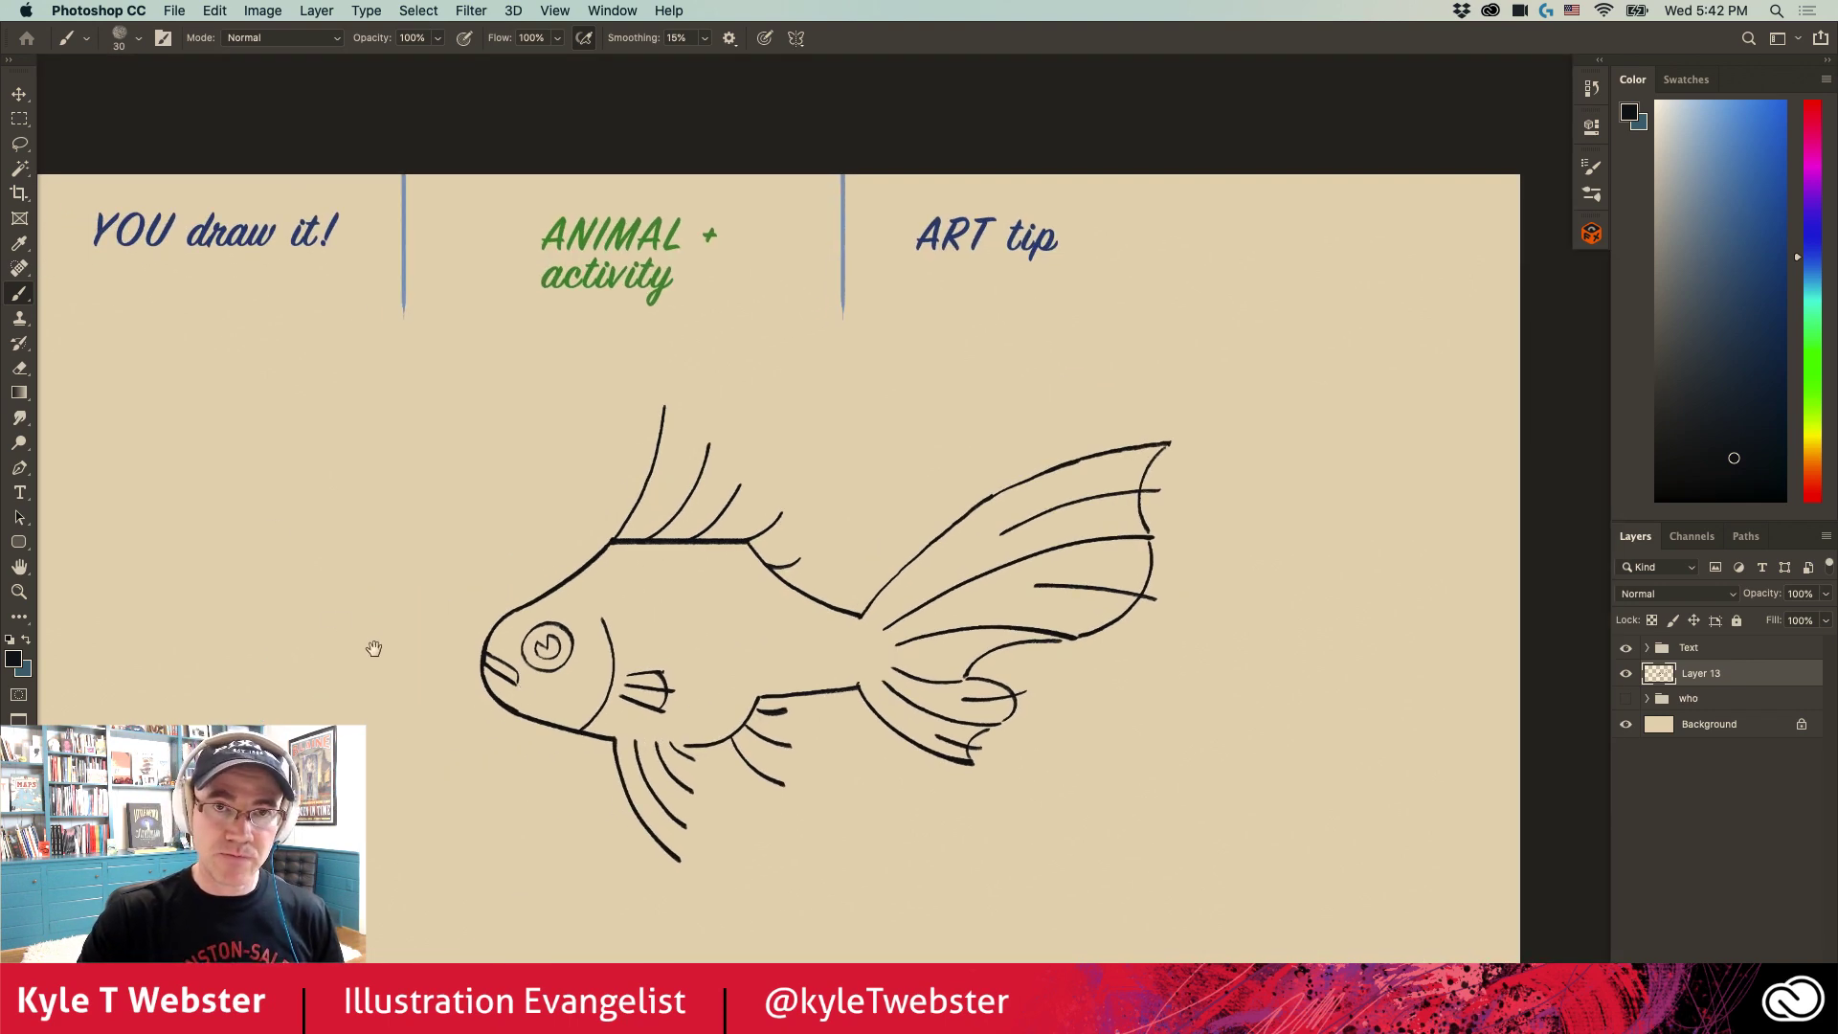
# Step: Close the outer edges of the two underside fins with small scalloped curves joining their ray tips
pyautogui.scroll(5, 670, 862)
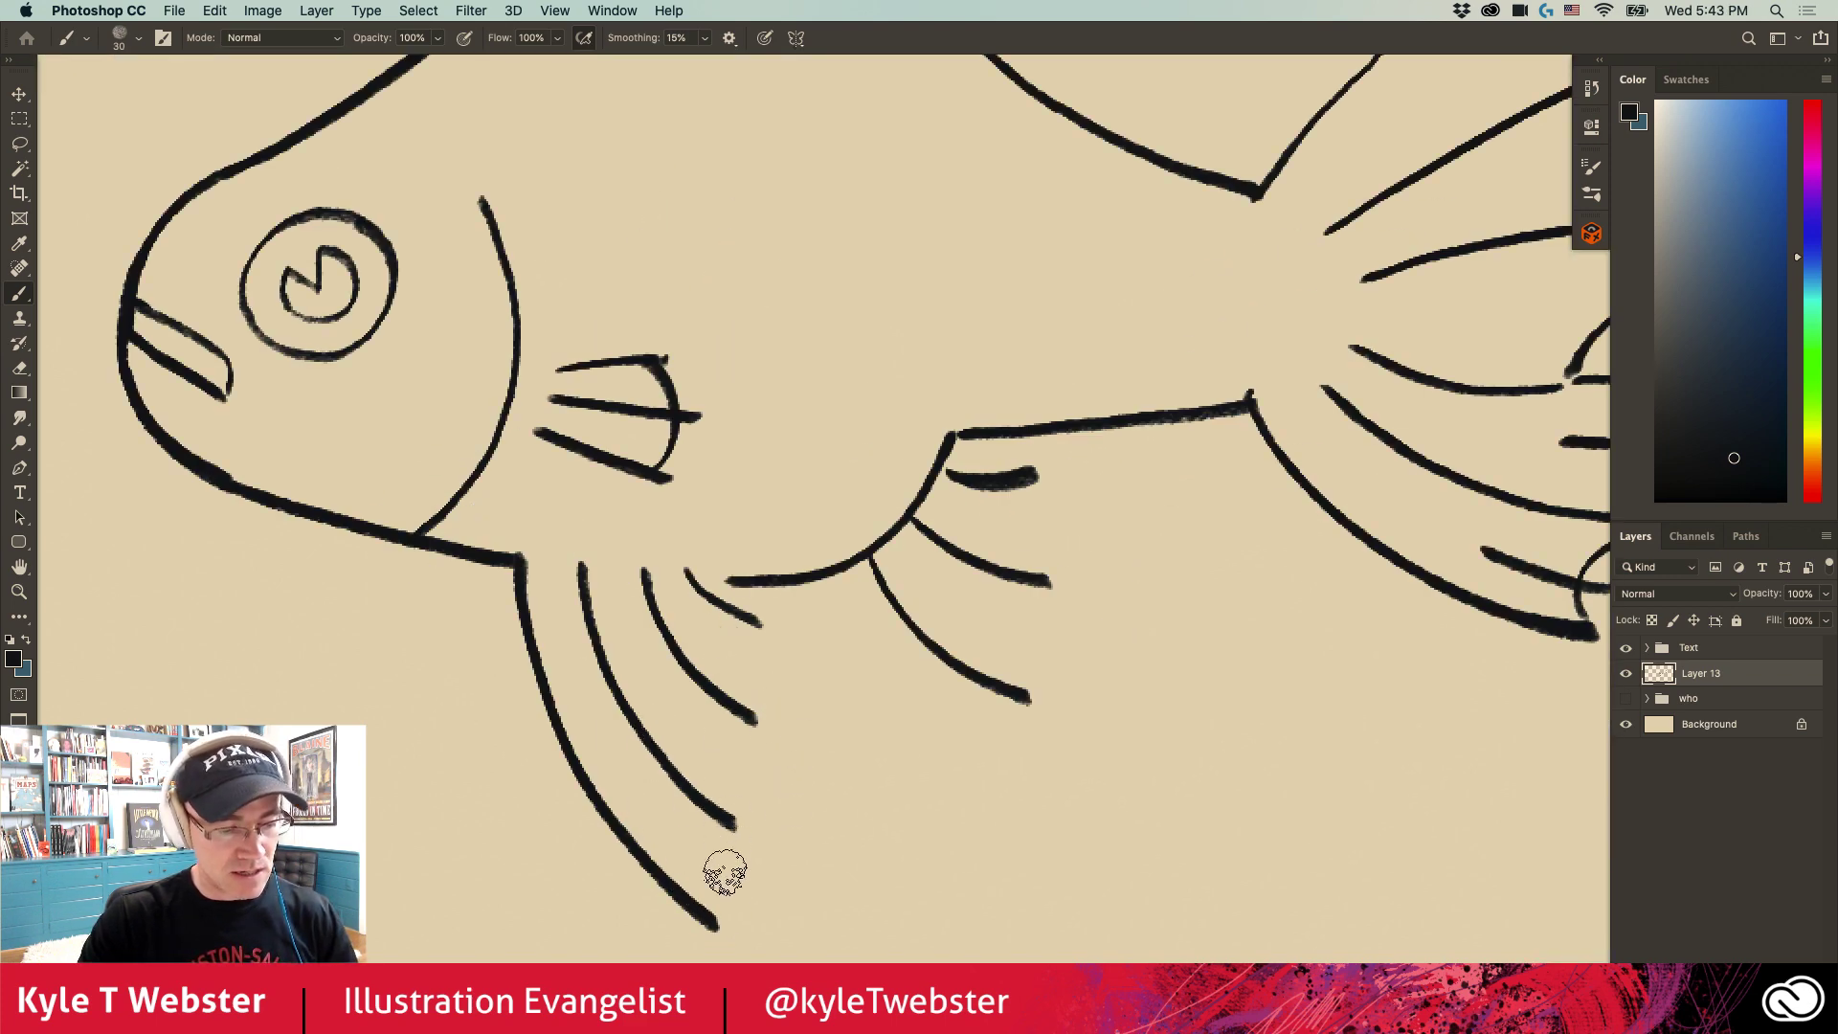
pyautogui.moveTo(708, 924)
pyautogui.mouseDown()
pyautogui.moveTo(684, 908)
pyautogui.moveTo(738, 677)
pyautogui.moveTo(730, 610)
pyautogui.mouseUp()
pyautogui.press('super+0')
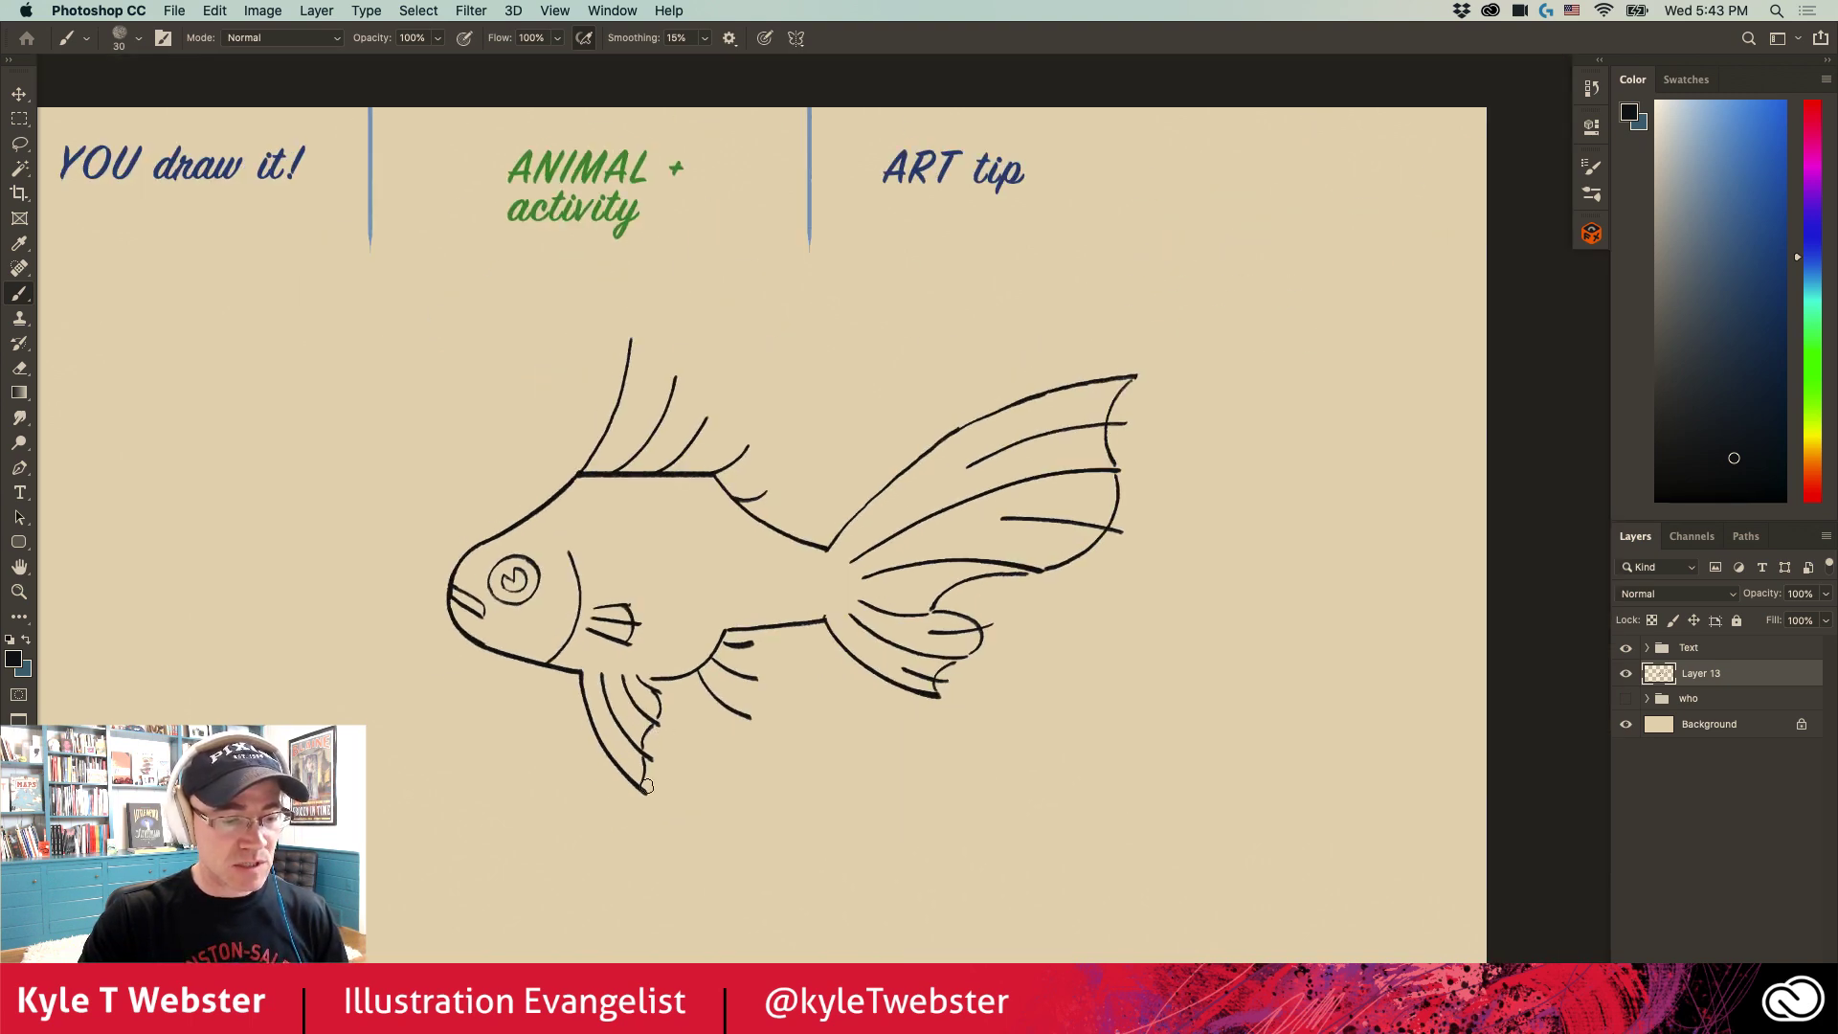
pyautogui.scroll(5, 631, 756)
pyautogui.scroll(-3, 613, 737)
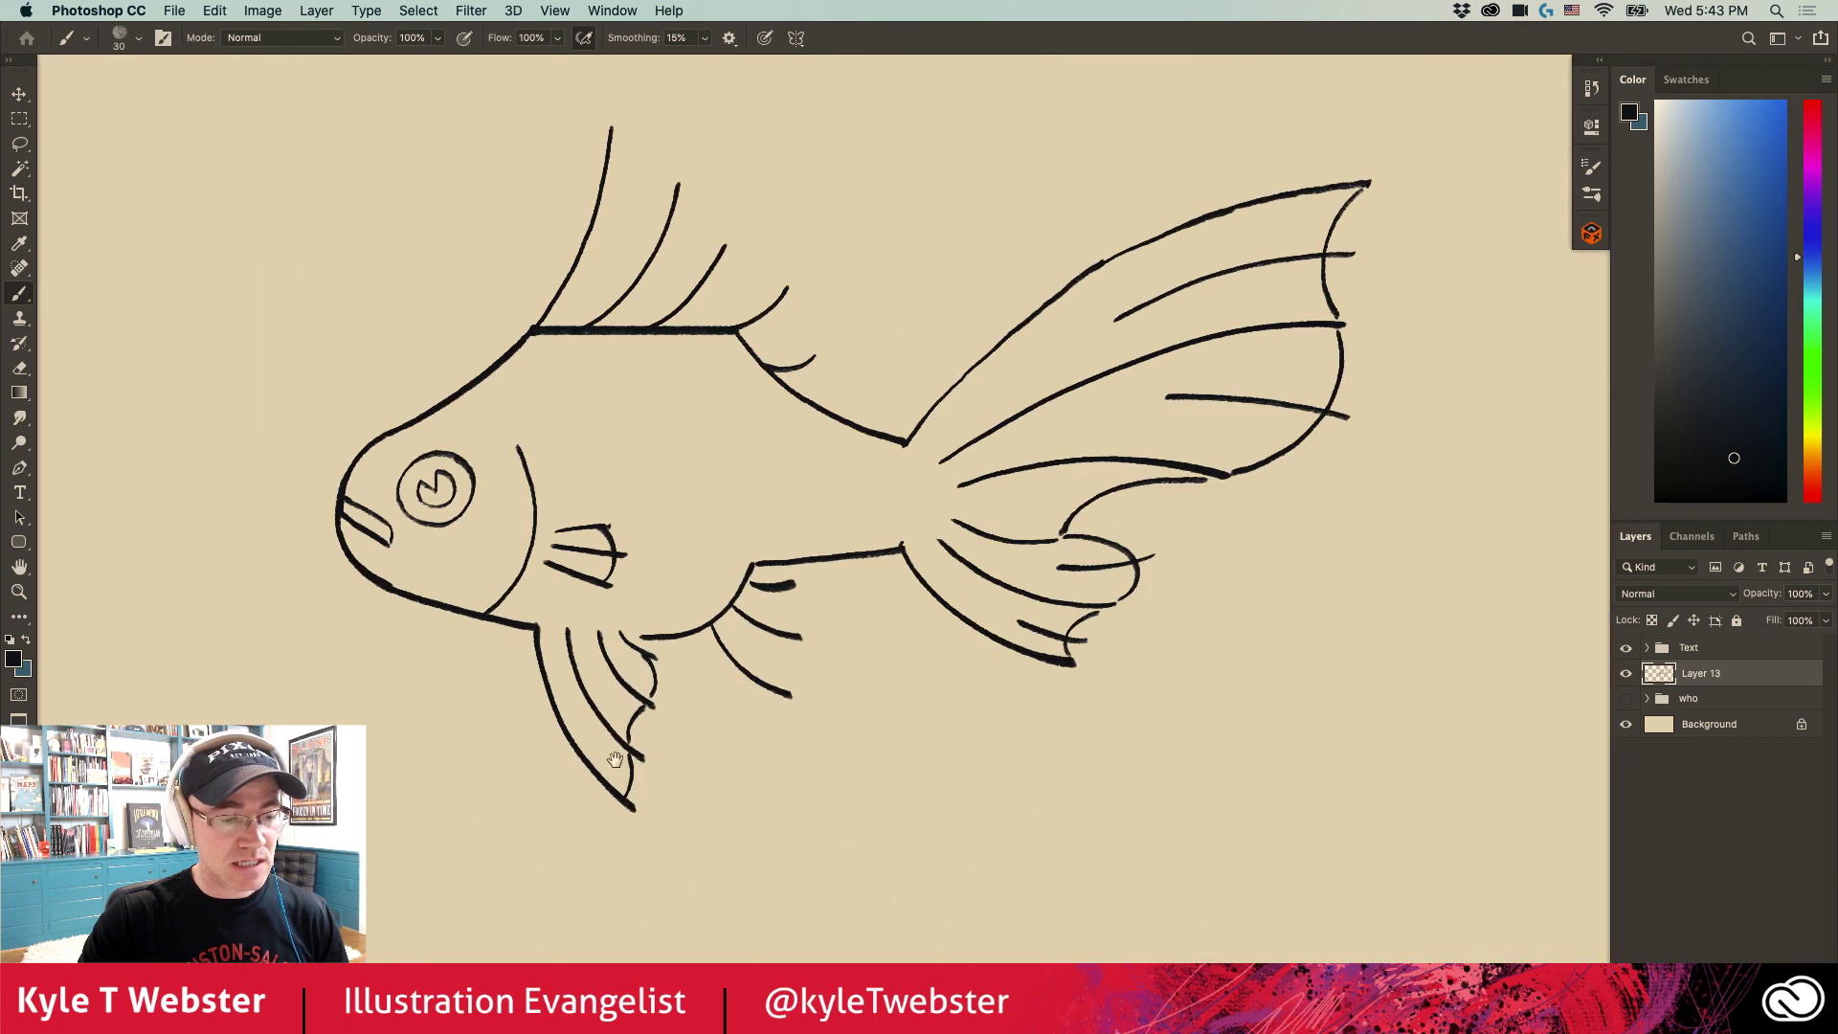
pyautogui.hscroll(-4, 632, 747)
pyautogui.scroll(1, 670, 747)
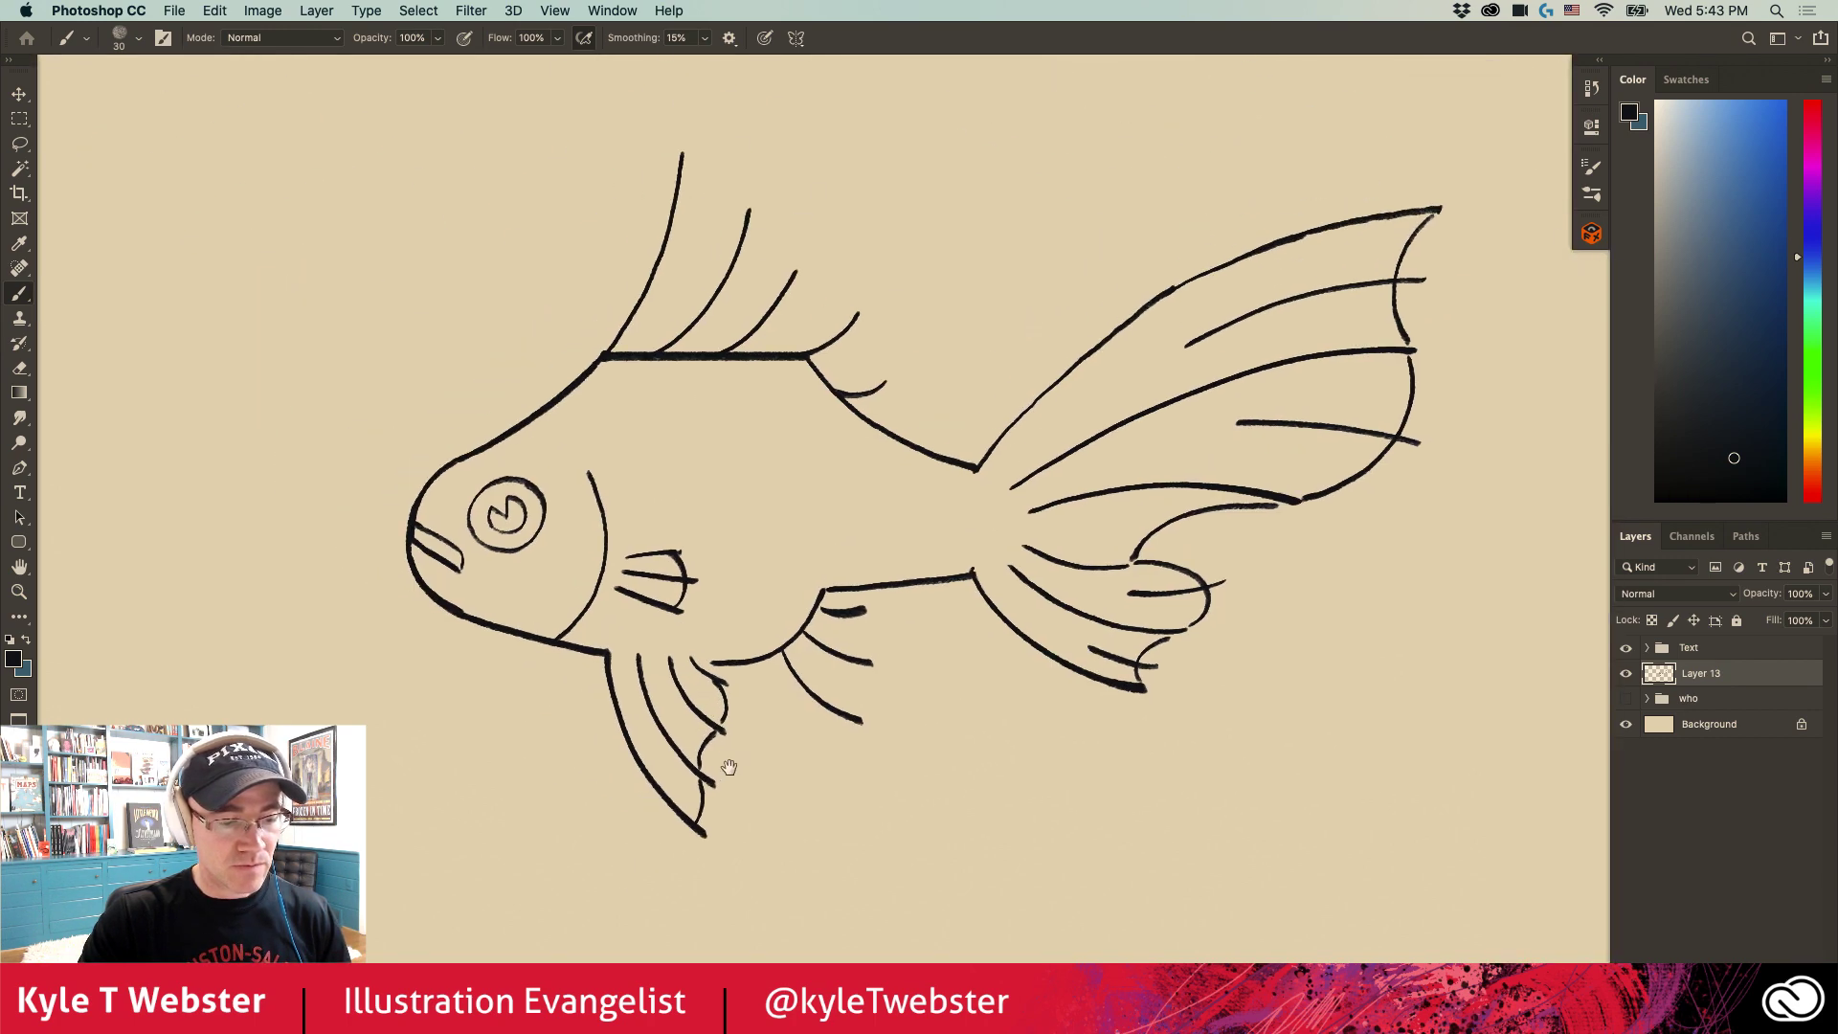
pyautogui.moveTo(894, 727)
pyautogui.mouseDown()
pyautogui.moveTo(915, 706)
pyautogui.moveTo(889, 622)
pyautogui.mouseUp()
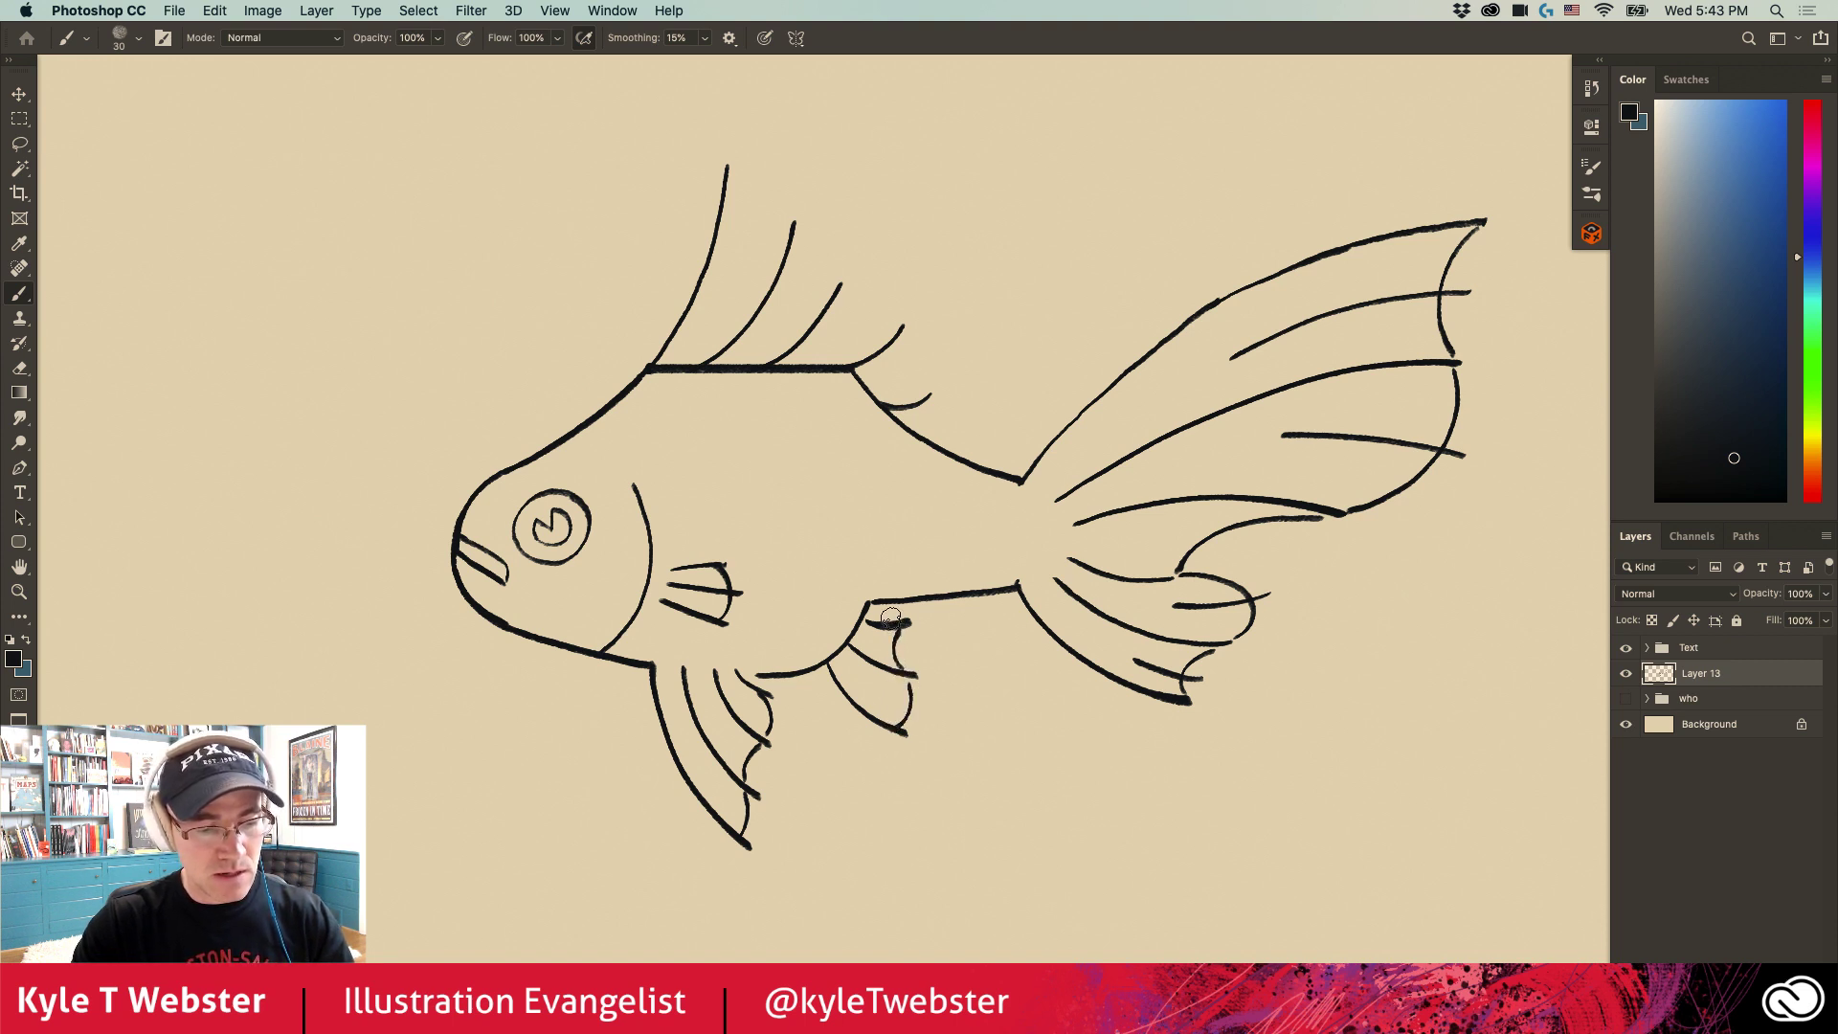
# Step: Close the dorsal fin's outer edge with scalloped curves from the tallest ray's tip down to the upper back
pyautogui.scroll(5, 690, 507)
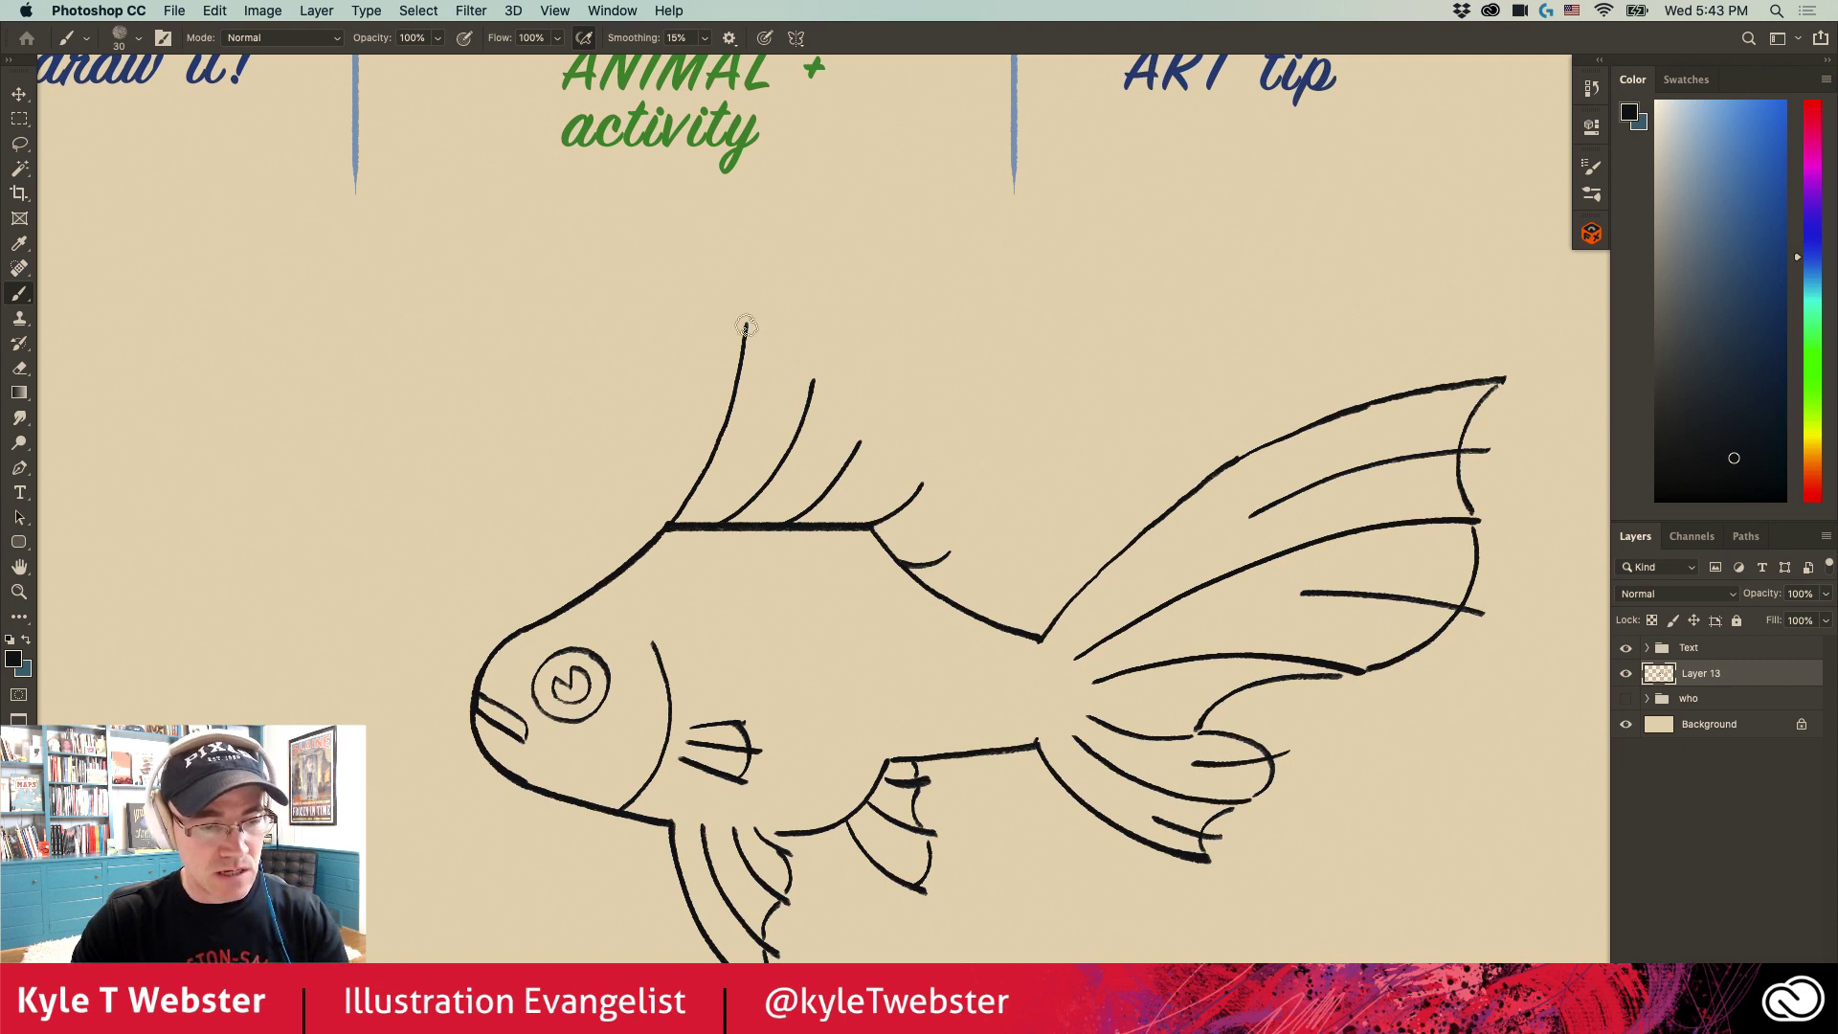
pyautogui.moveTo(750, 328)
pyautogui.mouseDown()
pyautogui.moveTo(767, 362)
pyautogui.moveTo(854, 416)
pyautogui.moveTo(873, 471)
pyautogui.moveTo(920, 481)
pyautogui.moveTo(957, 590)
pyautogui.mouseUp()
pyautogui.moveTo(677, 711); pyautogui.dragTo(479, 581)
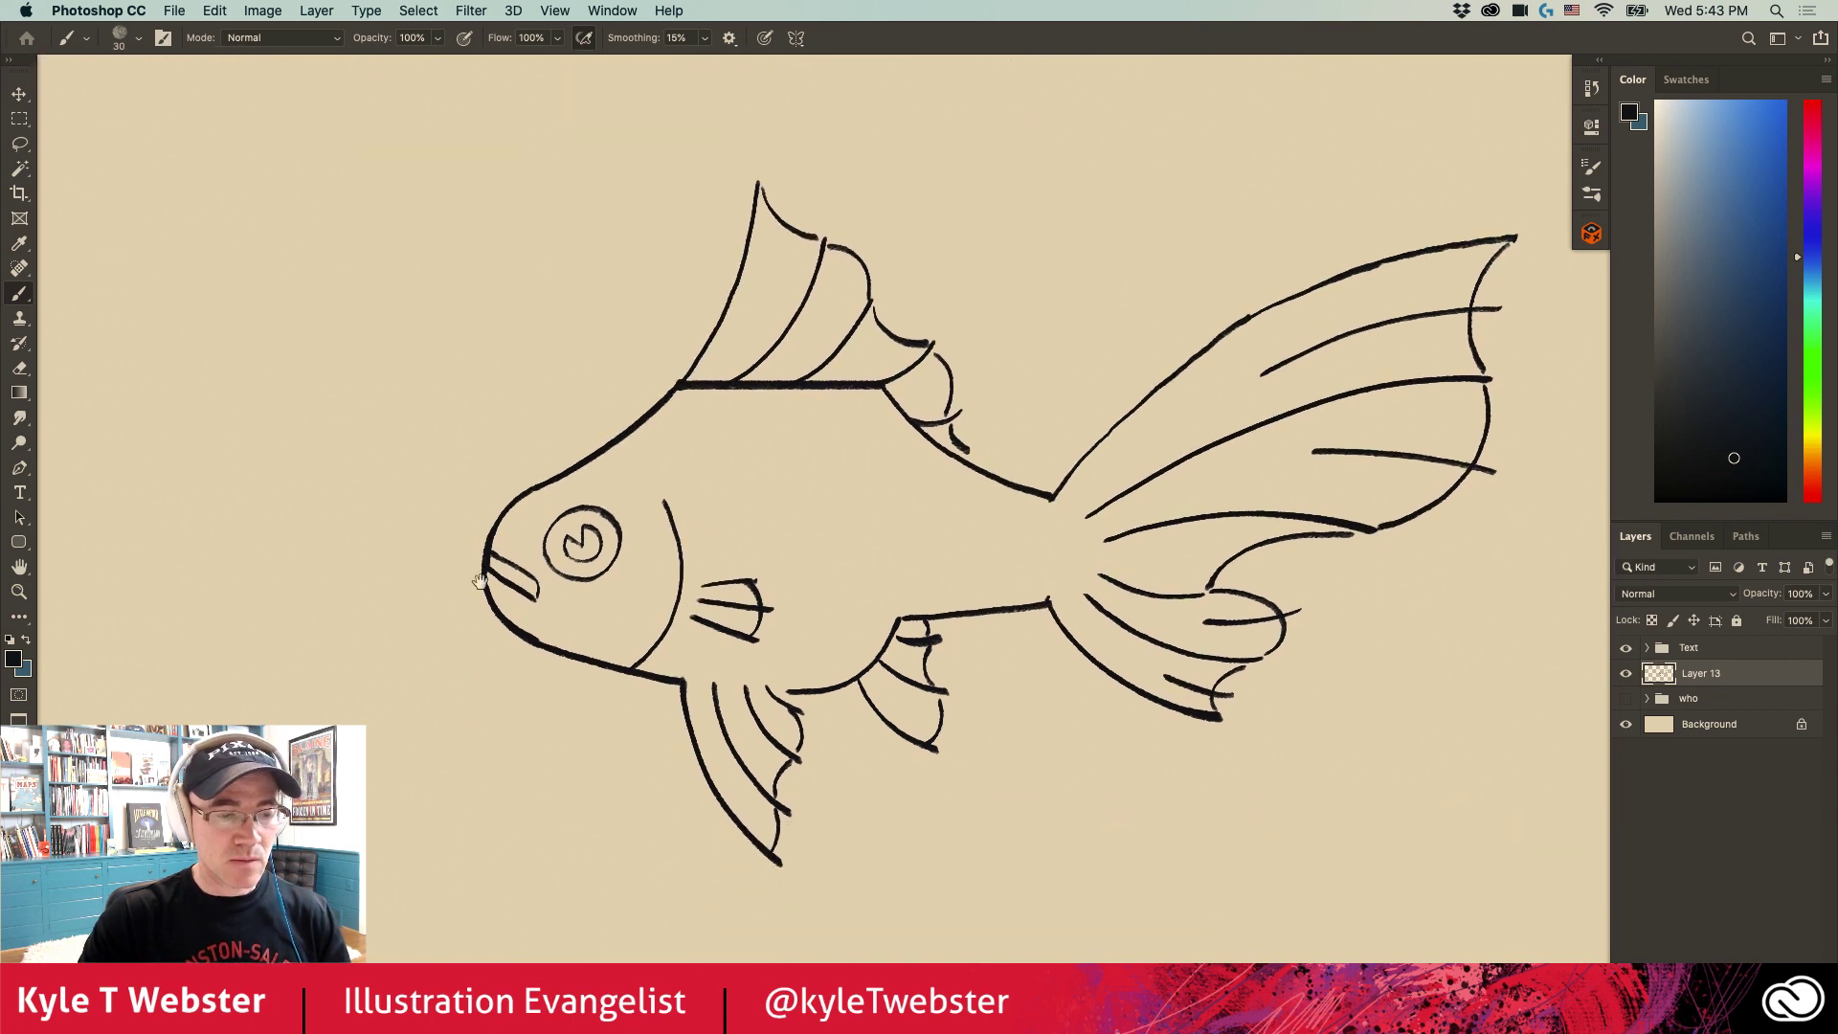
# Step: Fill the eye's pupil solid black, leaving the wedge-shaped notch at its upper edge open as a highlight
pyautogui.click(571, 584)
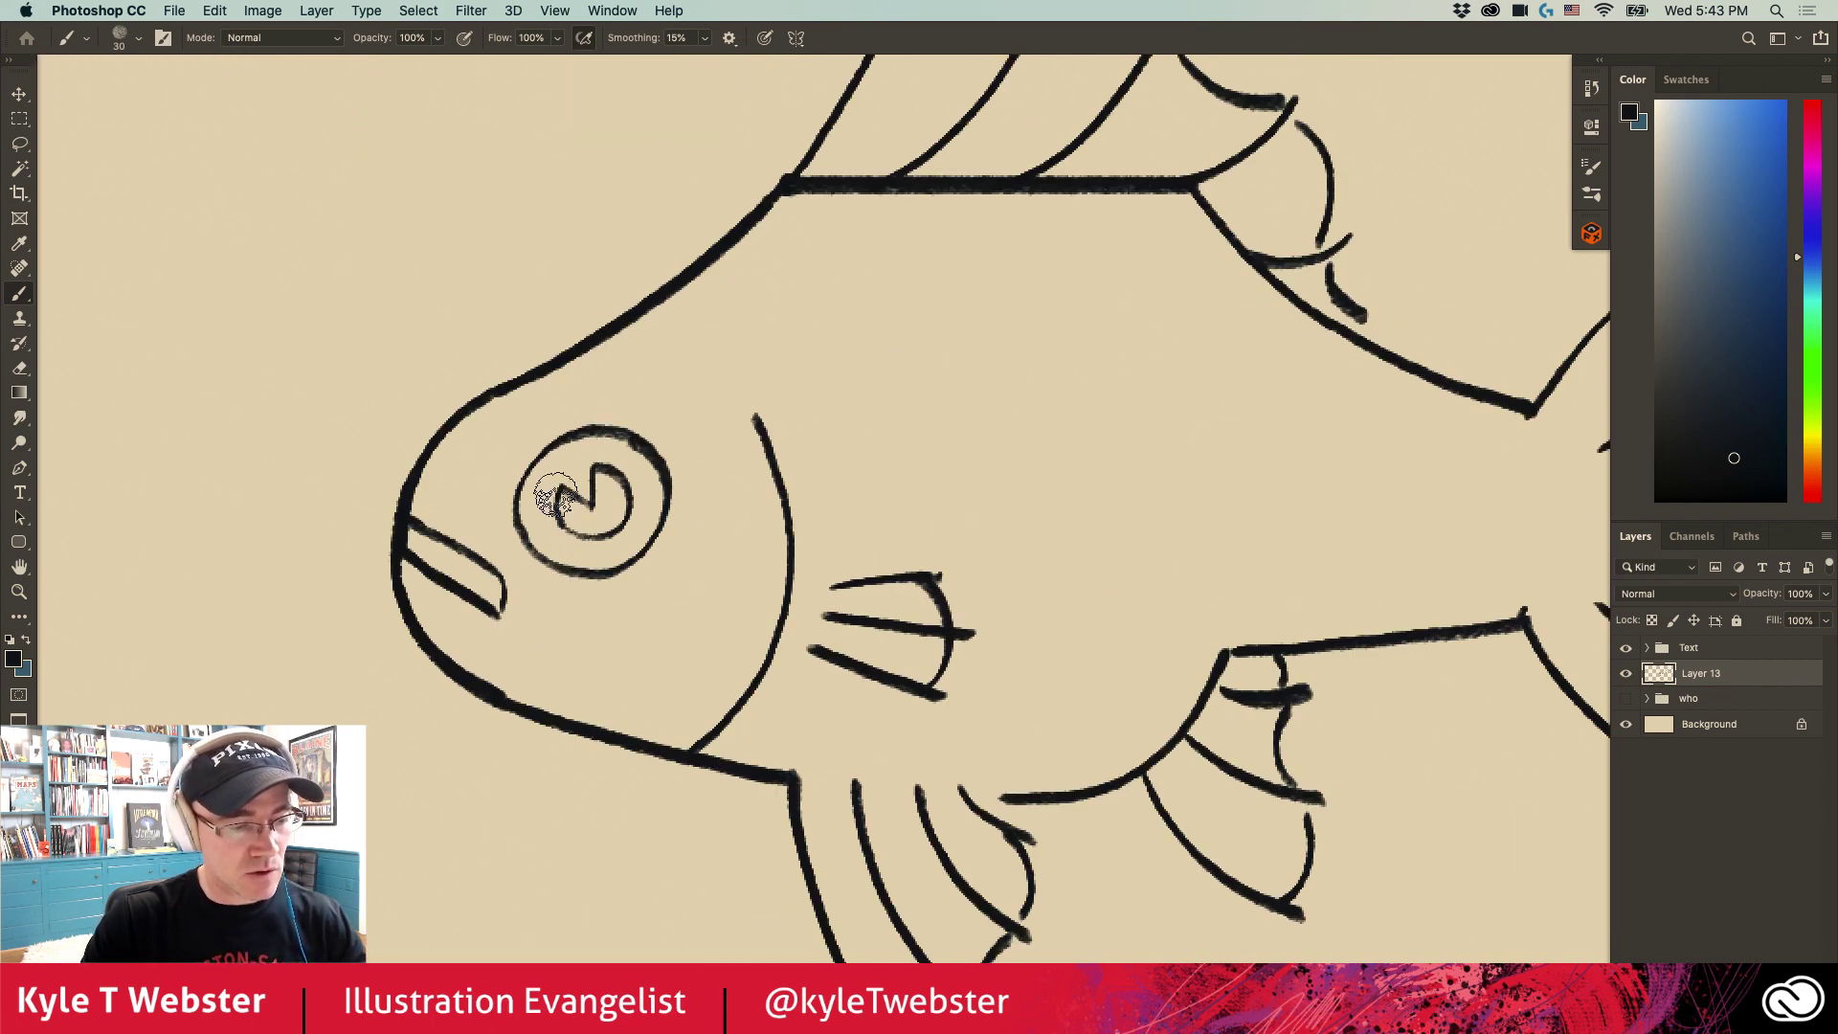
pyautogui.moveTo(564, 493)
pyautogui.mouseDown()
pyautogui.moveTo(592, 544)
pyautogui.moveTo(627, 492)
pyautogui.moveTo(606, 469)
pyautogui.moveTo(597, 501)
pyautogui.moveTo(618, 488)
pyautogui.moveTo(624, 509)
pyautogui.moveTo(600, 526)
pyautogui.moveTo(554, 501)
pyautogui.mouseUp()
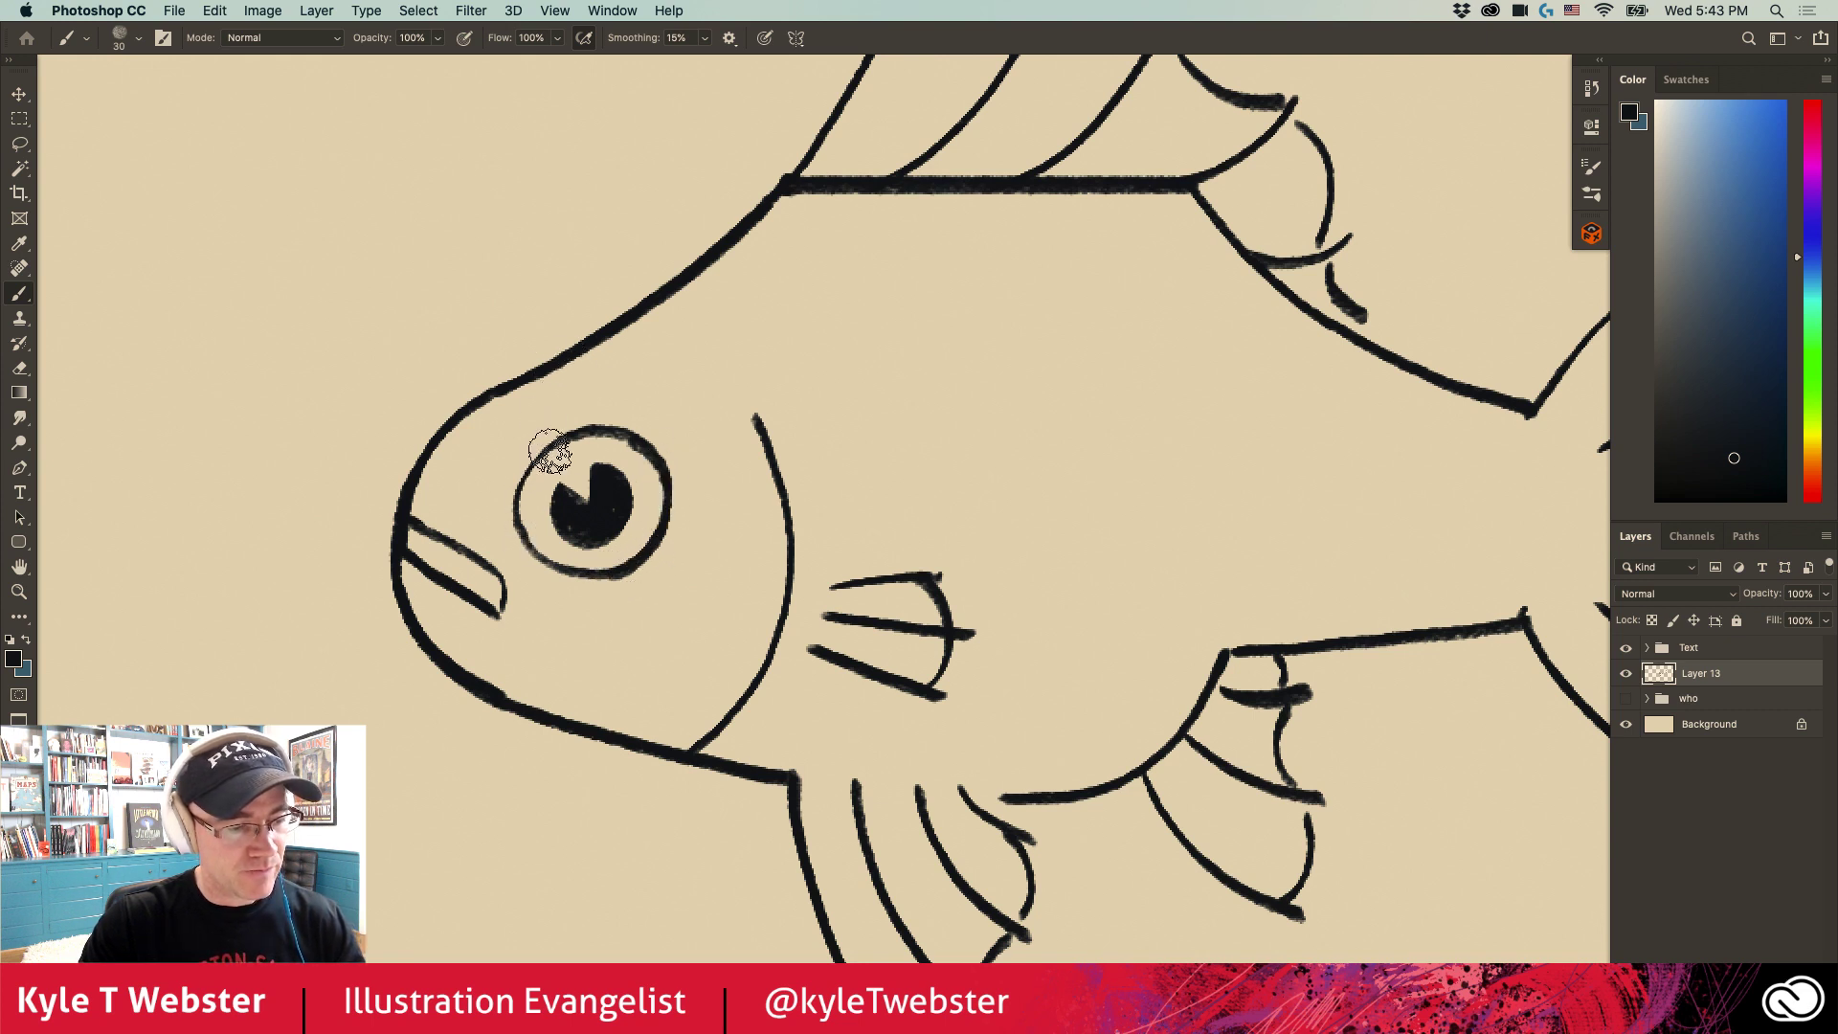
pyautogui.moveTo(574, 508)
pyautogui.mouseDown()
pyautogui.moveTo(555, 490)
pyautogui.moveTo(566, 513)
pyautogui.moveTo(603, 492)
pyautogui.mouseUp()
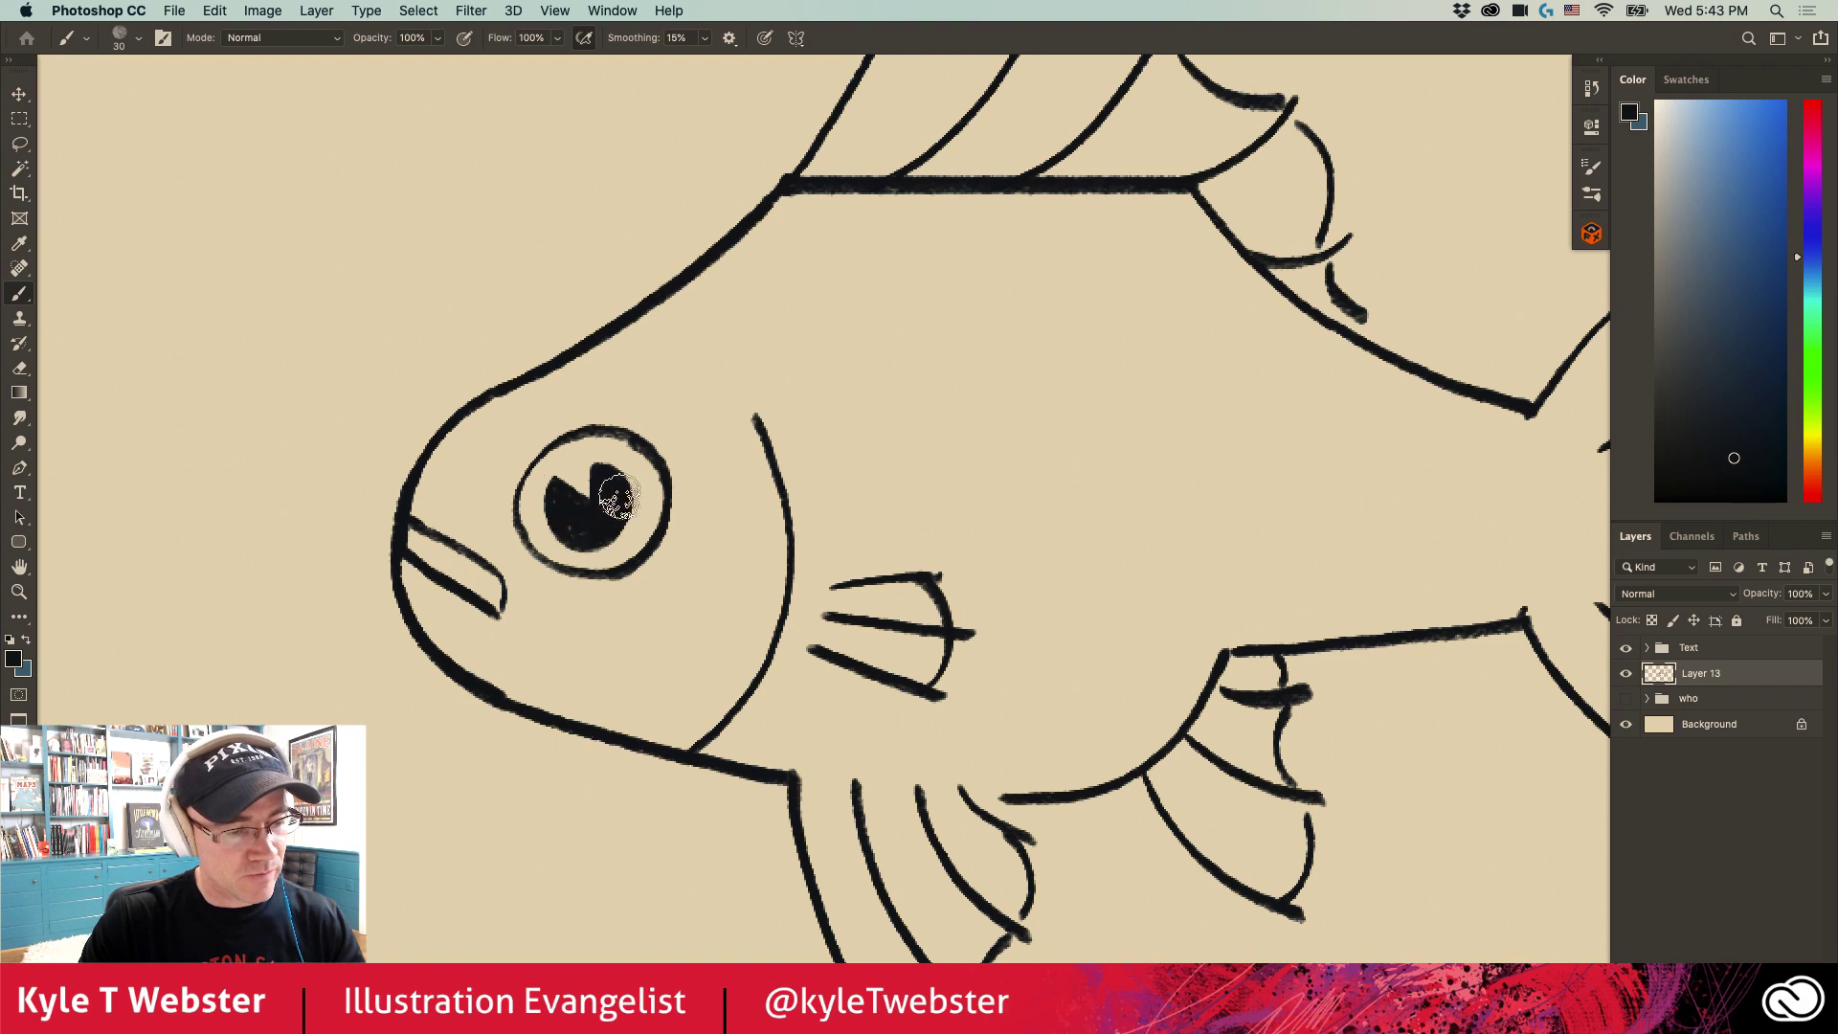
pyautogui.press('super+0')
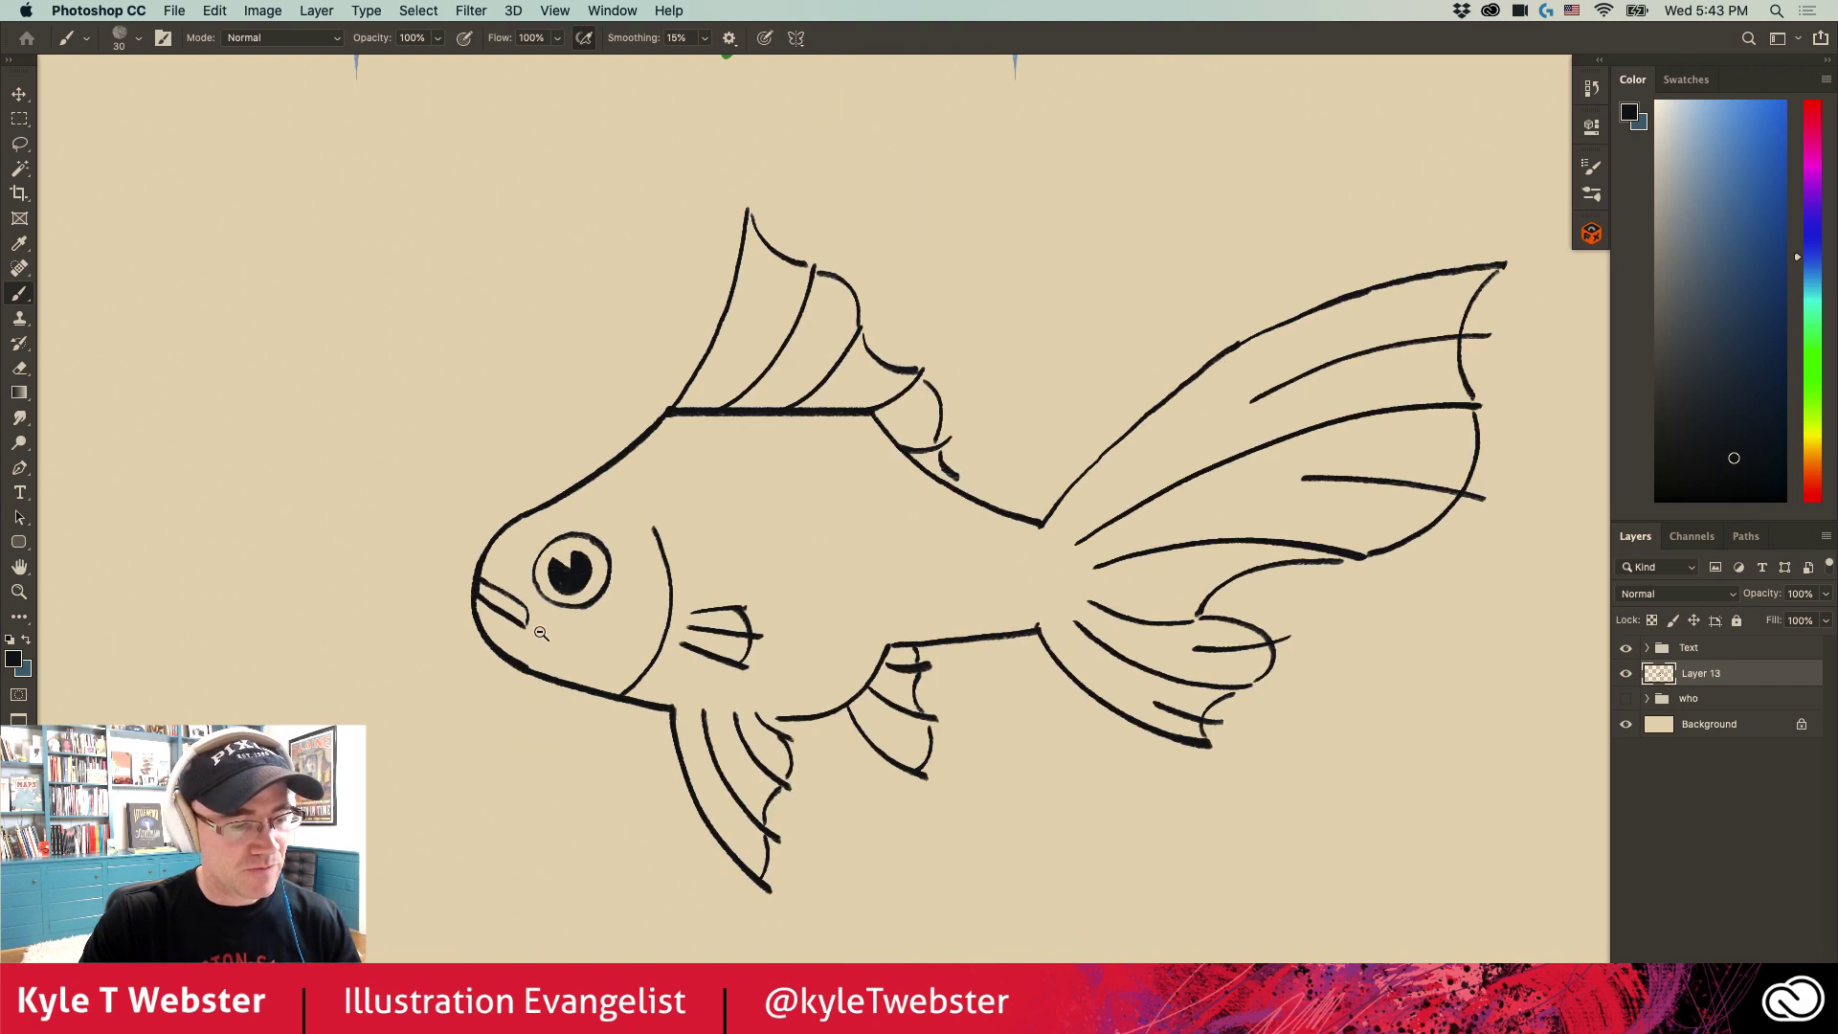
pyautogui.moveTo(518, 740); pyautogui.dragTo(505, 688)
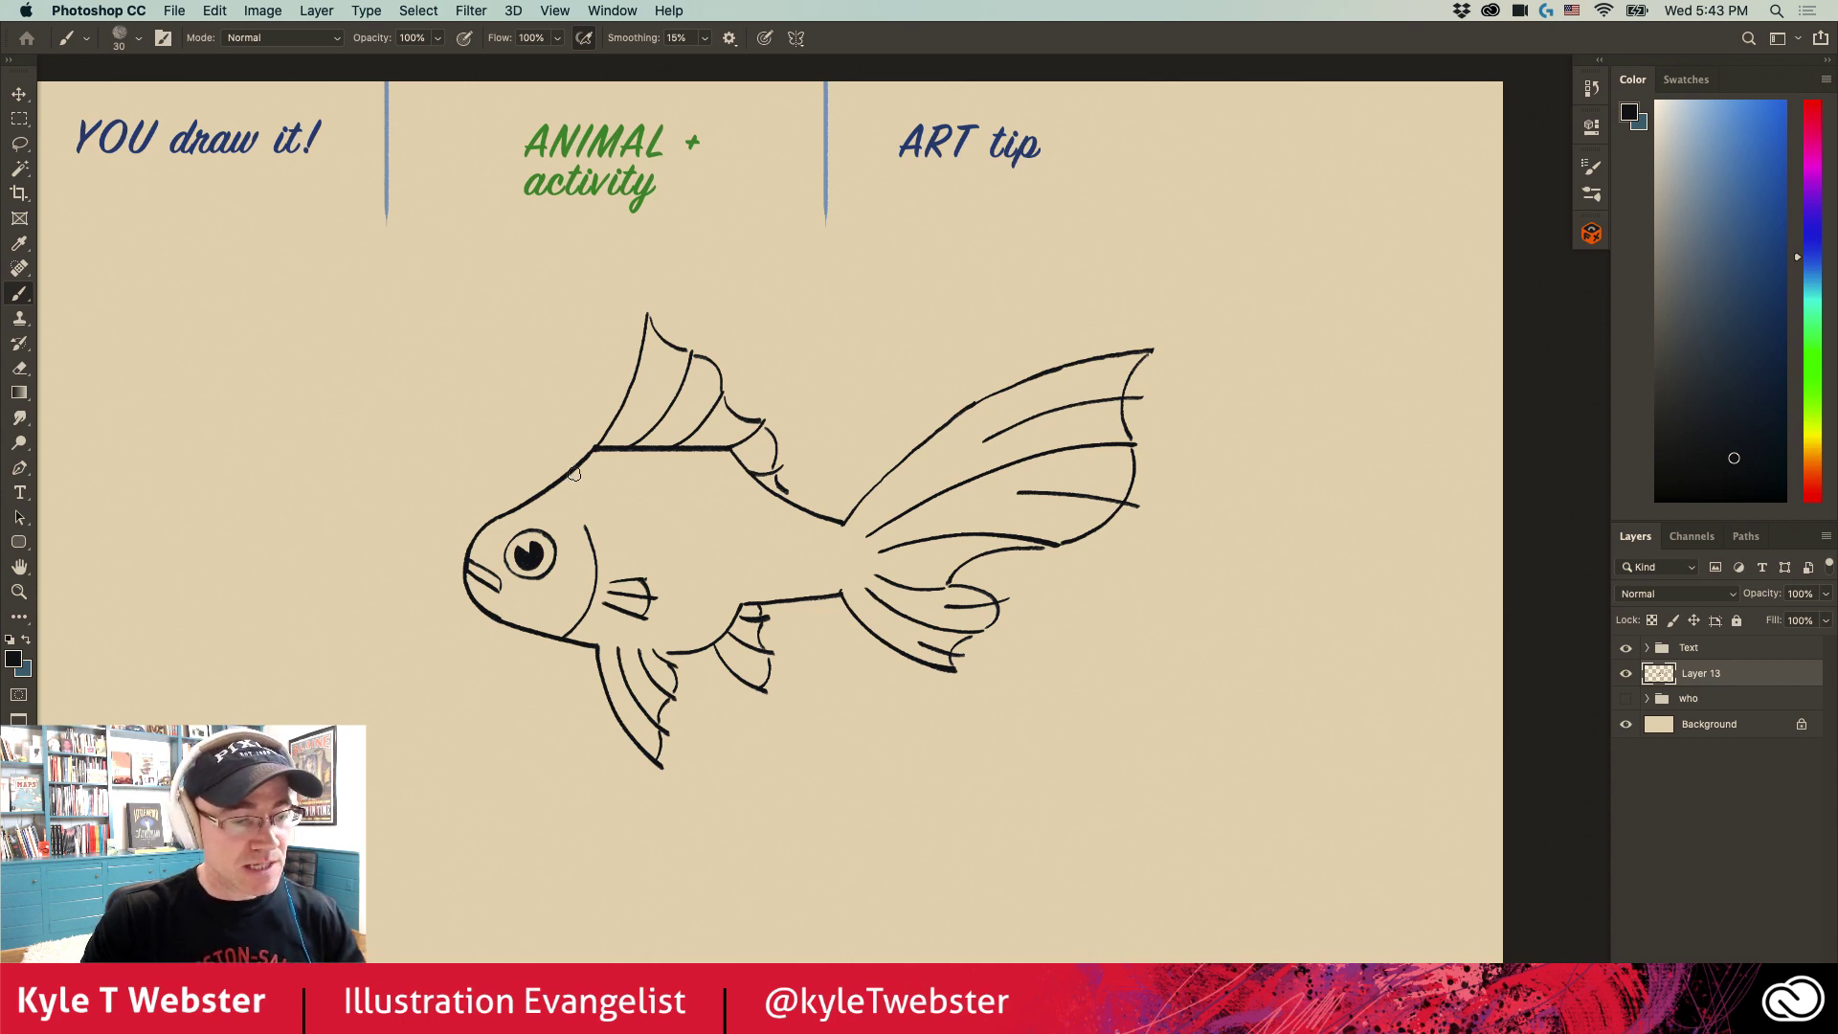
# Step: Scatter small curved scale marks across the body between the gill line and the tail base
pyautogui.click(618, 550)
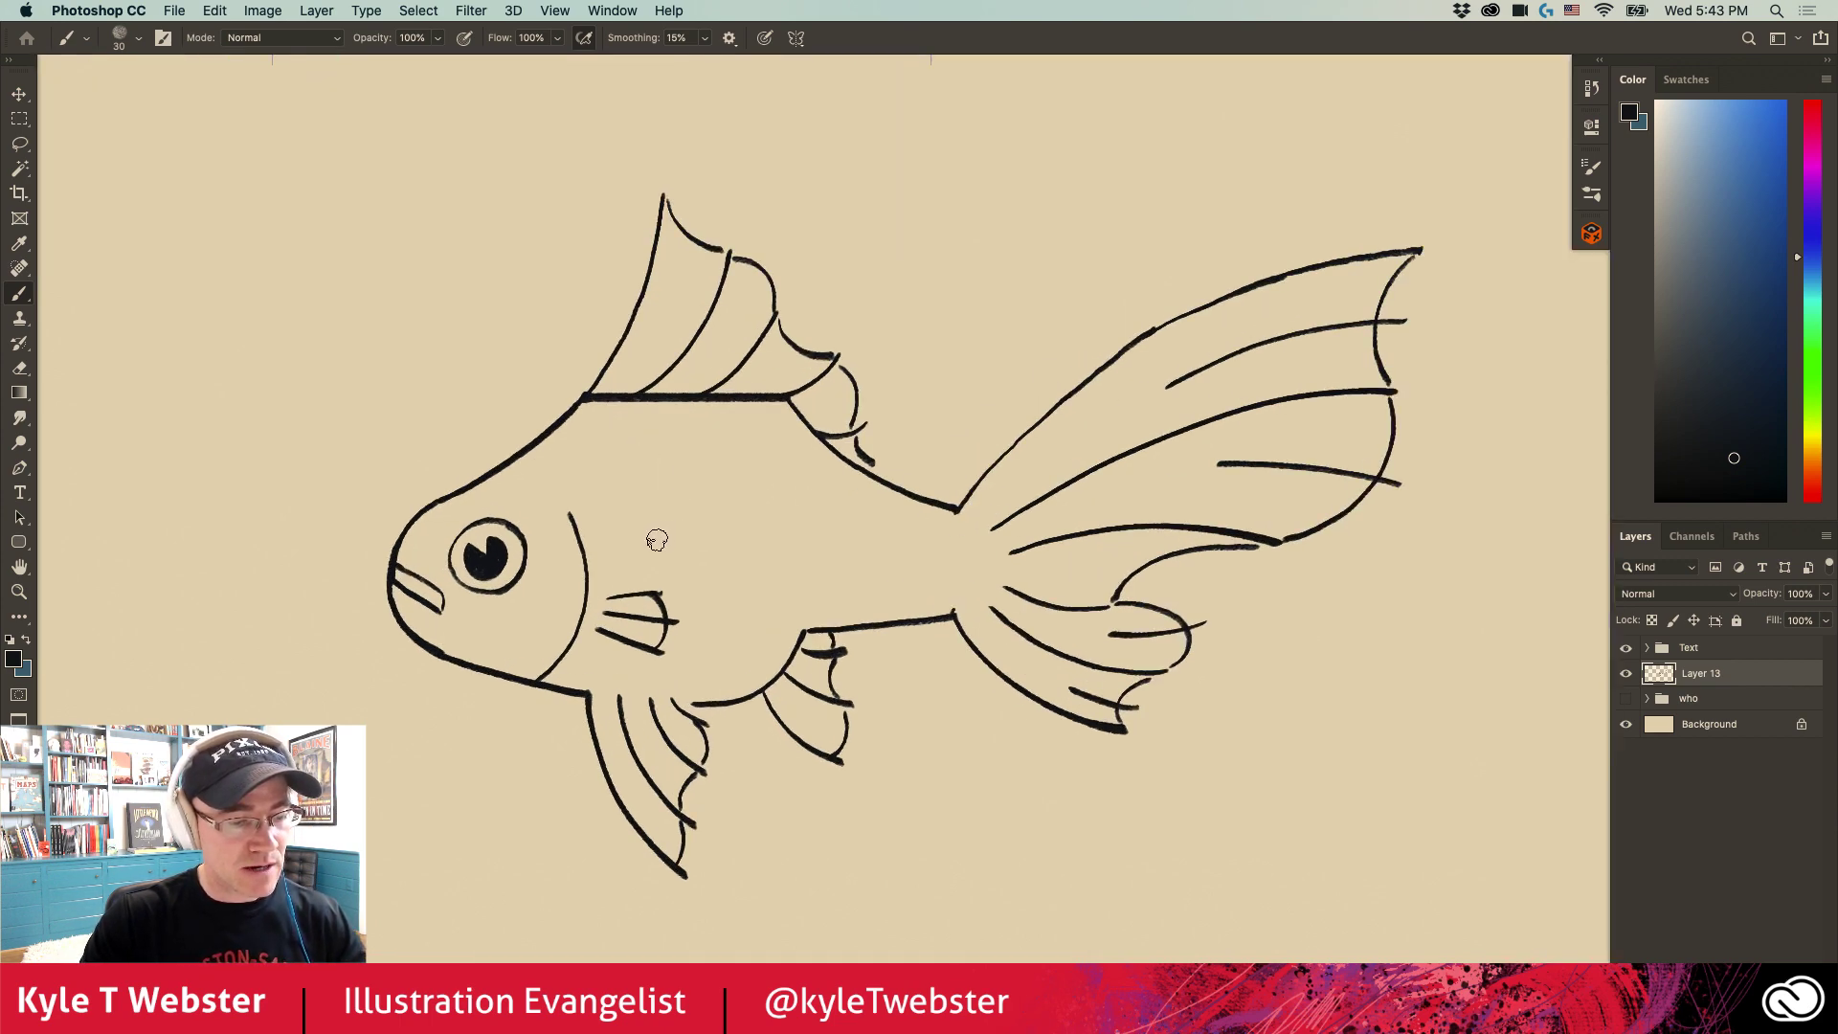
pyautogui.moveTo(657, 541); pyautogui.dragTo(654, 448)
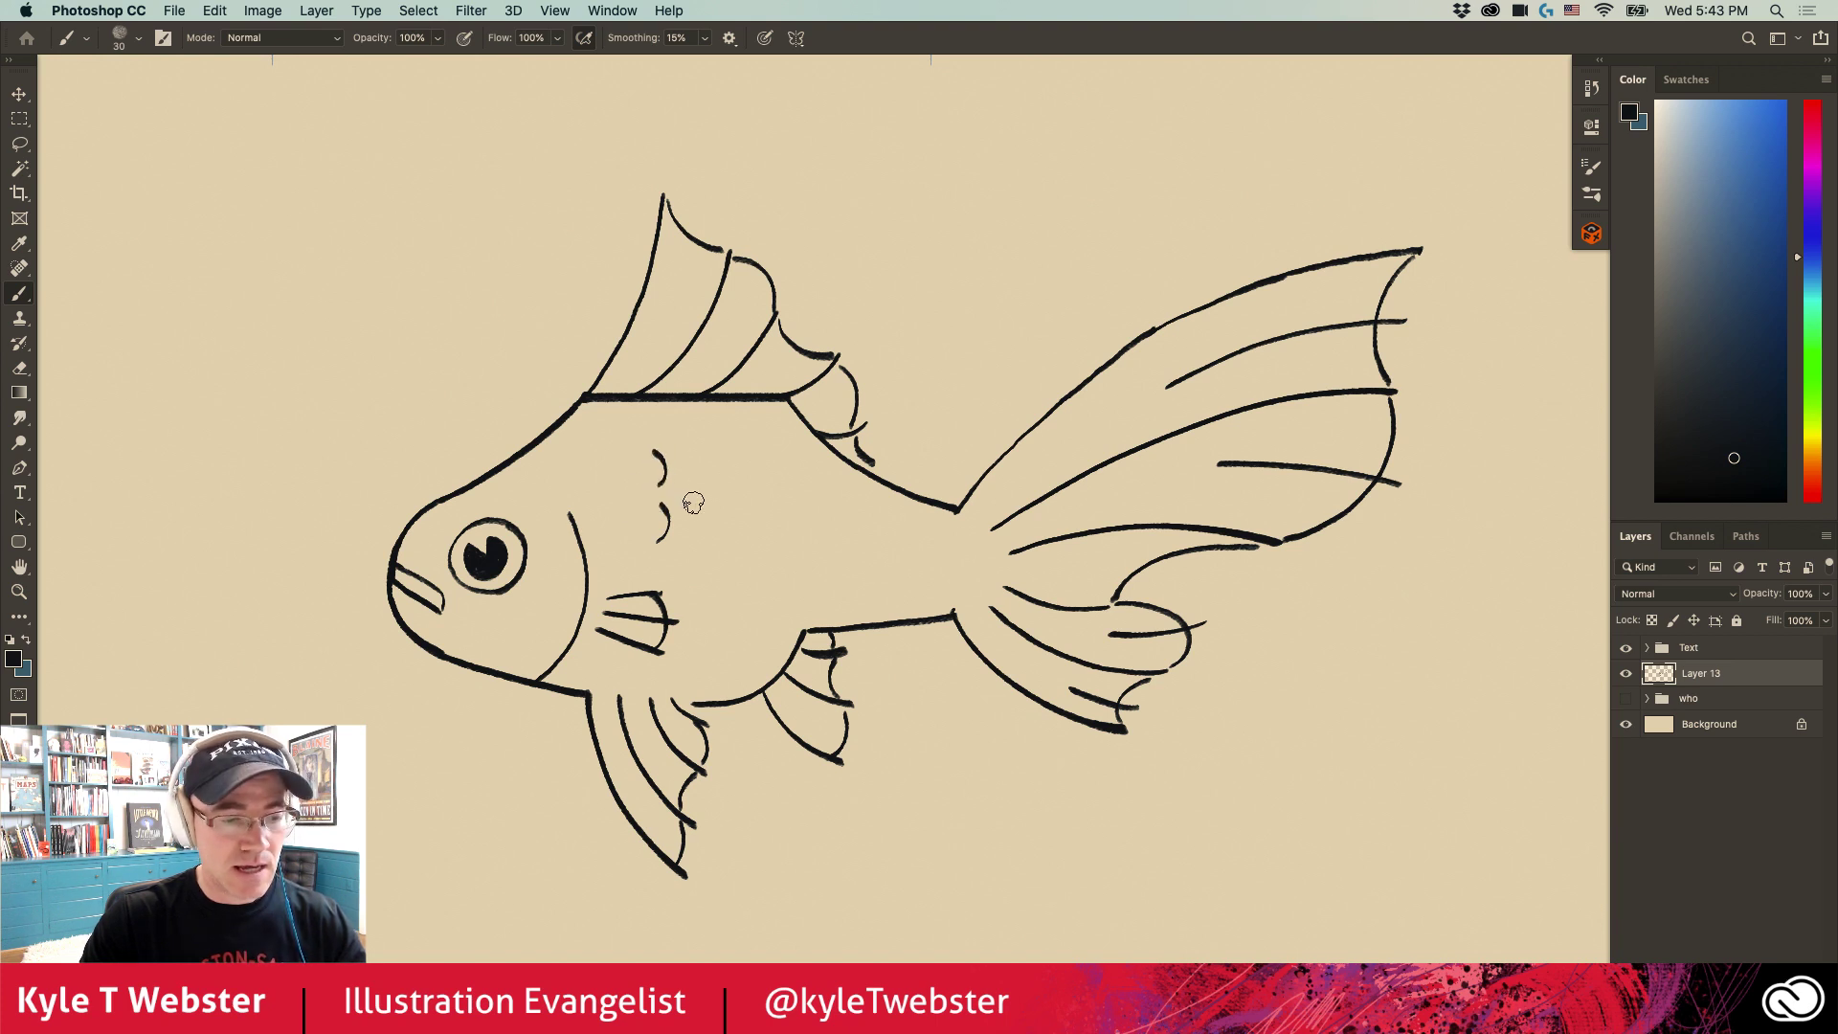
pyautogui.moveTo(684, 514); pyautogui.dragTo(684, 475)
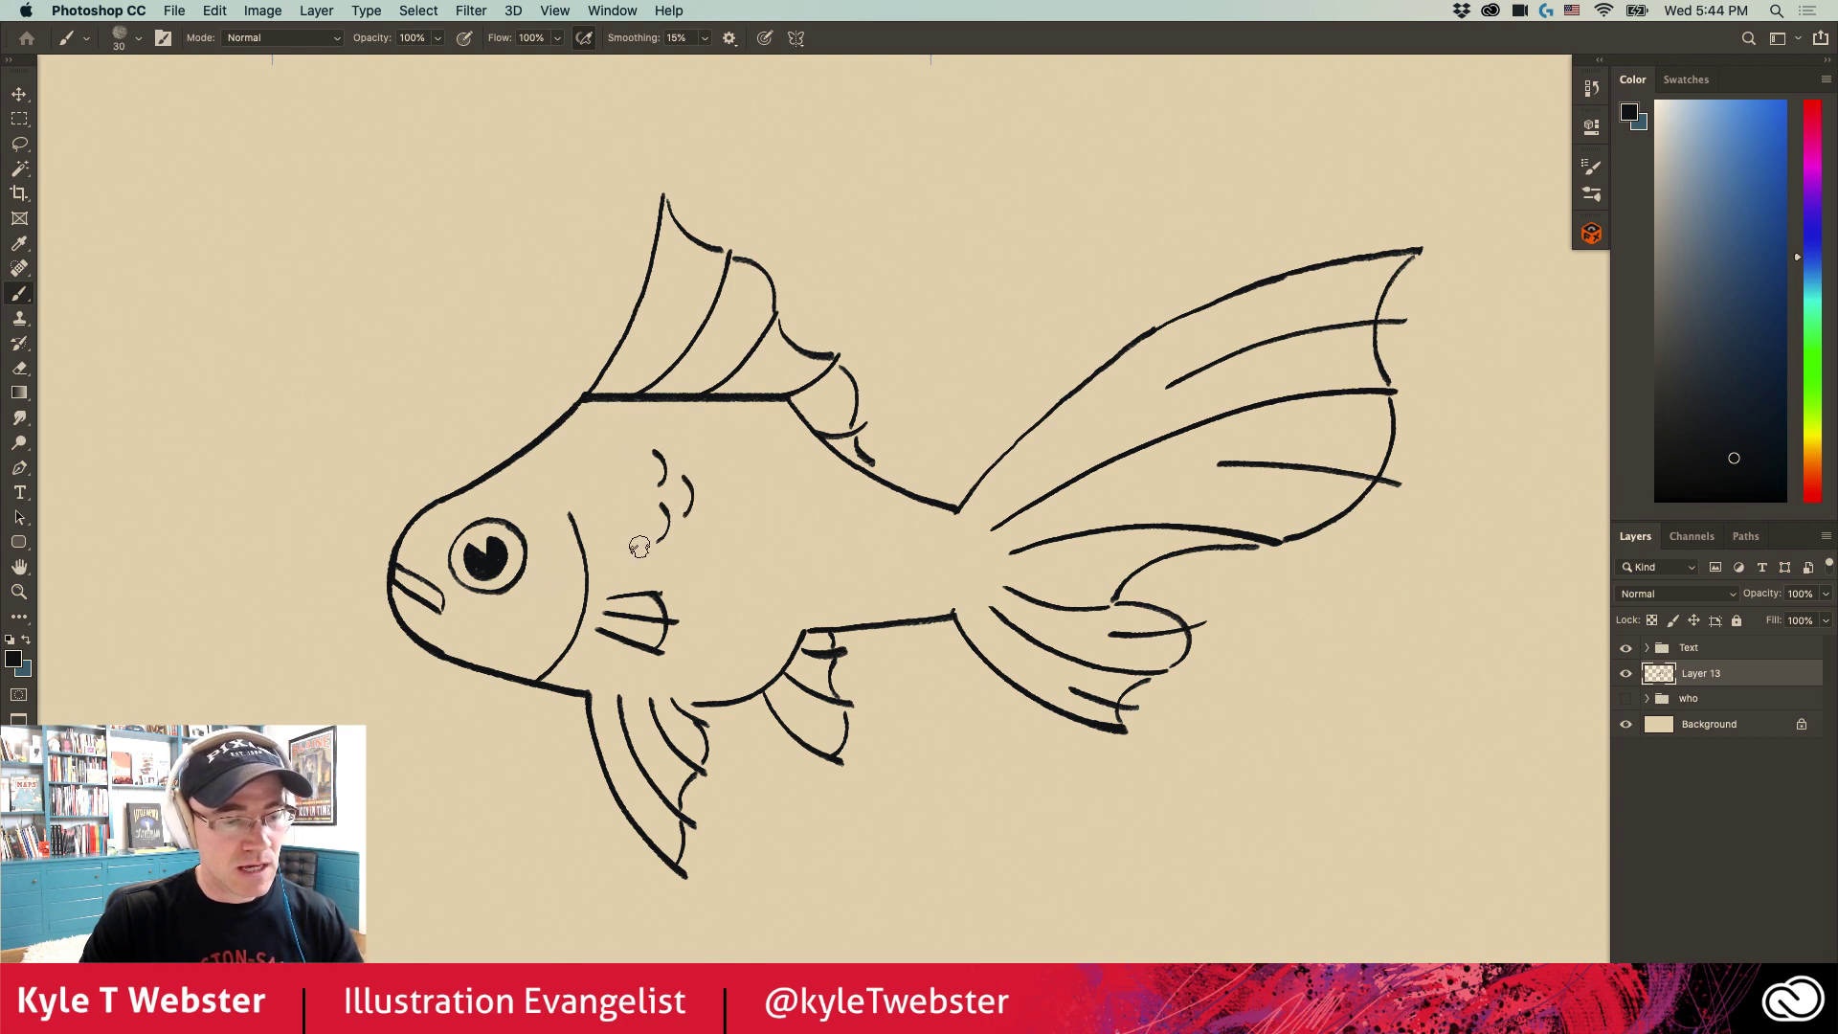
pyautogui.moveTo(687, 544); pyautogui.dragTo(681, 574)
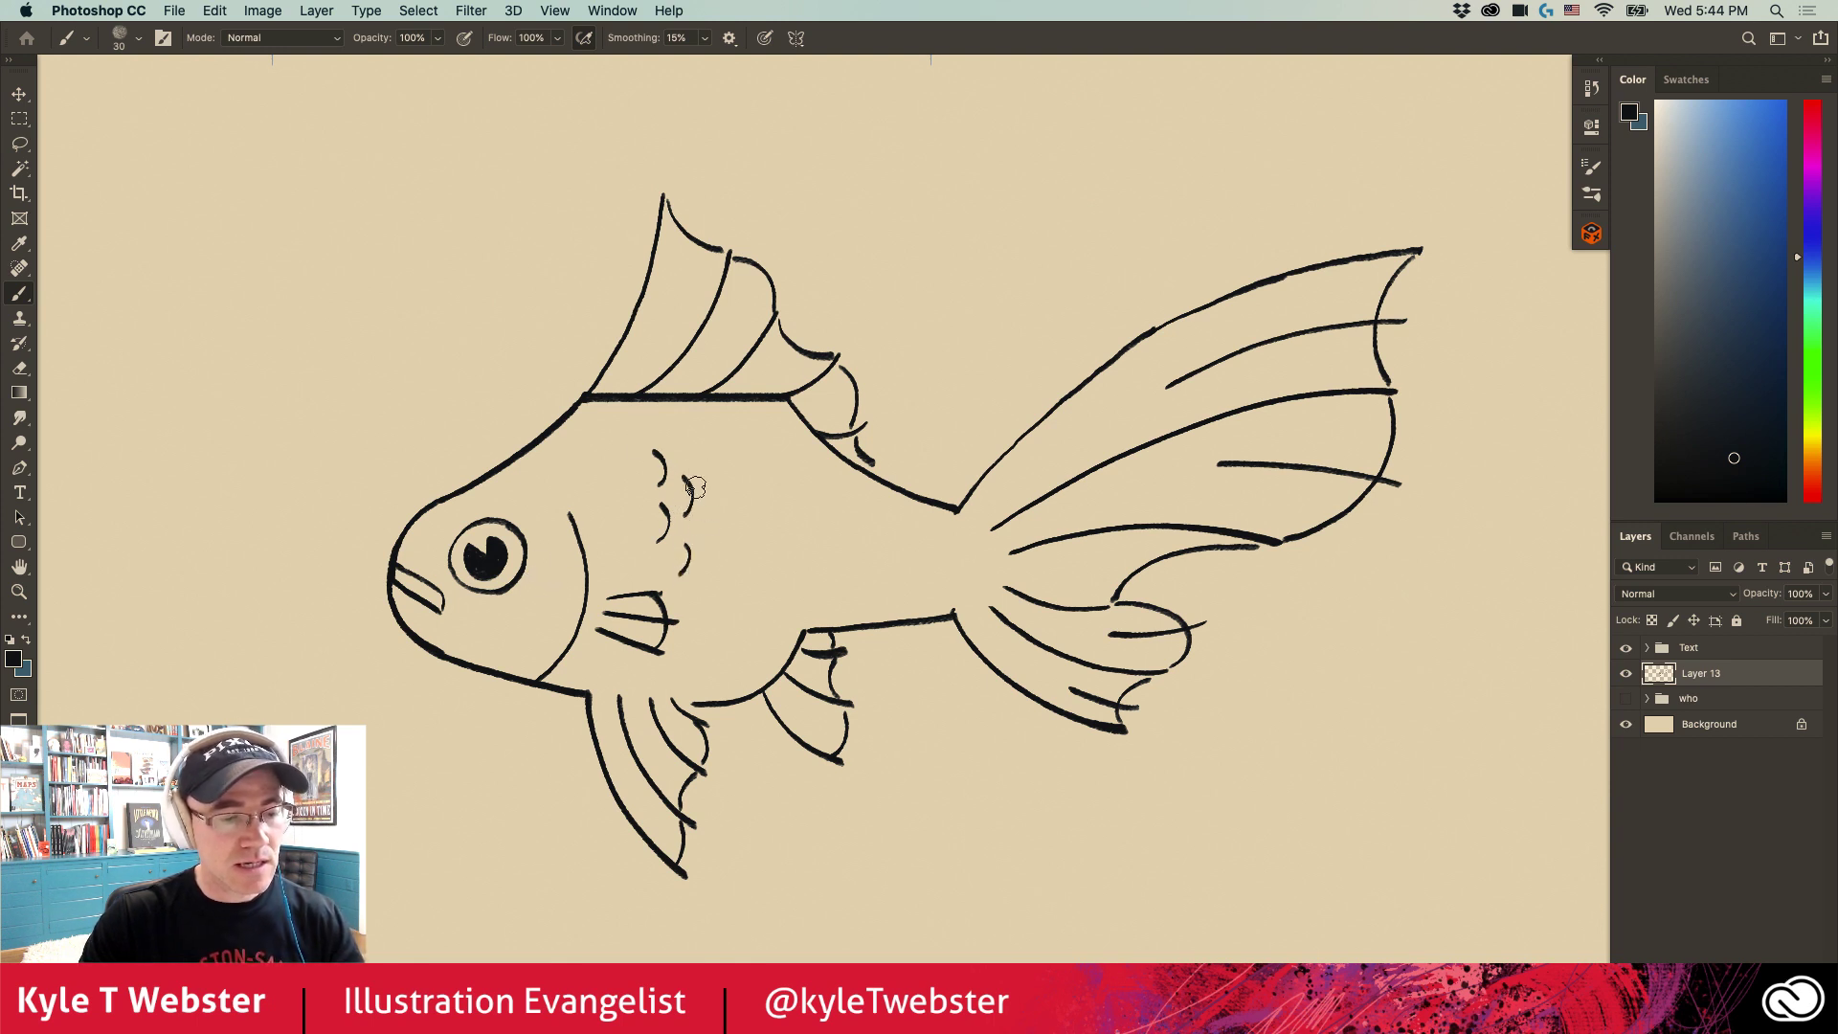
pyautogui.moveTo(714, 505); pyautogui.dragTo(709, 539)
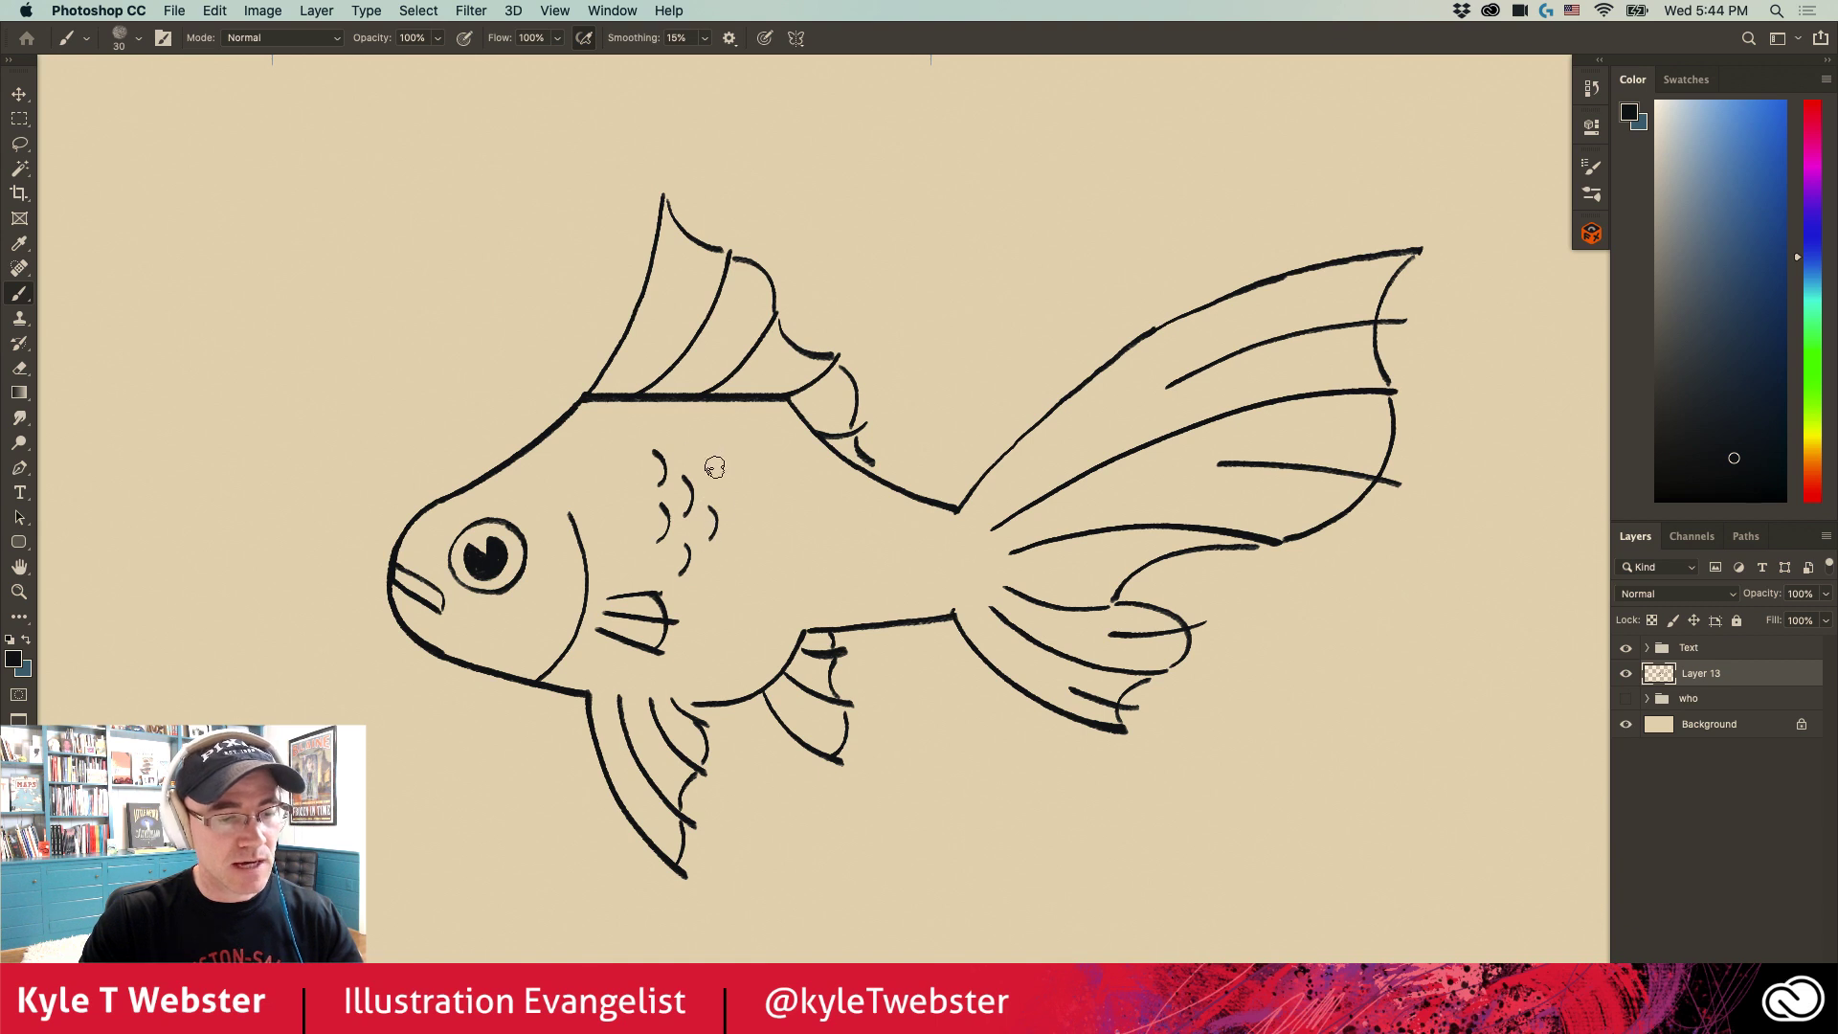
pyautogui.moveTo(724, 462); pyautogui.dragTo(723, 492)
pyautogui.moveTo(751, 562)
pyautogui.mouseDown()
pyautogui.moveTo(745, 592)
pyautogui.moveTo(769, 564)
pyautogui.moveTo(897, 555)
pyautogui.mouseUp()
pyautogui.moveTo(724, 622); pyautogui.dragTo(725, 642)
pyautogui.press('super+minus')
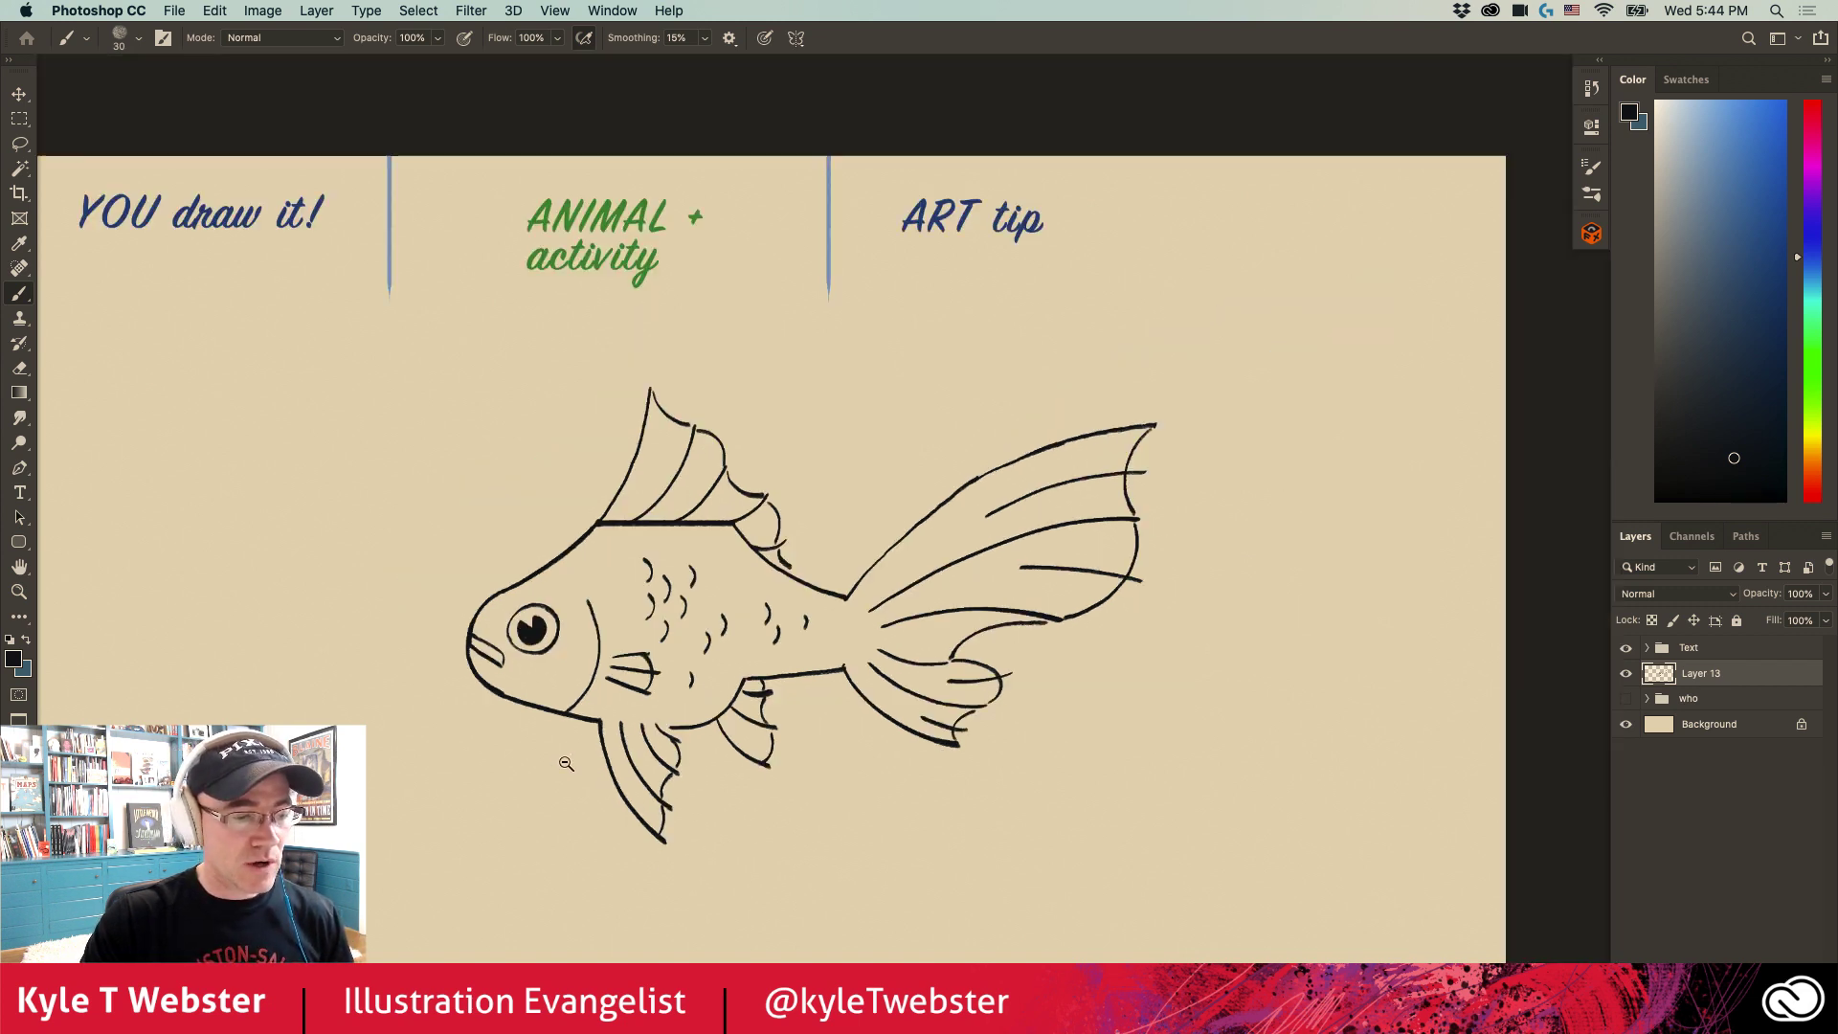
pyautogui.moveTo(533, 771); pyautogui.dragTo(614, 709)
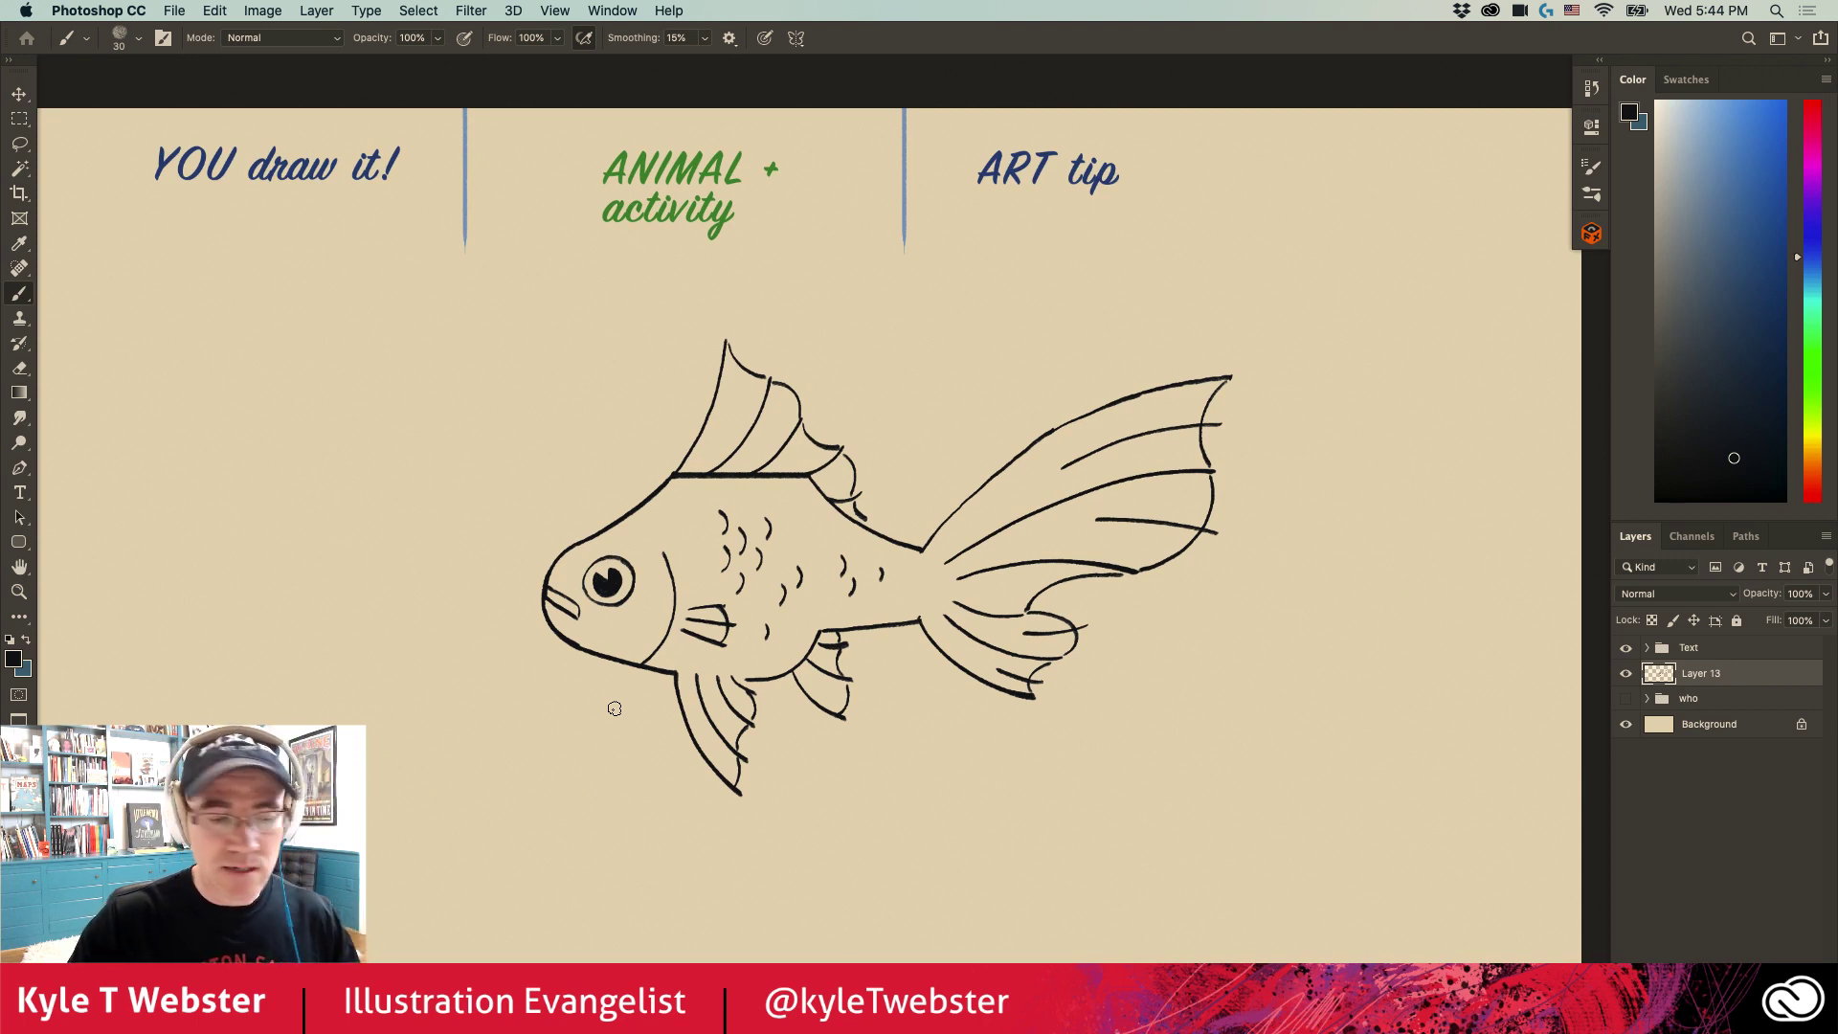
# Step: Draw a rising trail of six round bubbles of varying sizes in front of and above the fish's mouth
pyautogui.scroll(3, 513, 539)
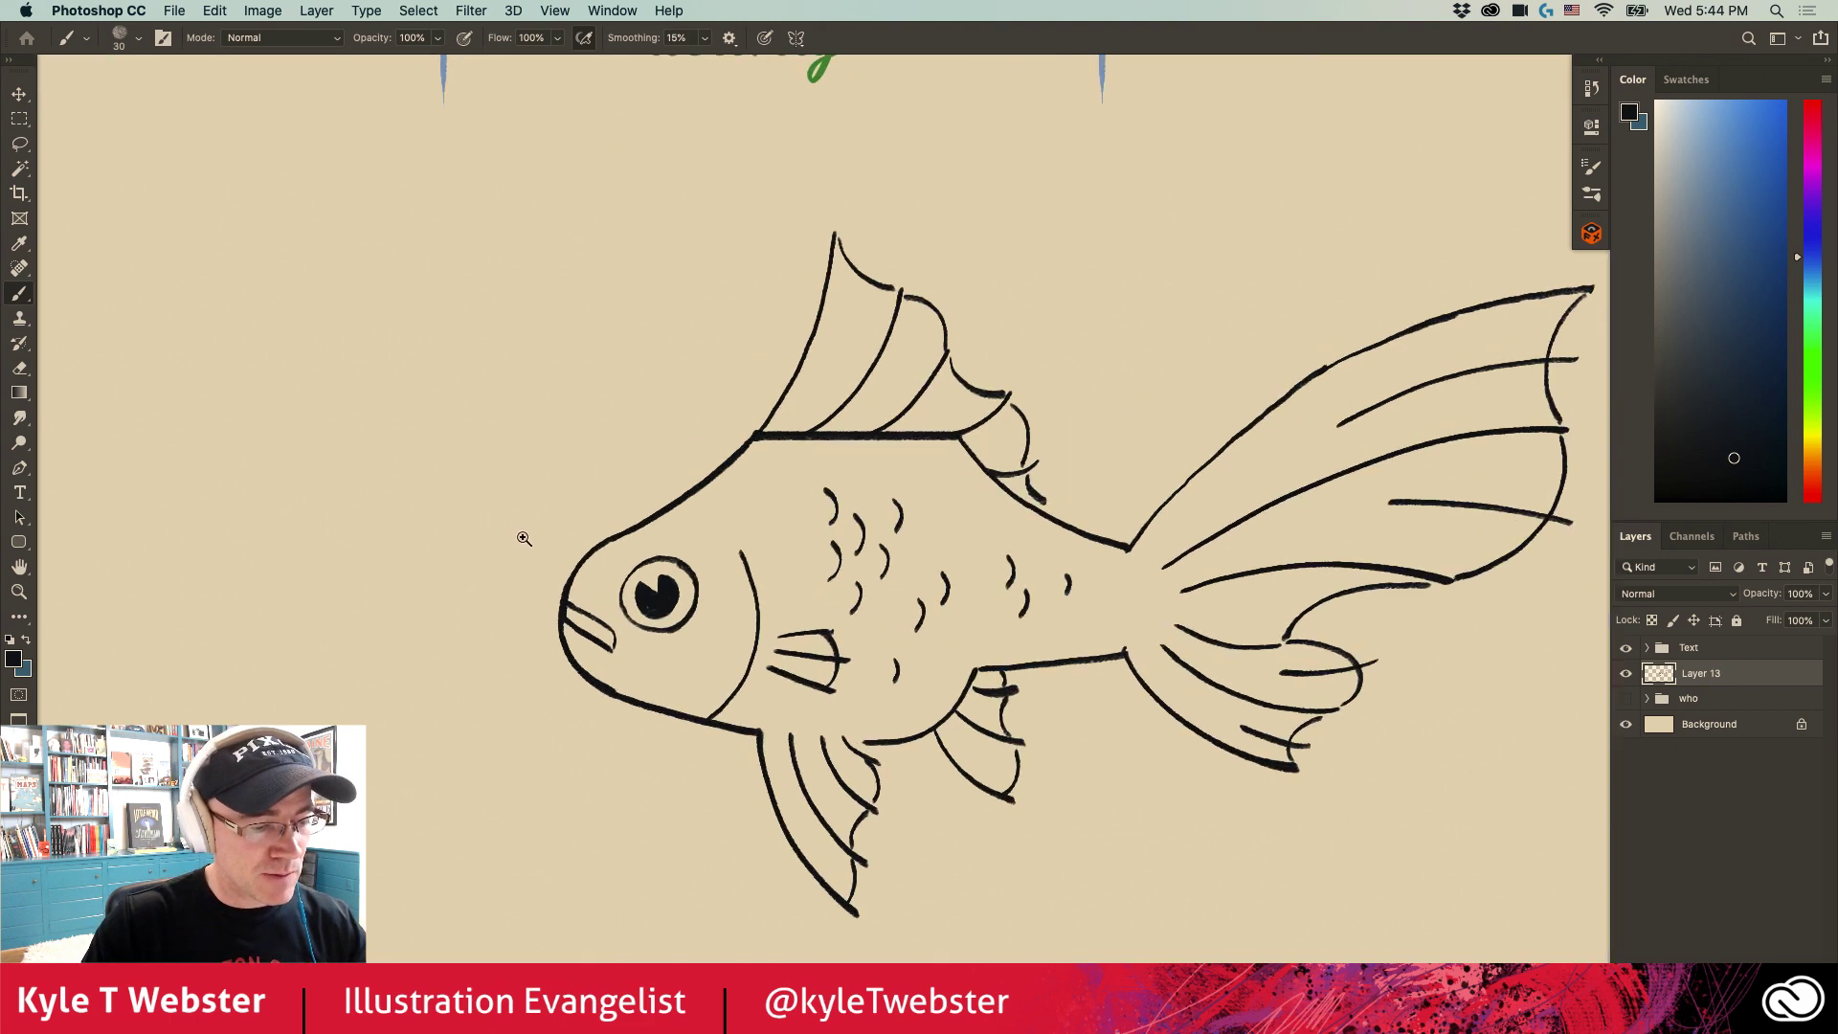
pyautogui.moveTo(521, 542)
pyautogui.mouseDown()
pyautogui.moveTo(485, 555)
pyautogui.moveTo(498, 583)
pyautogui.moveTo(532, 567)
pyautogui.moveTo(524, 541)
pyautogui.moveTo(461, 509)
pyautogui.moveTo(501, 467)
pyautogui.moveTo(456, 482)
pyautogui.mouseUp()
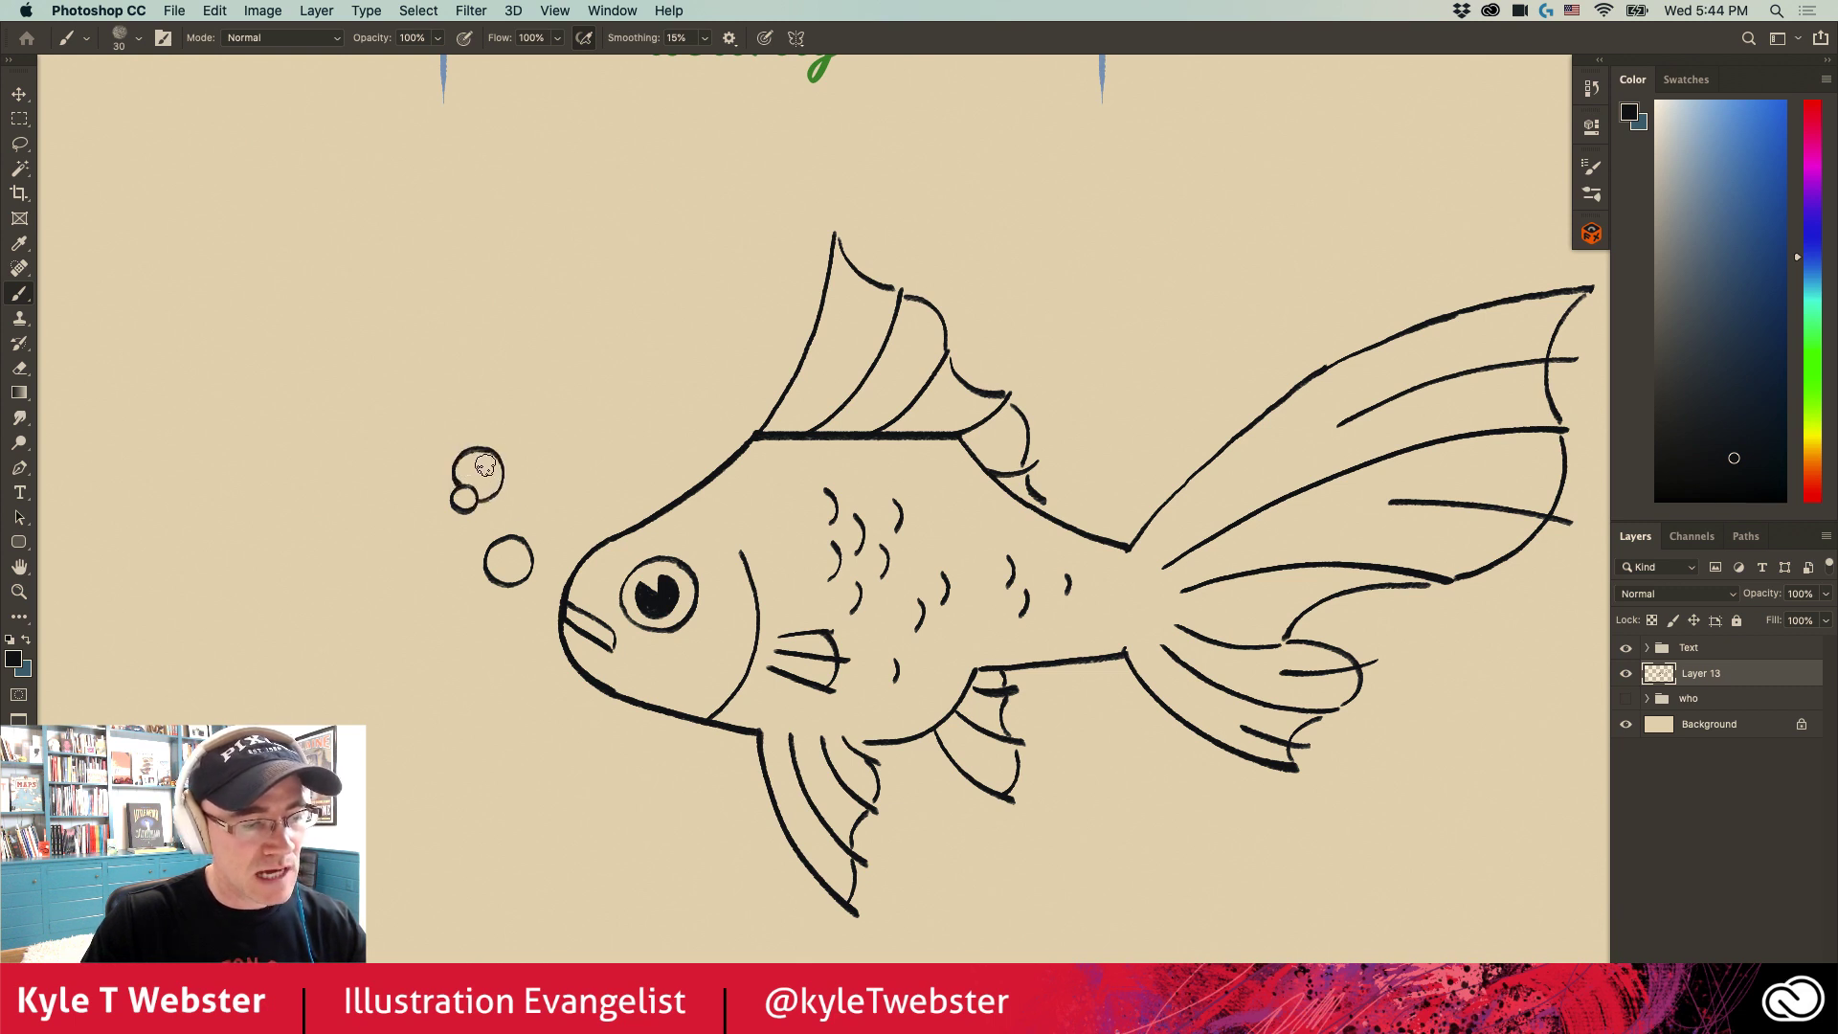
pyautogui.moveTo(441, 412)
pyautogui.mouseDown()
pyautogui.moveTo(408, 381)
pyautogui.moveTo(419, 399)
pyautogui.mouseUp()
pyautogui.moveTo(455, 339); pyautogui.dragTo(452, 340)
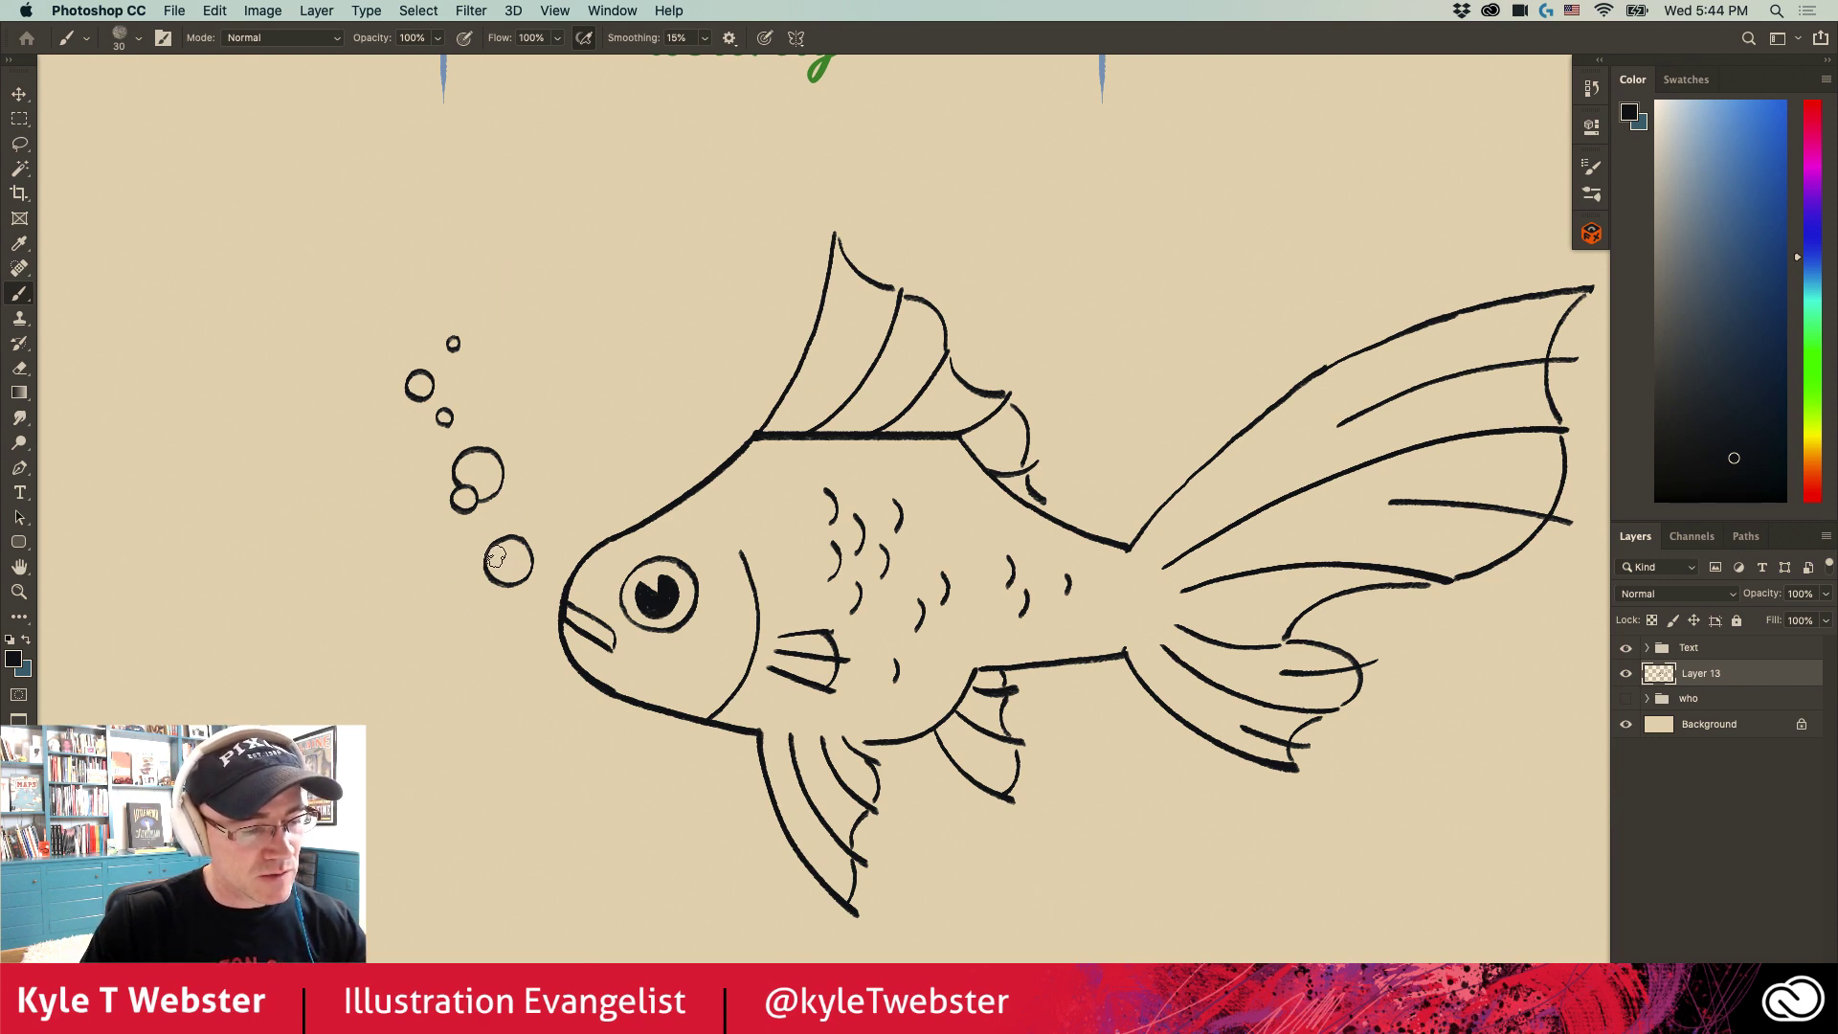
# Step: Add small curved highlight marks inside the larger bubbles in front of the fish's mouth
pyautogui.scroll(1, 488, 562)
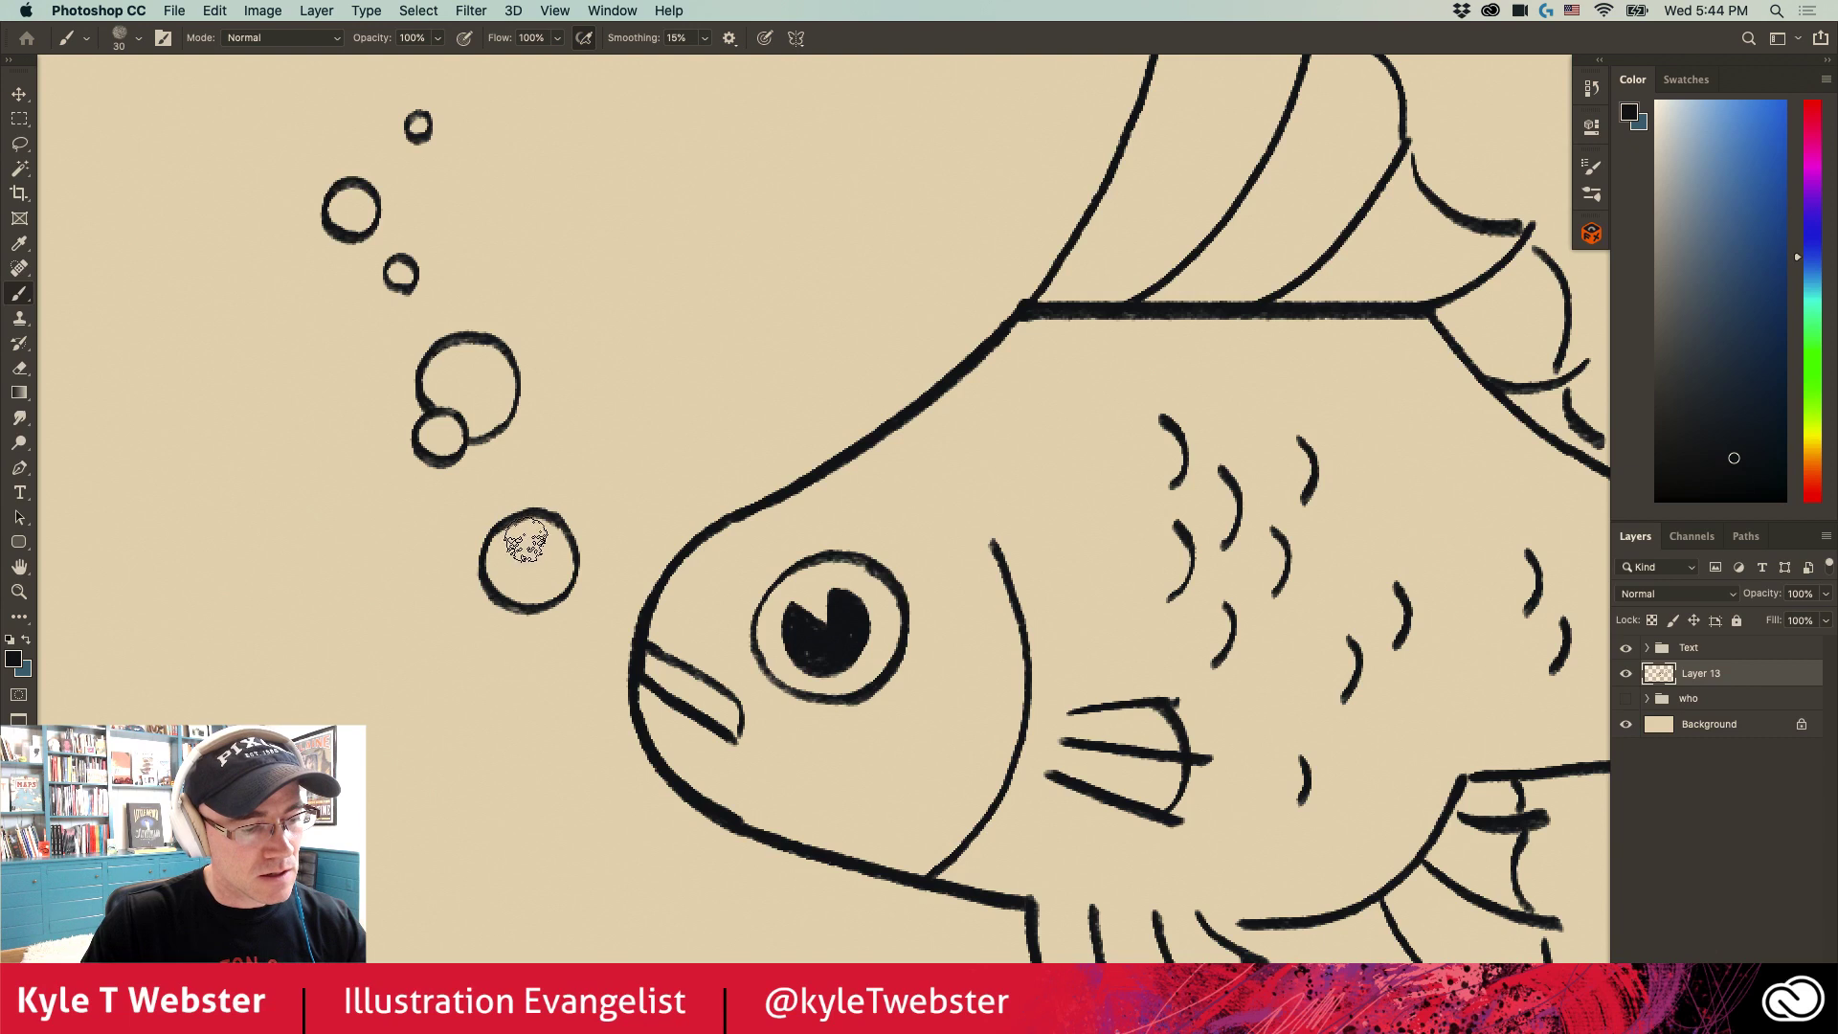
pyautogui.moveTo(523, 542); pyautogui.dragTo(514, 559)
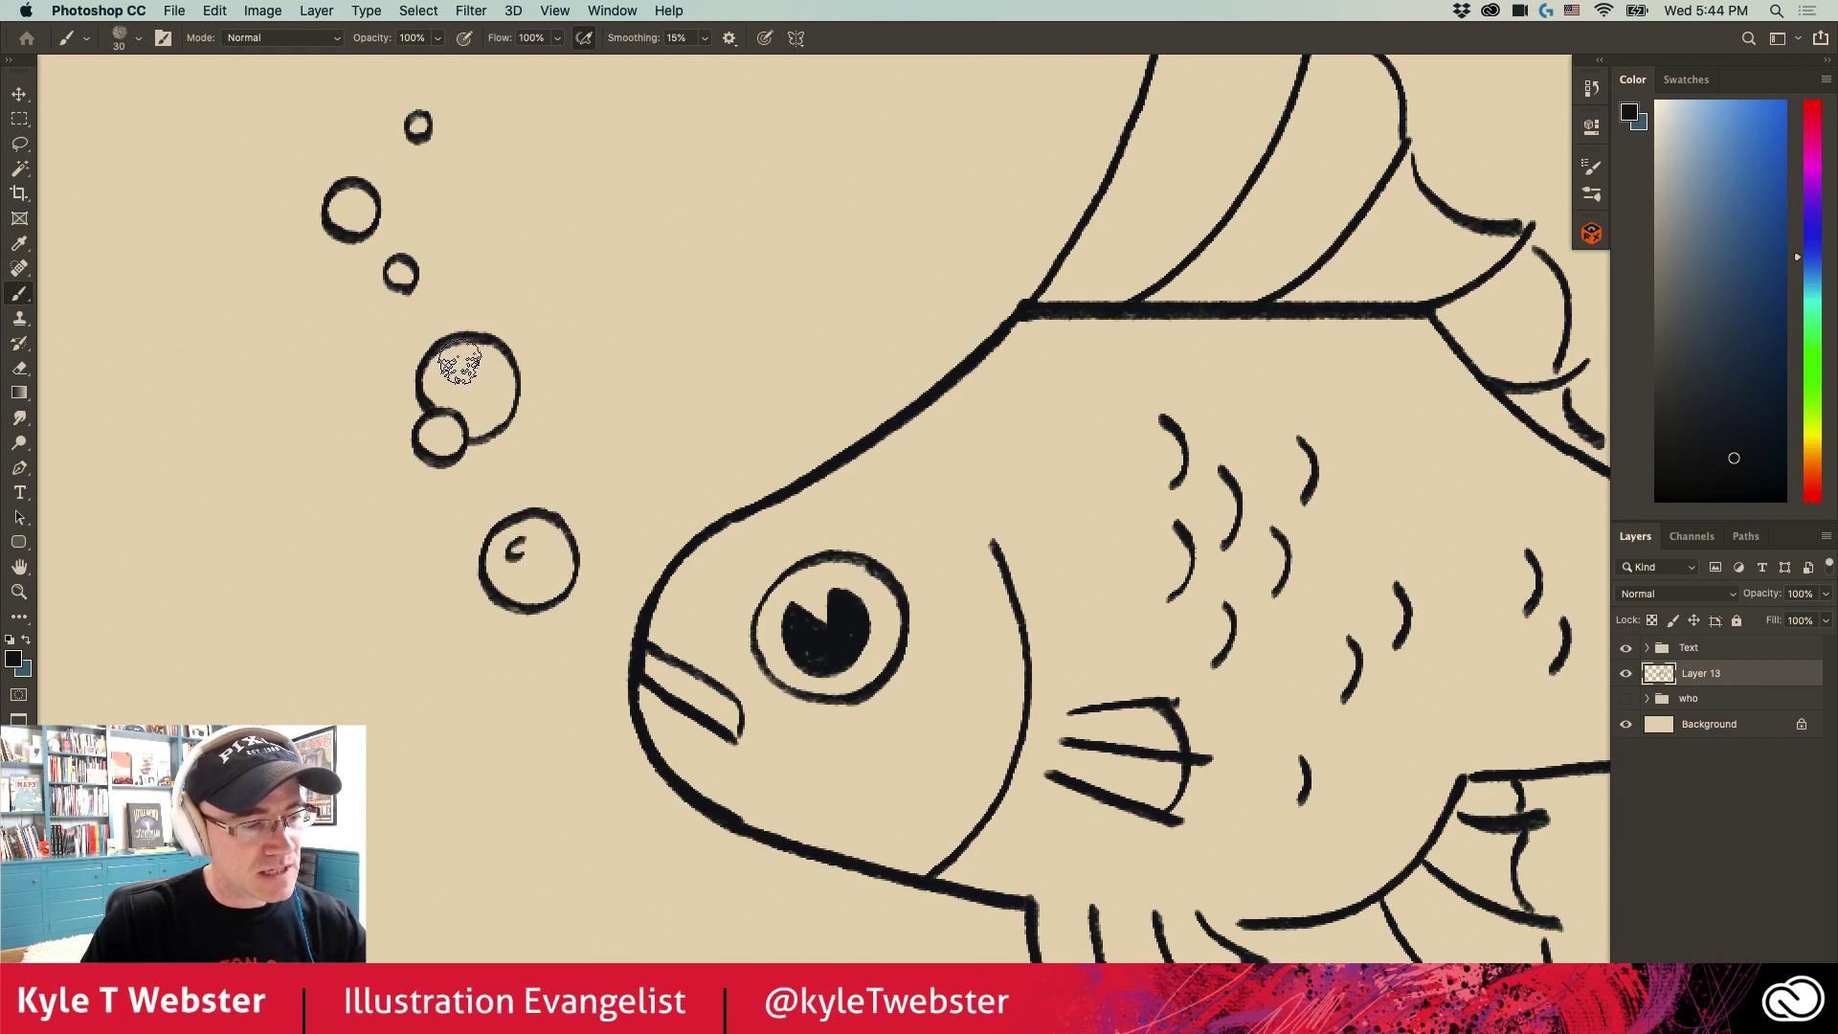
pyautogui.scroll(4, 393, 341)
pyautogui.hscroll(-3, 394, 340)
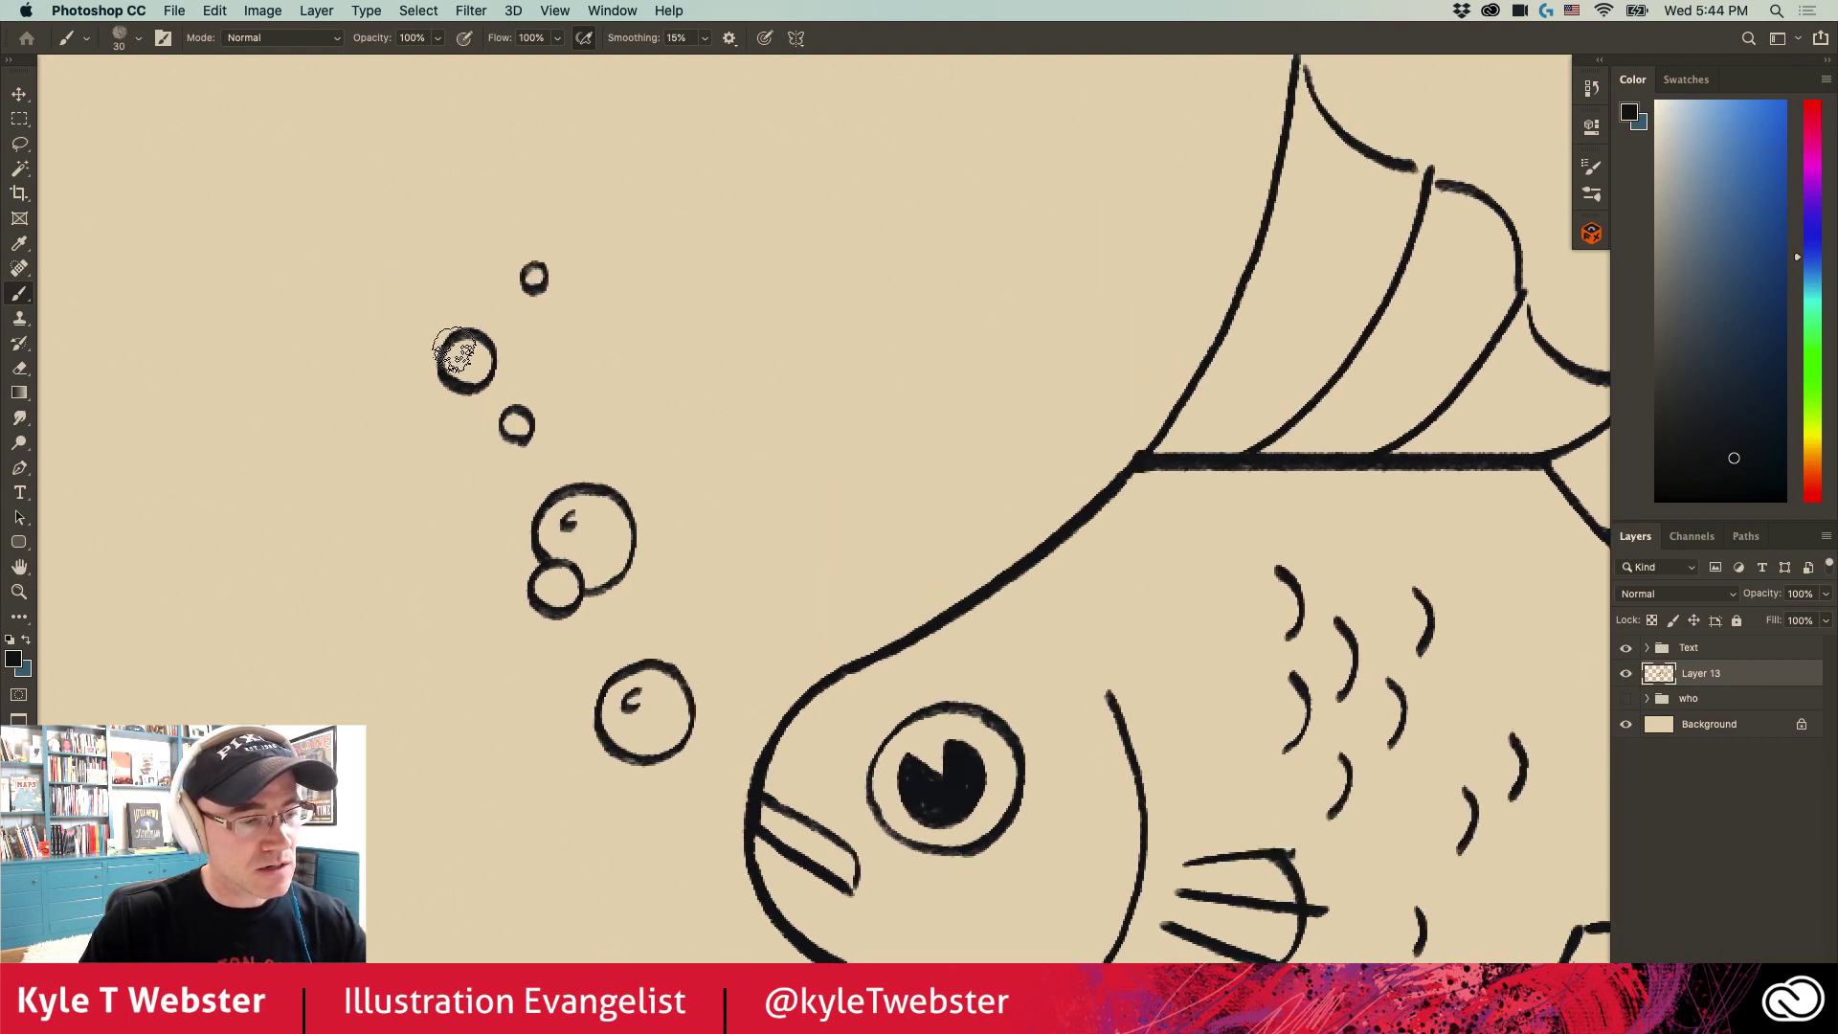
pyautogui.scroll(-3, 476, 677)
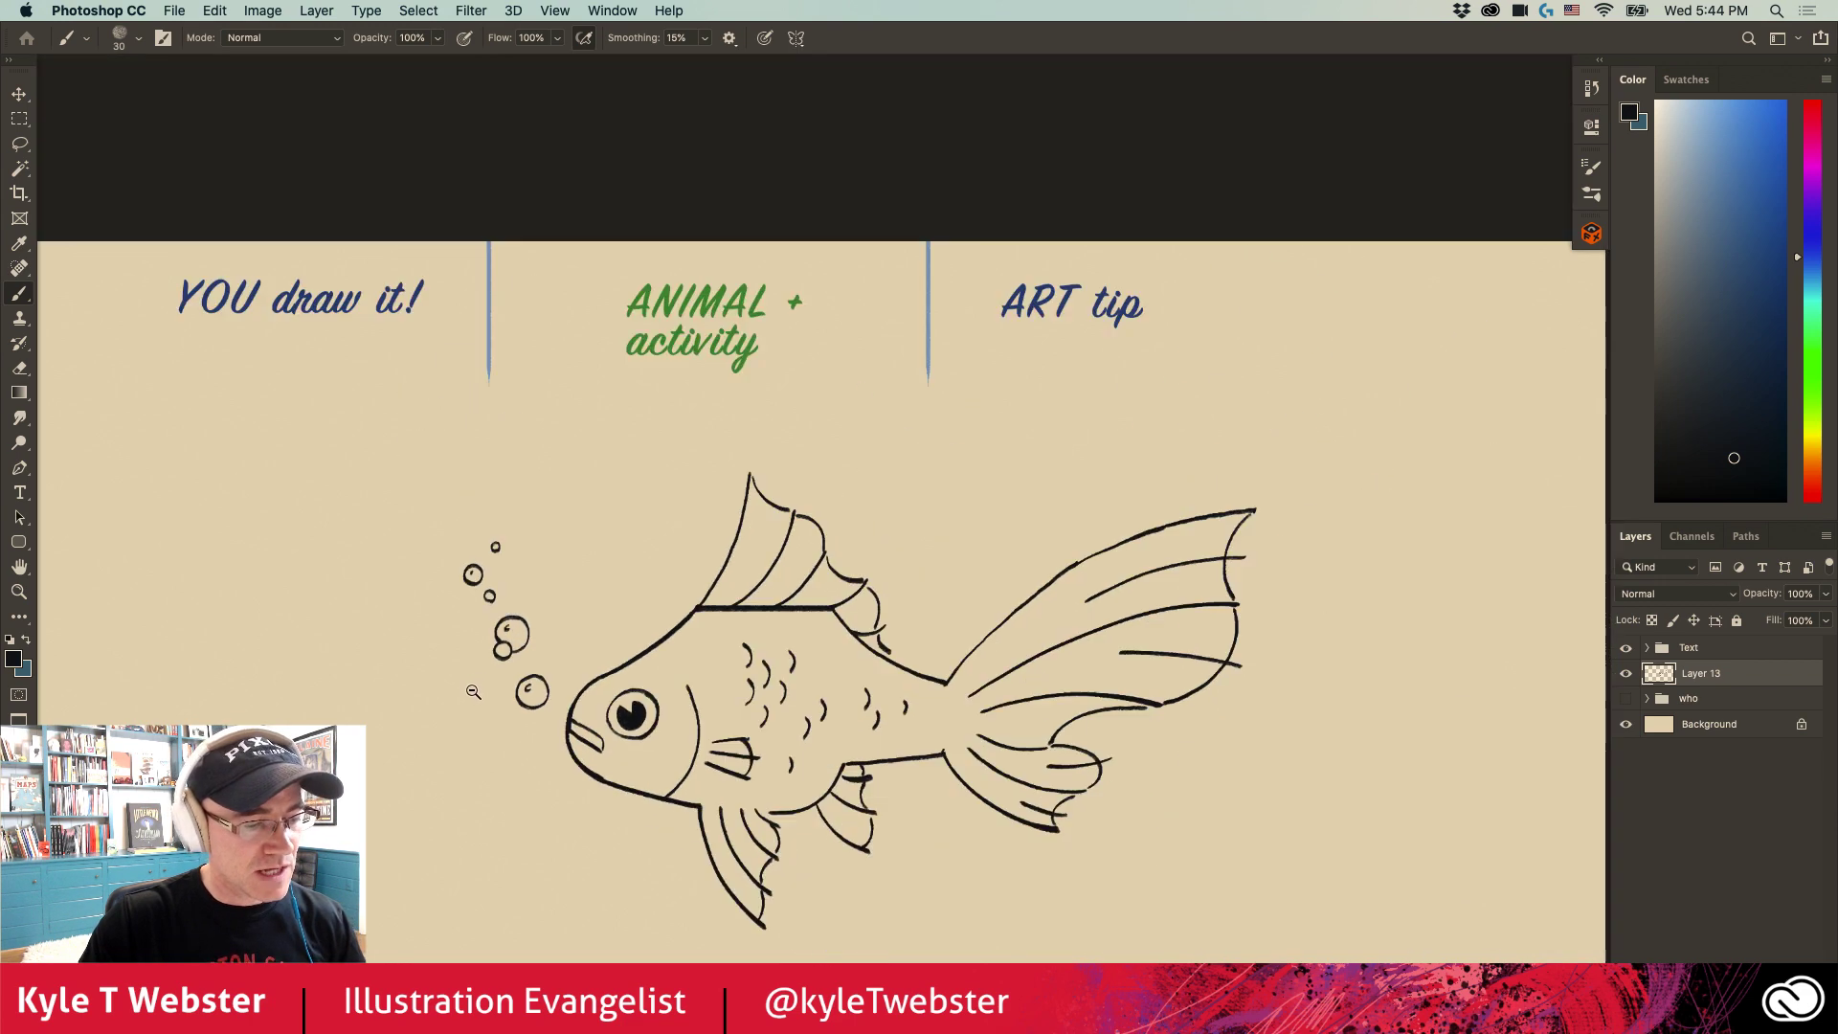
pyautogui.scroll(-5, 450, 679)
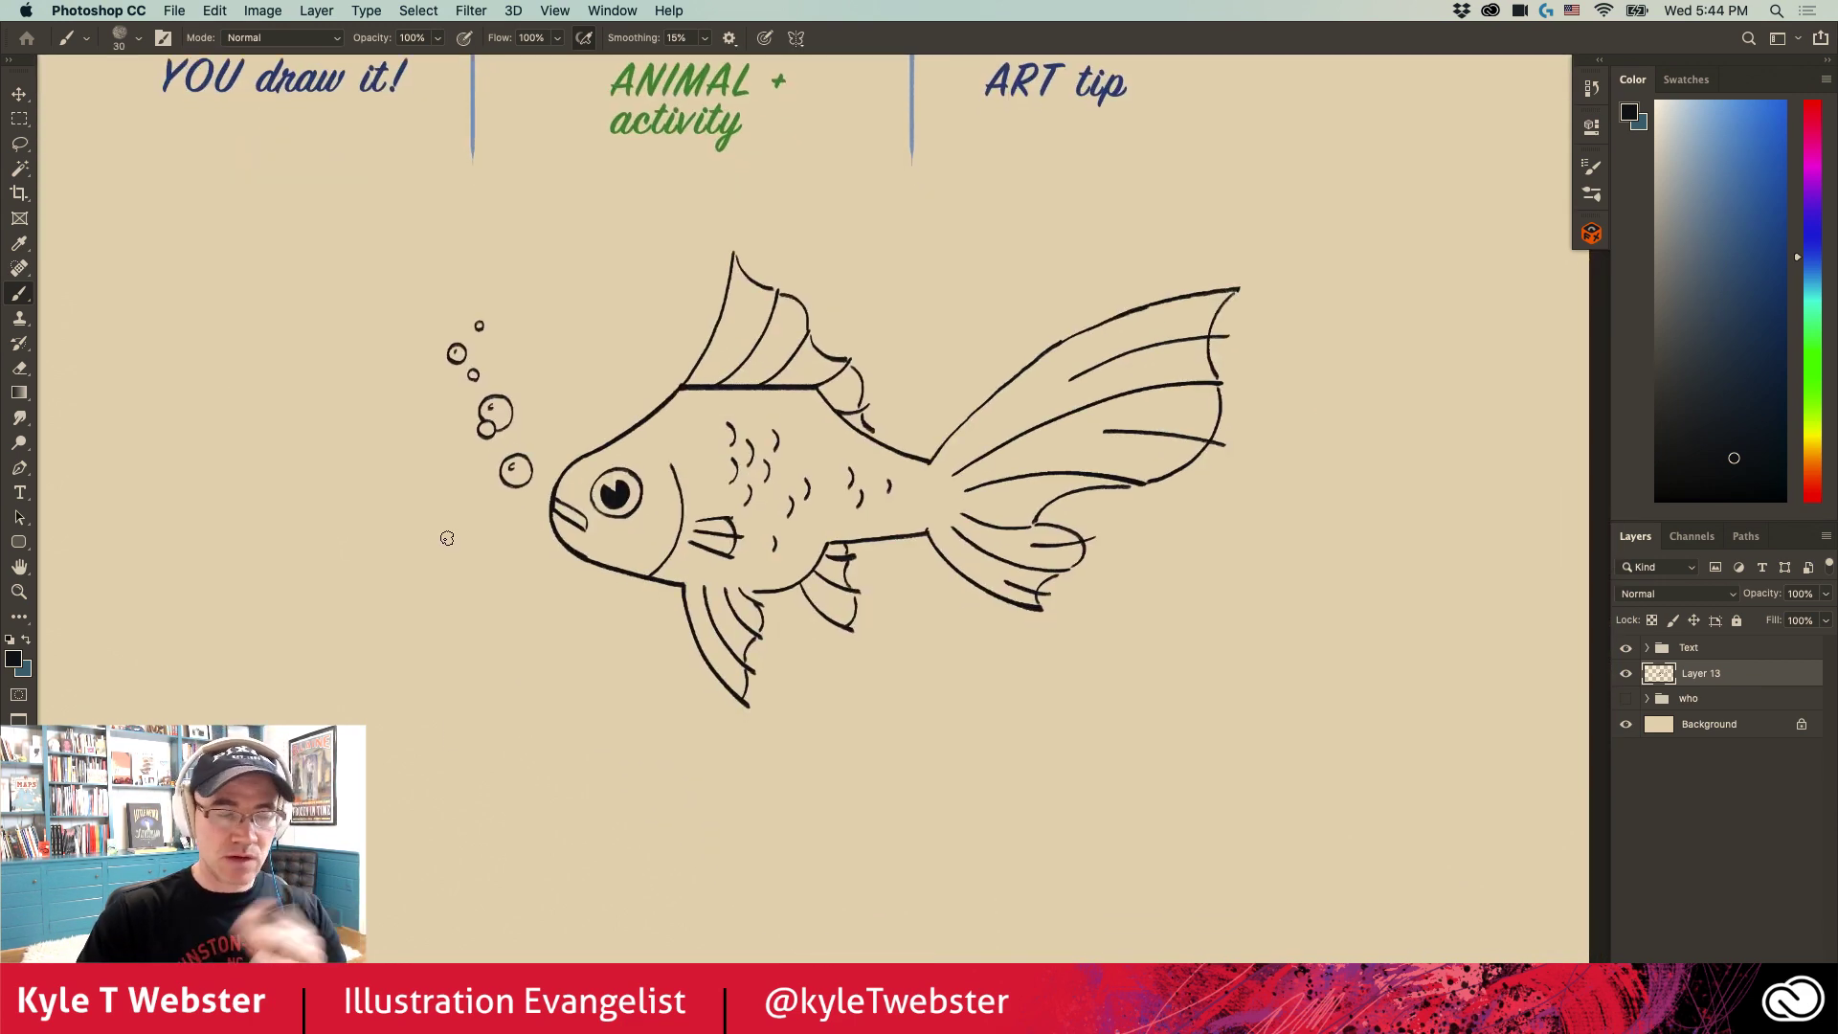
# Step: Draw four wavy seaweed stems of differing lengths below the fish, two beneath the tail and two beneath the body
pyautogui.hscroll(2, 545, 654)
pyautogui.scroll(1, 545, 653)
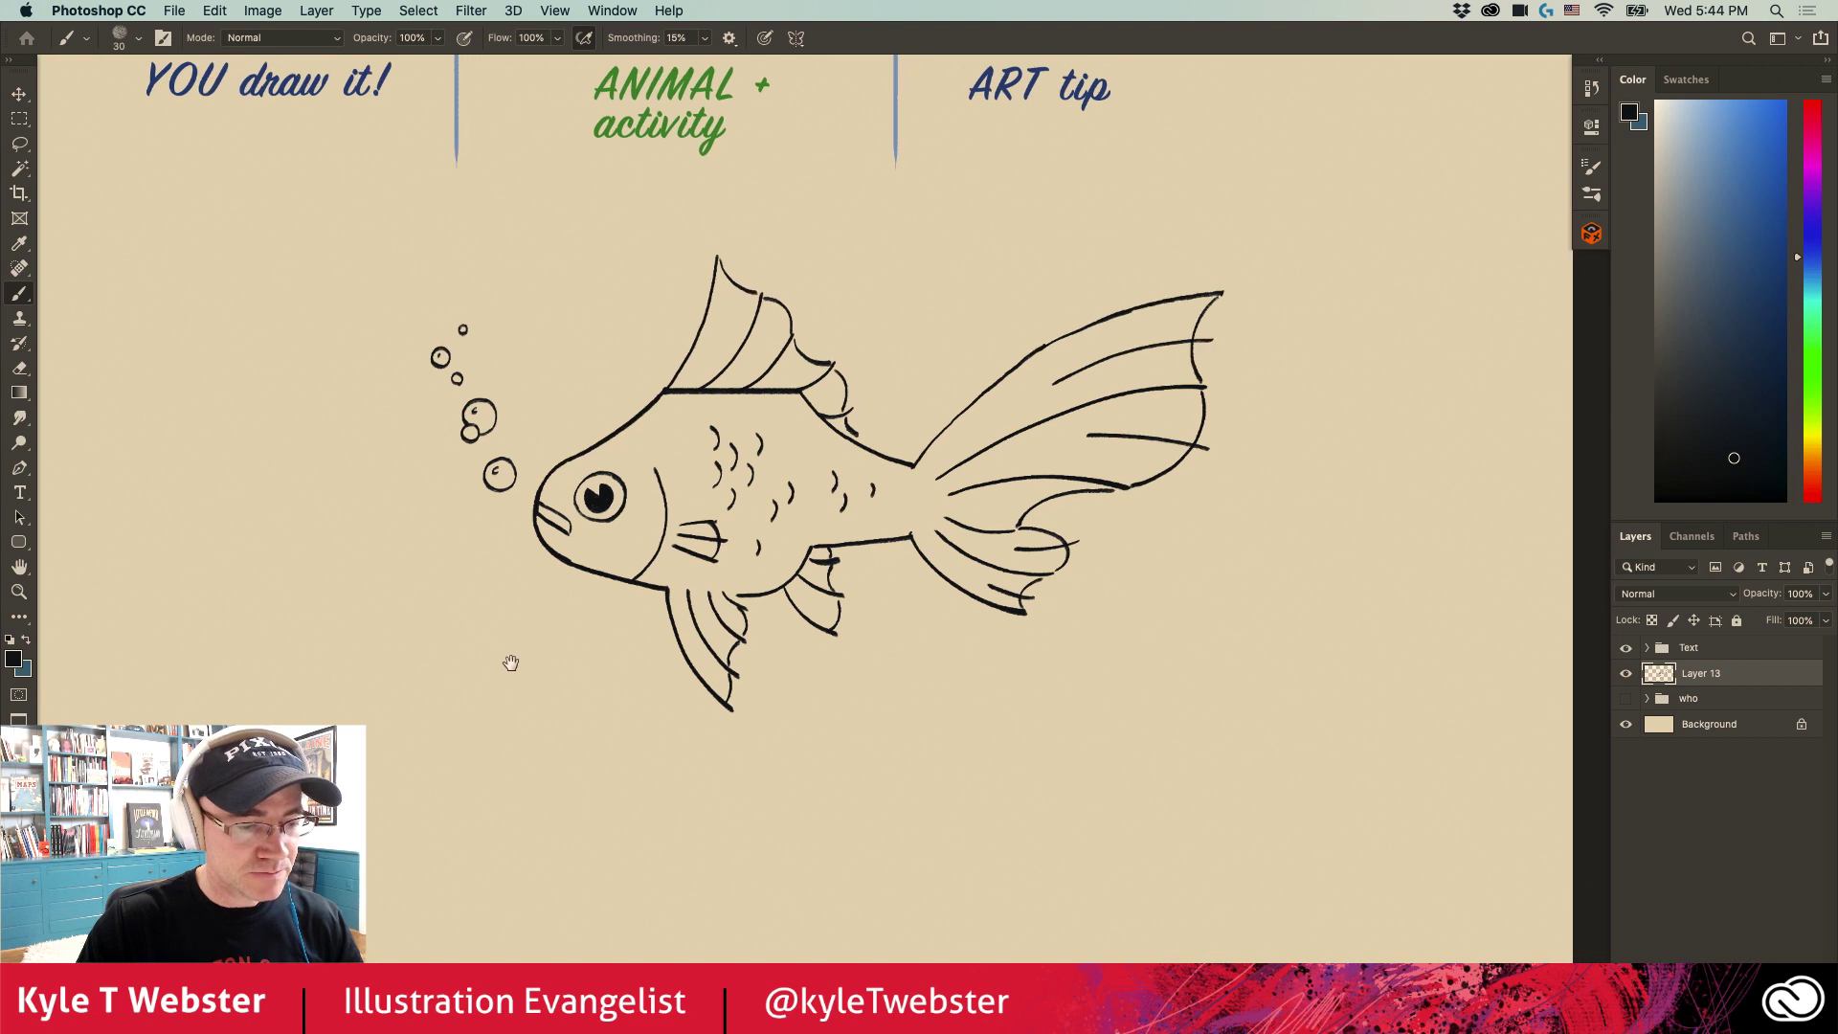
pyautogui.moveTo(949, 795)
pyautogui.mouseDown()
pyautogui.moveTo(1054, 723)
pyautogui.moveTo(1139, 595)
pyautogui.moveTo(1258, 521)
pyautogui.mouseUp()
pyautogui.moveTo(1085, 789); pyautogui.dragTo(1268, 643)
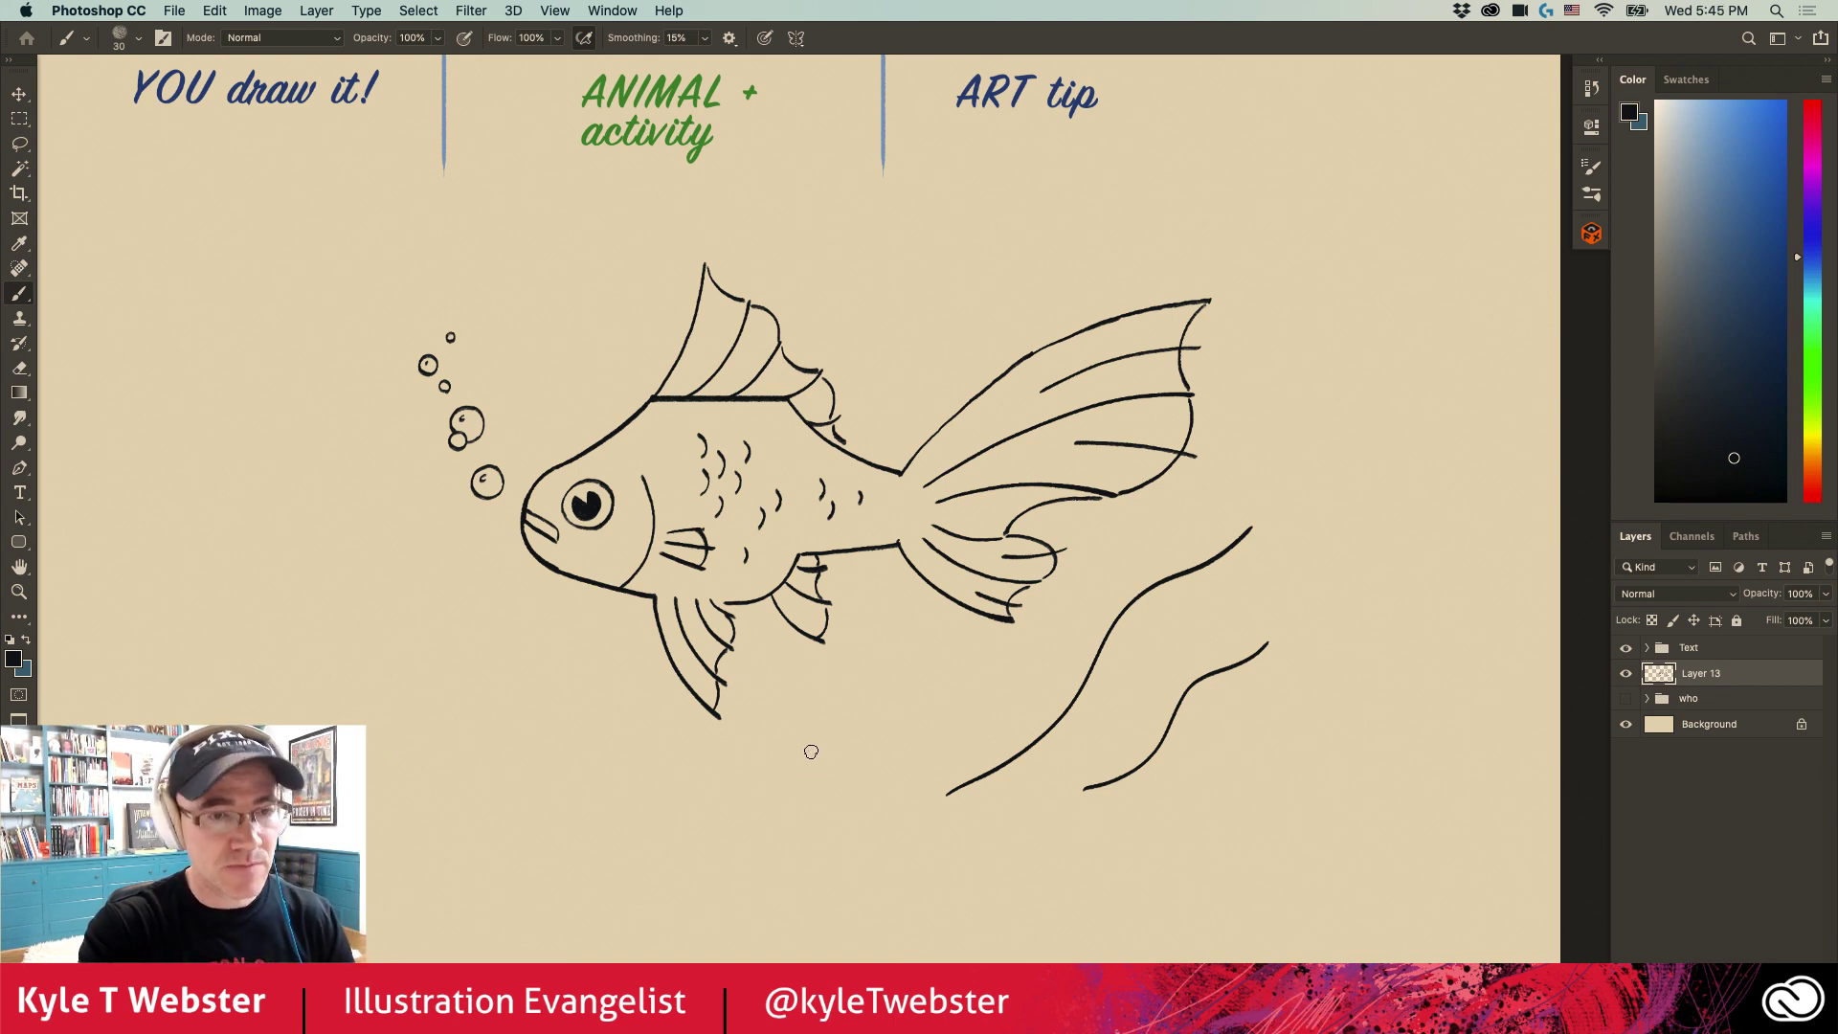
pyautogui.moveTo(840, 772)
pyautogui.mouseDown()
pyautogui.moveTo(889, 693)
pyautogui.moveTo(948, 650)
pyautogui.mouseUp()
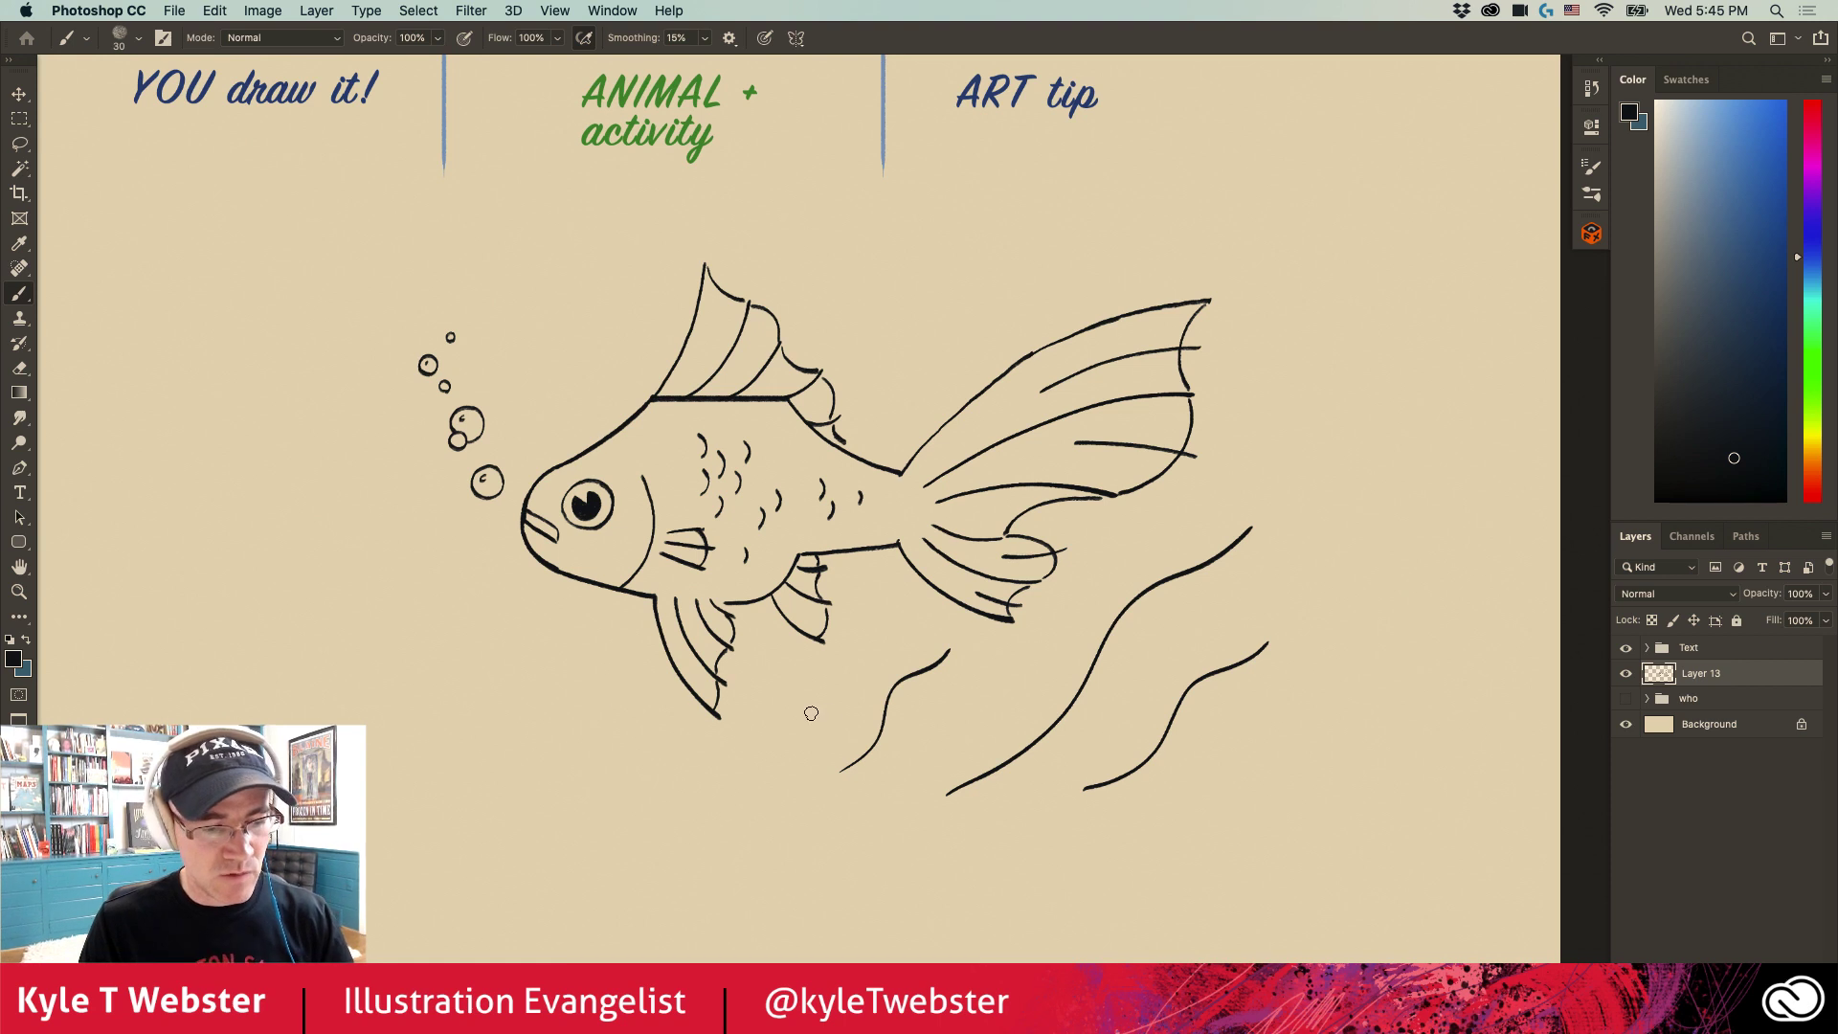
pyautogui.moveTo(539, 759); pyautogui.dragTo(601, 626)
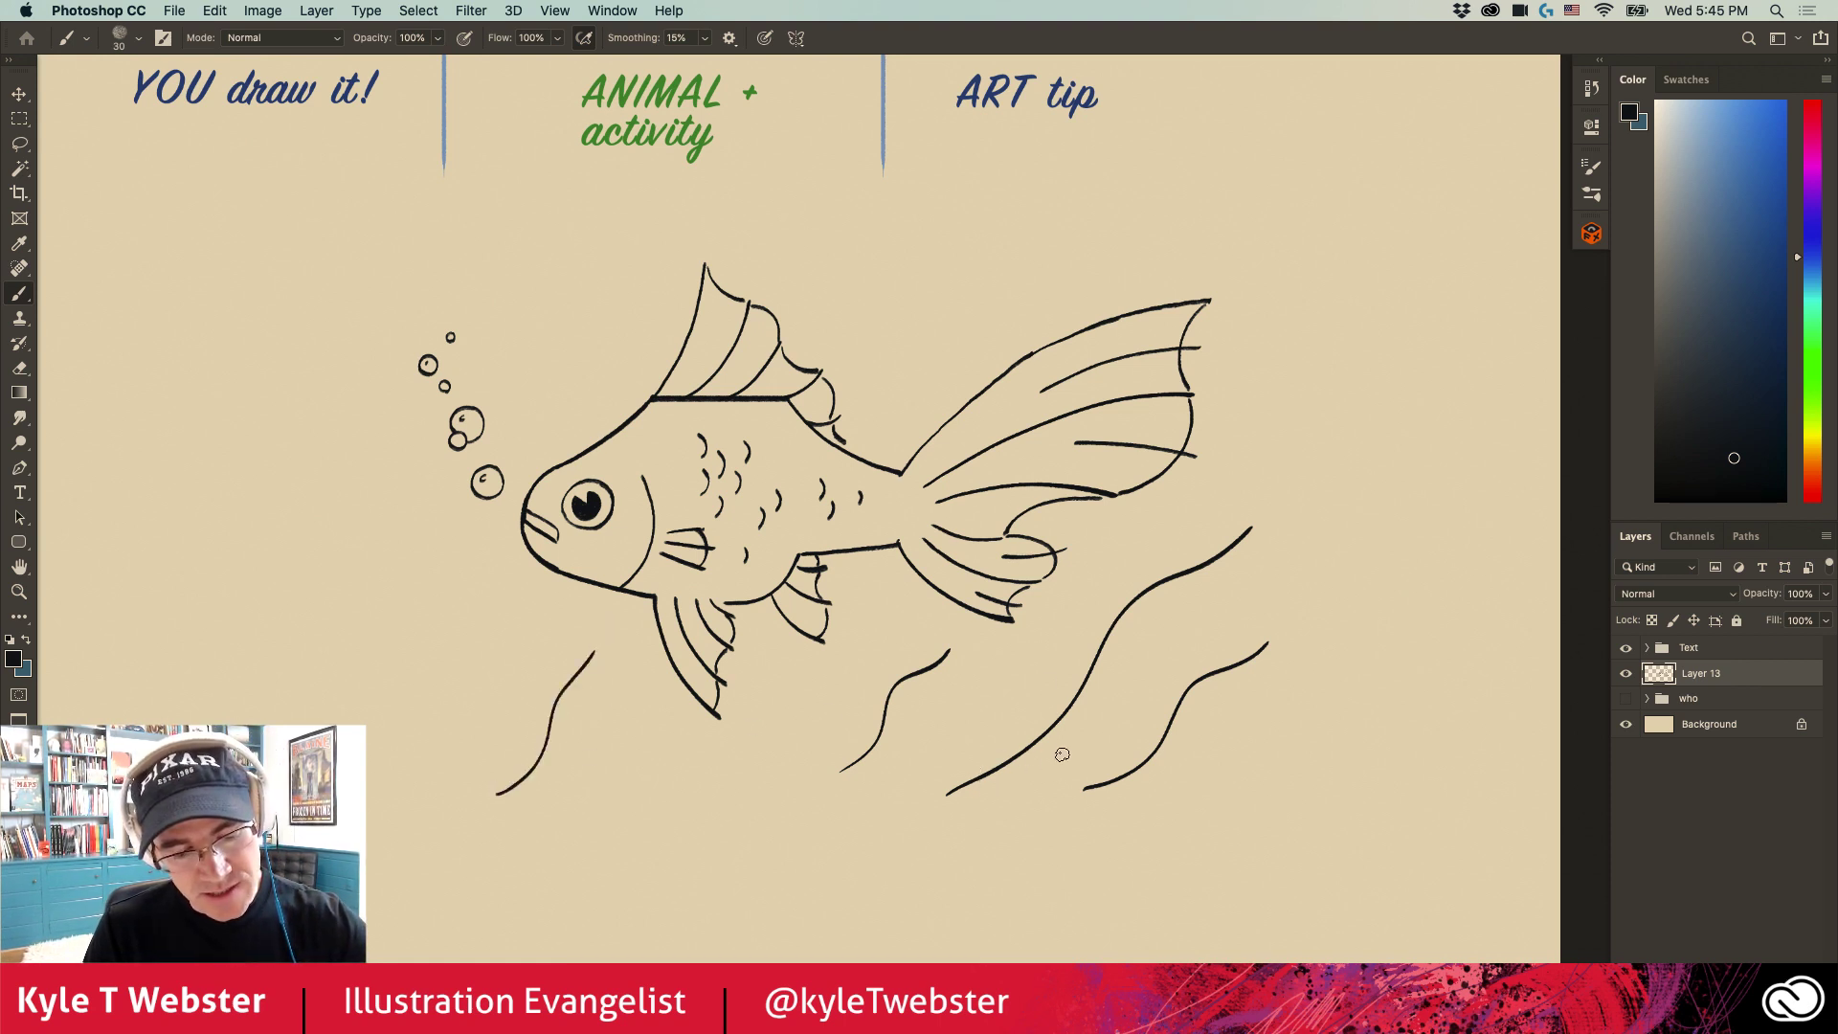
# Step: Add rows of short hatch strokes along the right-hand side of all four seaweed stems
pyautogui.moveTo(1008, 771)
pyautogui.mouseDown()
pyautogui.moveTo(1084, 751)
pyautogui.moveTo(1147, 656)
pyautogui.mouseUp()
pyautogui.moveTo(1117, 649); pyautogui.dragTo(1230, 563)
pyautogui.moveTo(1220, 572); pyautogui.dragTo(1259, 531)
pyautogui.moveTo(1116, 791)
pyautogui.mouseDown()
pyautogui.moveTo(1187, 754)
pyautogui.moveTo(1197, 714)
pyautogui.mouseUp()
pyautogui.moveTo(1202, 703); pyautogui.dragTo(1239, 677)
pyautogui.moveTo(844, 773)
pyautogui.mouseDown()
pyautogui.moveTo(911, 737)
pyautogui.moveTo(882, 742)
pyautogui.moveTo(946, 655)
pyautogui.mouseUp()
pyautogui.moveTo(515, 794)
pyautogui.mouseDown()
pyautogui.moveTo(549, 779)
pyautogui.moveTo(579, 696)
pyautogui.mouseUp()
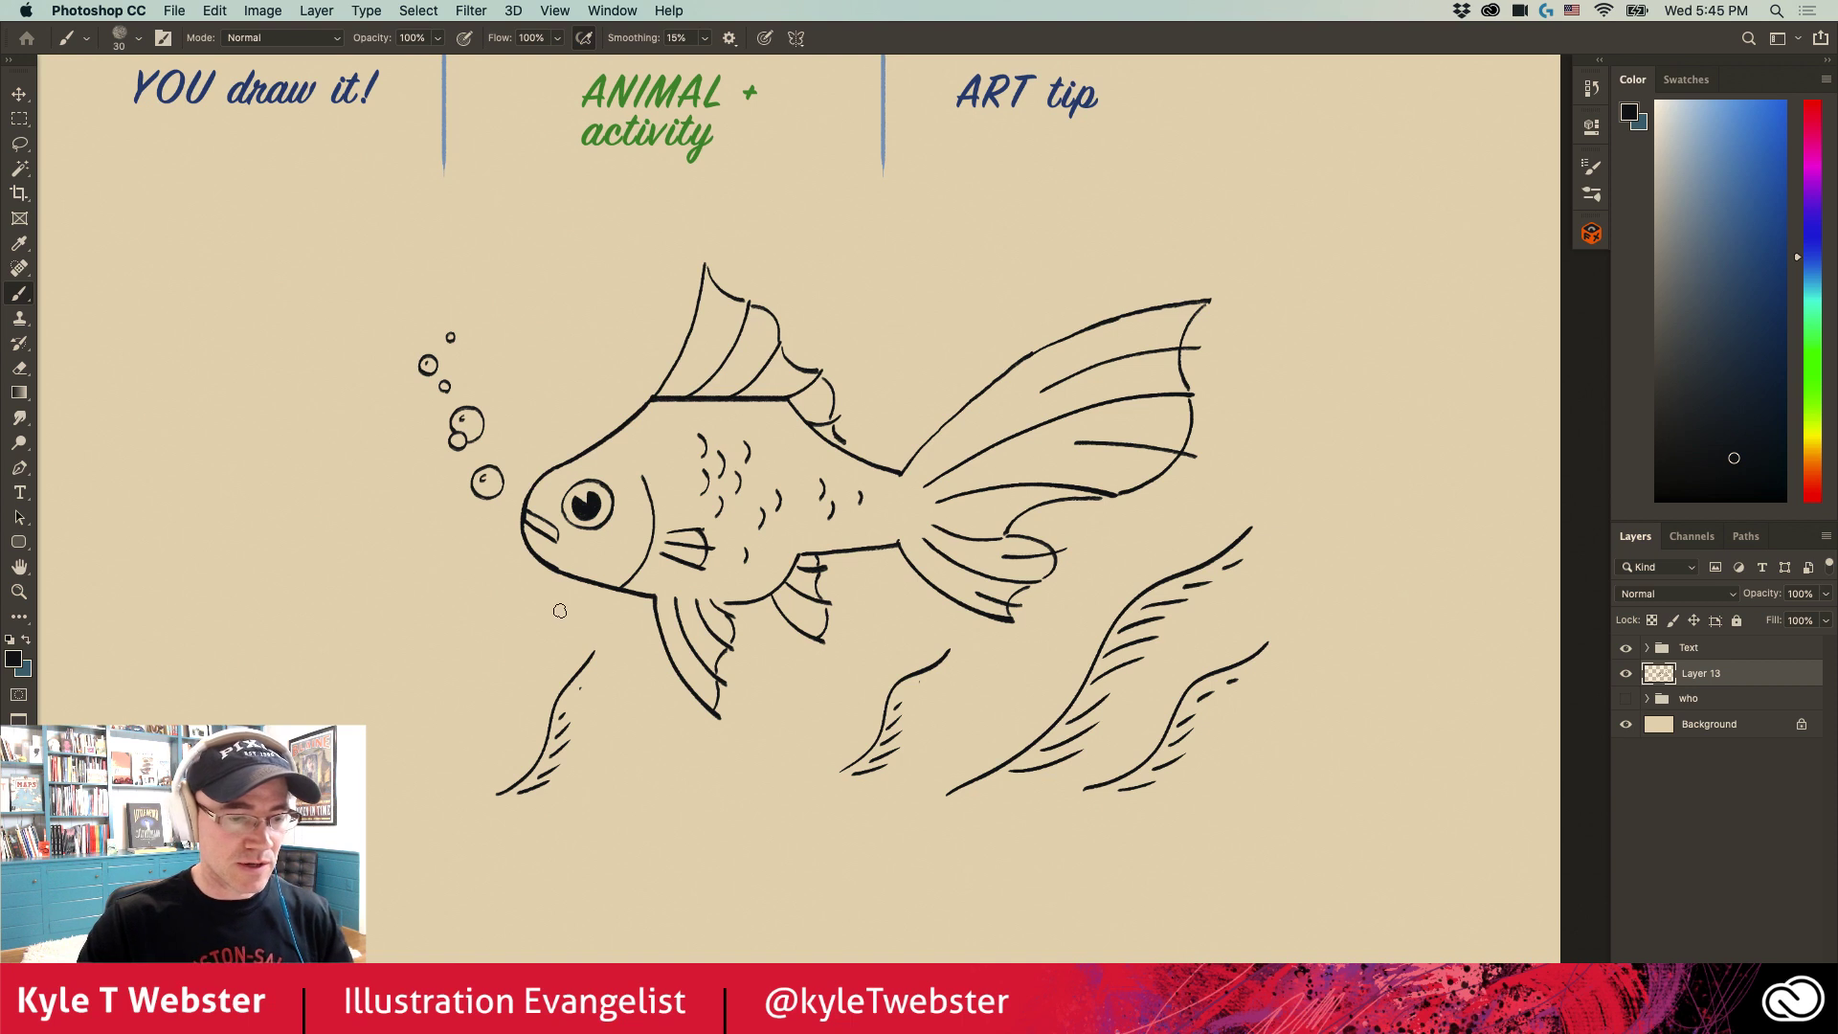
# Step: Draw a spiky, jagged-leaved plant below and in front of the fish's head, beside the nearest seaweed stem
pyautogui.moveTo(554, 644); pyautogui.dragTo(626, 638)
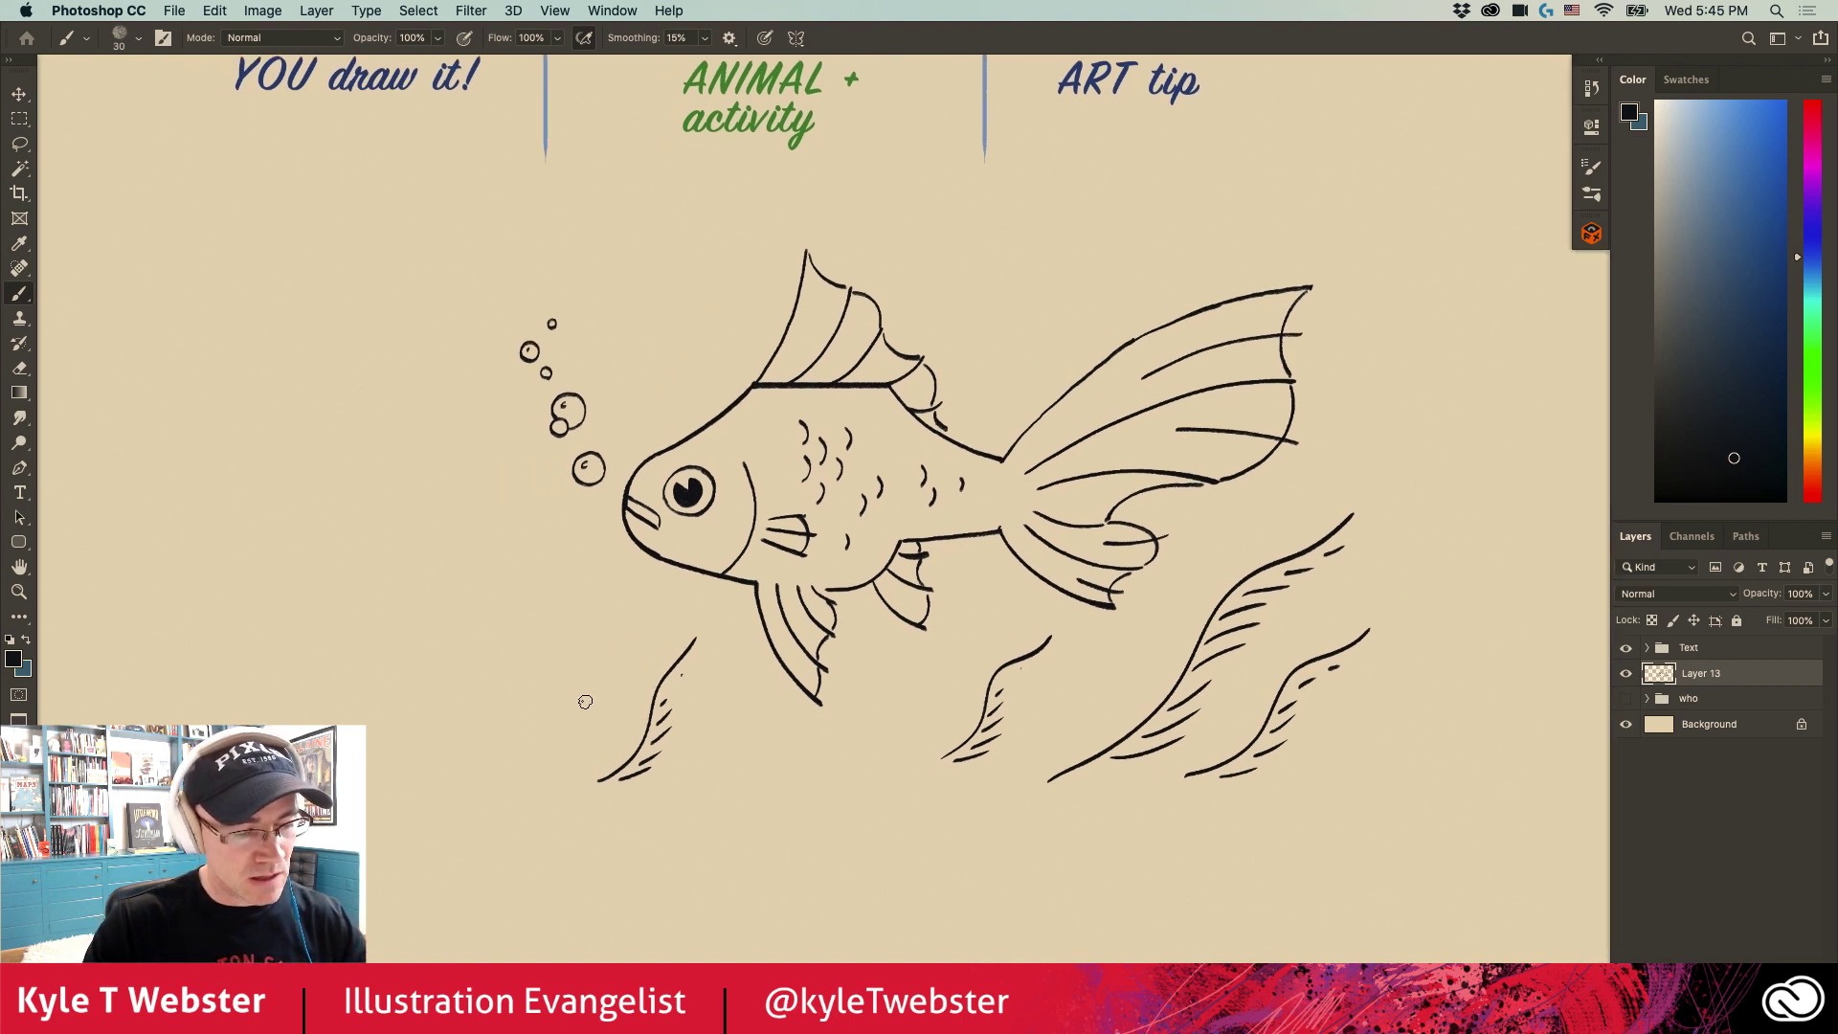
pyautogui.moveTo(543, 730); pyautogui.dragTo(618, 657)
pyautogui.moveTo(574, 709)
pyautogui.mouseDown()
pyautogui.moveTo(603, 645)
pyautogui.moveTo(550, 708)
pyautogui.mouseUp()
pyautogui.moveTo(551, 703); pyautogui.dragTo(576, 658)
pyautogui.moveTo(515, 755)
pyautogui.mouseDown()
pyautogui.moveTo(510, 696)
pyautogui.moveTo(552, 643)
pyautogui.mouseUp()
# Step: Scatter small curved pebble marks along the seabed between the seaweed stems
pyautogui.moveTo(911, 762); pyautogui.dragTo(887, 763)
pyautogui.moveTo(825, 764); pyautogui.dragTo(761, 769)
pyautogui.click(730, 763)
pyautogui.moveTo(867, 744); pyautogui.dragTo(858, 760)
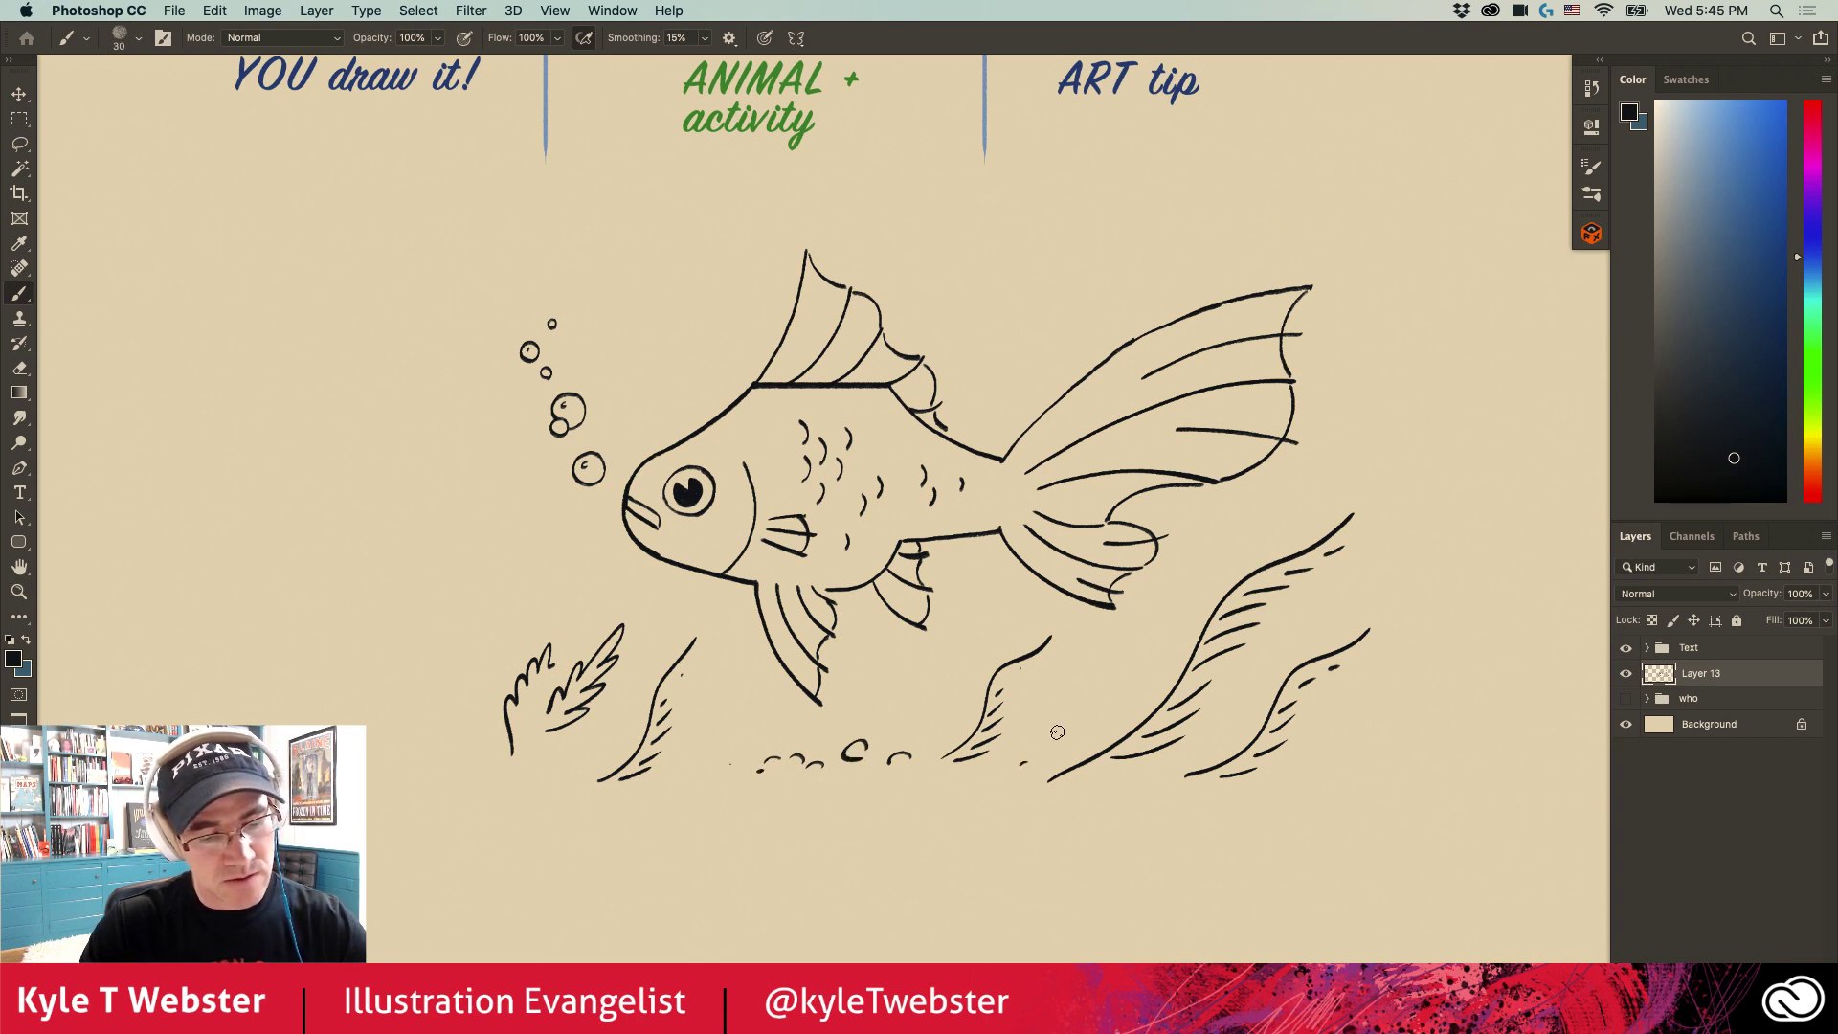
# Step: Scale down the whole fish drawing and move it to the lower right of the canvas, then return to the Brush tool
pyautogui.press('super+minus')
pyautogui.moveTo(577, 753); pyautogui.dragTo(557, 733)
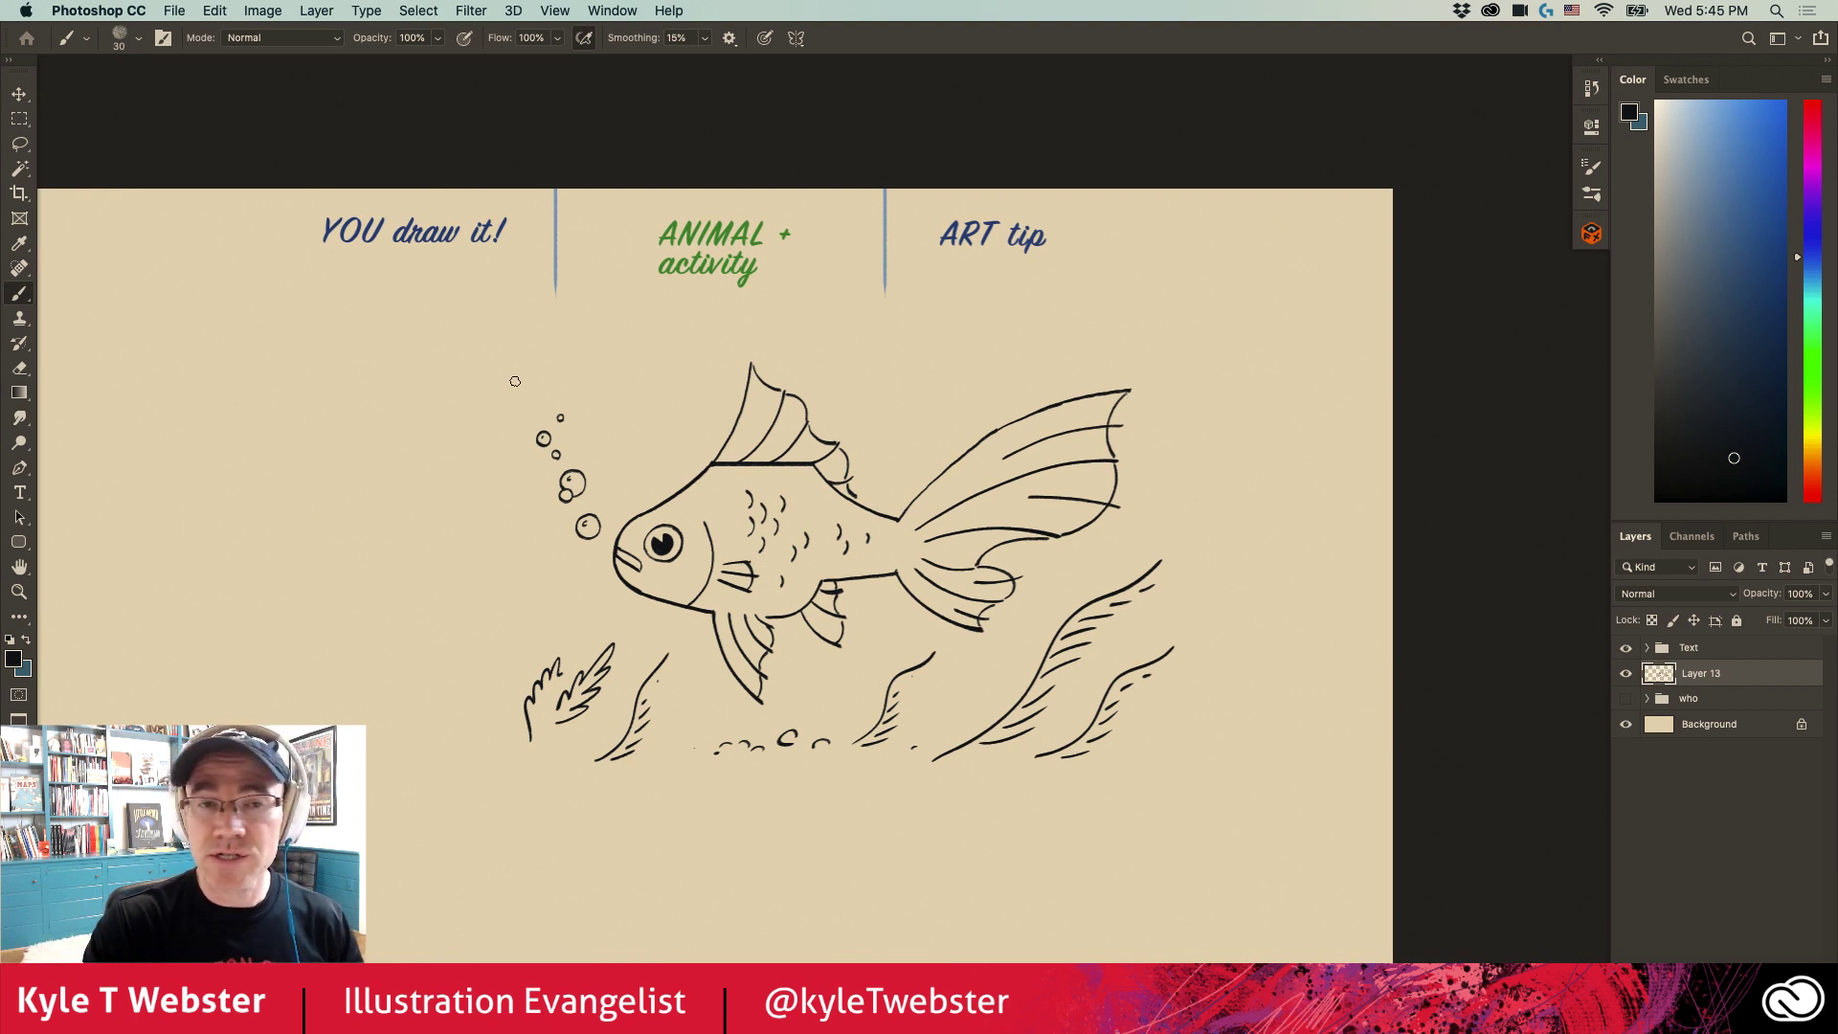
pyautogui.press('super+t')
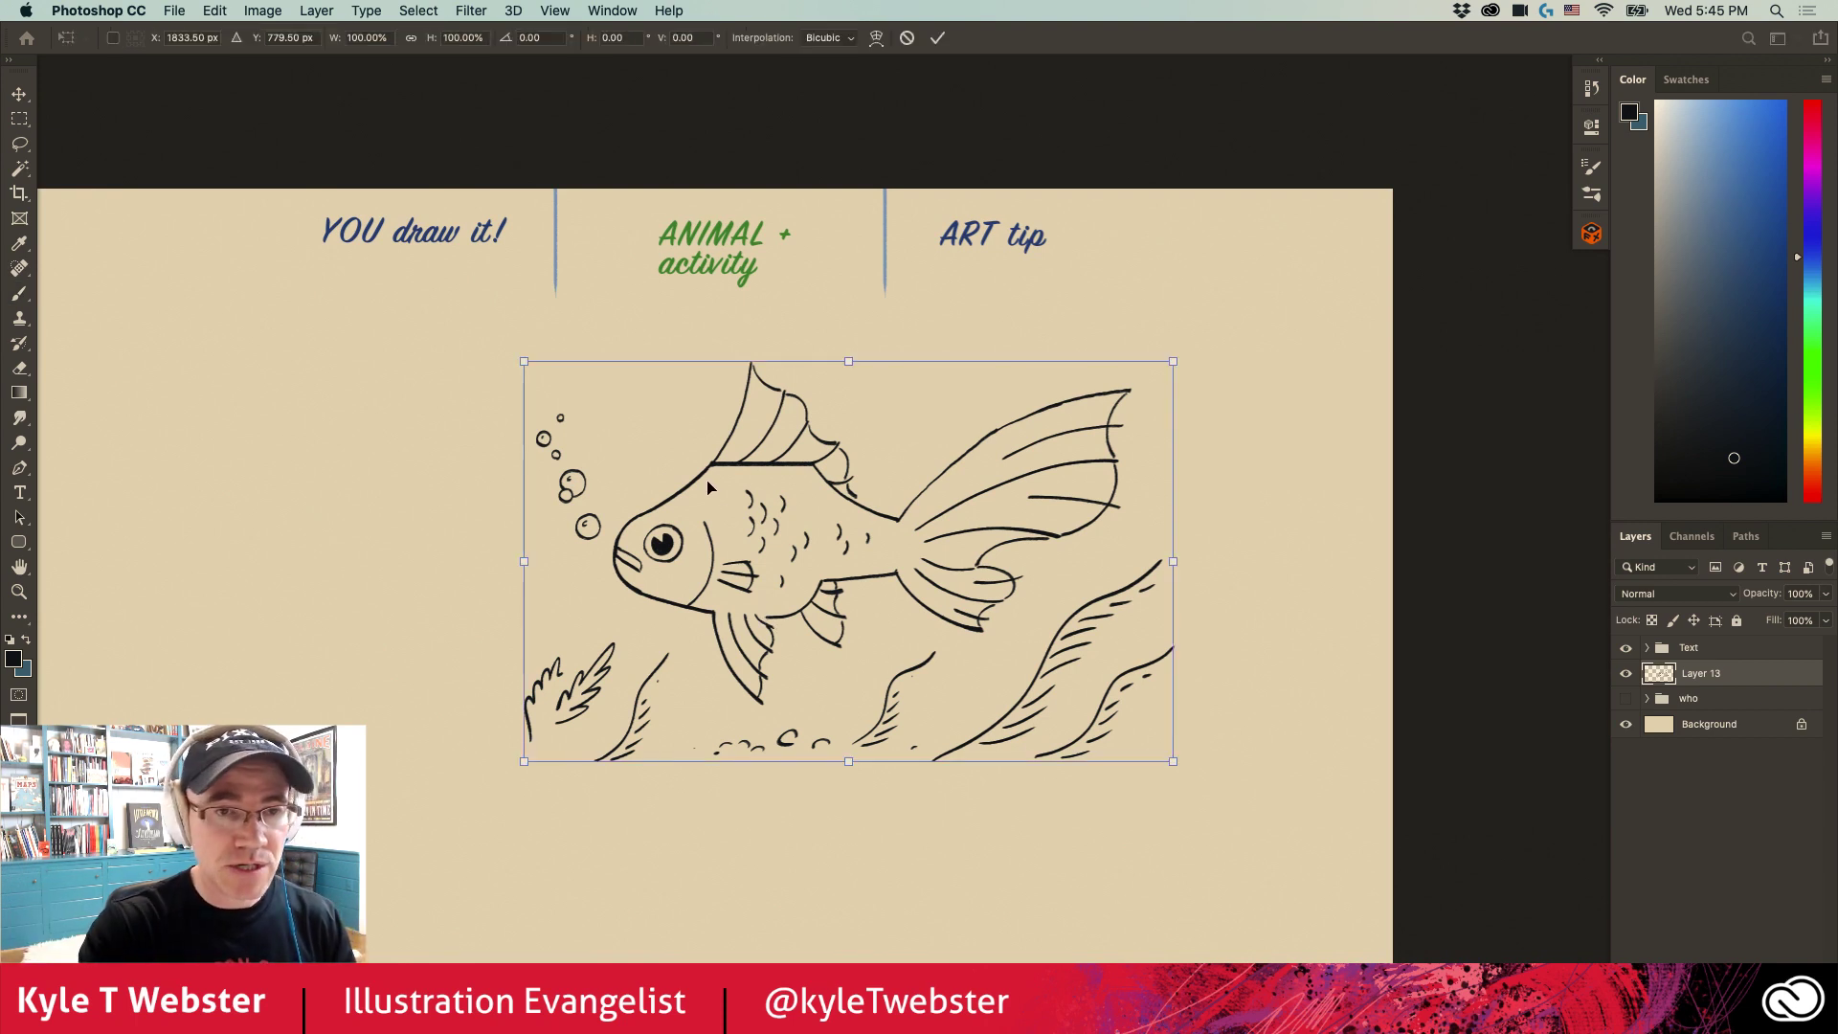
pyautogui.moveTo(525, 362); pyautogui.dragTo(698, 469)
pyautogui.moveTo(786, 612); pyautogui.dragTo(945, 627)
pyautogui.press('Return')
pyautogui.press('b')
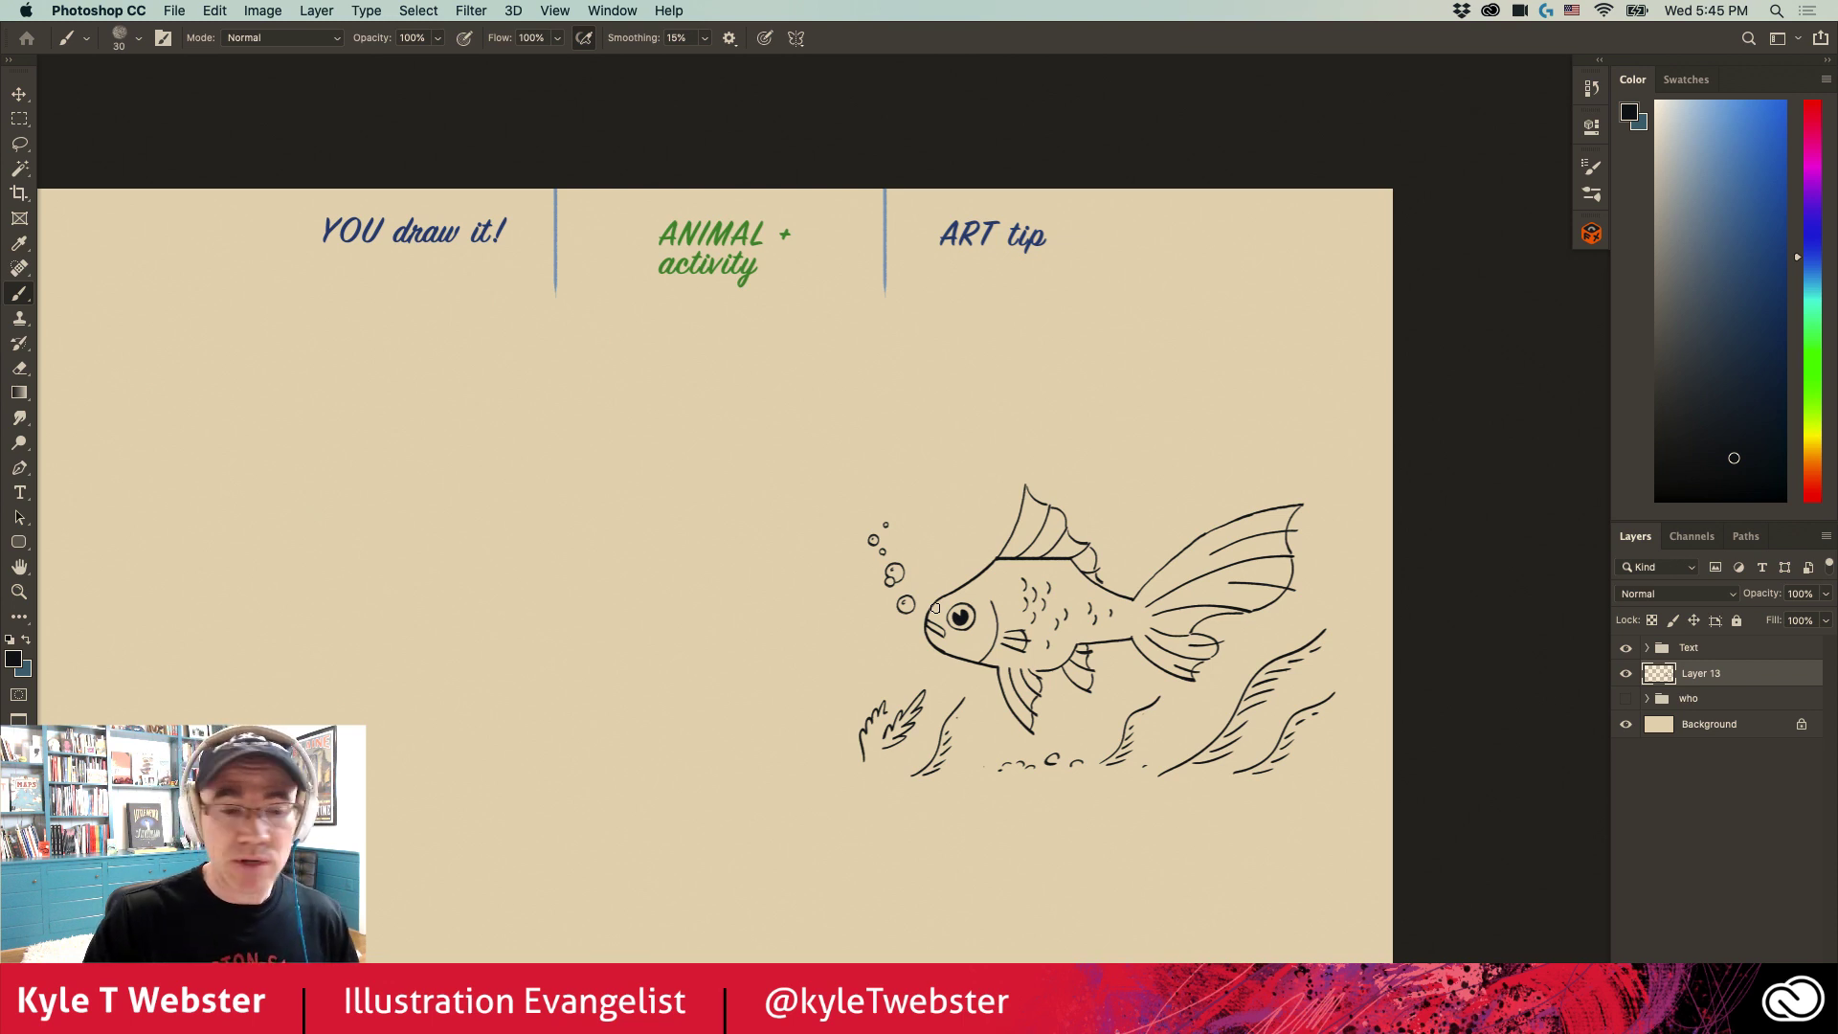
pyautogui.moveTo(468, 600); pyautogui.dragTo(594, 583)
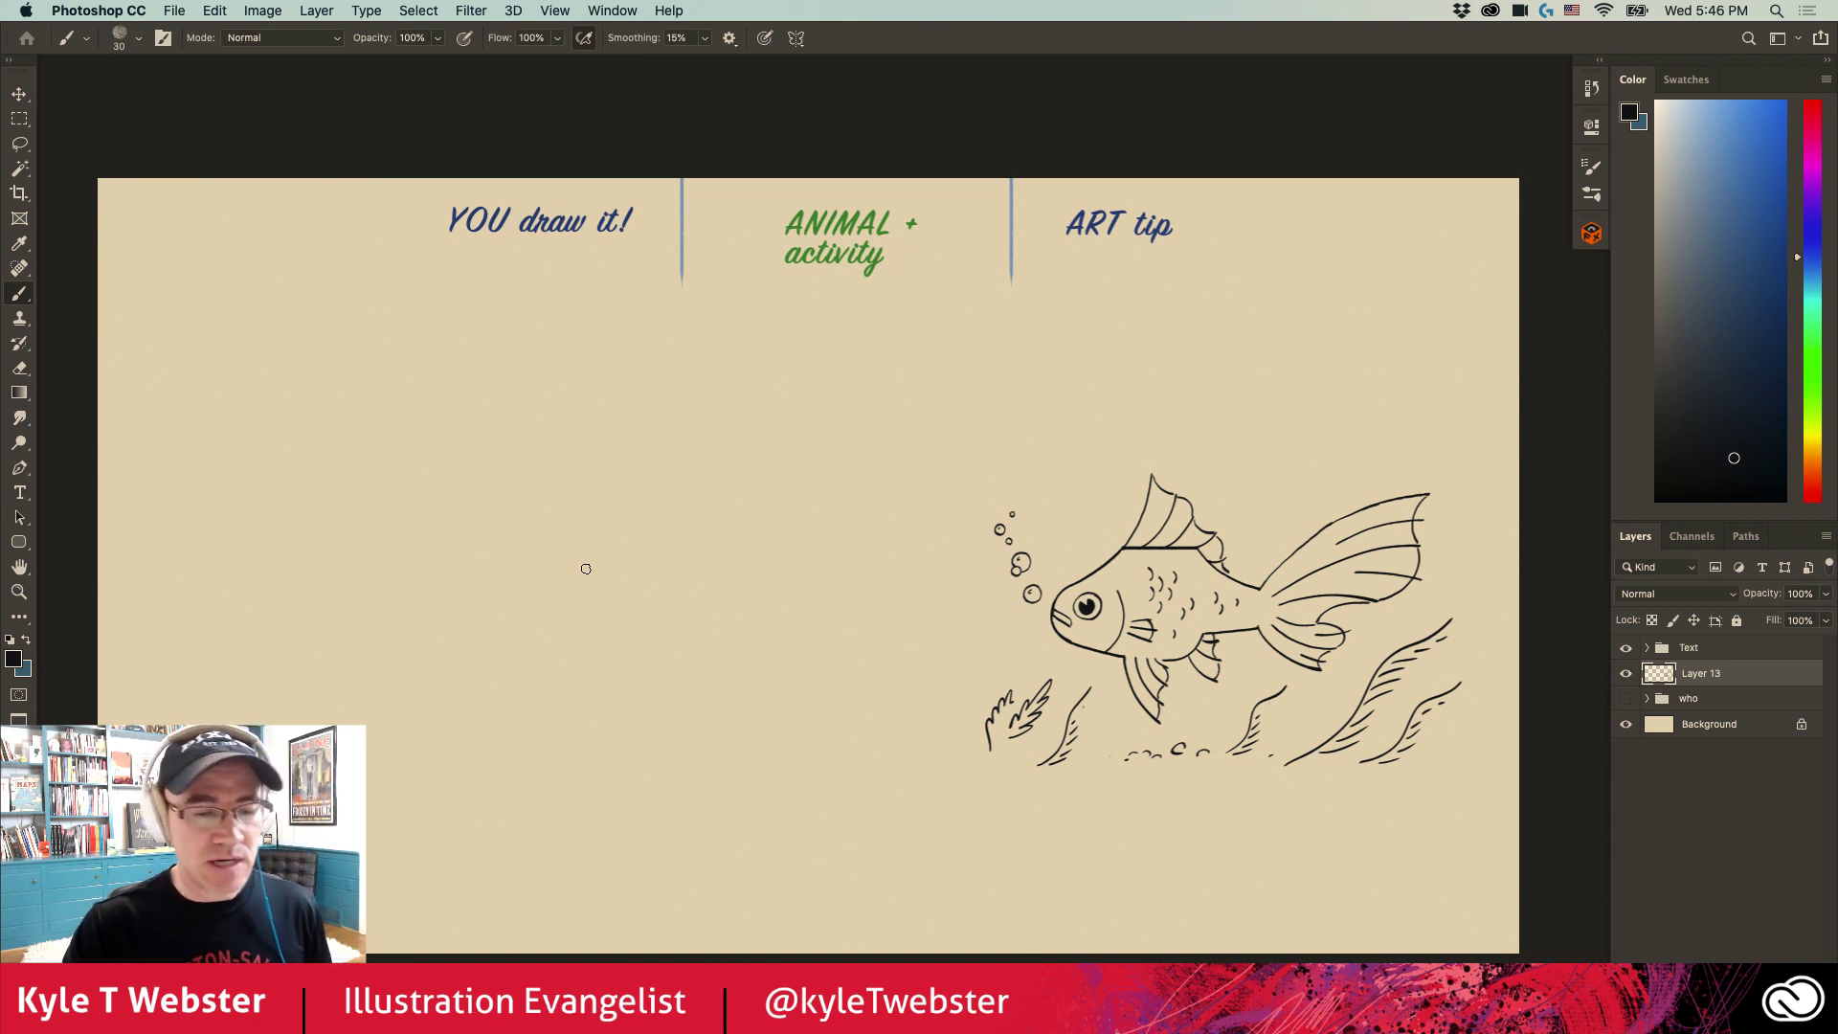
pyautogui.moveTo(594, 603); pyautogui.dragTo(583, 599)
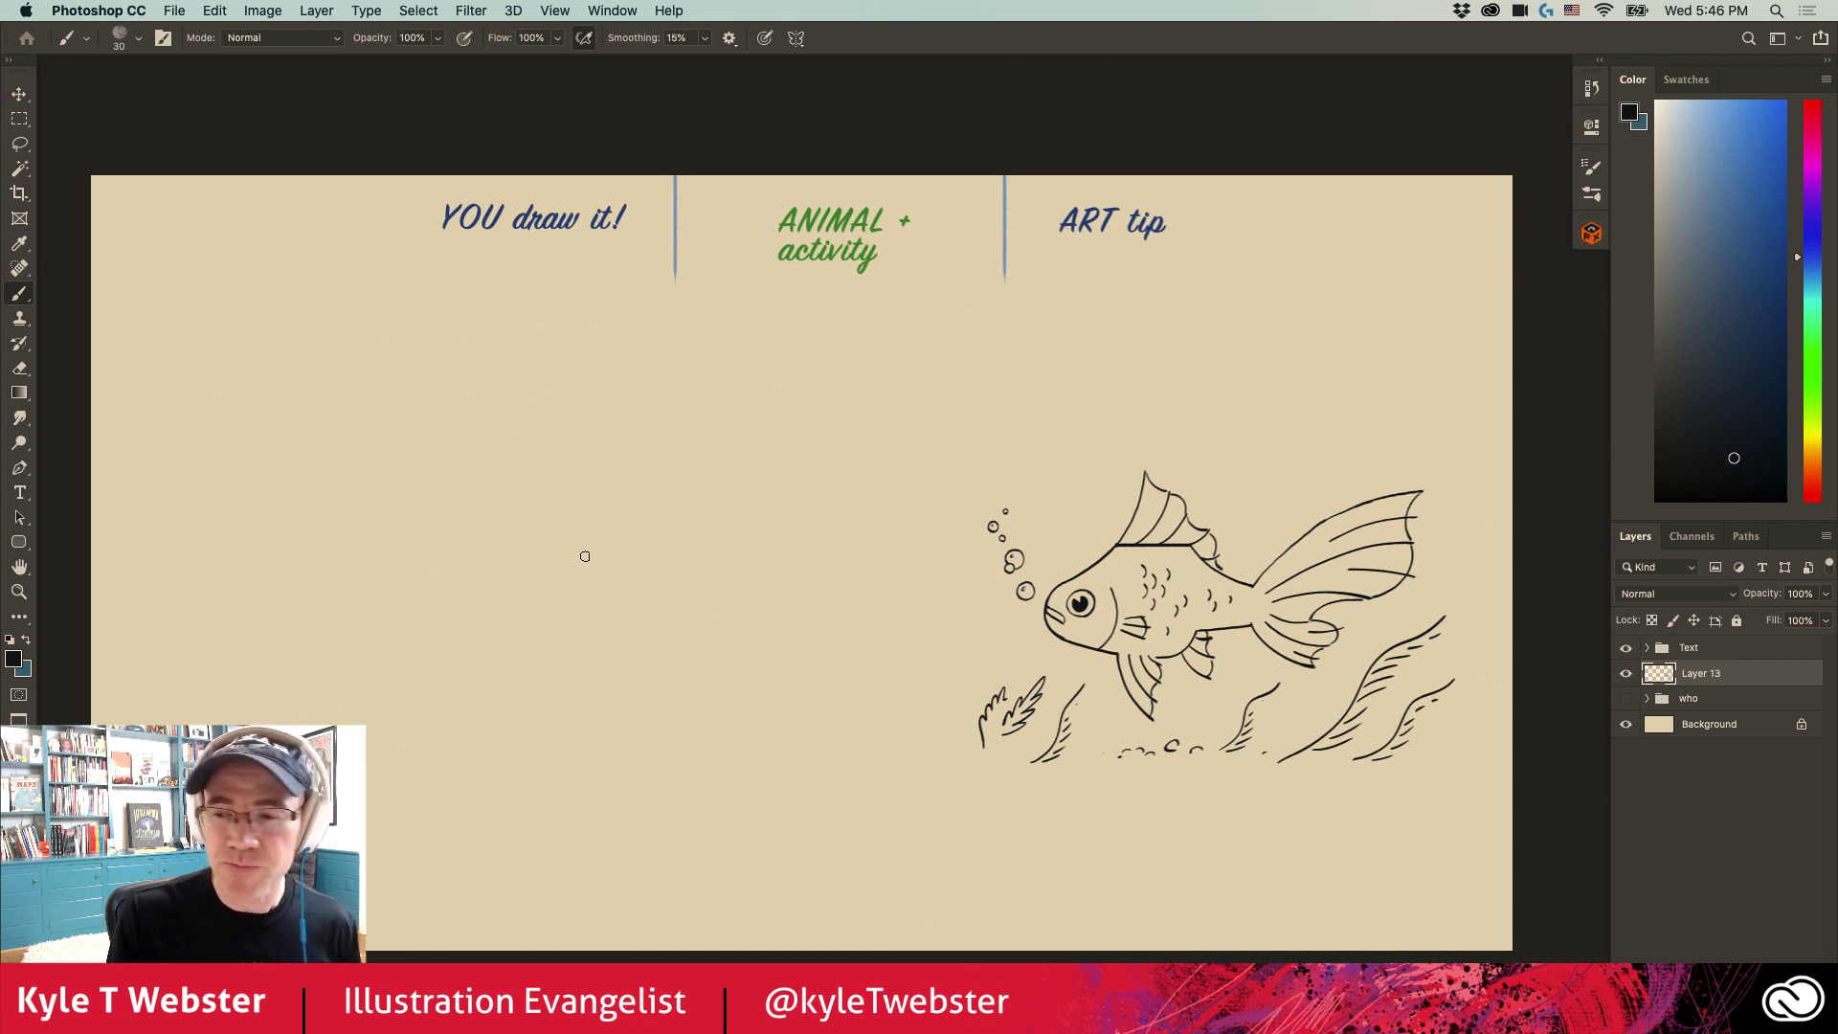
pyautogui.scroll(-2, 615, 599)
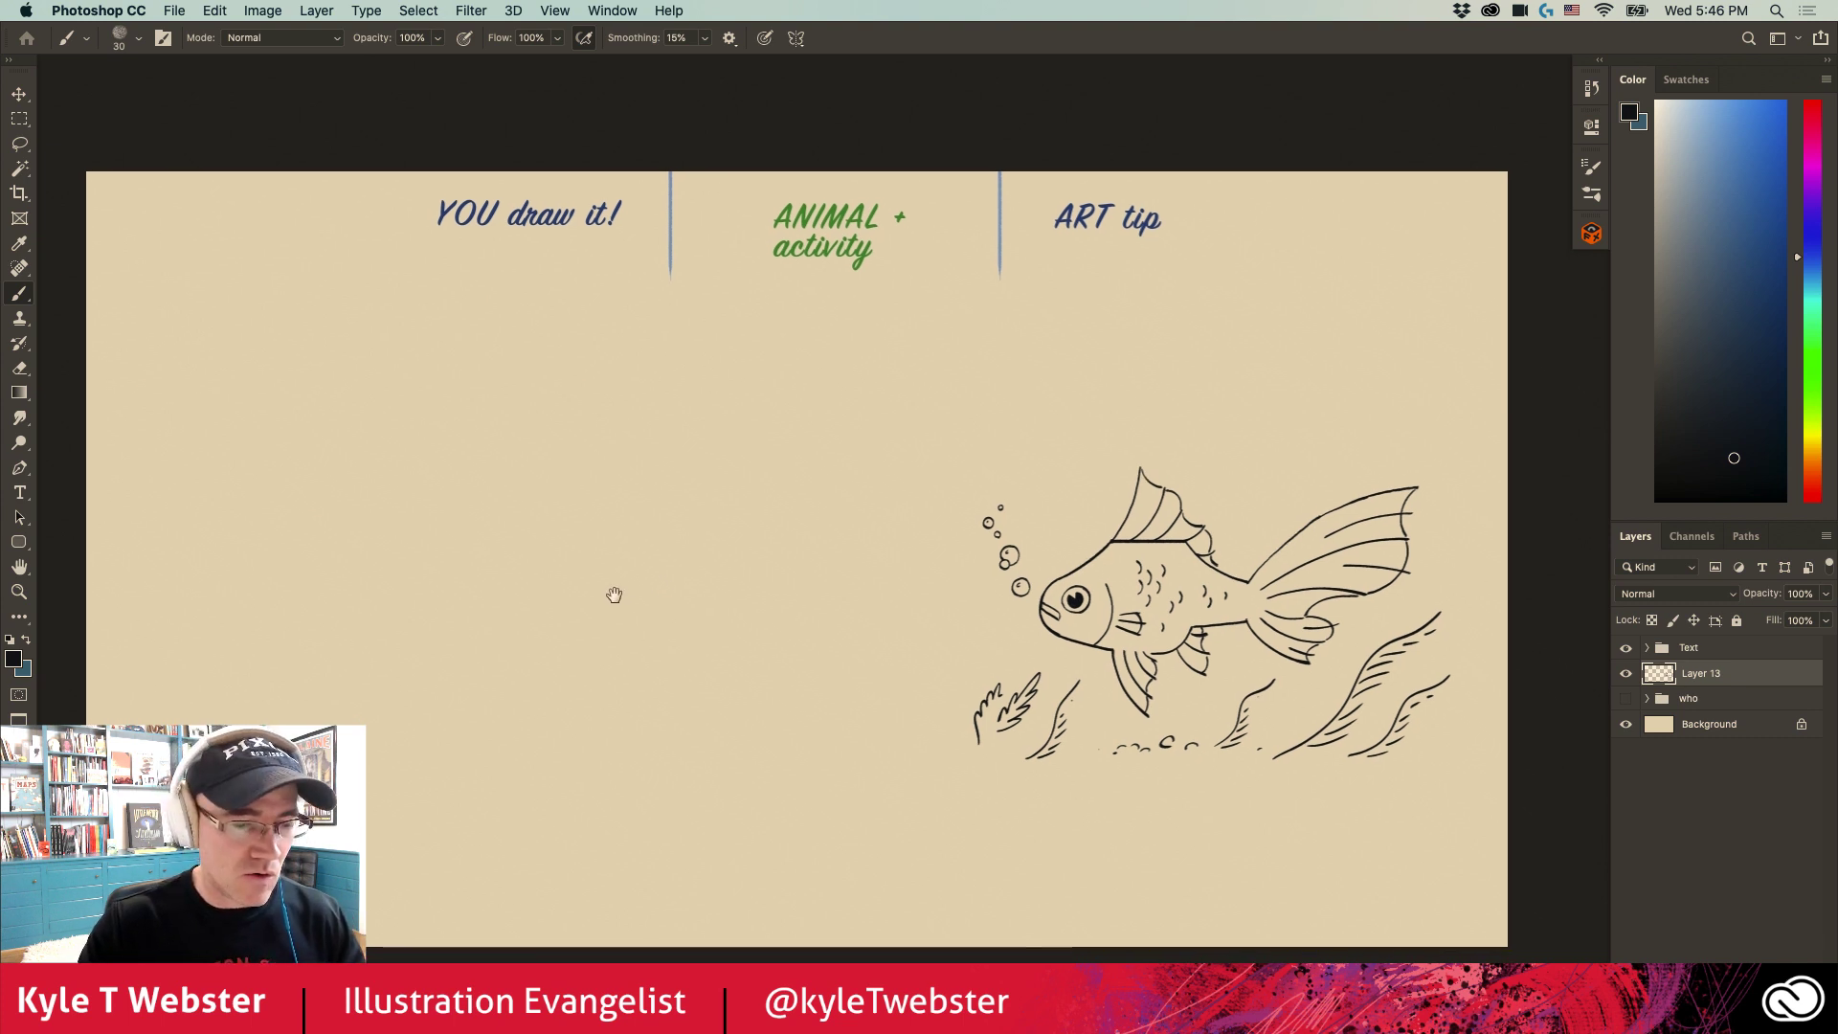
pyautogui.moveTo(639, 697); pyautogui.dragTo(636, 698)
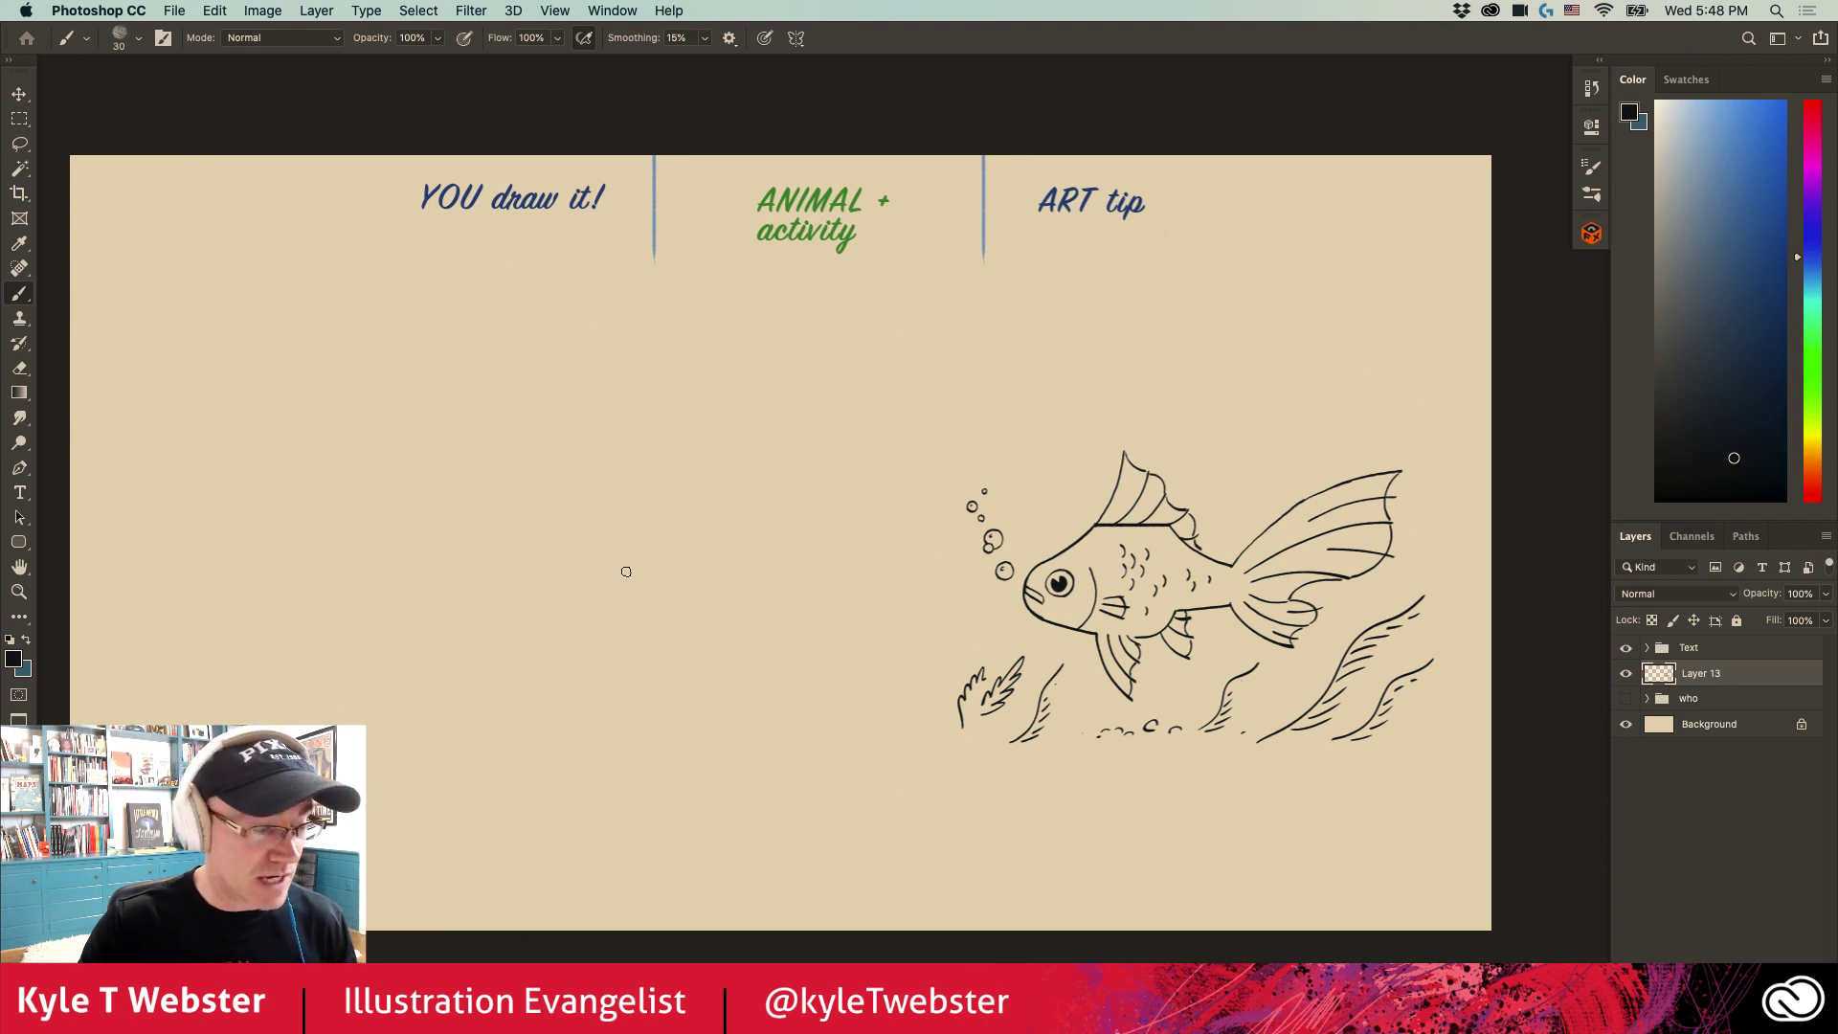
# Step: On a new layer, loosely sketch a tall body outline with a rounded top in light blue on the empty area beside the fish
pyautogui.click(1692, 120)
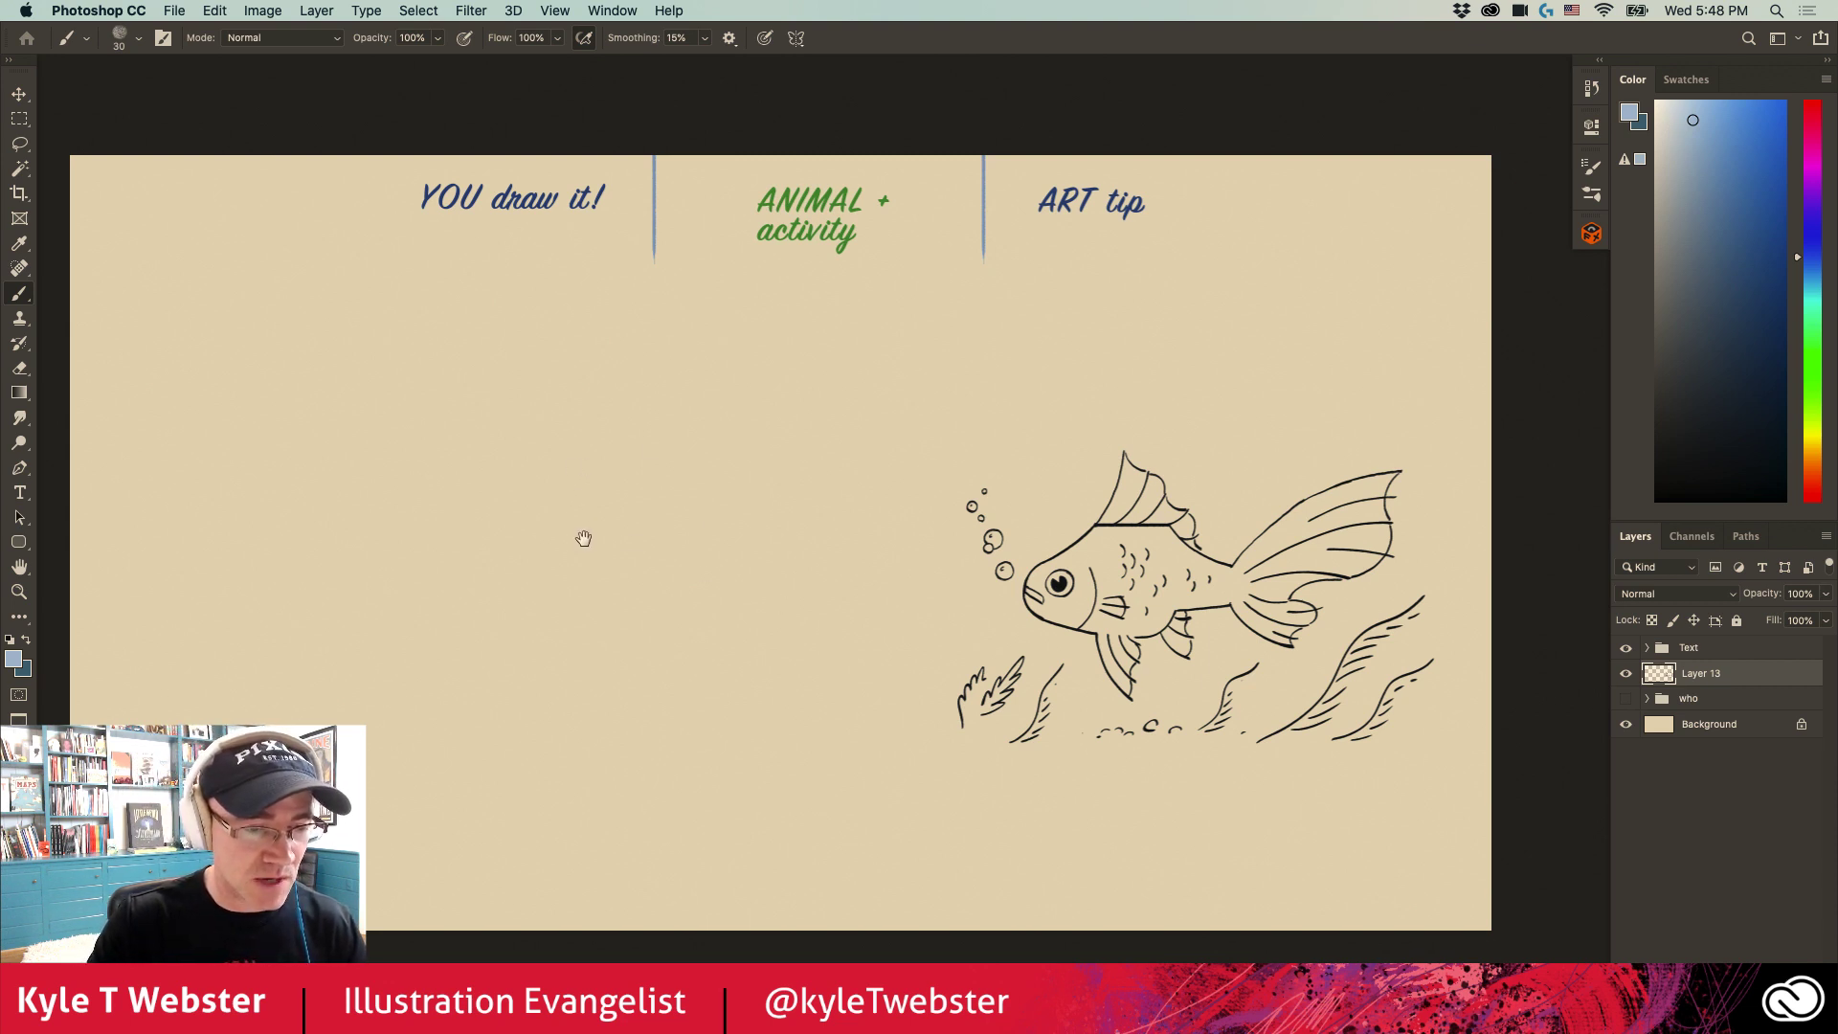
pyautogui.hscroll(-2, 593, 517)
pyautogui.press('super+alt+shift+n')
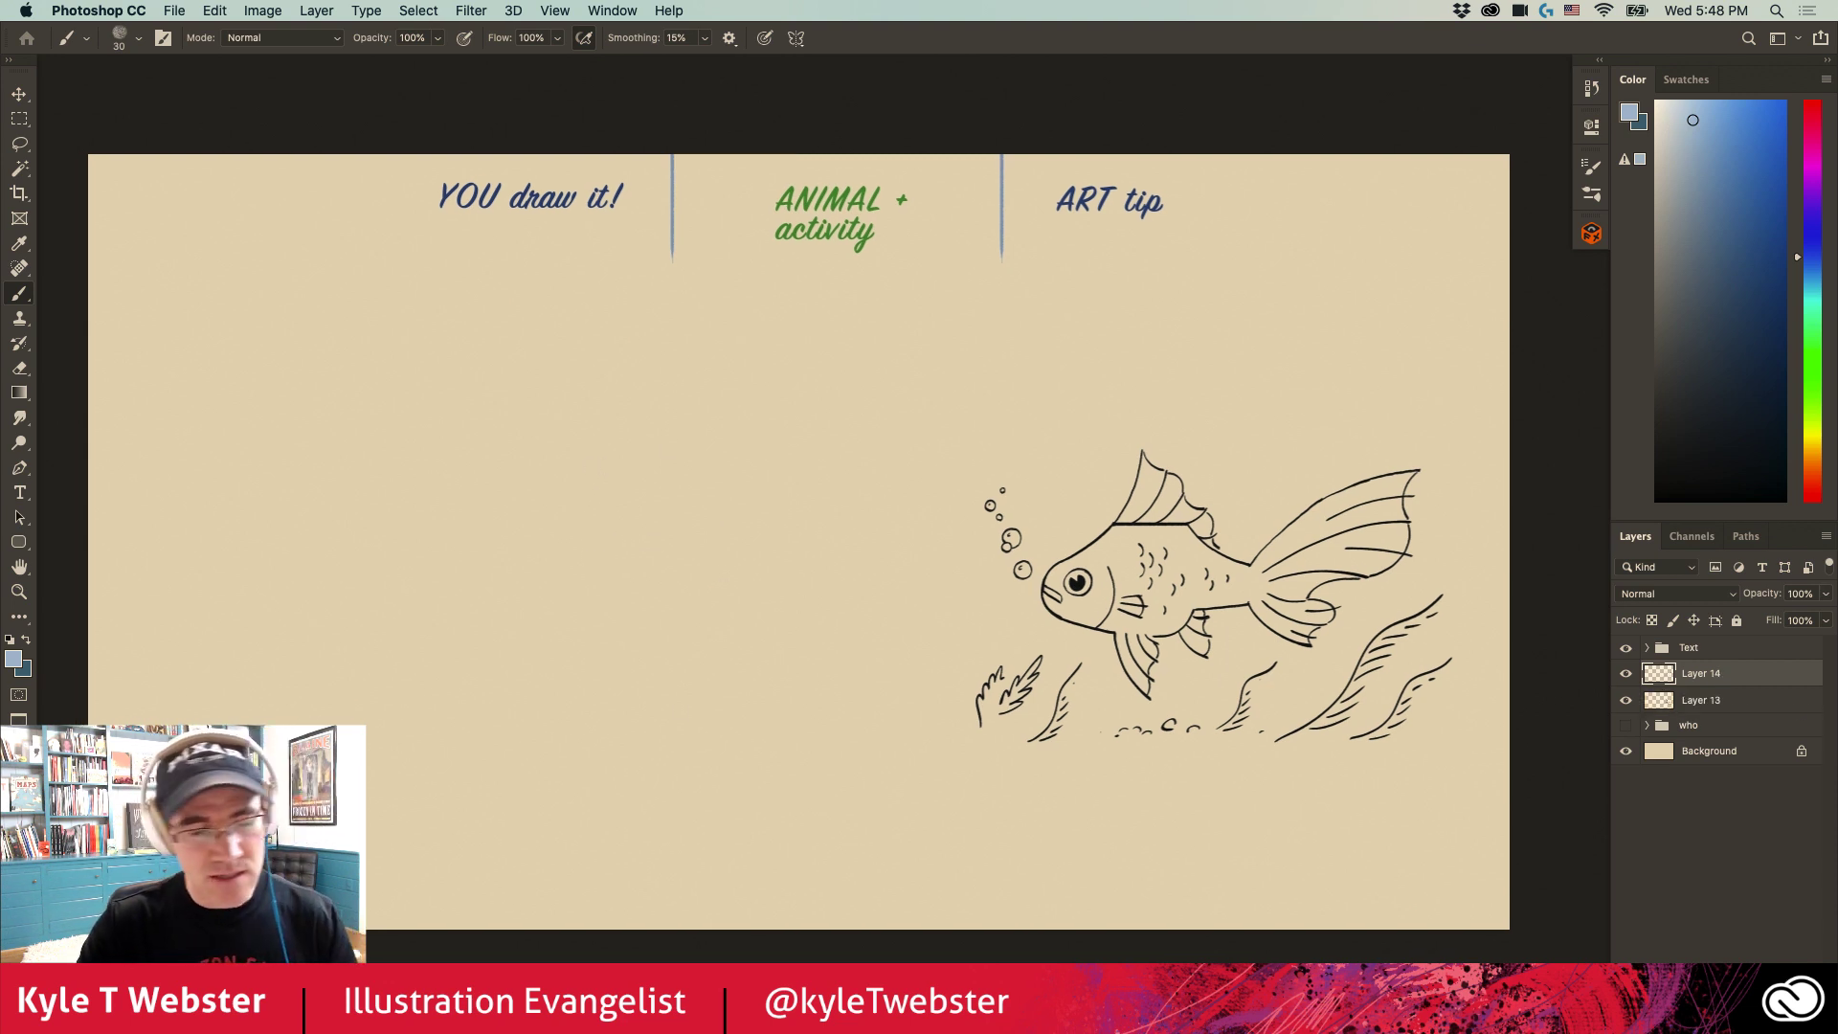
pyautogui.moveTo(781, 612)
pyautogui.mouseDown()
pyautogui.moveTo(732, 398)
pyautogui.moveTo(529, 468)
pyautogui.moveTo(531, 550)
pyautogui.mouseUp()
pyautogui.moveTo(819, 580)
pyautogui.mouseDown()
pyautogui.moveTo(803, 749)
pyautogui.moveTo(648, 711)
pyautogui.moveTo(603, 761)
pyautogui.mouseUp()
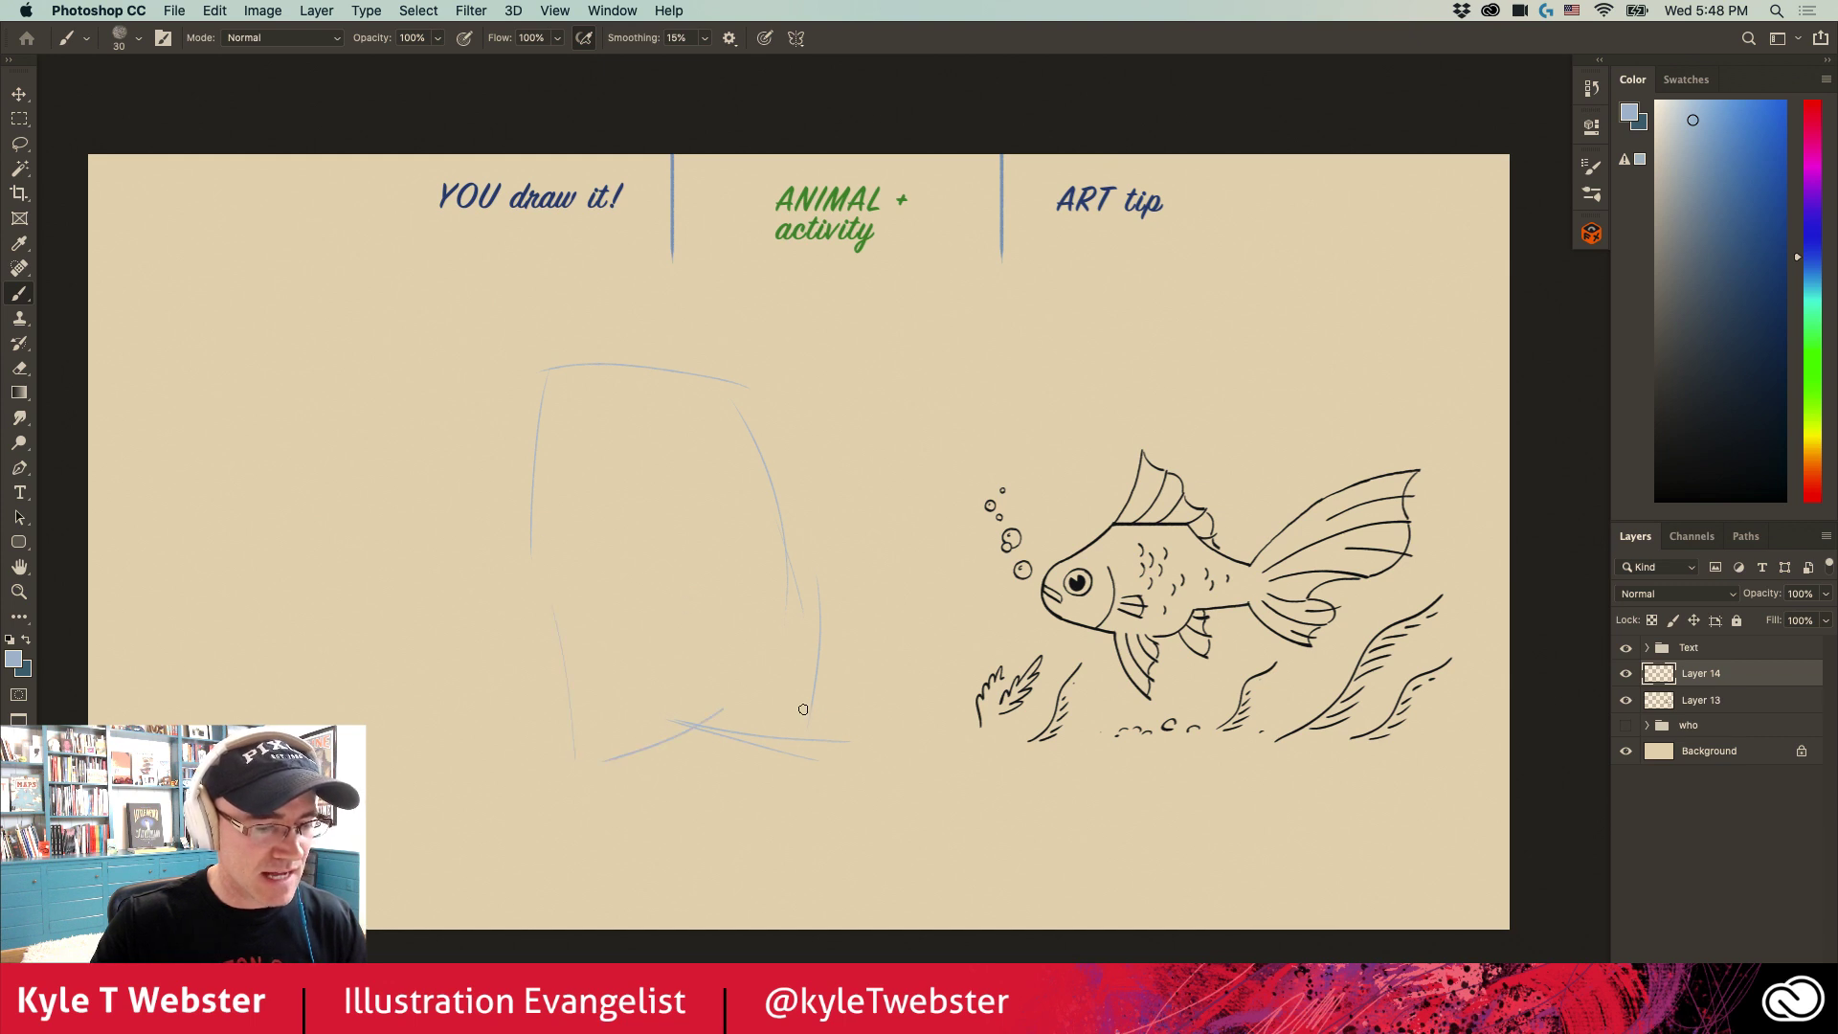
pyautogui.moveTo(718, 394)
pyautogui.mouseDown()
pyautogui.moveTo(562, 422)
pyautogui.moveTo(565, 579)
pyautogui.mouseUp()
pyautogui.moveTo(777, 450); pyautogui.dragTo(840, 732)
pyautogui.moveTo(825, 759); pyautogui.dragTo(646, 734)
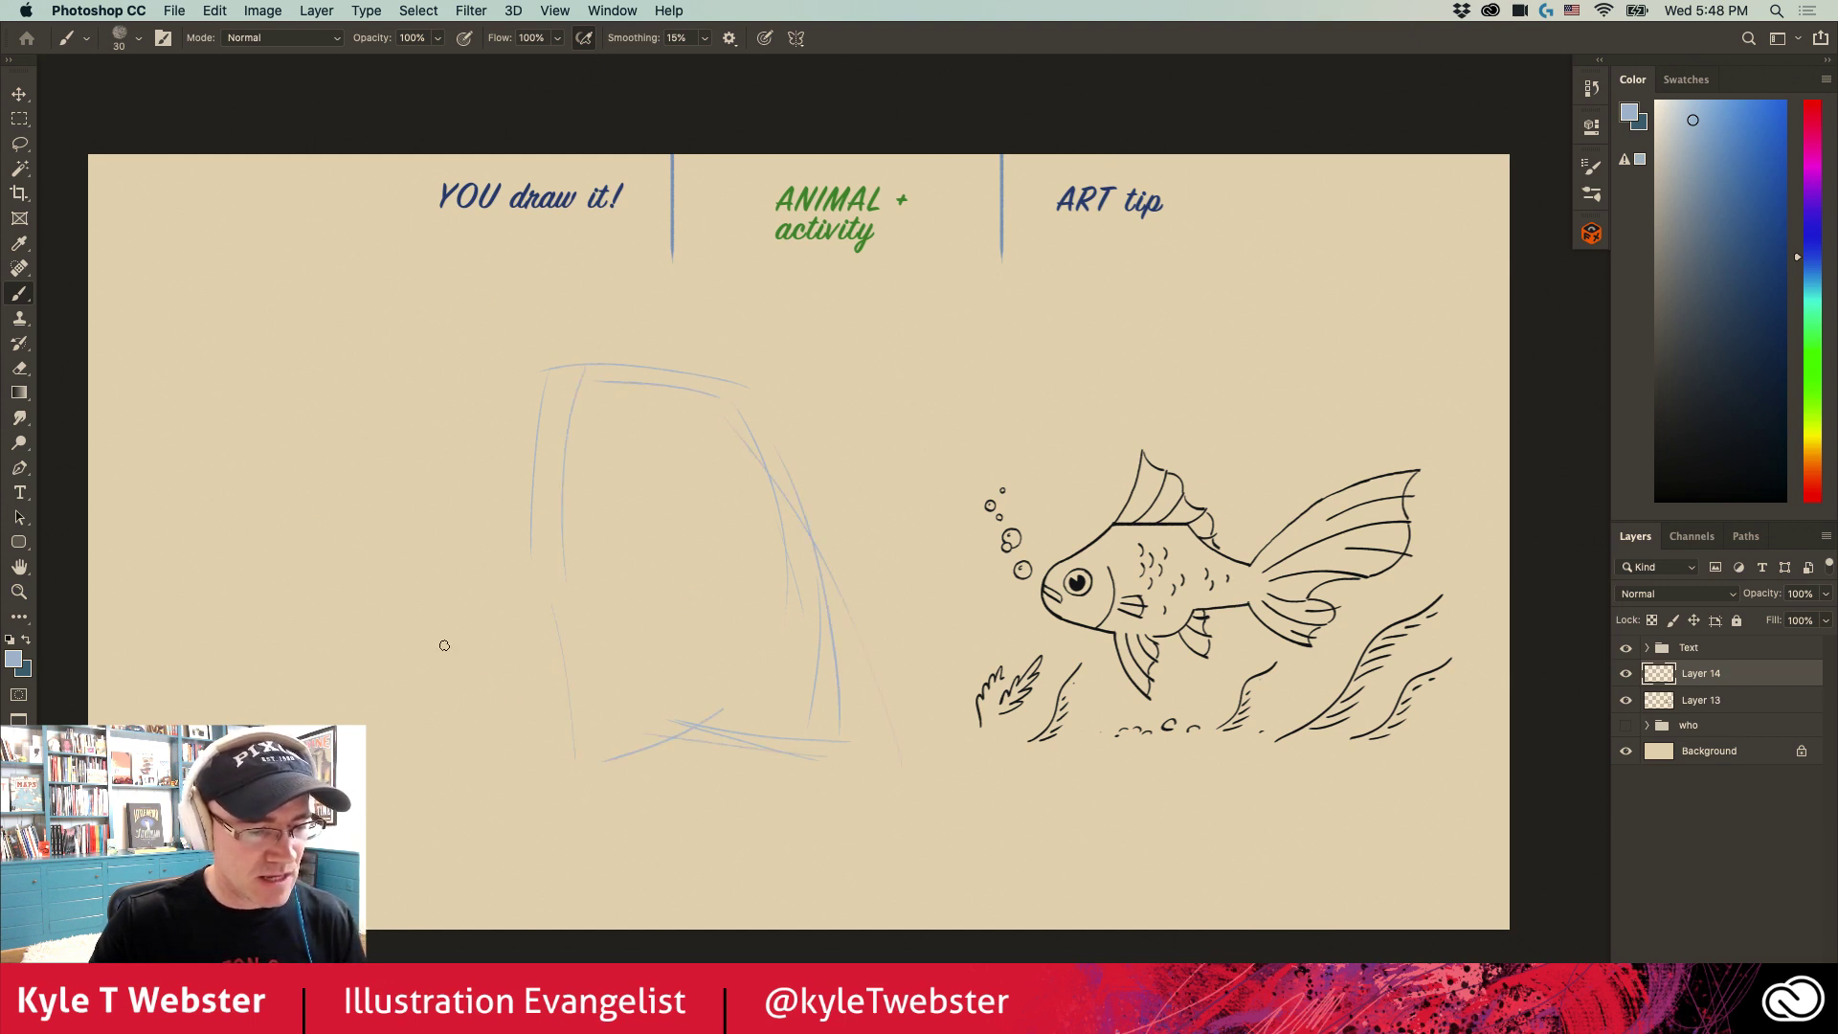
# Step: Sketch two long bundles of lines converging on the body outline's left edge, with a short curve below the lower one
pyautogui.moveTo(469, 557); pyautogui.dragTo(306, 557)
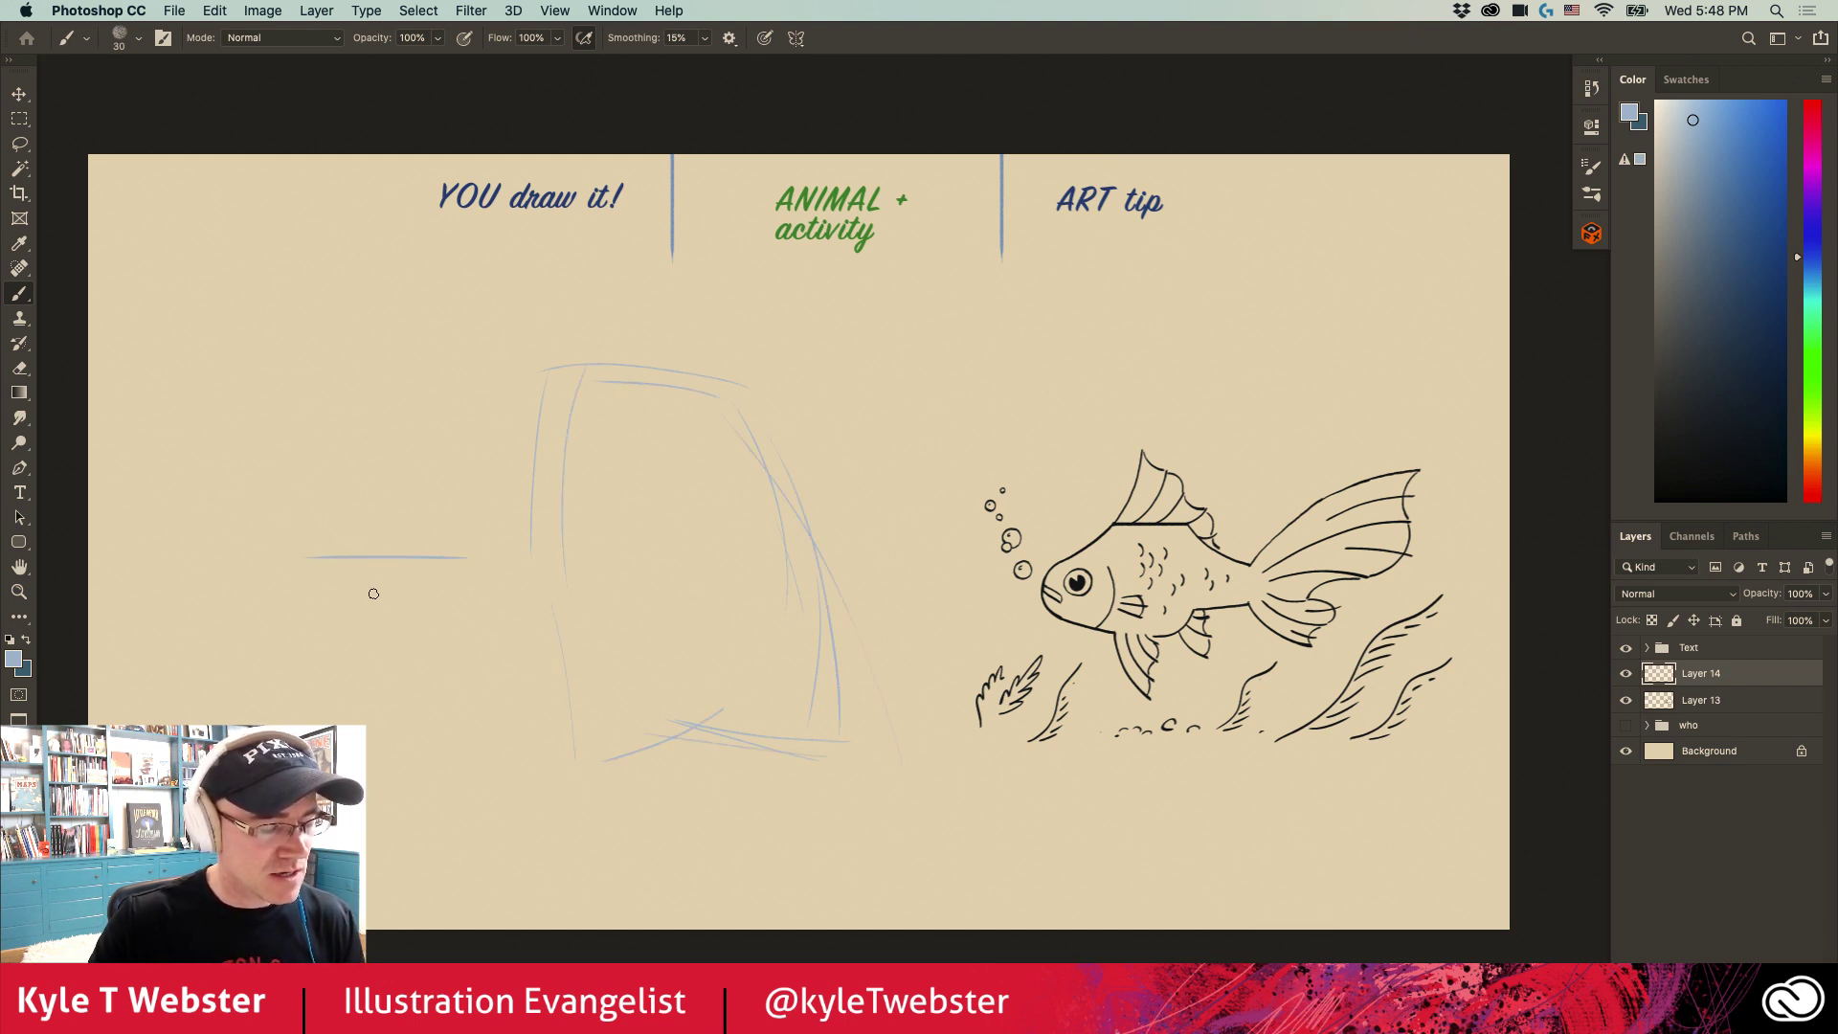
pyautogui.moveTo(585, 591); pyautogui.dragTo(292, 546)
pyautogui.moveTo(574, 598)
pyautogui.mouseDown()
pyautogui.moveTo(354, 627)
pyautogui.moveTo(393, 633)
pyautogui.mouseUp()
pyautogui.moveTo(560, 580); pyautogui.dragTo(276, 553)
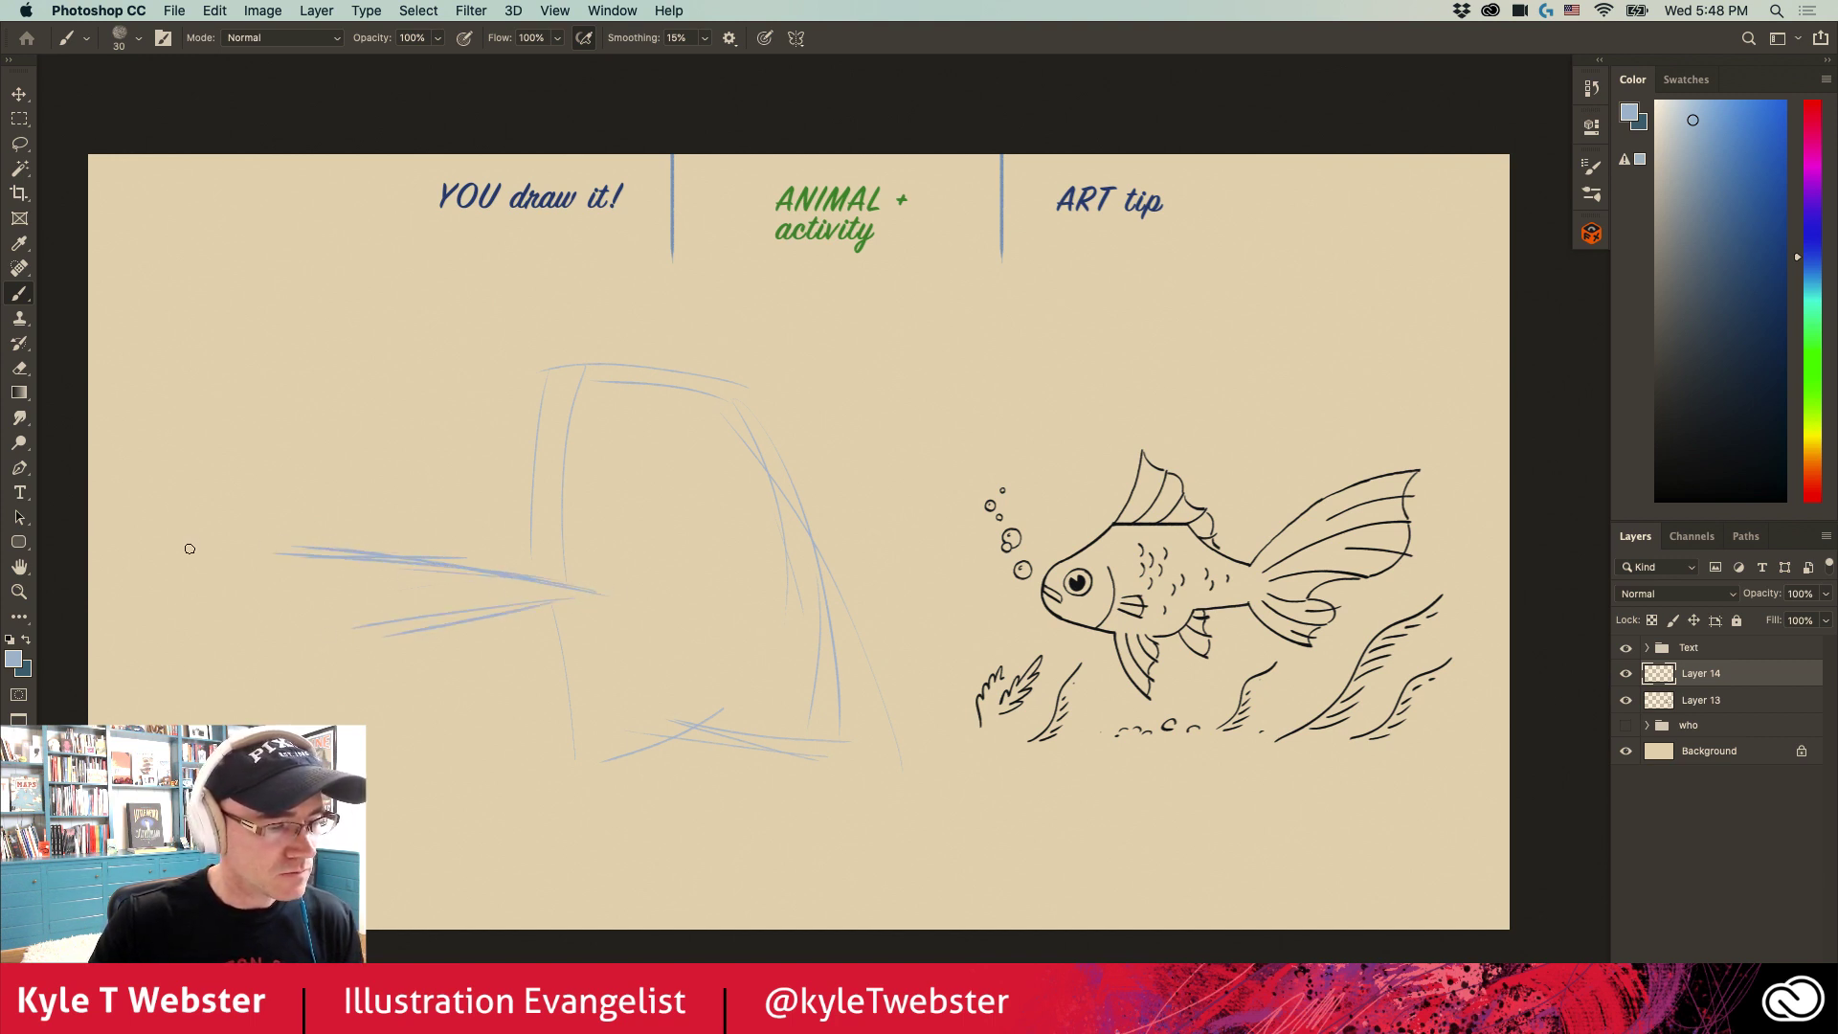
pyautogui.moveTo(544, 599)
pyautogui.mouseDown()
pyautogui.moveTo(374, 630)
pyautogui.moveTo(459, 621)
pyautogui.mouseUp()
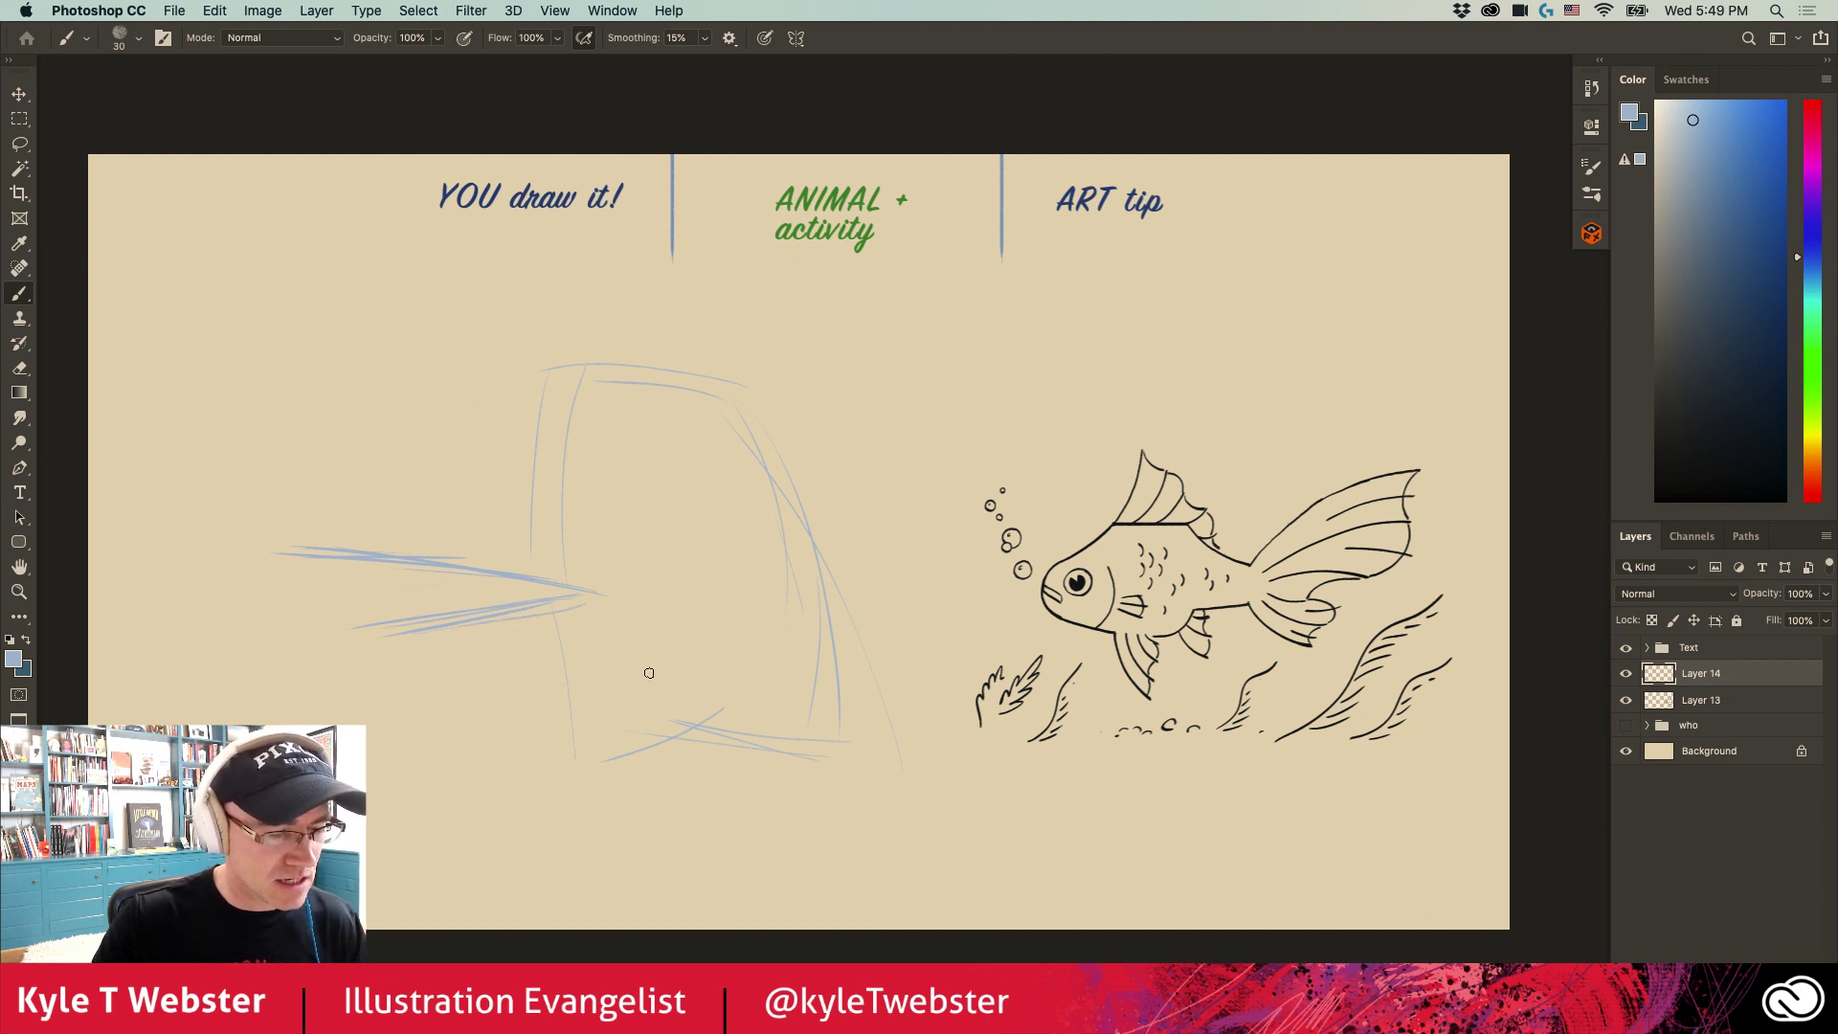
pyautogui.moveTo(463, 629); pyautogui.dragTo(374, 710)
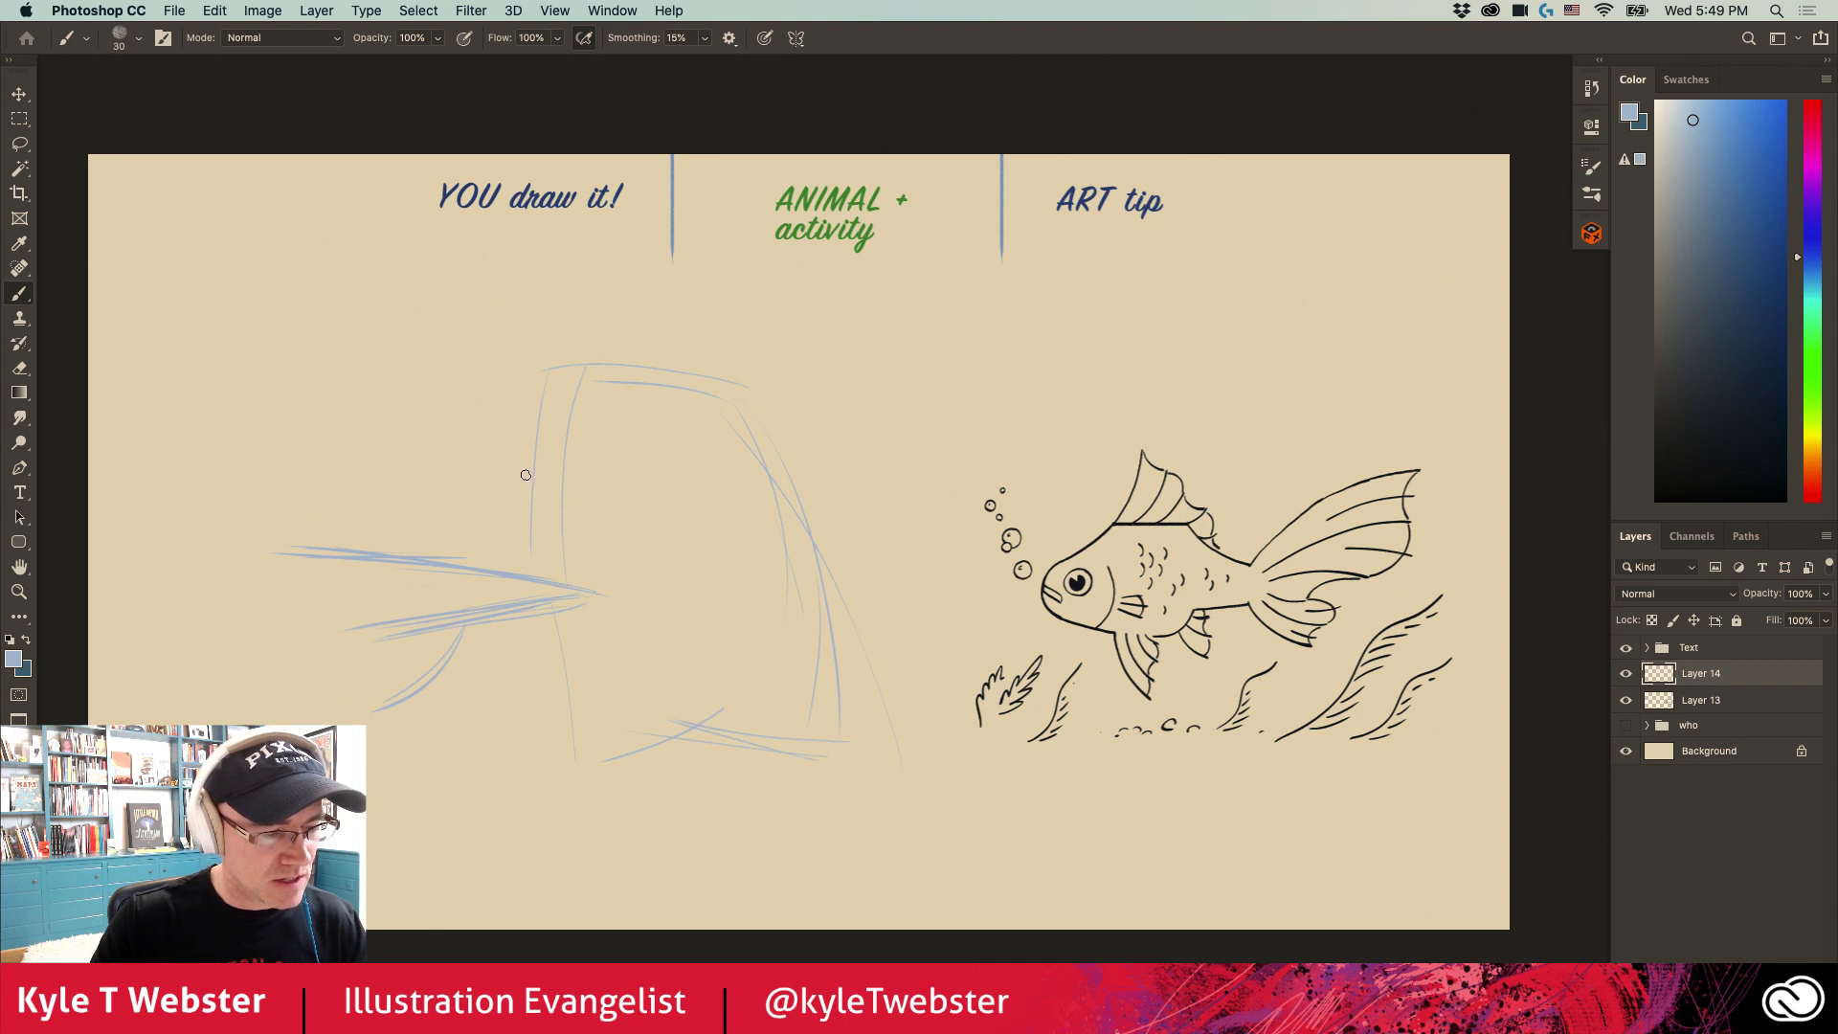
# Step: Rough in the round head and the arm lines extending from it, with overlapping ovals on the left and a small circle on the right
pyautogui.moveTo(540, 484)
pyautogui.mouseDown()
pyautogui.moveTo(448, 480)
pyautogui.moveTo(501, 451)
pyautogui.moveTo(546, 471)
pyautogui.moveTo(535, 514)
pyautogui.moveTo(500, 459)
pyautogui.moveTo(584, 449)
pyautogui.mouseUp()
pyautogui.moveTo(720, 448); pyautogui.dragTo(661, 499)
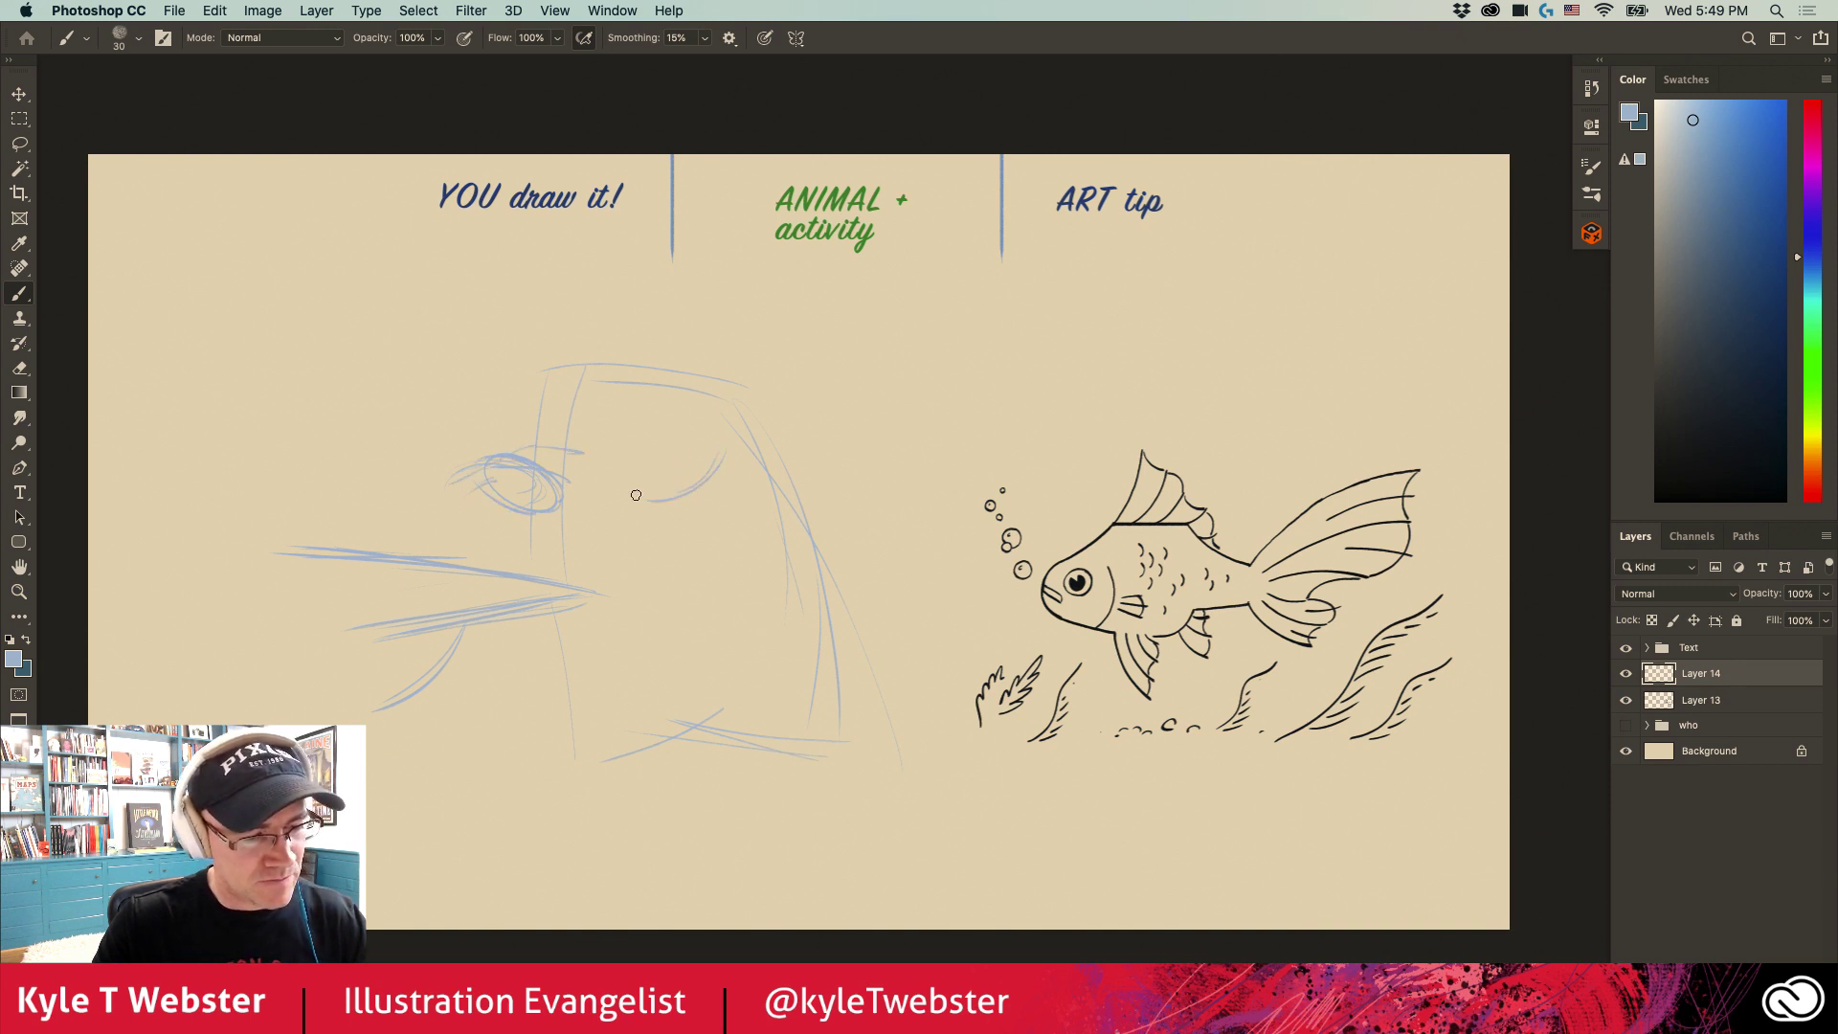
pyautogui.moveTo(609, 410)
pyautogui.mouseDown()
pyautogui.moveTo(615, 477)
pyautogui.moveTo(685, 407)
pyautogui.moveTo(724, 419)
pyautogui.moveTo(721, 462)
pyautogui.moveTo(707, 395)
pyautogui.moveTo(650, 376)
pyautogui.moveTo(610, 387)
pyautogui.moveTo(587, 450)
pyautogui.mouseUp()
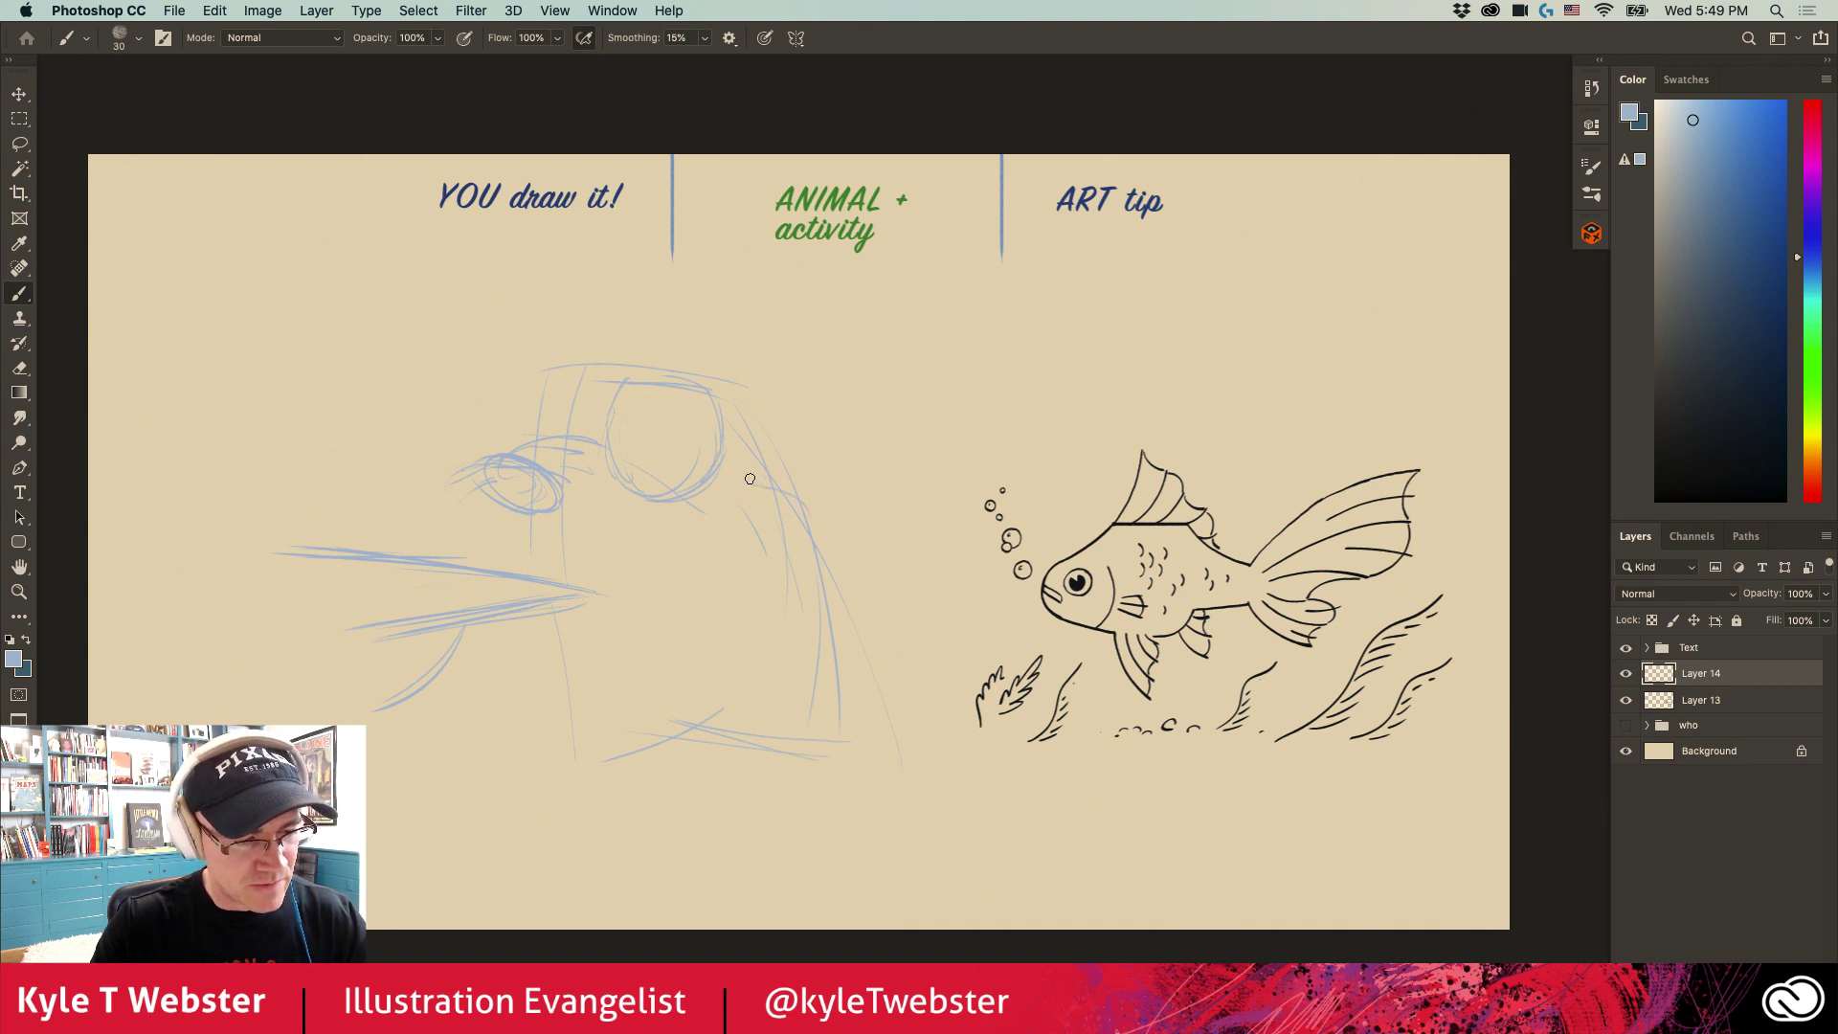
pyautogui.moveTo(799, 458)
pyautogui.mouseDown()
pyautogui.moveTo(772, 447)
pyautogui.moveTo(787, 476)
pyautogui.moveTo(729, 465)
pyautogui.mouseUp()
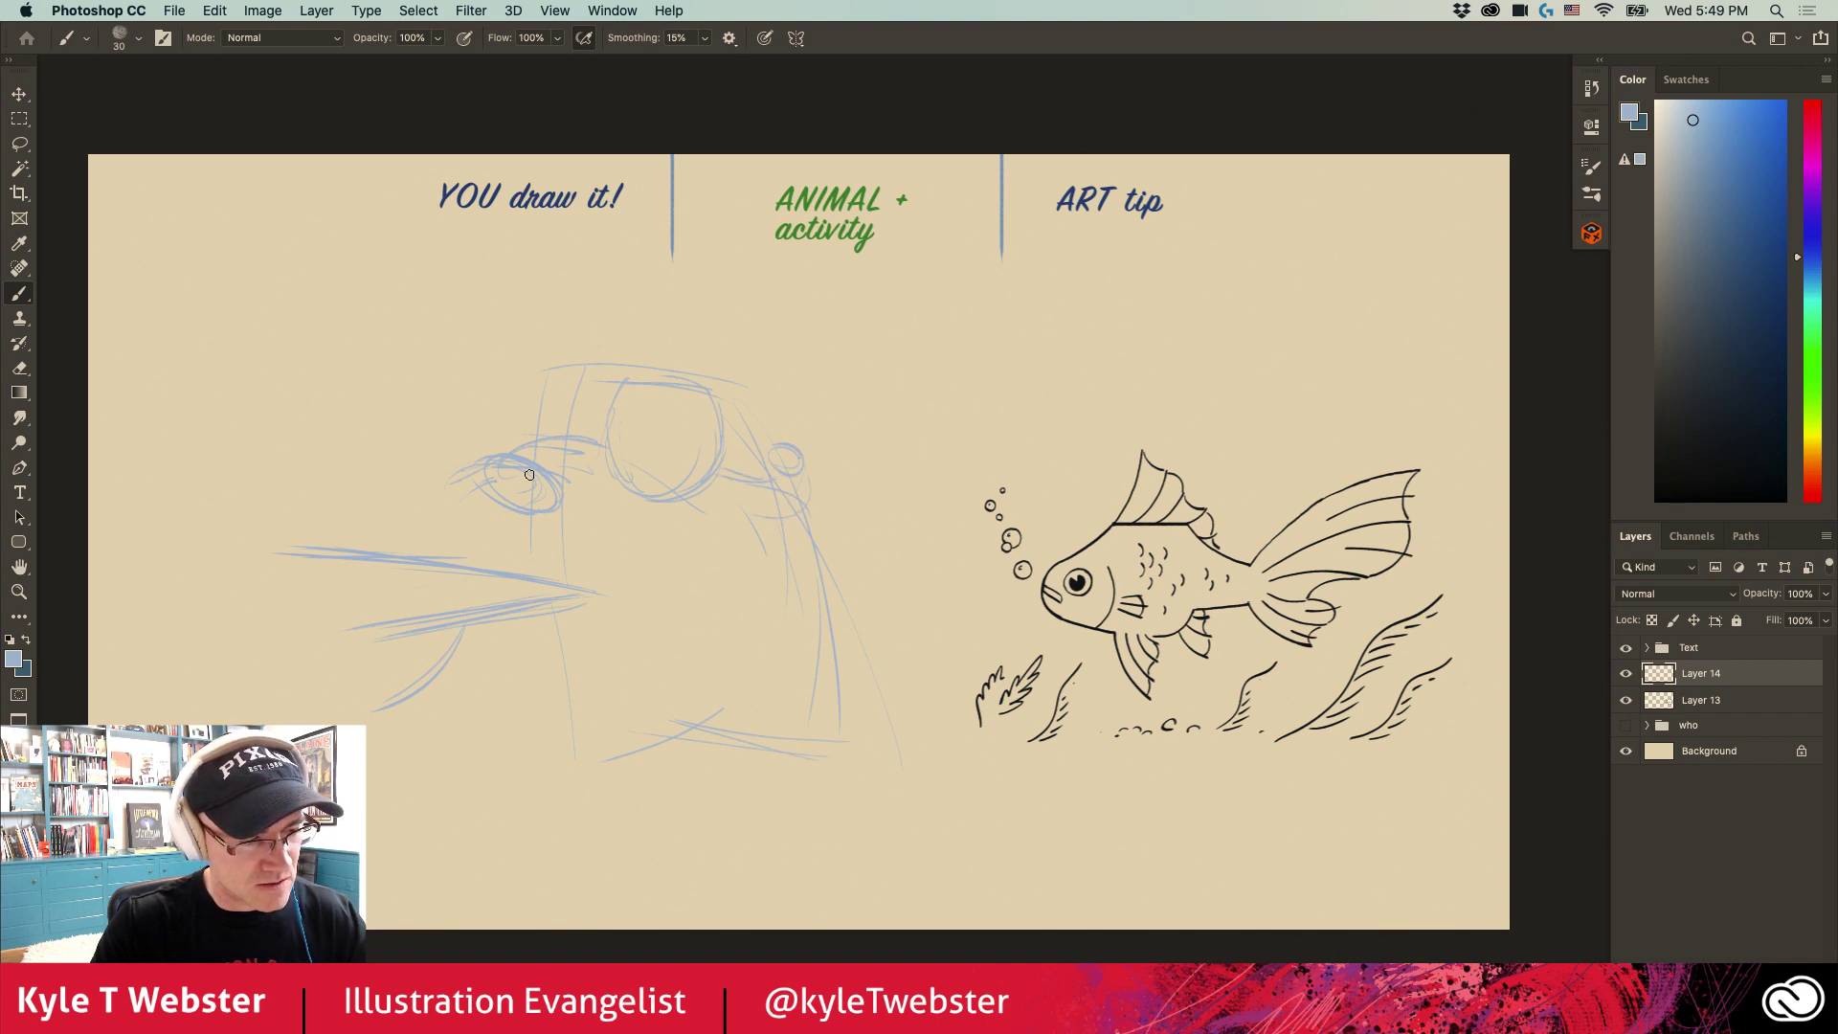
pyautogui.moveTo(567, 517)
pyautogui.mouseDown()
pyautogui.moveTo(592, 534)
pyautogui.moveTo(536, 488)
pyautogui.moveTo(565, 546)
pyautogui.moveTo(507, 502)
pyautogui.mouseUp()
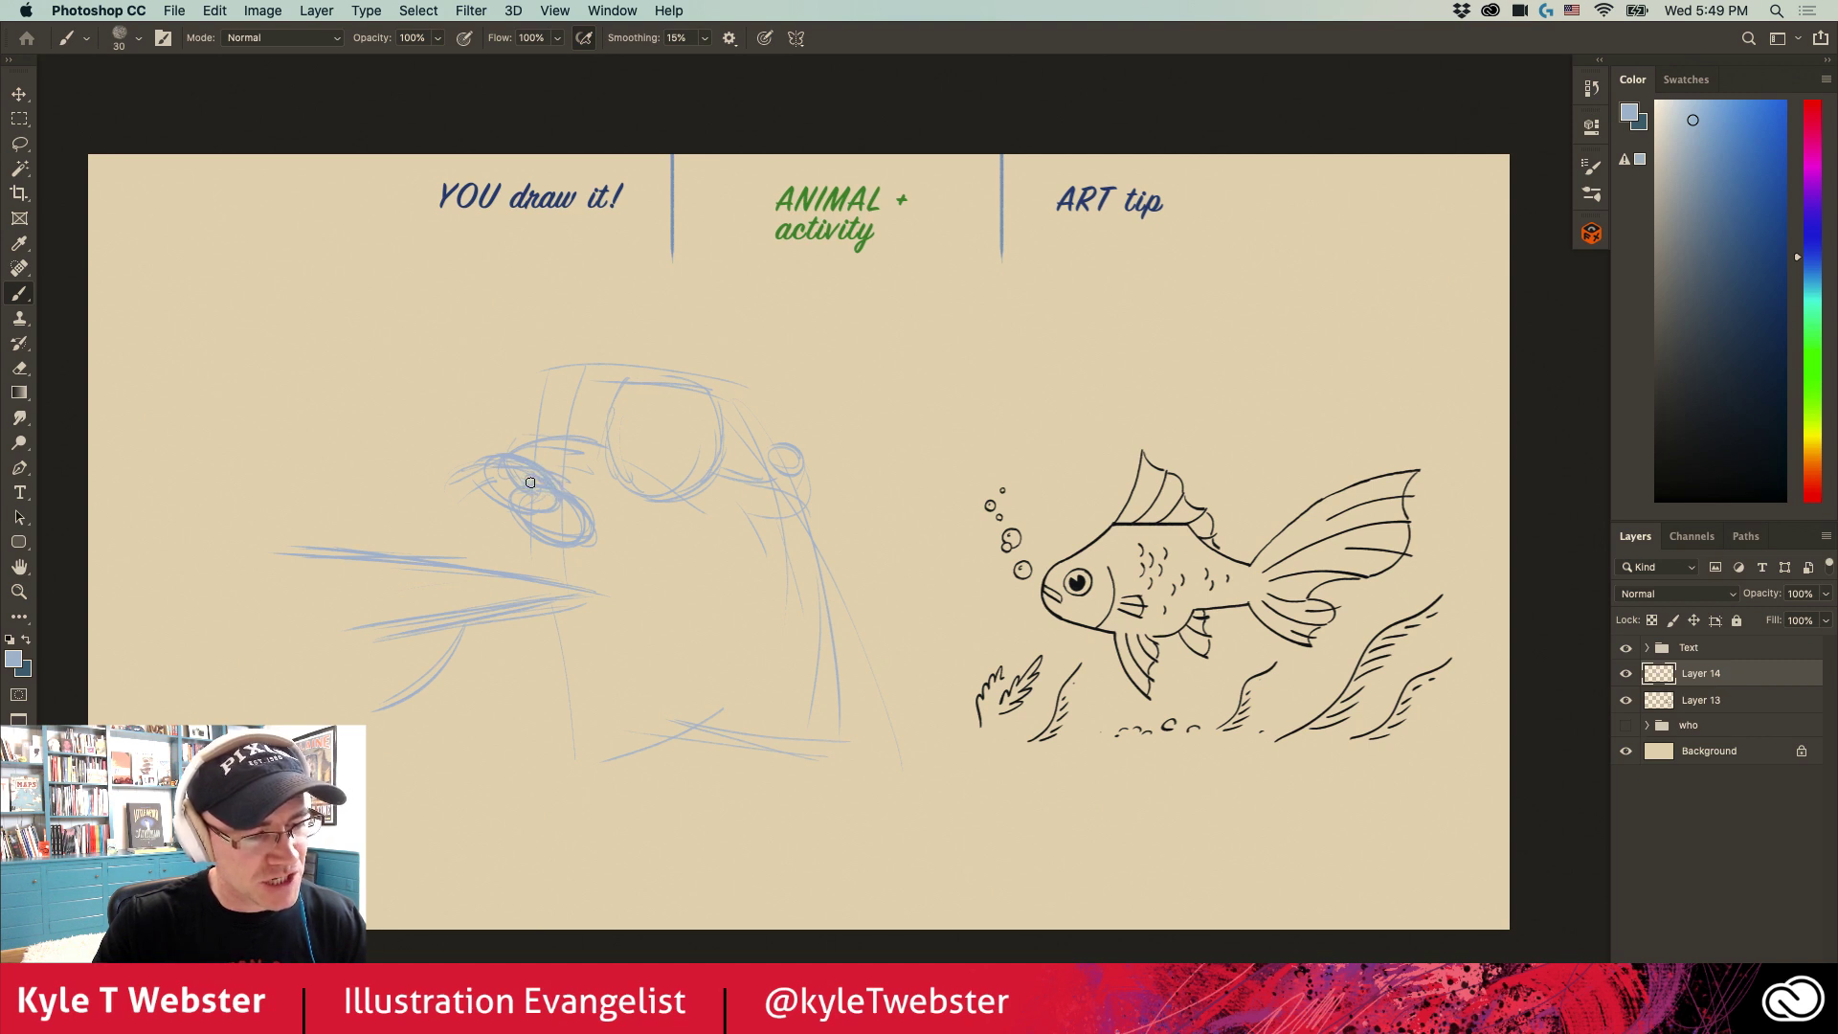
pyautogui.moveTo(534, 478); pyautogui.dragTo(558, 524)
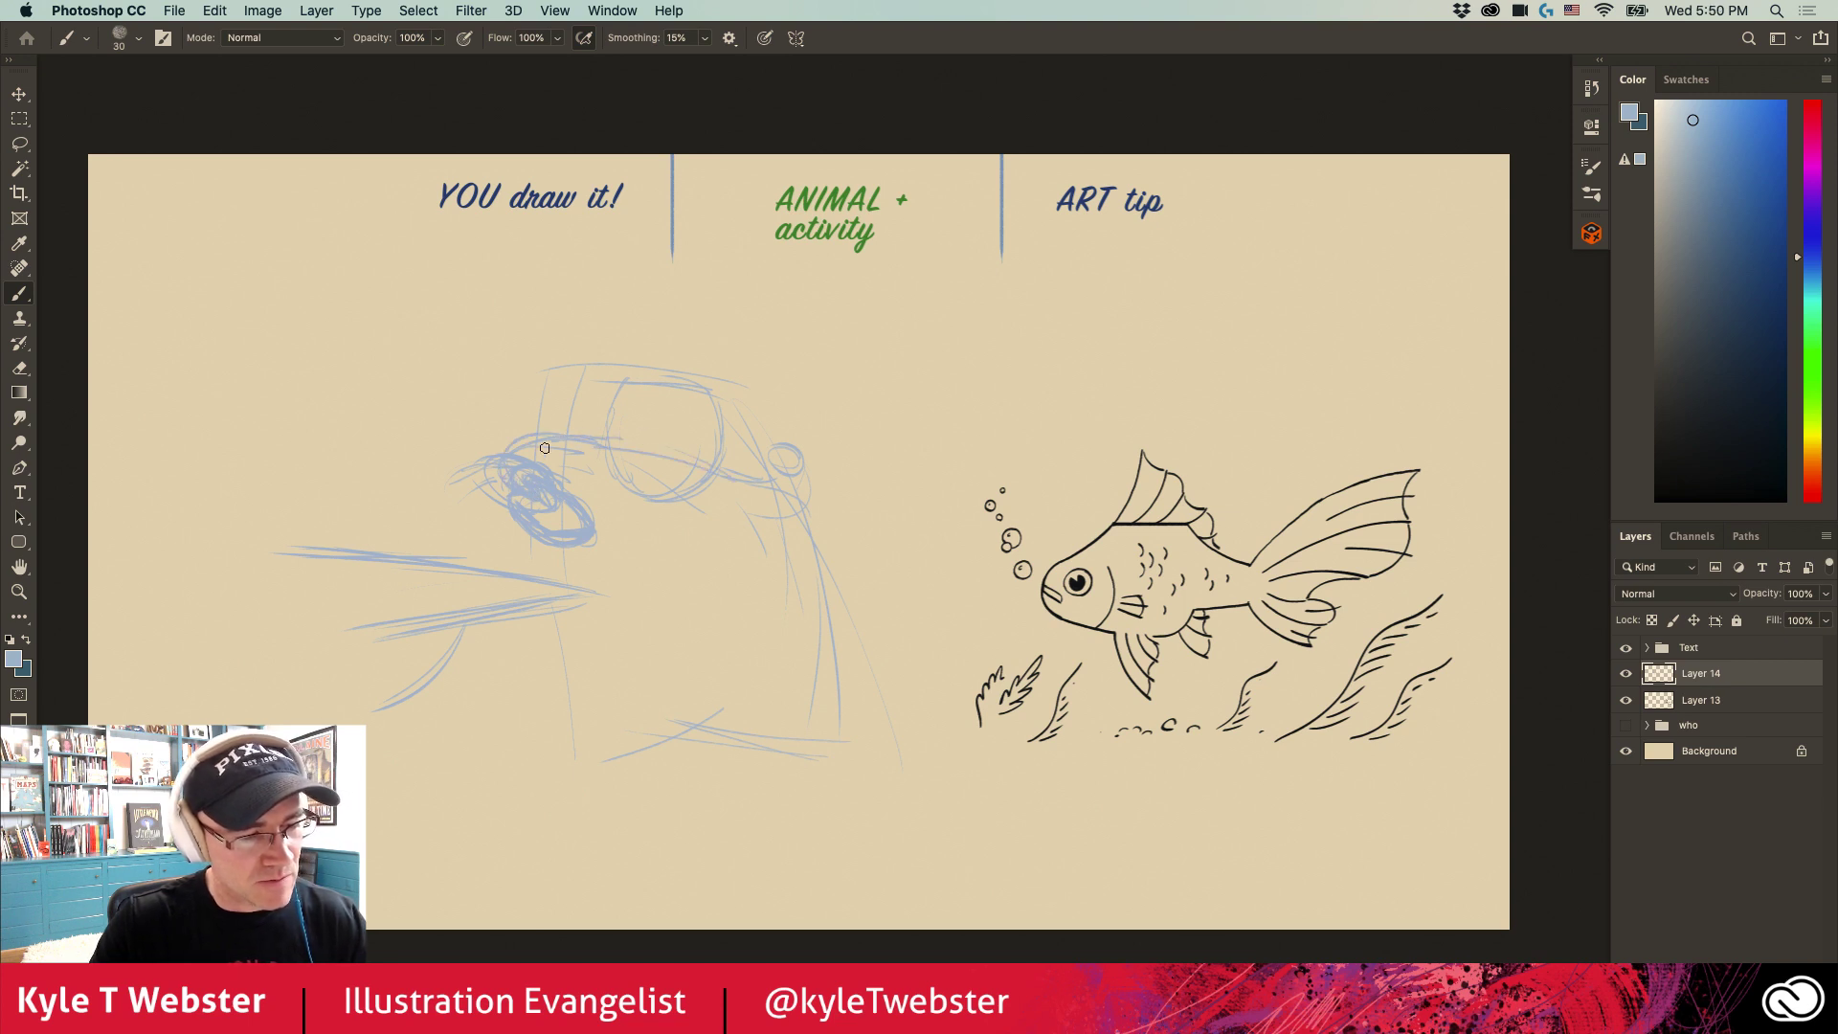
# Step: Sketch the cat's face inside the head circle with slanted angry eyes, a small muzzle and two pointed ears
pyautogui.moveTo(695, 448)
pyautogui.mouseDown()
pyautogui.moveTo(659, 469)
pyautogui.moveTo(700, 433)
pyautogui.moveTo(635, 466)
pyautogui.moveTo(612, 425)
pyautogui.mouseUp()
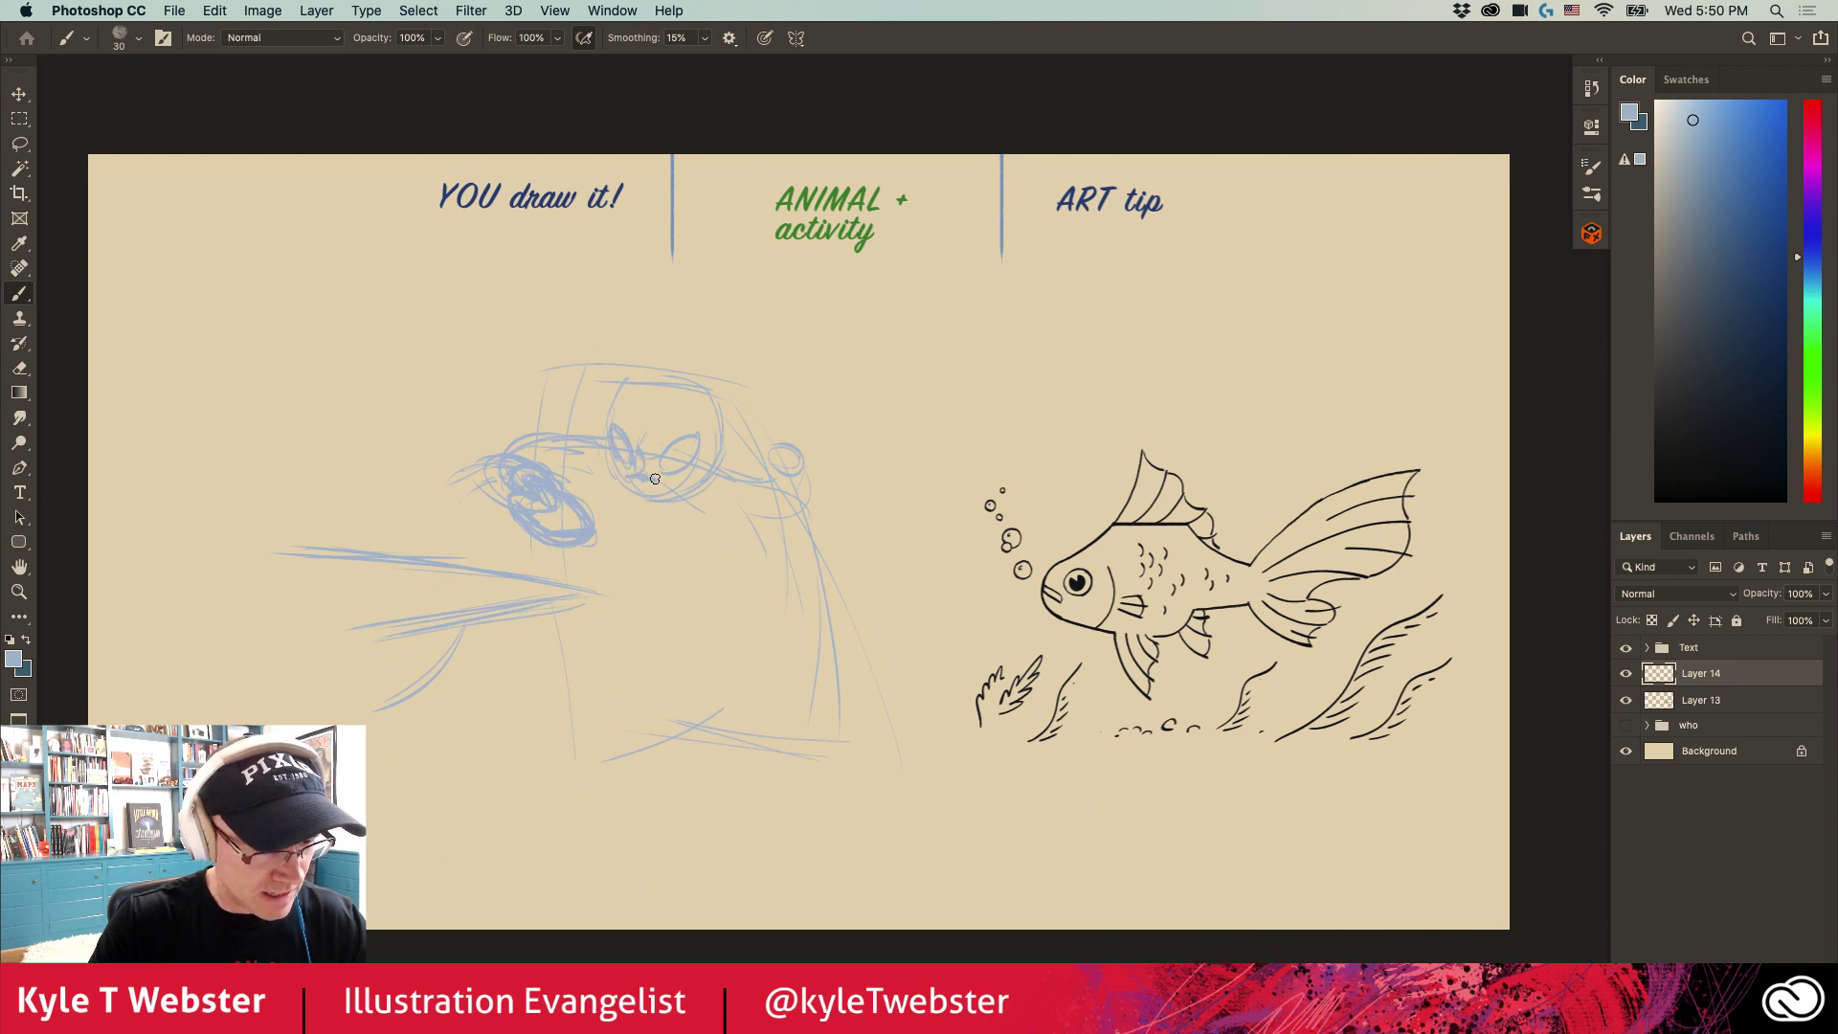
pyautogui.moveTo(640, 480); pyautogui.dragTo(661, 494)
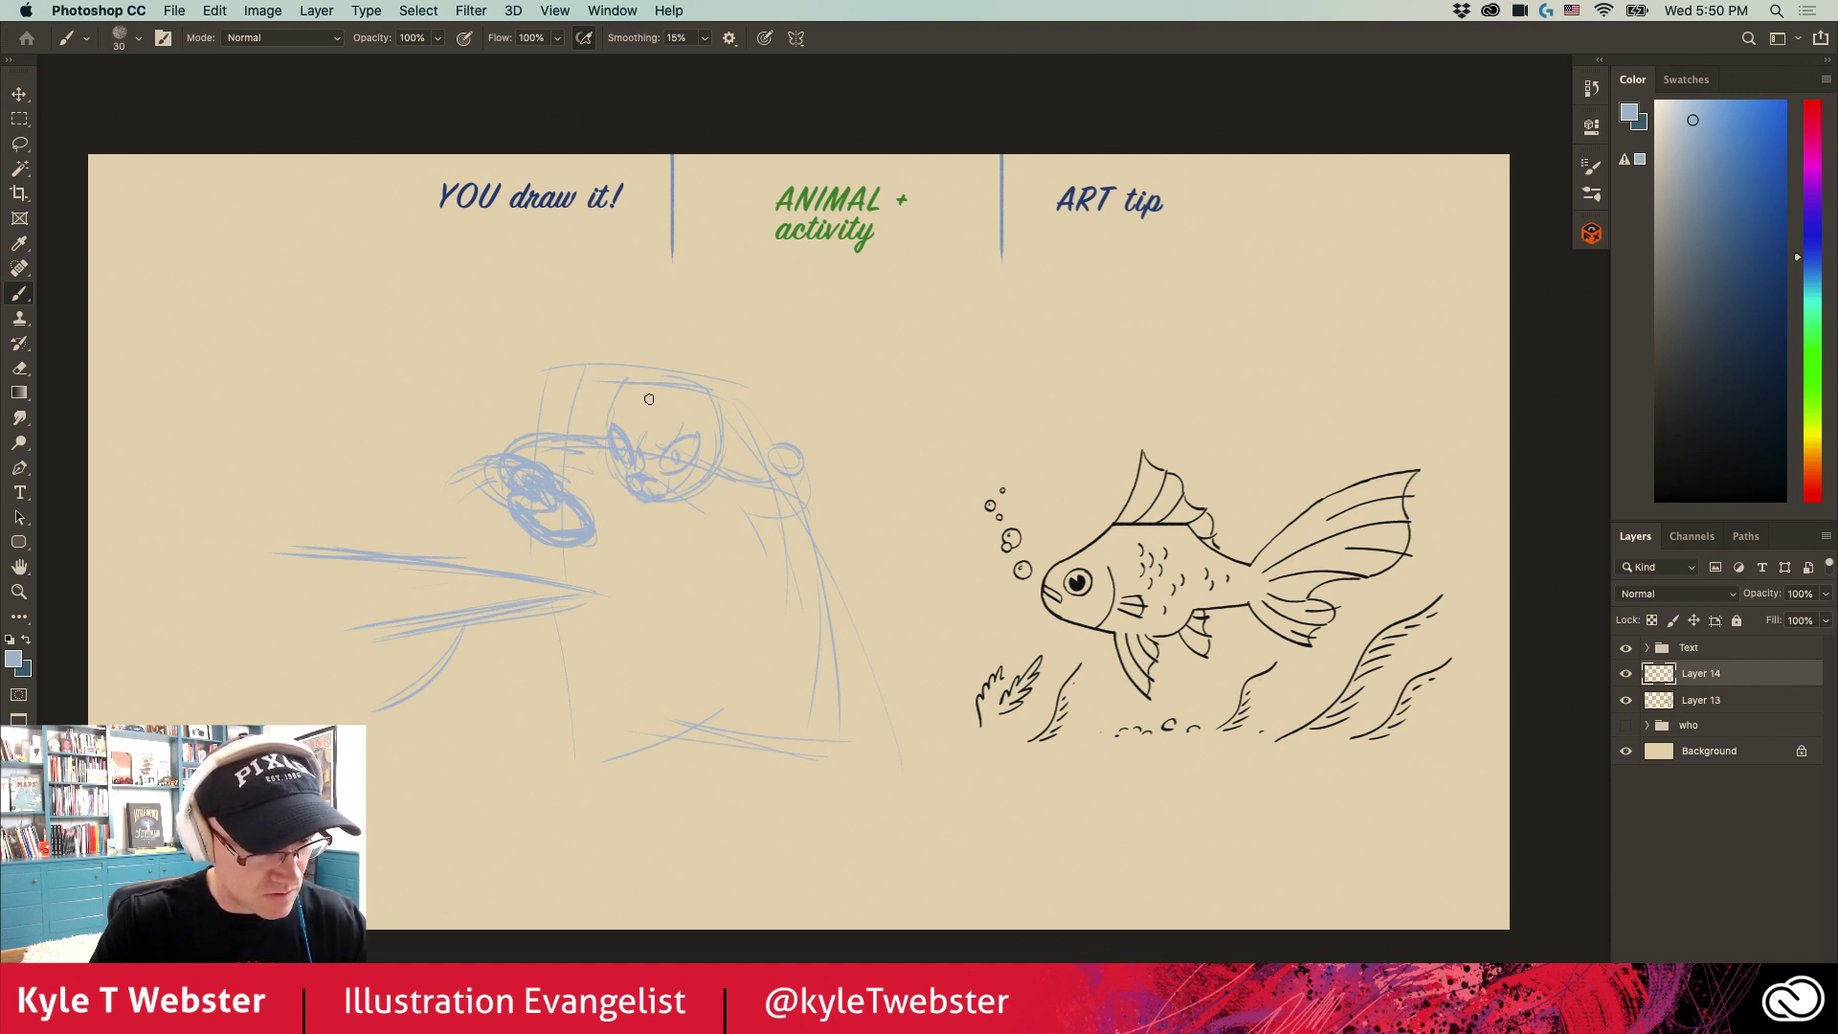
pyautogui.moveTo(719, 419)
pyautogui.mouseDown()
pyautogui.moveTo(696, 378)
pyautogui.moveTo(681, 397)
pyautogui.moveTo(705, 378)
pyautogui.moveTo(677, 376)
pyautogui.moveTo(701, 381)
pyautogui.moveTo(697, 411)
pyautogui.moveTo(678, 392)
pyautogui.moveTo(621, 406)
pyautogui.moveTo(628, 386)
pyautogui.moveTo(671, 384)
pyautogui.moveTo(617, 395)
pyautogui.moveTo(646, 384)
pyautogui.moveTo(605, 370)
pyautogui.moveTo(609, 419)
pyautogui.moveTo(605, 382)
pyautogui.mouseUp()
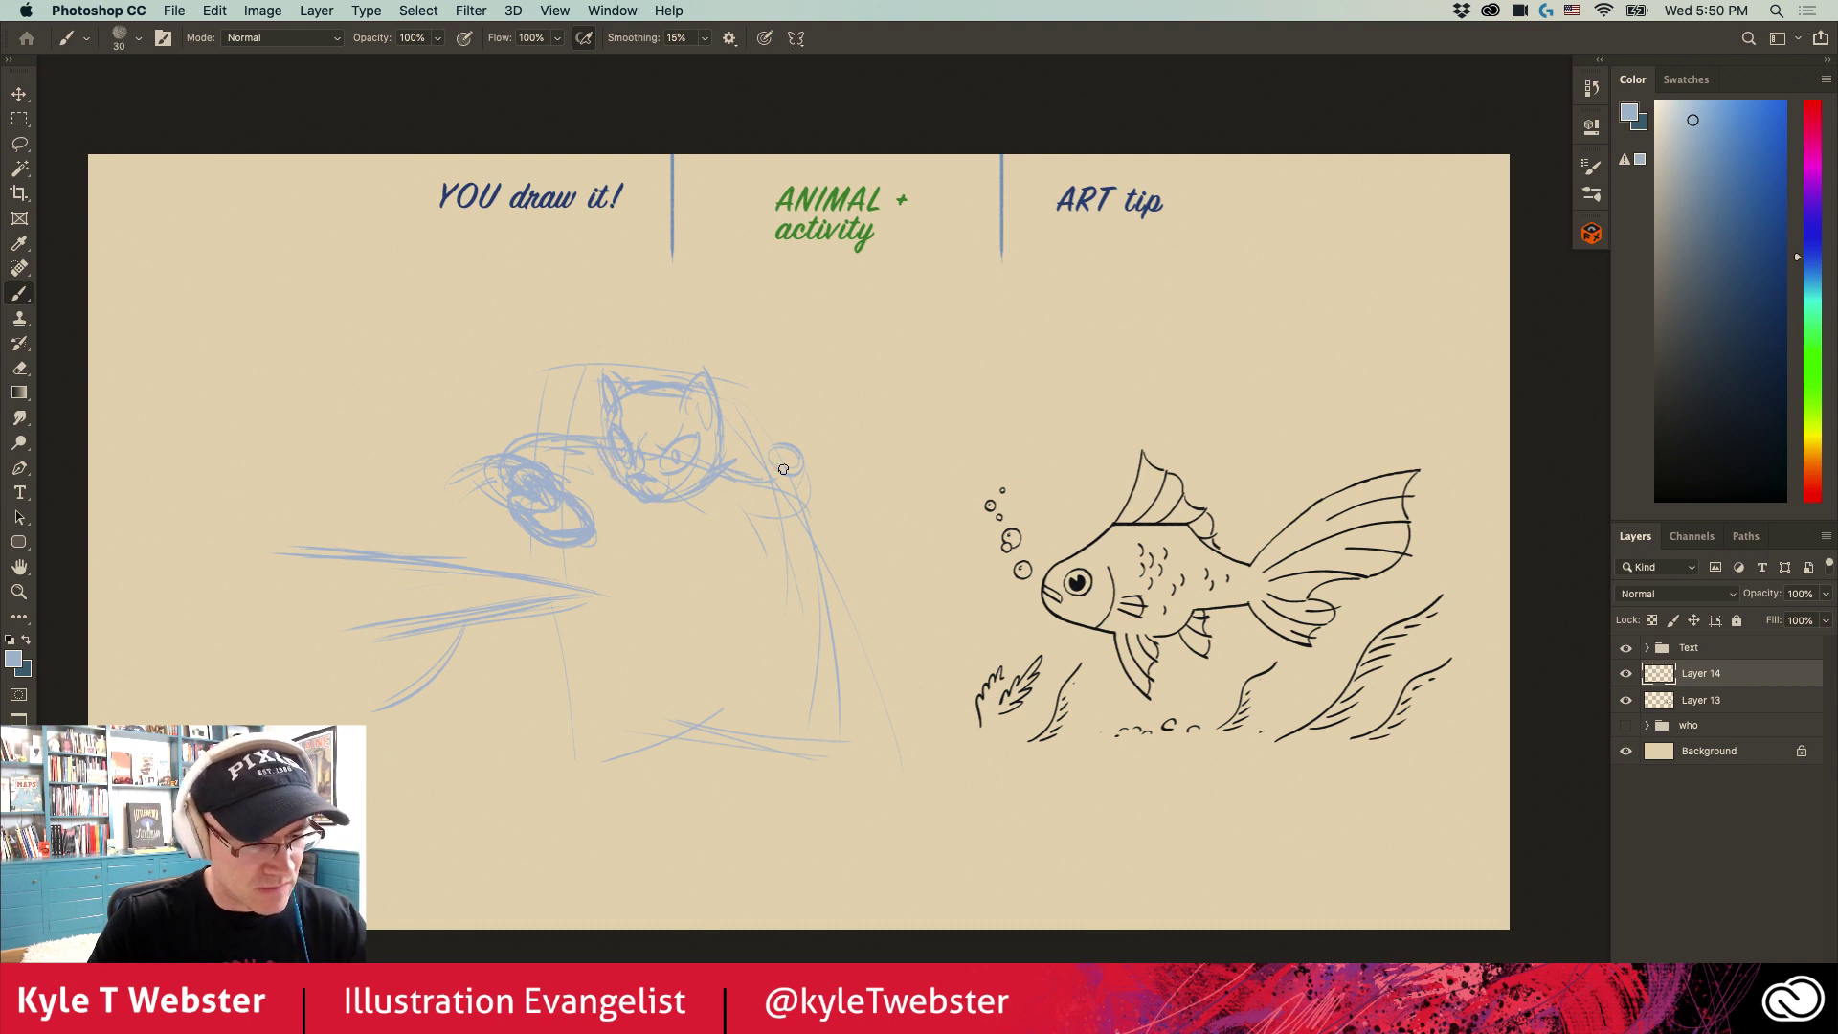
# Step: Sketch fingers on the cat's raised hand and the curved torso and shirt lines sweeping below the head
pyautogui.moveTo(784, 451)
pyautogui.mouseDown()
pyautogui.moveTo(771, 490)
pyautogui.moveTo(794, 483)
pyautogui.moveTo(797, 446)
pyautogui.moveTo(764, 440)
pyautogui.moveTo(785, 429)
pyautogui.moveTo(798, 454)
pyautogui.mouseUp()
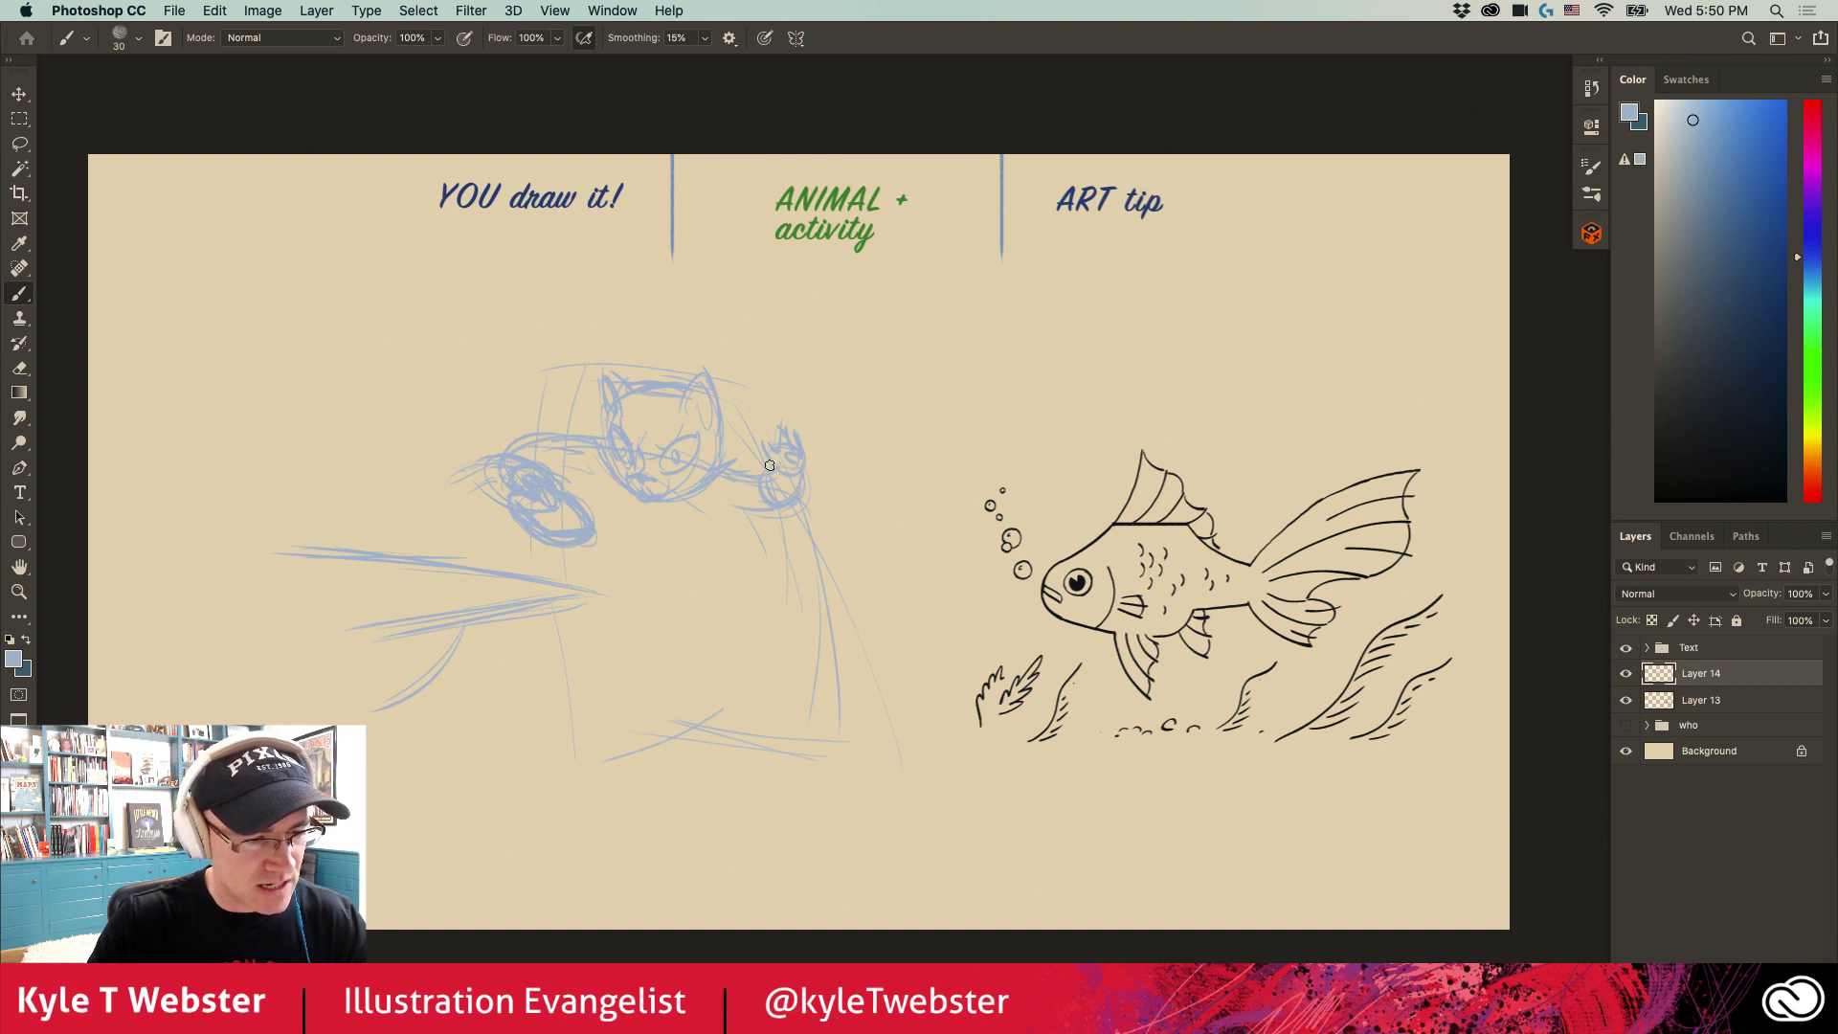
pyautogui.moveTo(754, 550); pyautogui.dragTo(608, 706)
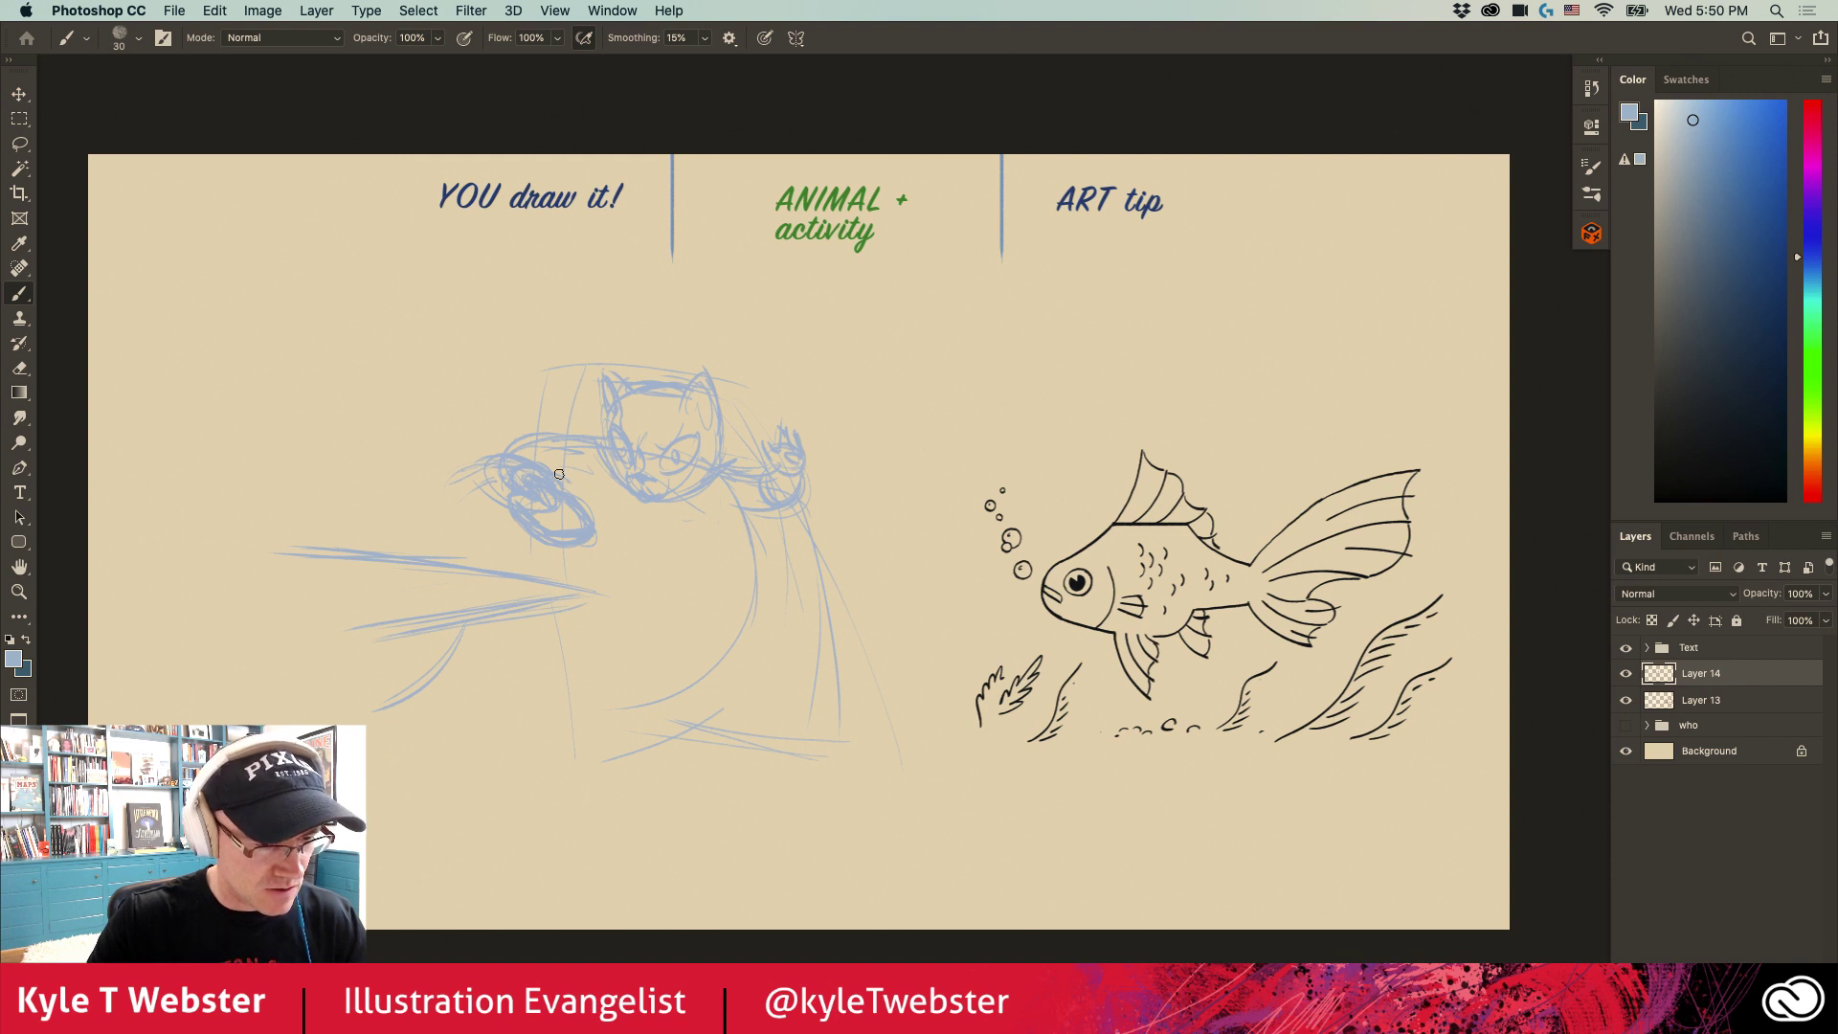
pyautogui.moveTo(733, 502); pyautogui.dragTo(681, 556)
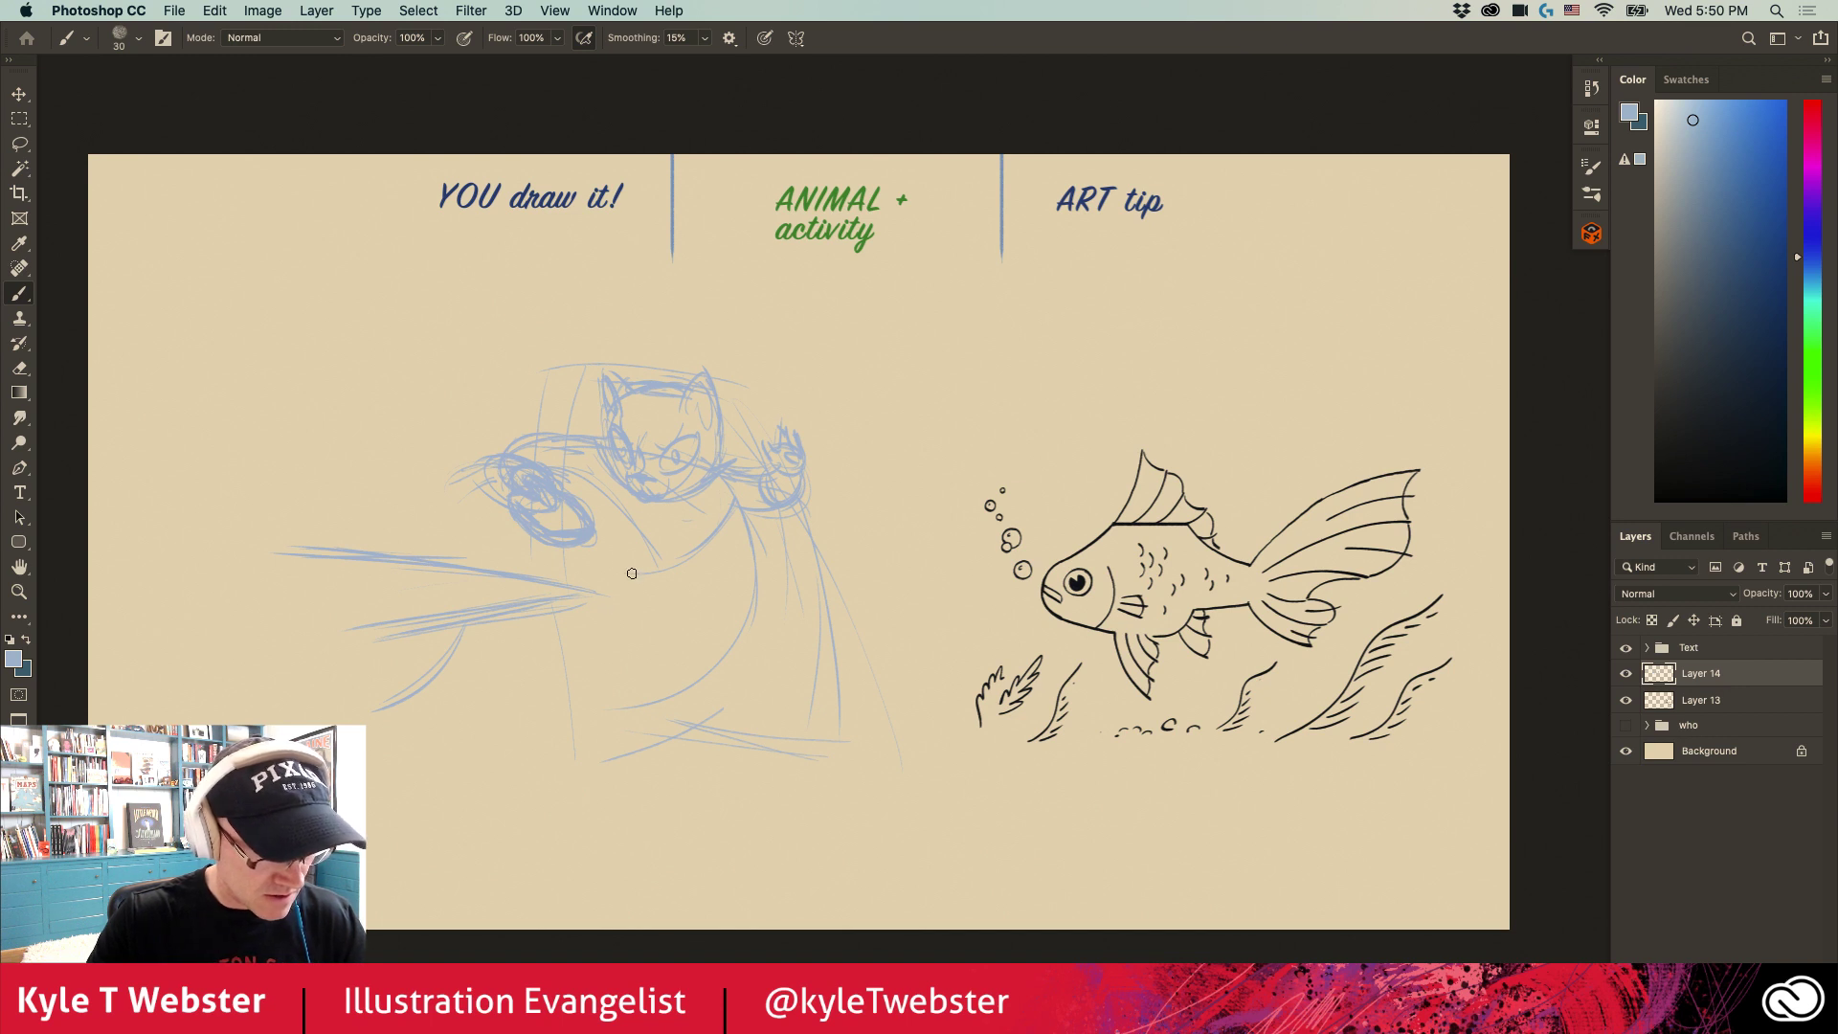
pyautogui.moveTo(741, 557); pyautogui.dragTo(635, 532)
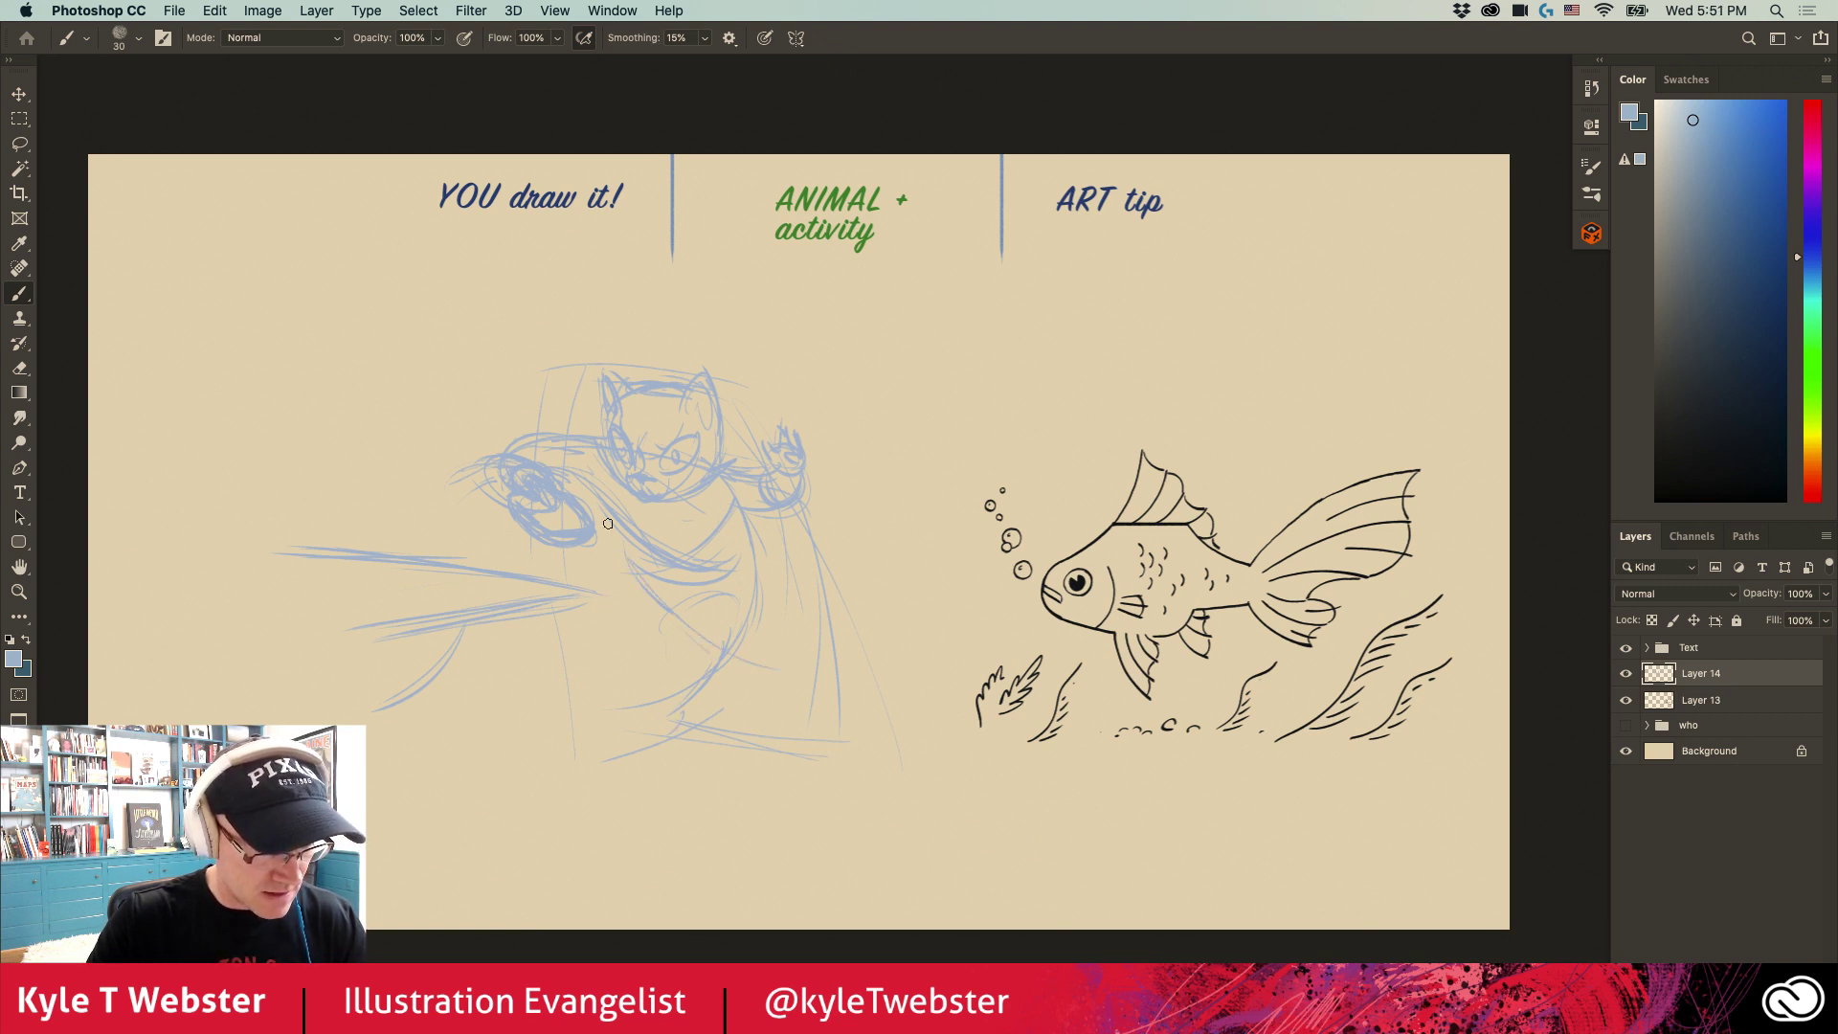
# Step: Sketch the two legs and feet in a lunging pose, with a long curved tail sweeping up behind the body
pyautogui.moveTo(733, 623); pyautogui.dragTo(771, 670)
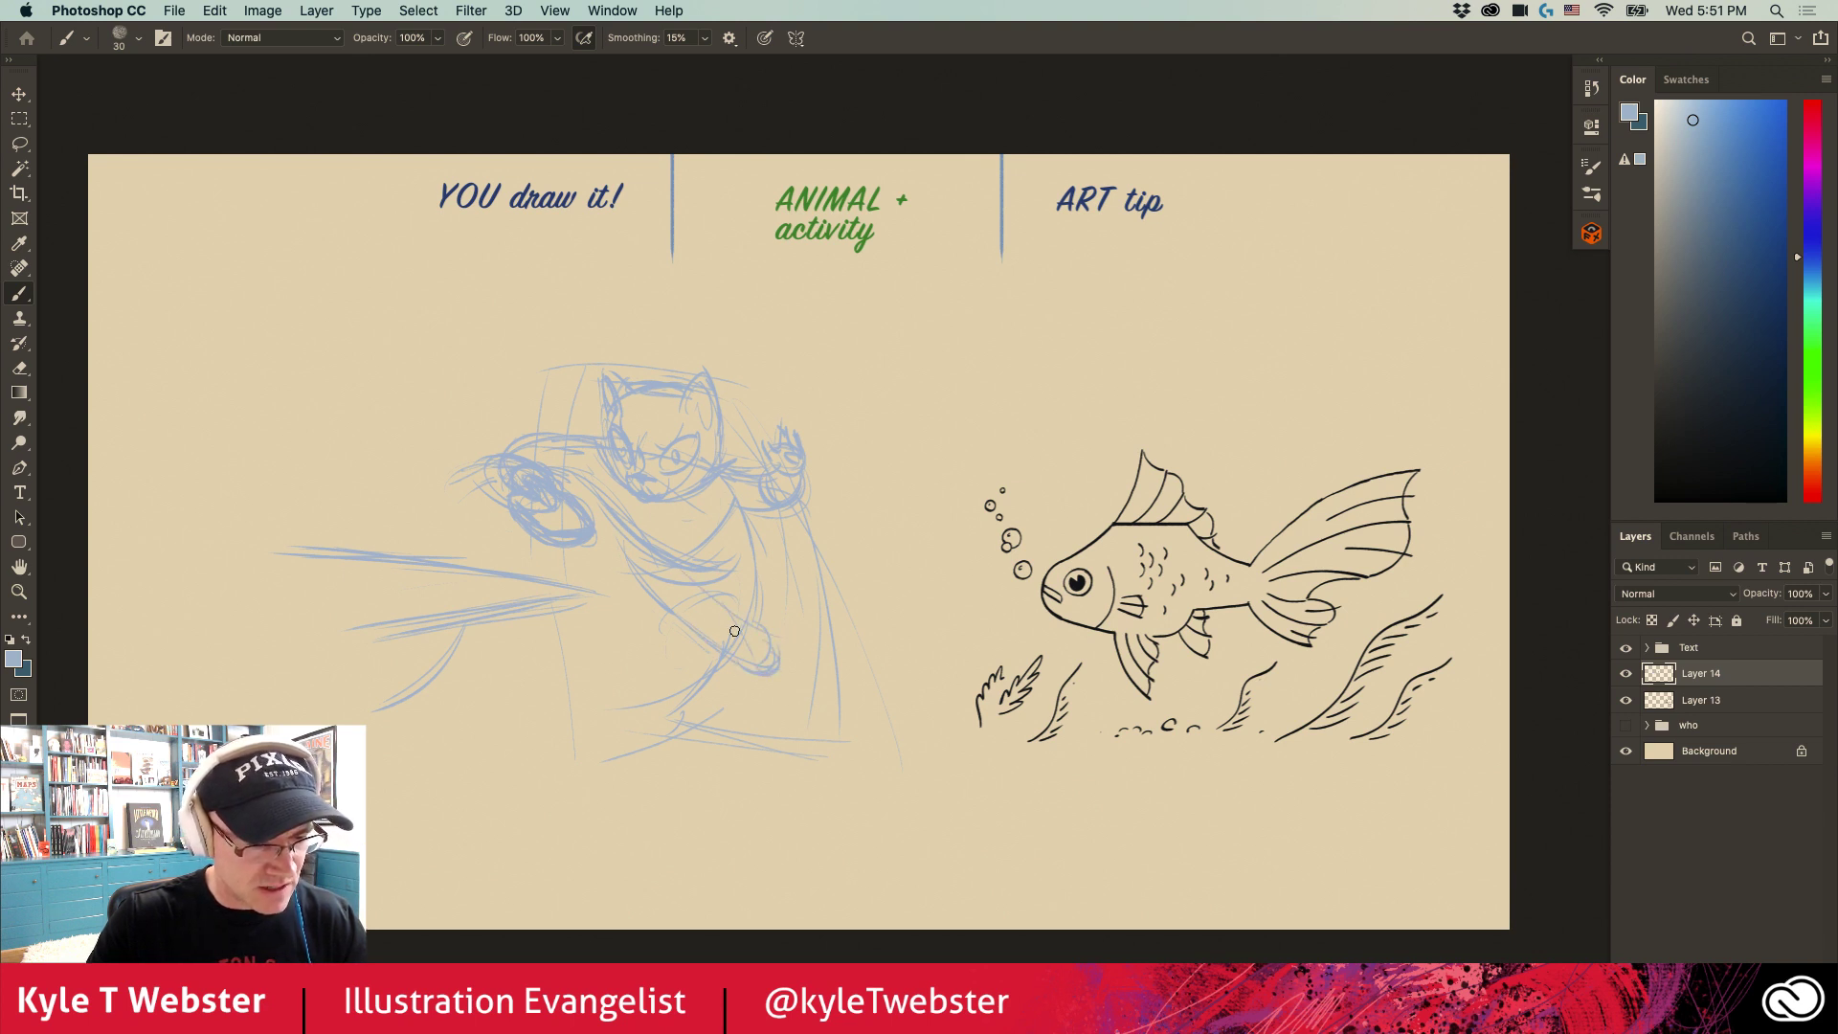
pyautogui.moveTo(692, 601)
pyautogui.mouseDown()
pyautogui.moveTo(670, 632)
pyautogui.moveTo(704, 670)
pyautogui.moveTo(674, 705)
pyautogui.moveTo(694, 635)
pyautogui.moveTo(672, 677)
pyautogui.moveTo(648, 644)
pyautogui.moveTo(654, 702)
pyautogui.moveTo(639, 709)
pyautogui.moveTo(653, 678)
pyautogui.moveTo(649, 718)
pyautogui.moveTo(630, 715)
pyautogui.moveTo(655, 737)
pyautogui.moveTo(674, 718)
pyautogui.moveTo(647, 703)
pyautogui.moveTo(668, 690)
pyautogui.moveTo(657, 716)
pyautogui.moveTo(631, 702)
pyautogui.moveTo(650, 721)
pyautogui.moveTo(638, 681)
pyautogui.mouseUp()
pyautogui.moveTo(719, 634); pyautogui.dragTo(748, 539)
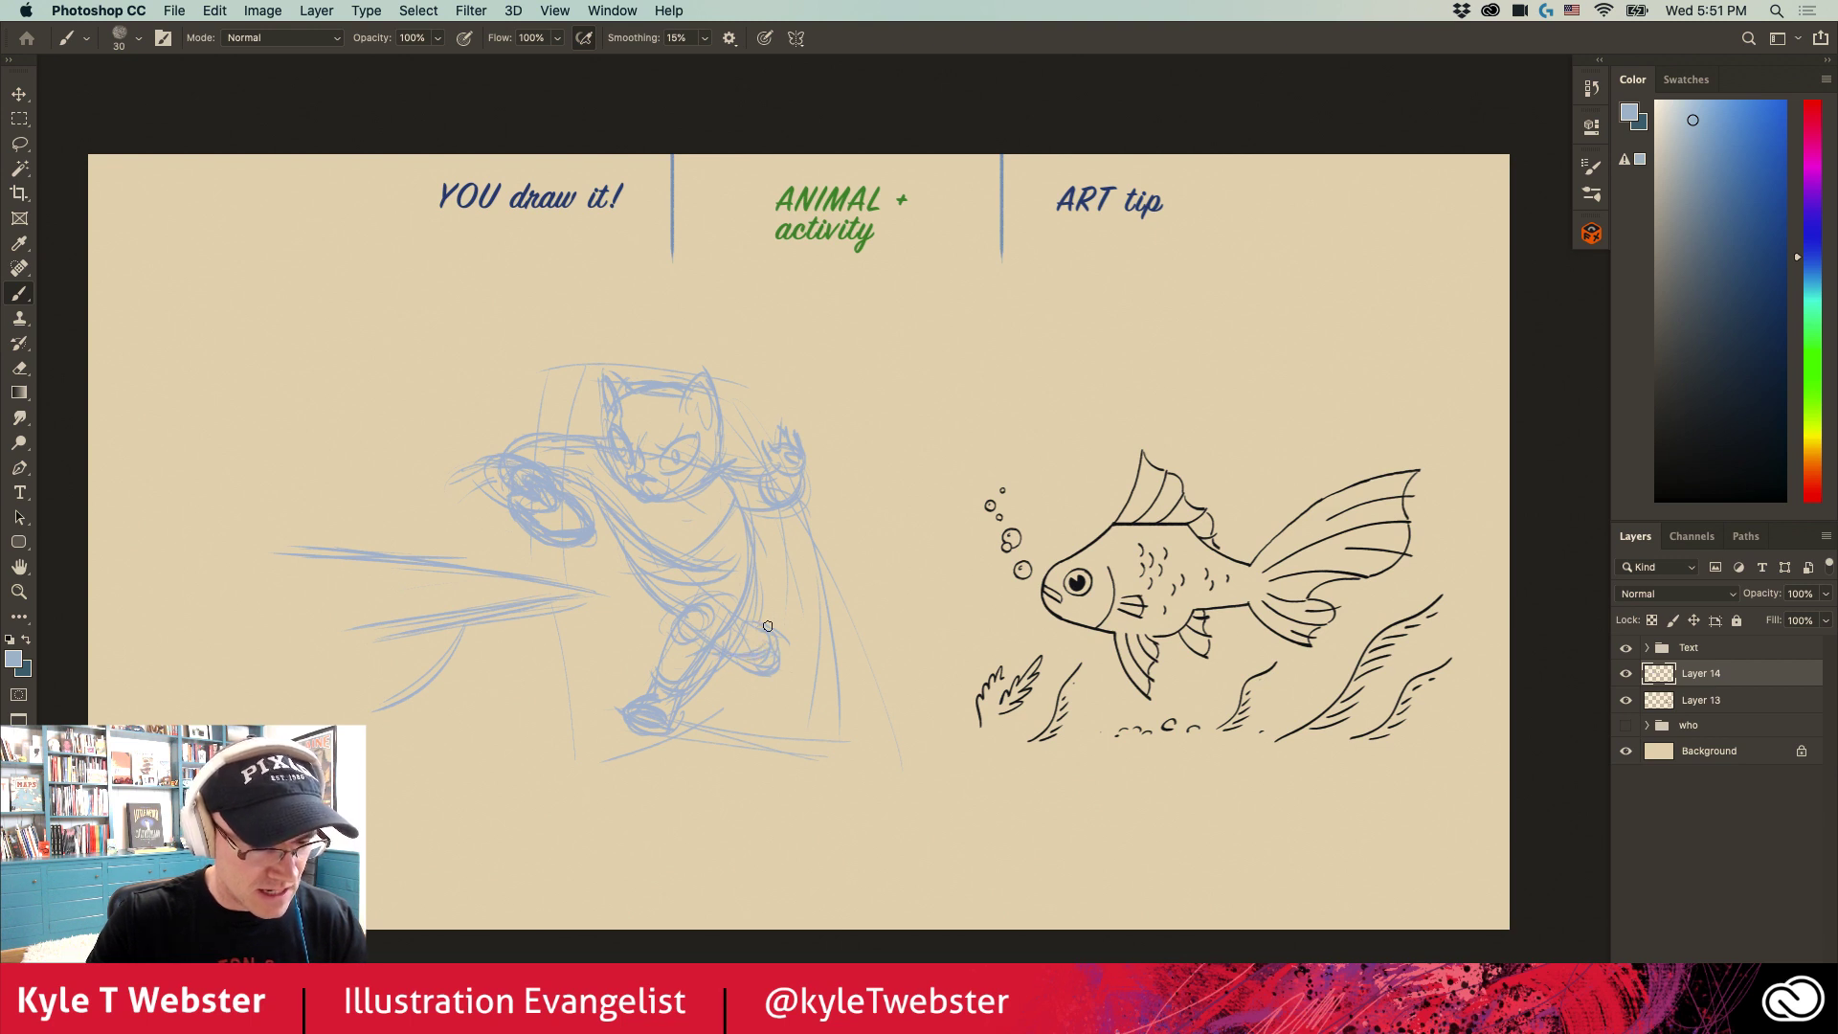
pyautogui.moveTo(772, 628); pyautogui.dragTo(778, 682)
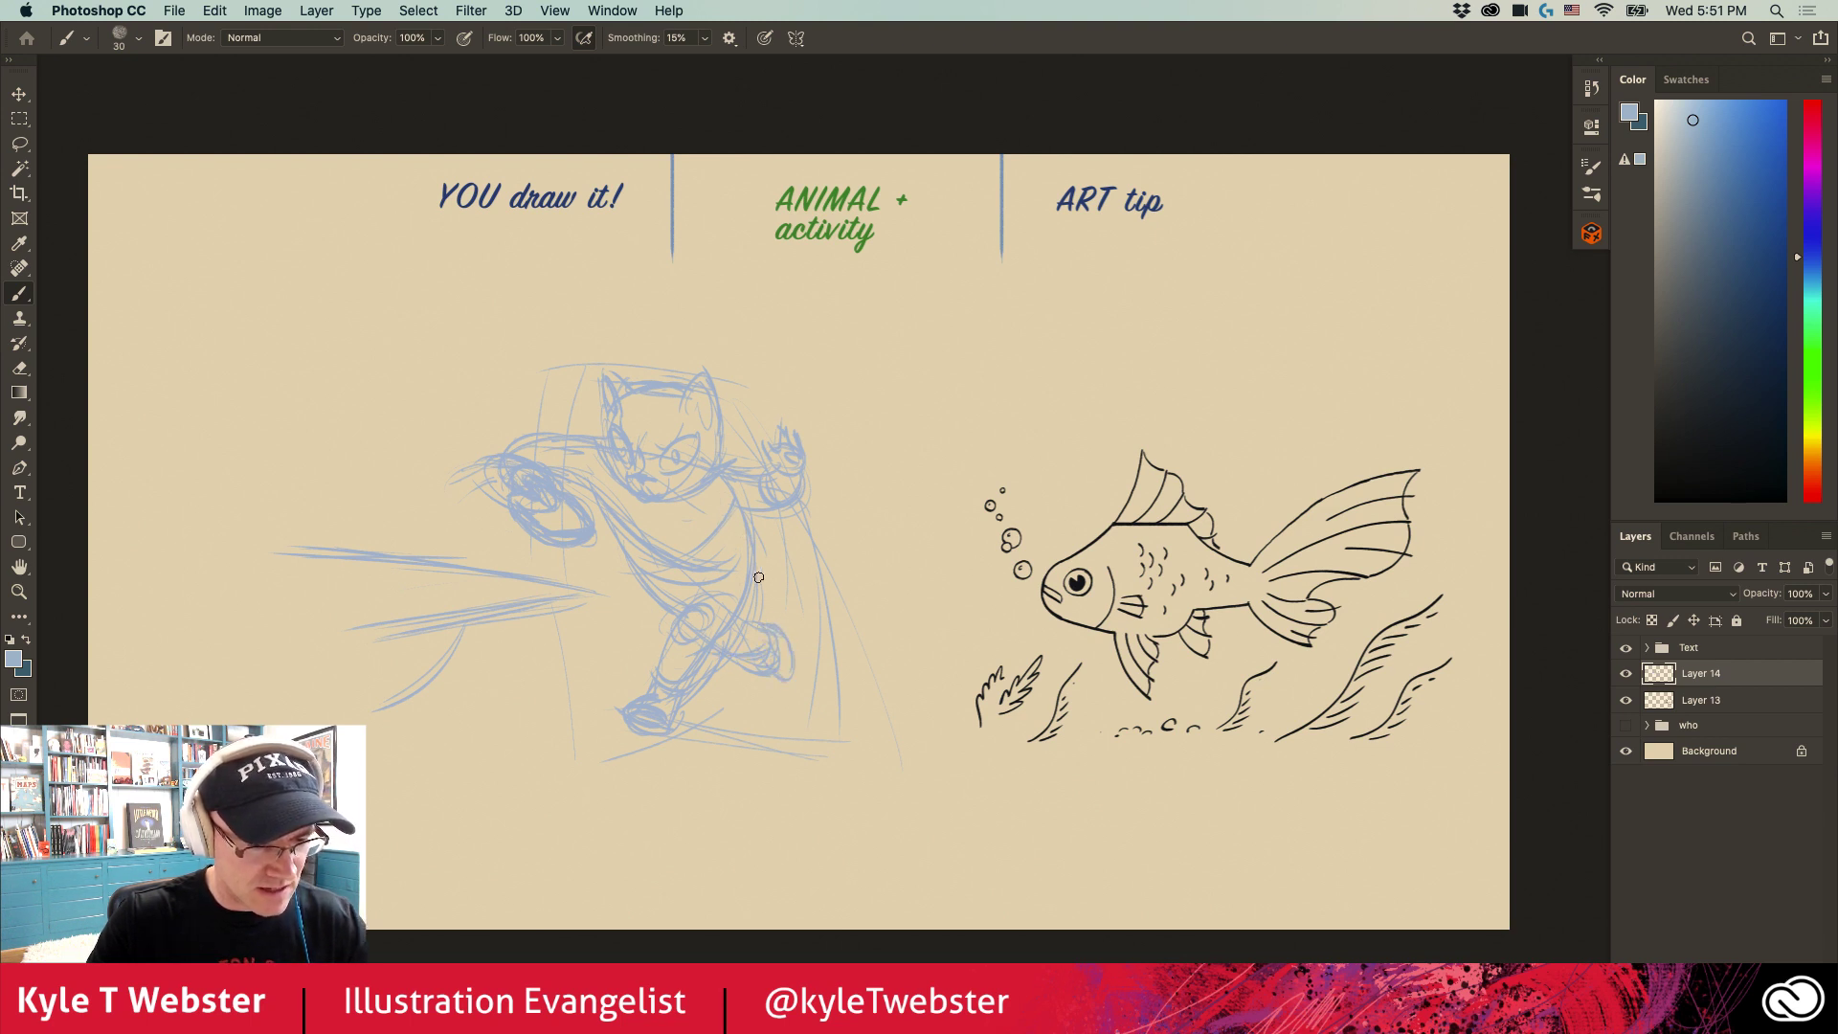
pyautogui.moveTo(754, 580); pyautogui.dragTo(873, 490)
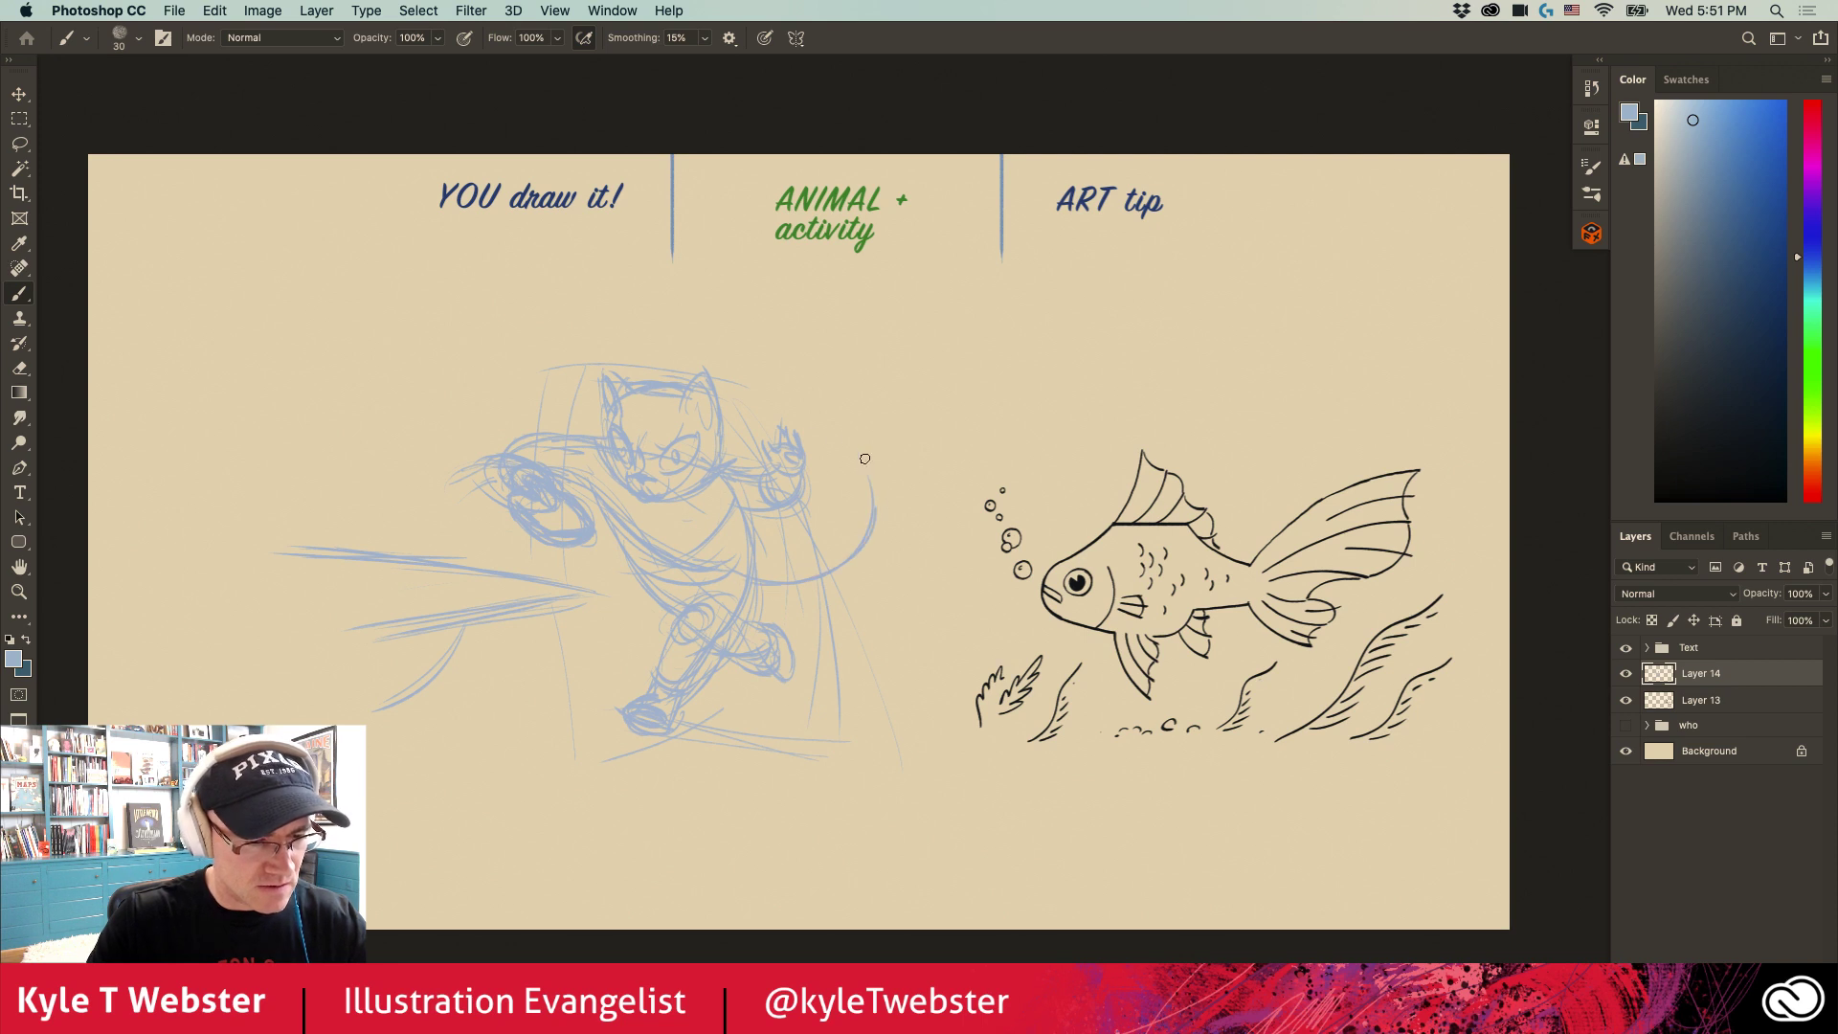
pyautogui.moveTo(734, 566); pyautogui.dragTo(867, 510)
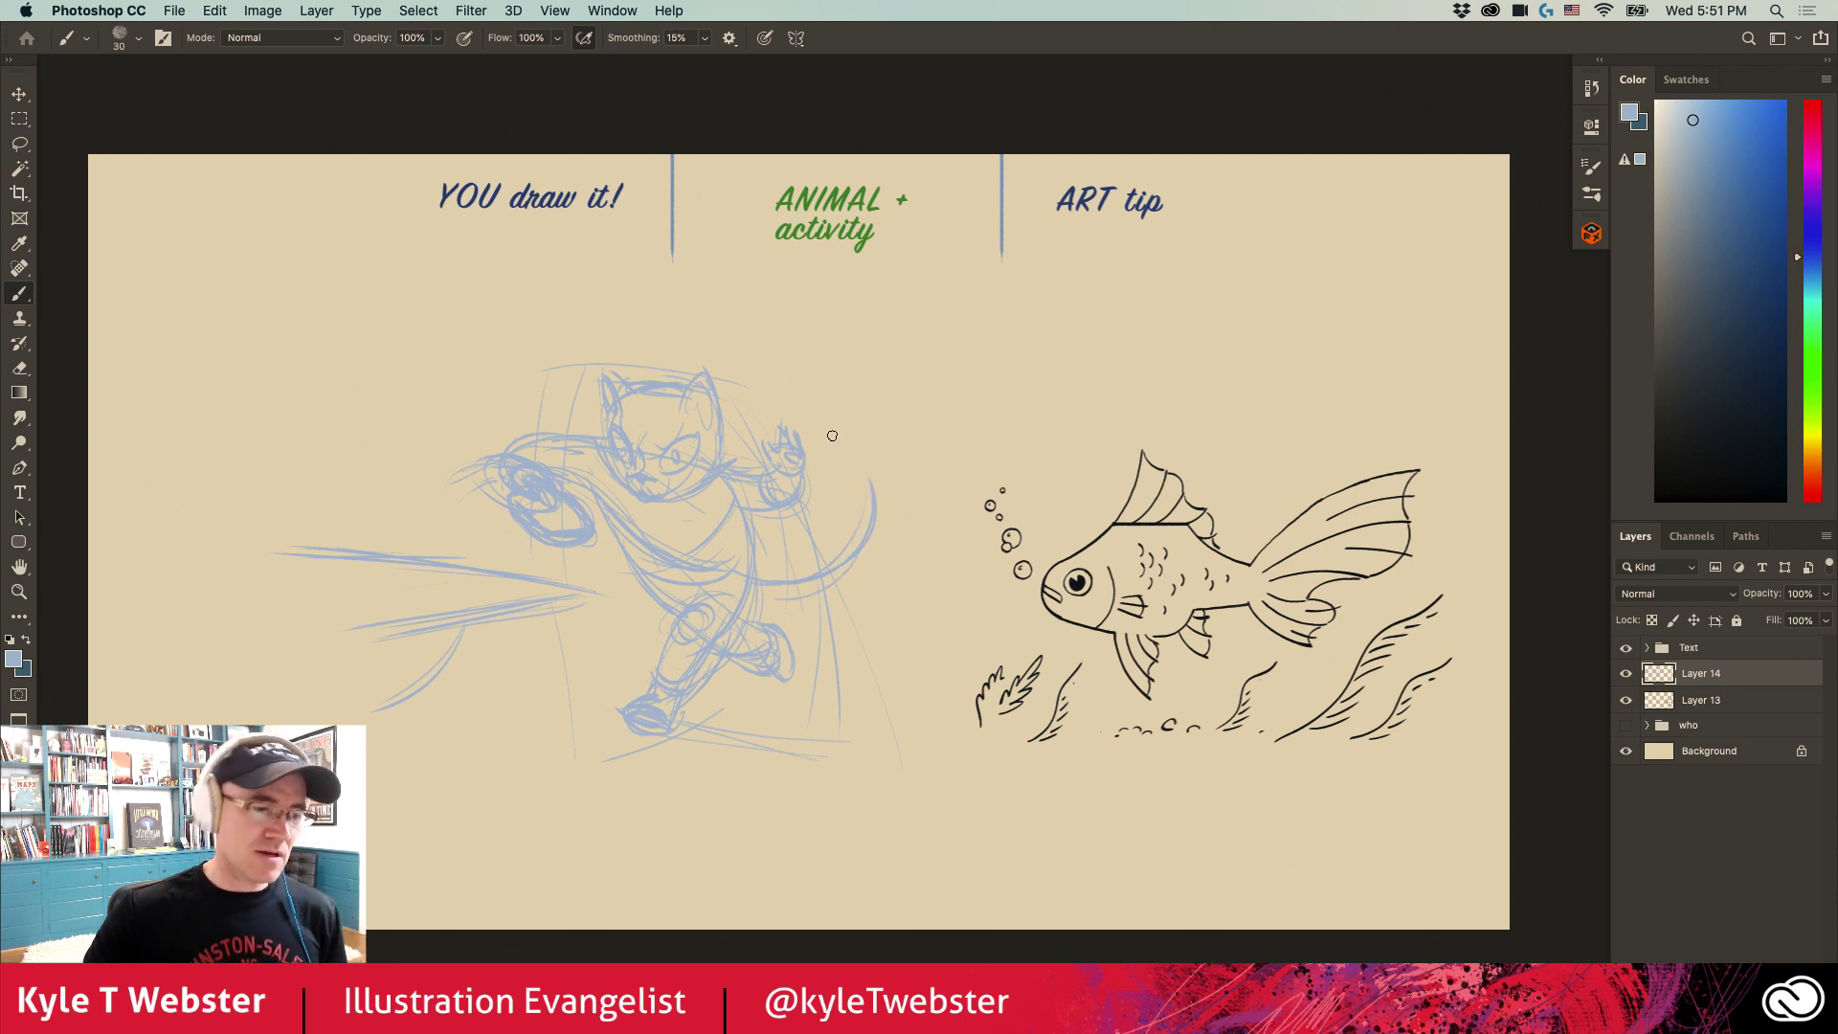
# Step: Sketch motion arcs around the paddle arm, a small ball above the table, and extra lines defining the table's edges
pyautogui.moveTo(531, 370); pyautogui.dragTo(486, 450)
pyautogui.moveTo(520, 360)
pyautogui.mouseDown()
pyautogui.moveTo(423, 423)
pyautogui.moveTo(419, 467)
pyautogui.moveTo(381, 498)
pyautogui.moveTo(455, 501)
pyautogui.mouseUp()
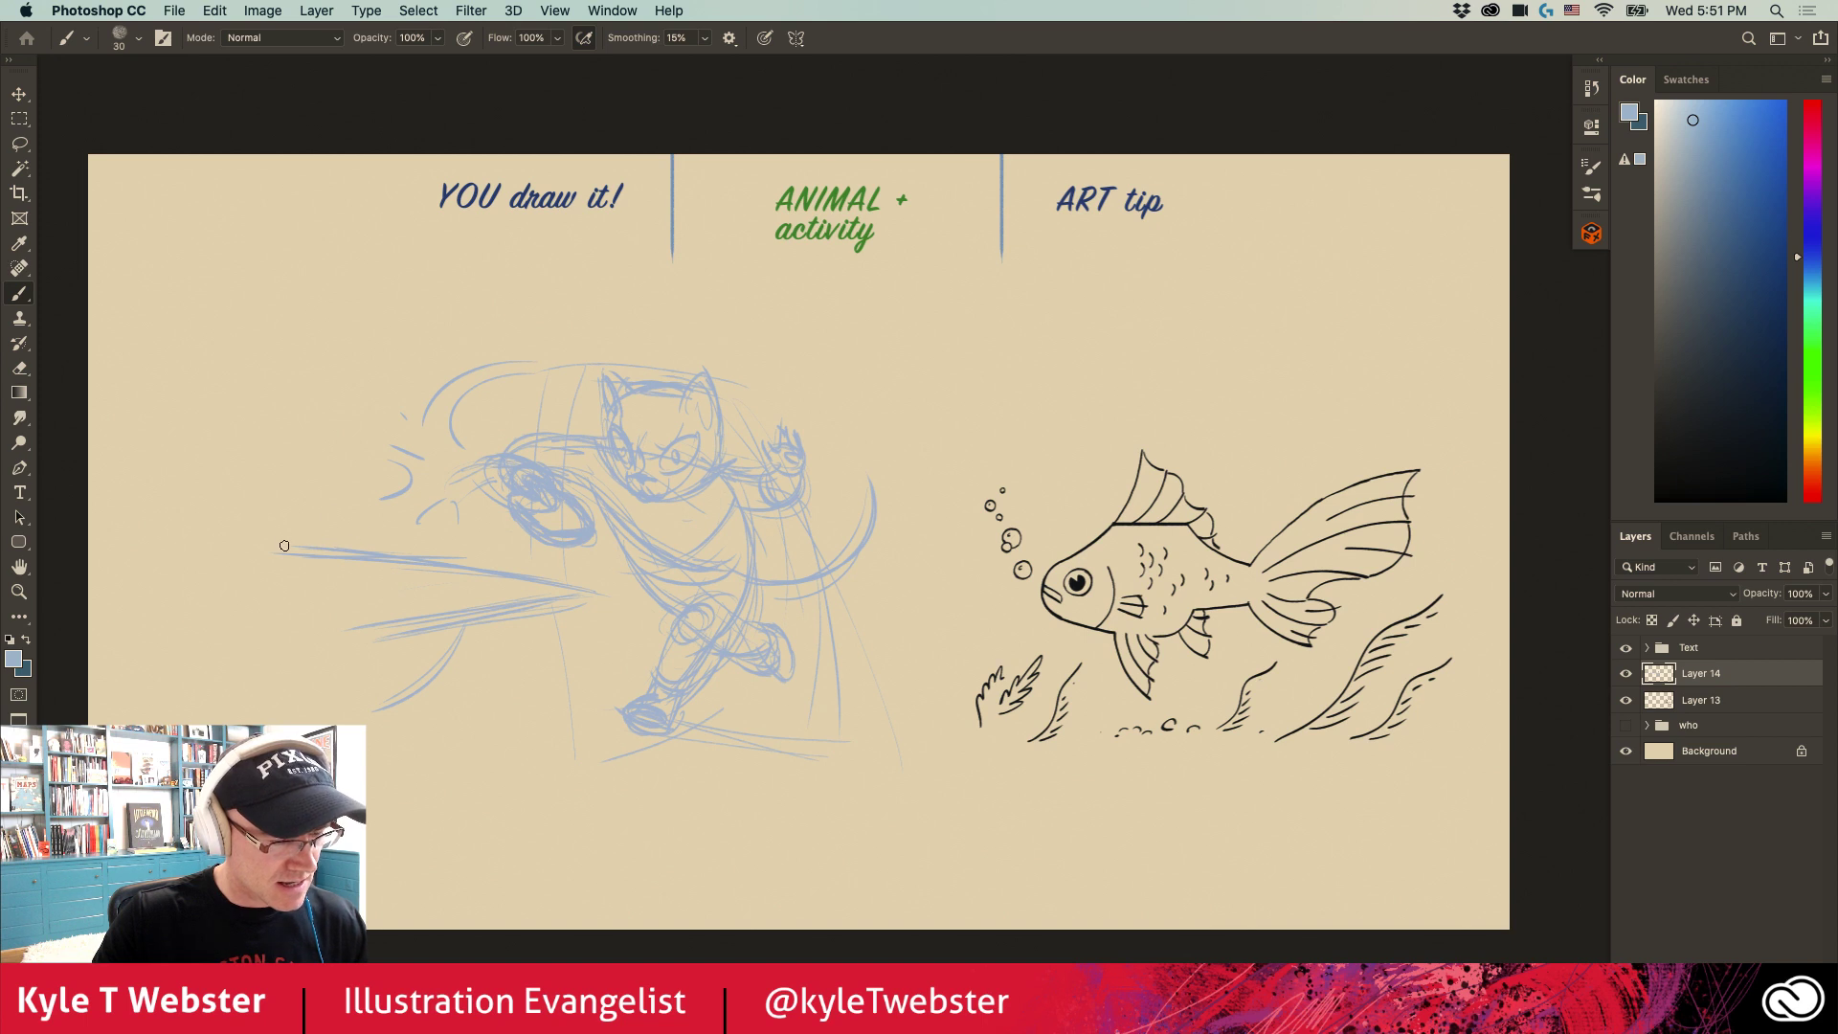
pyautogui.moveTo(341, 532)
pyautogui.mouseDown()
pyautogui.moveTo(326, 521)
pyautogui.moveTo(278, 588)
pyautogui.mouseUp()
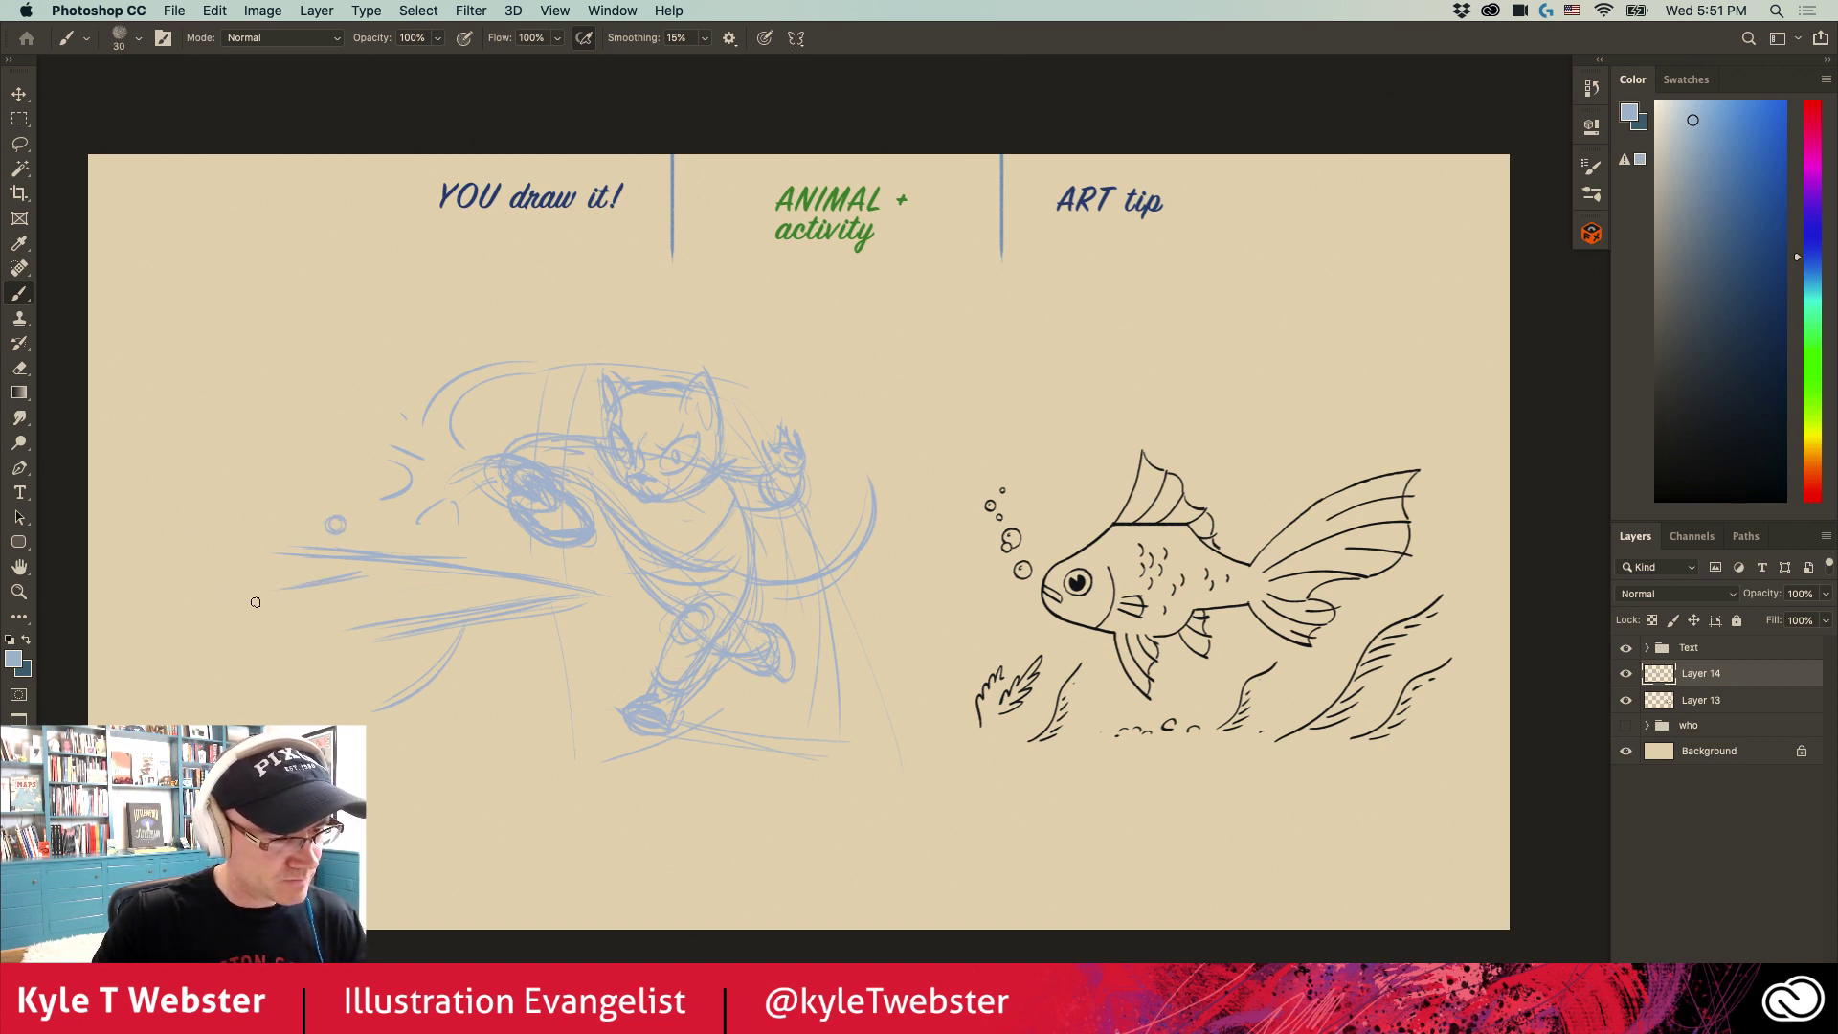
pyautogui.moveTo(554, 589)
pyautogui.mouseDown()
pyautogui.moveTo(337, 630)
pyautogui.moveTo(530, 611)
pyautogui.moveTo(433, 630)
pyautogui.mouseUp()
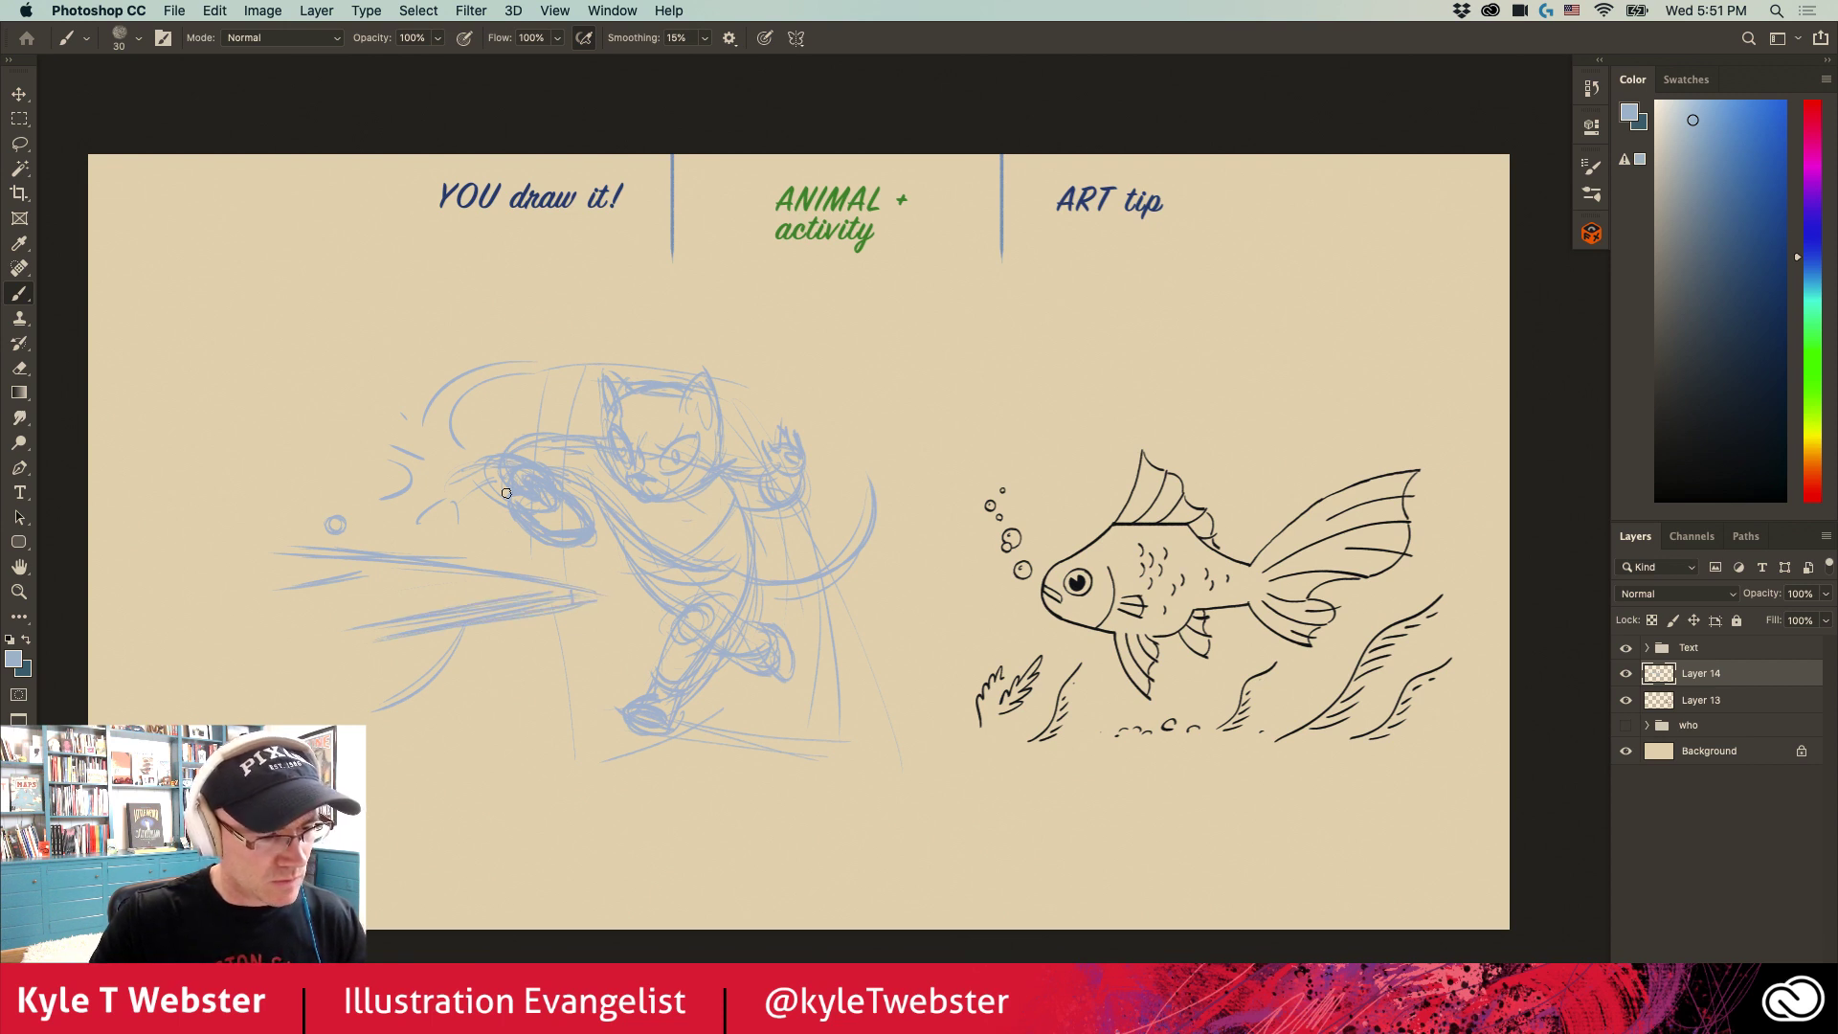
# Step: Add ground lines under the front foot and strengthen the sketch of the cat's arms, face, torso and legs
pyautogui.moveTo(689, 757)
pyautogui.mouseDown()
pyautogui.moveTo(552, 759)
pyautogui.moveTo(562, 738)
pyautogui.moveTo(527, 739)
pyautogui.mouseUp()
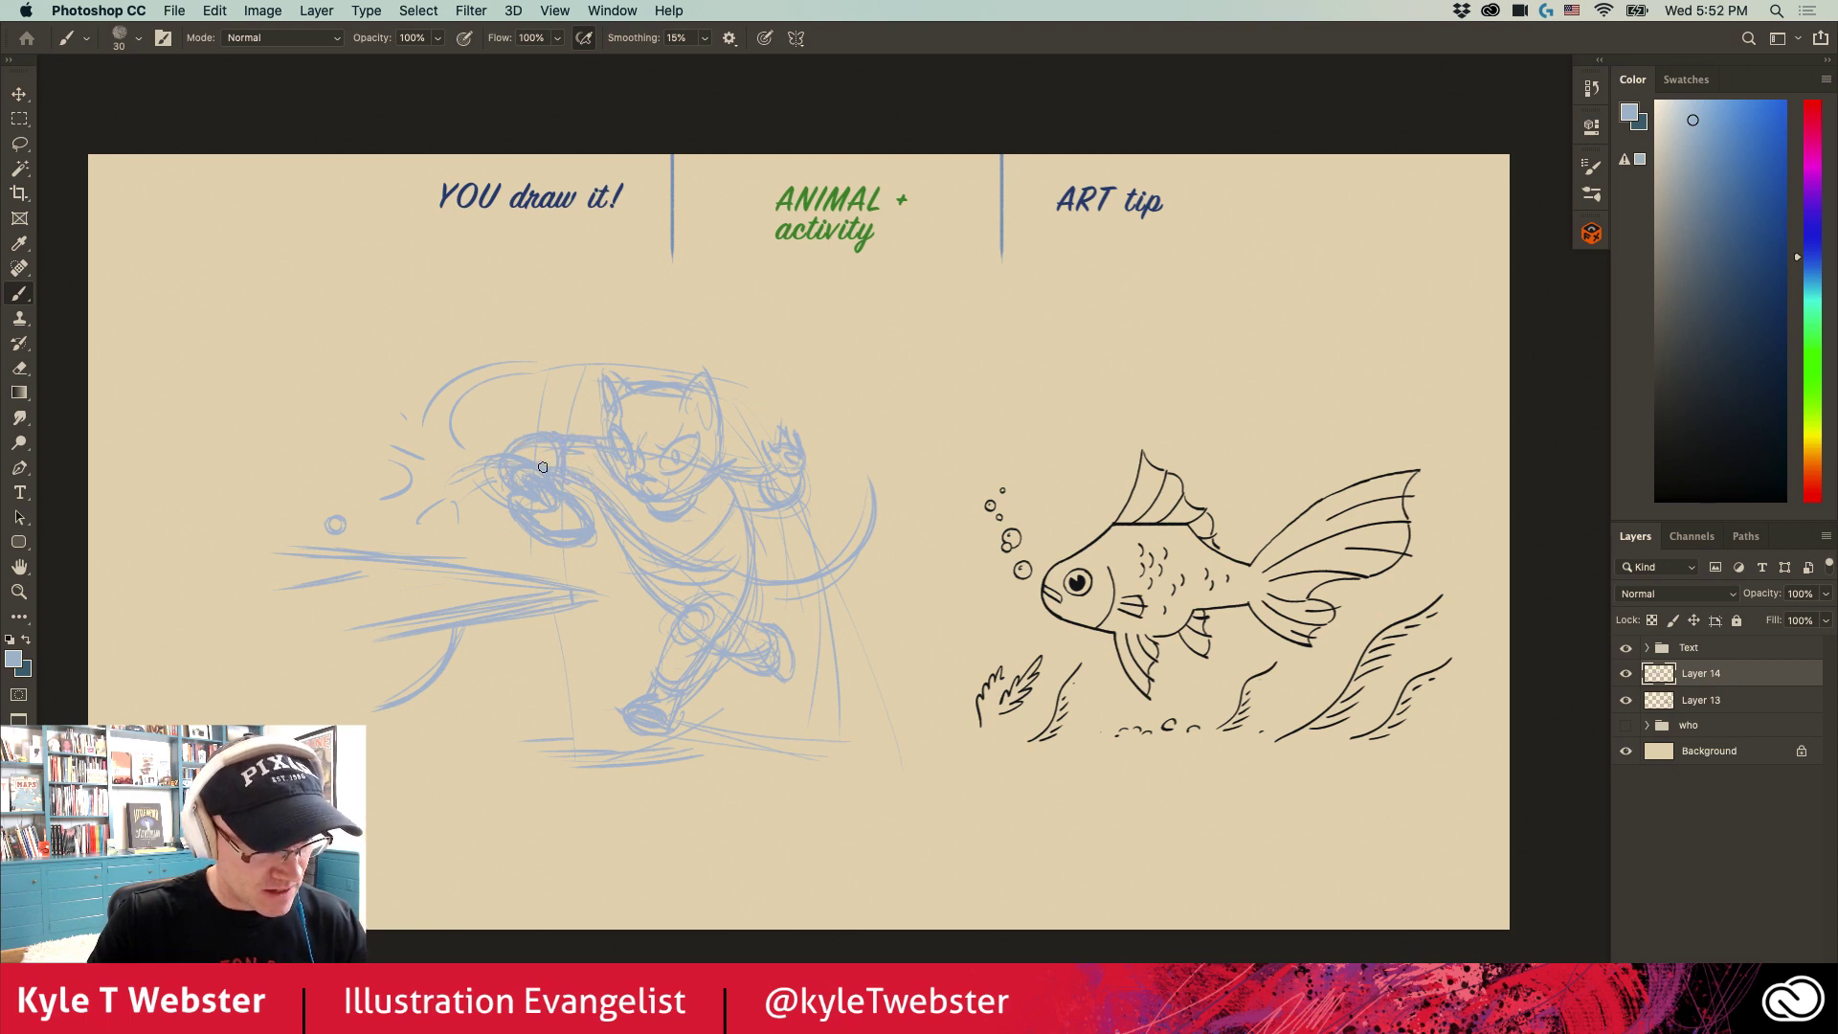
pyautogui.click(720, 466)
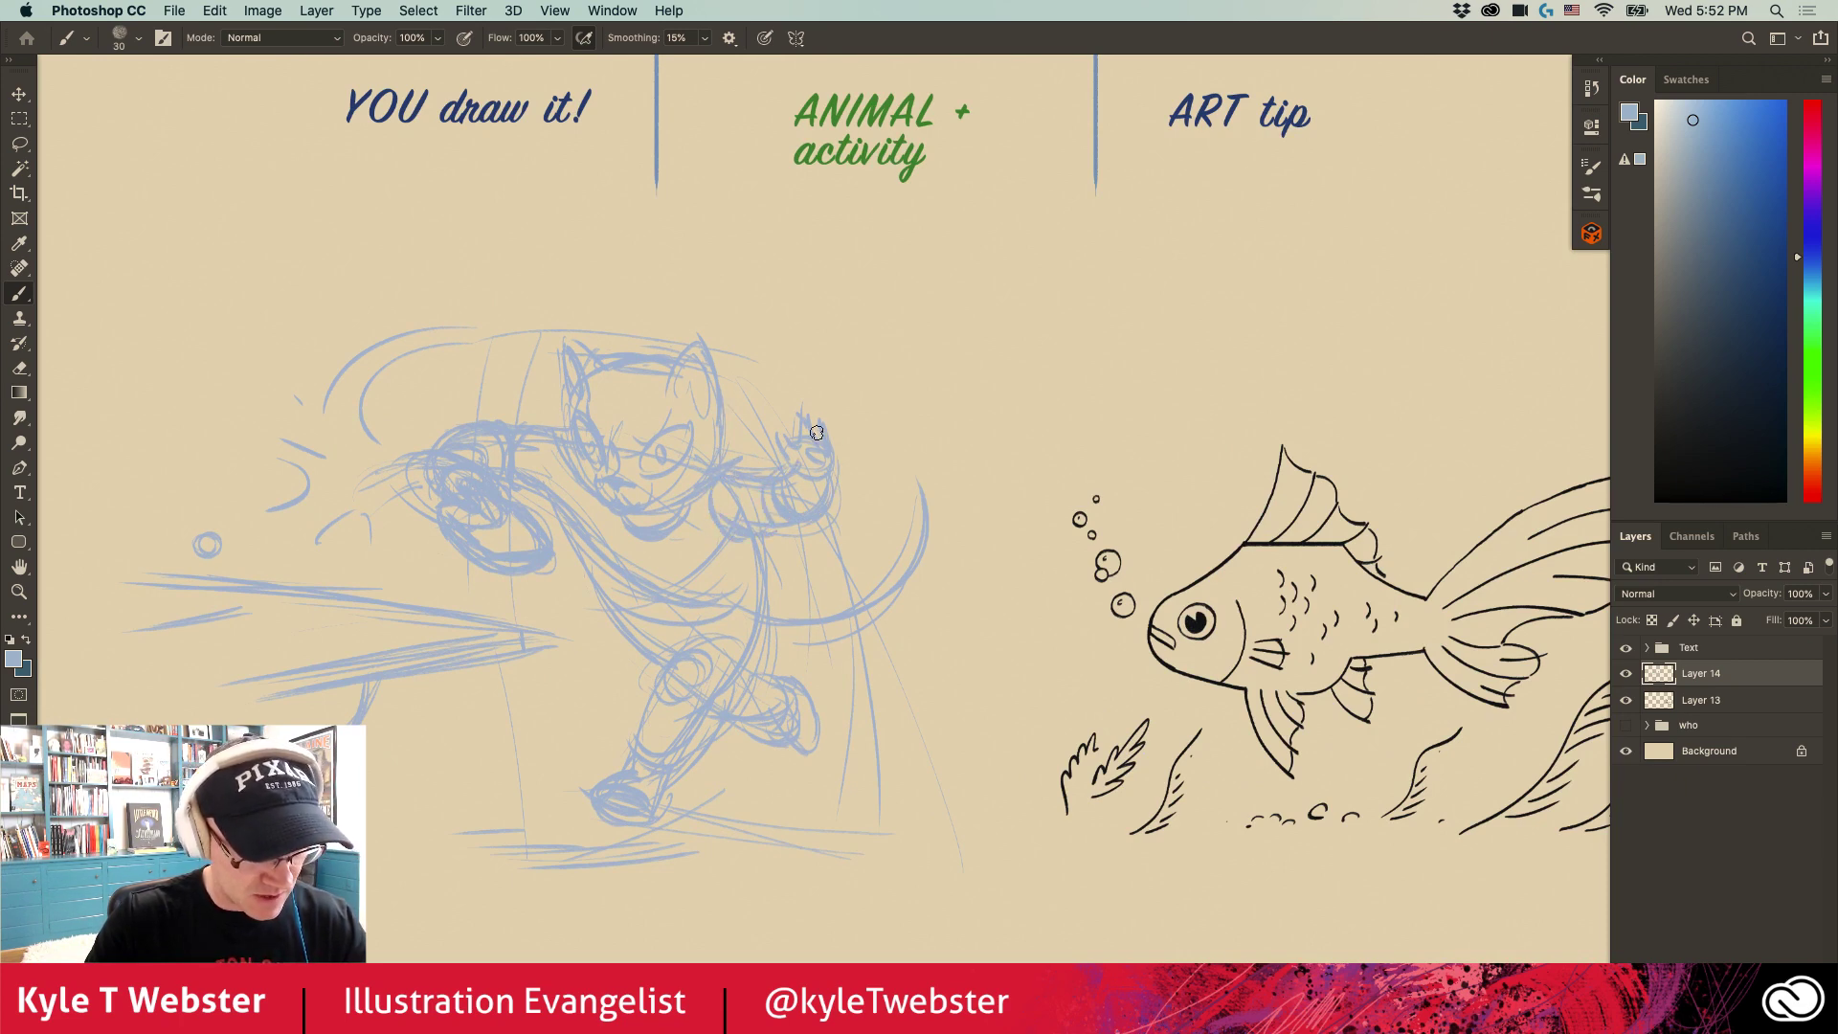
pyautogui.moveTo(821, 522)
pyautogui.mouseDown()
pyautogui.moveTo(767, 528)
pyautogui.moveTo(777, 551)
pyautogui.moveTo(743, 620)
pyautogui.moveTo(661, 624)
pyautogui.moveTo(558, 515)
pyautogui.mouseUp()
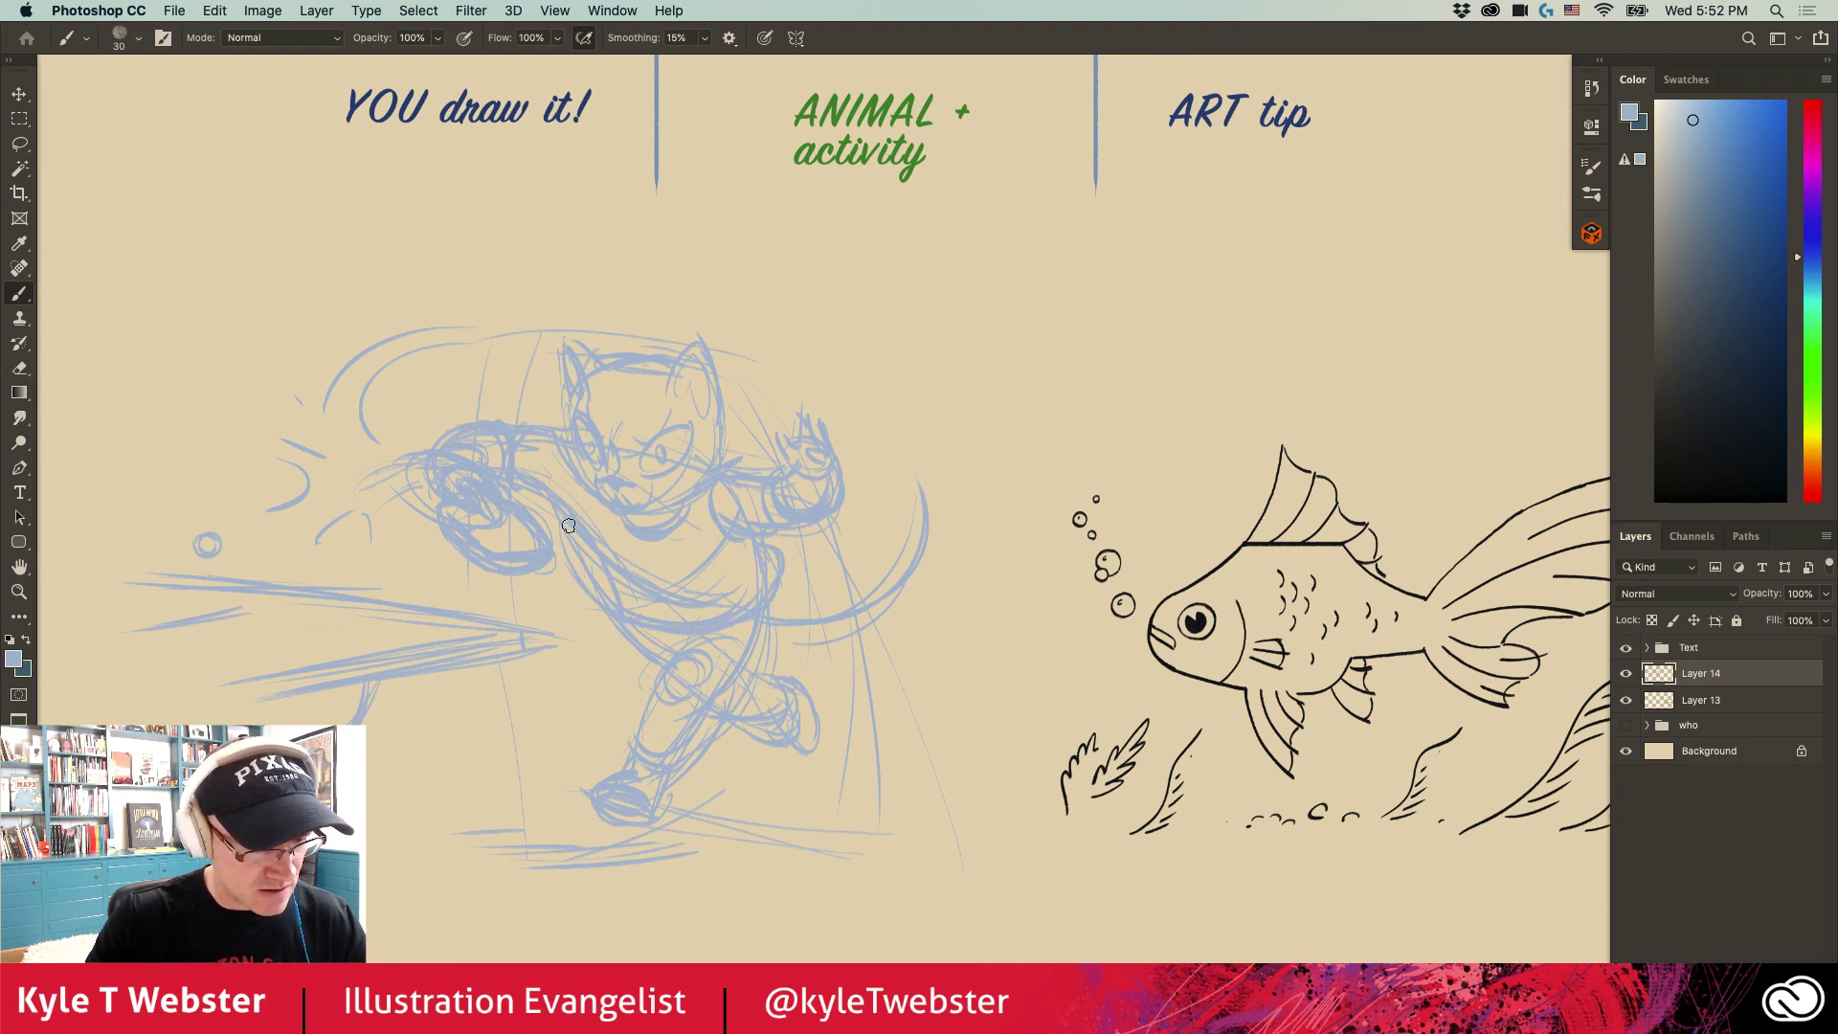
pyautogui.moveTo(712, 699); pyautogui.dragTo(686, 636)
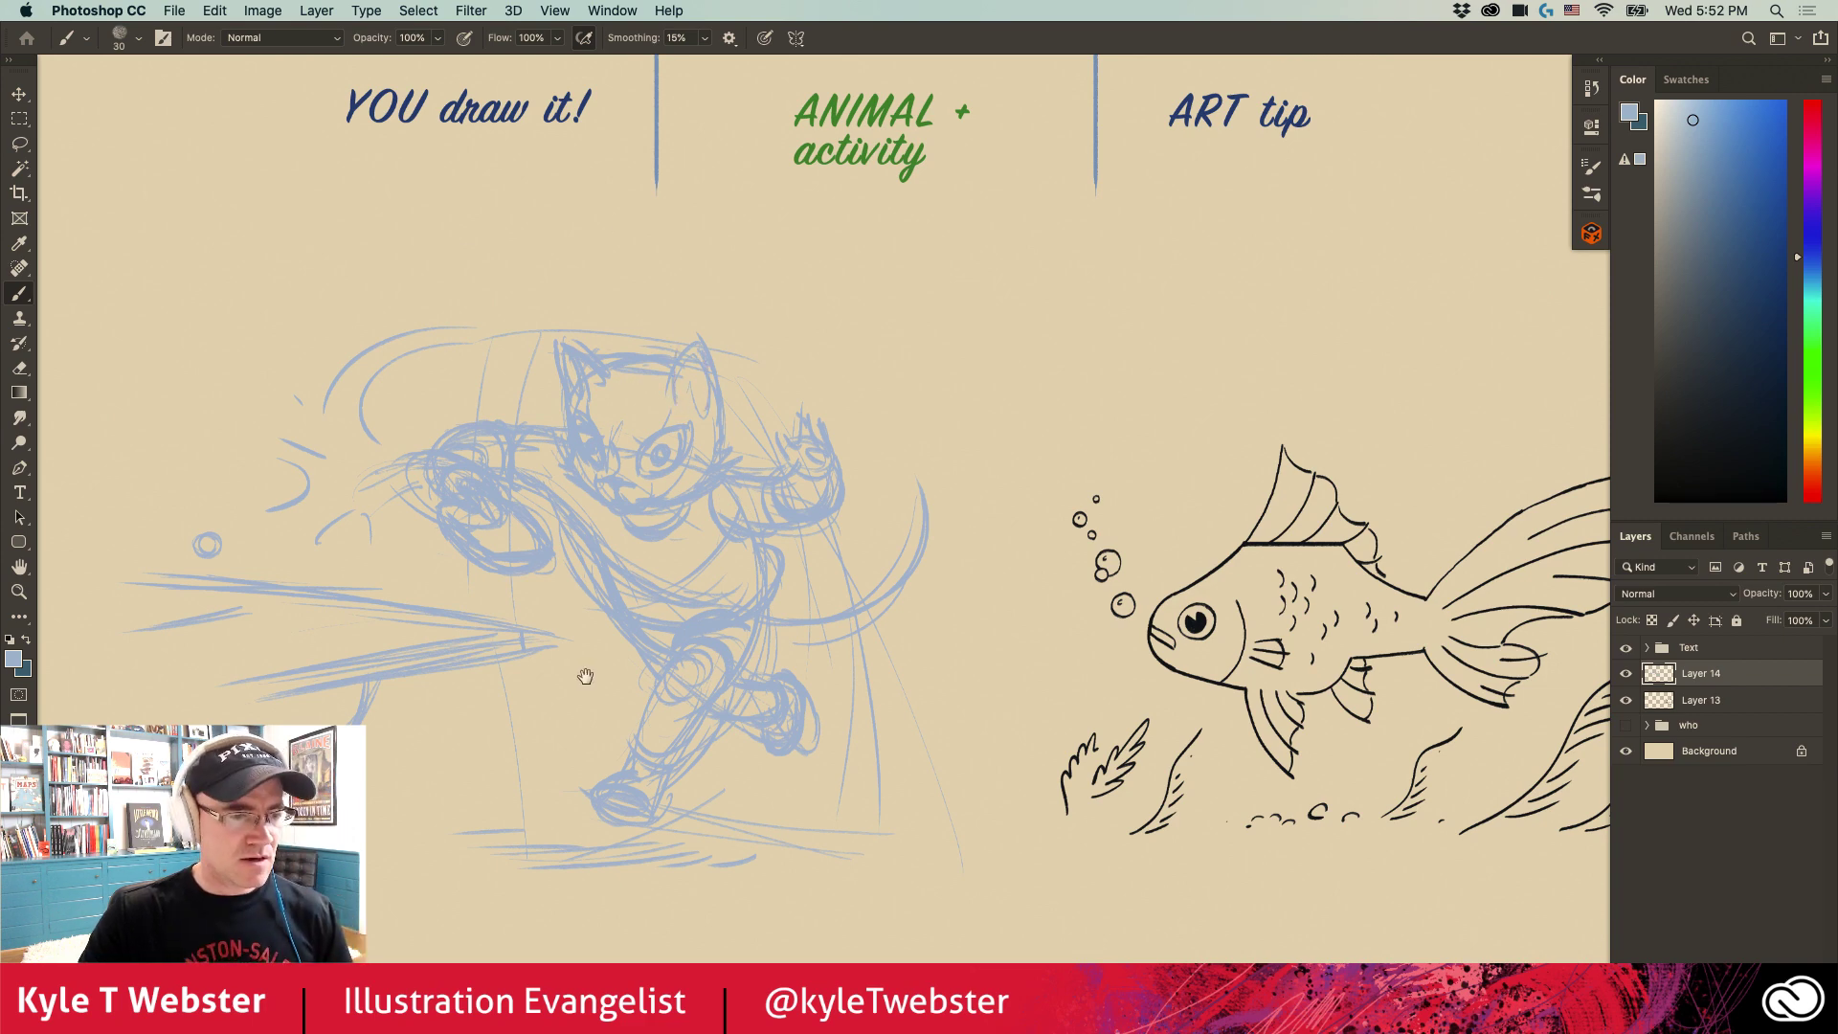
# Step: On a new layer, ink the cat's two almond-shaped eyes and pupils in black sampled from the fish drawing
pyautogui.scroll(-2, 586, 681)
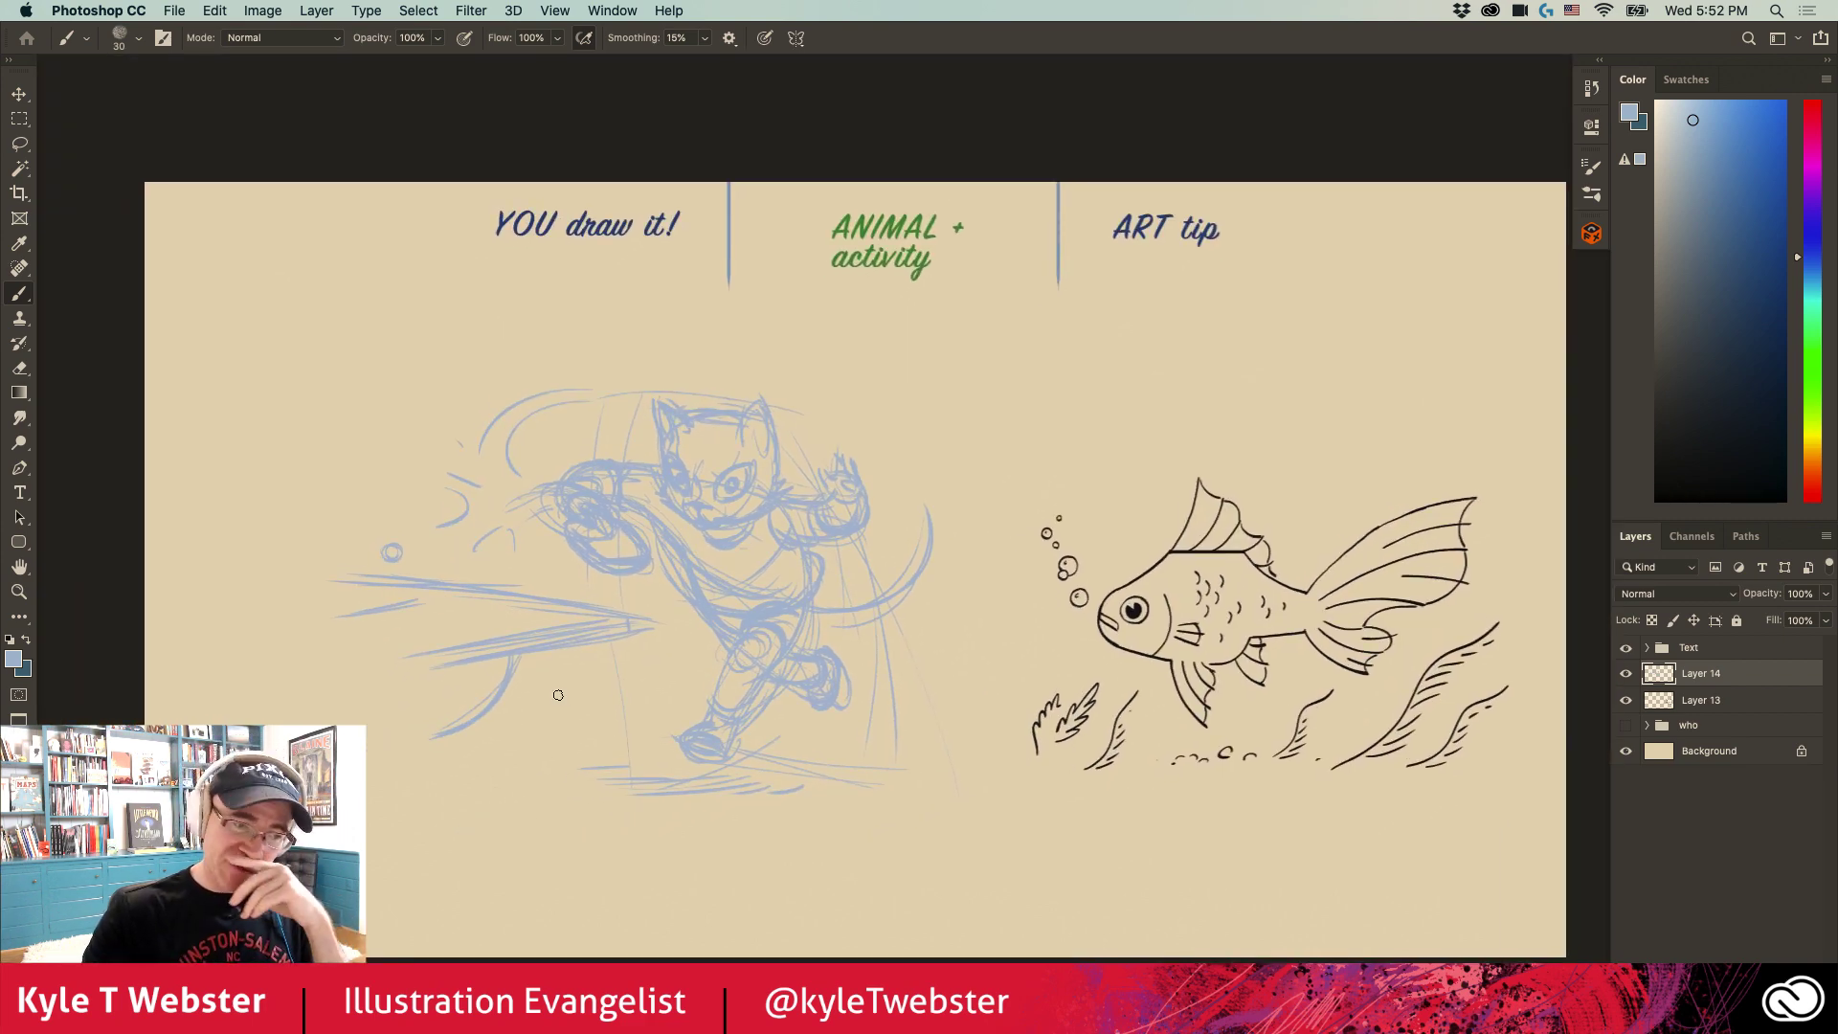
pyautogui.moveTo(747, 711); pyautogui.dragTo(700, 698)
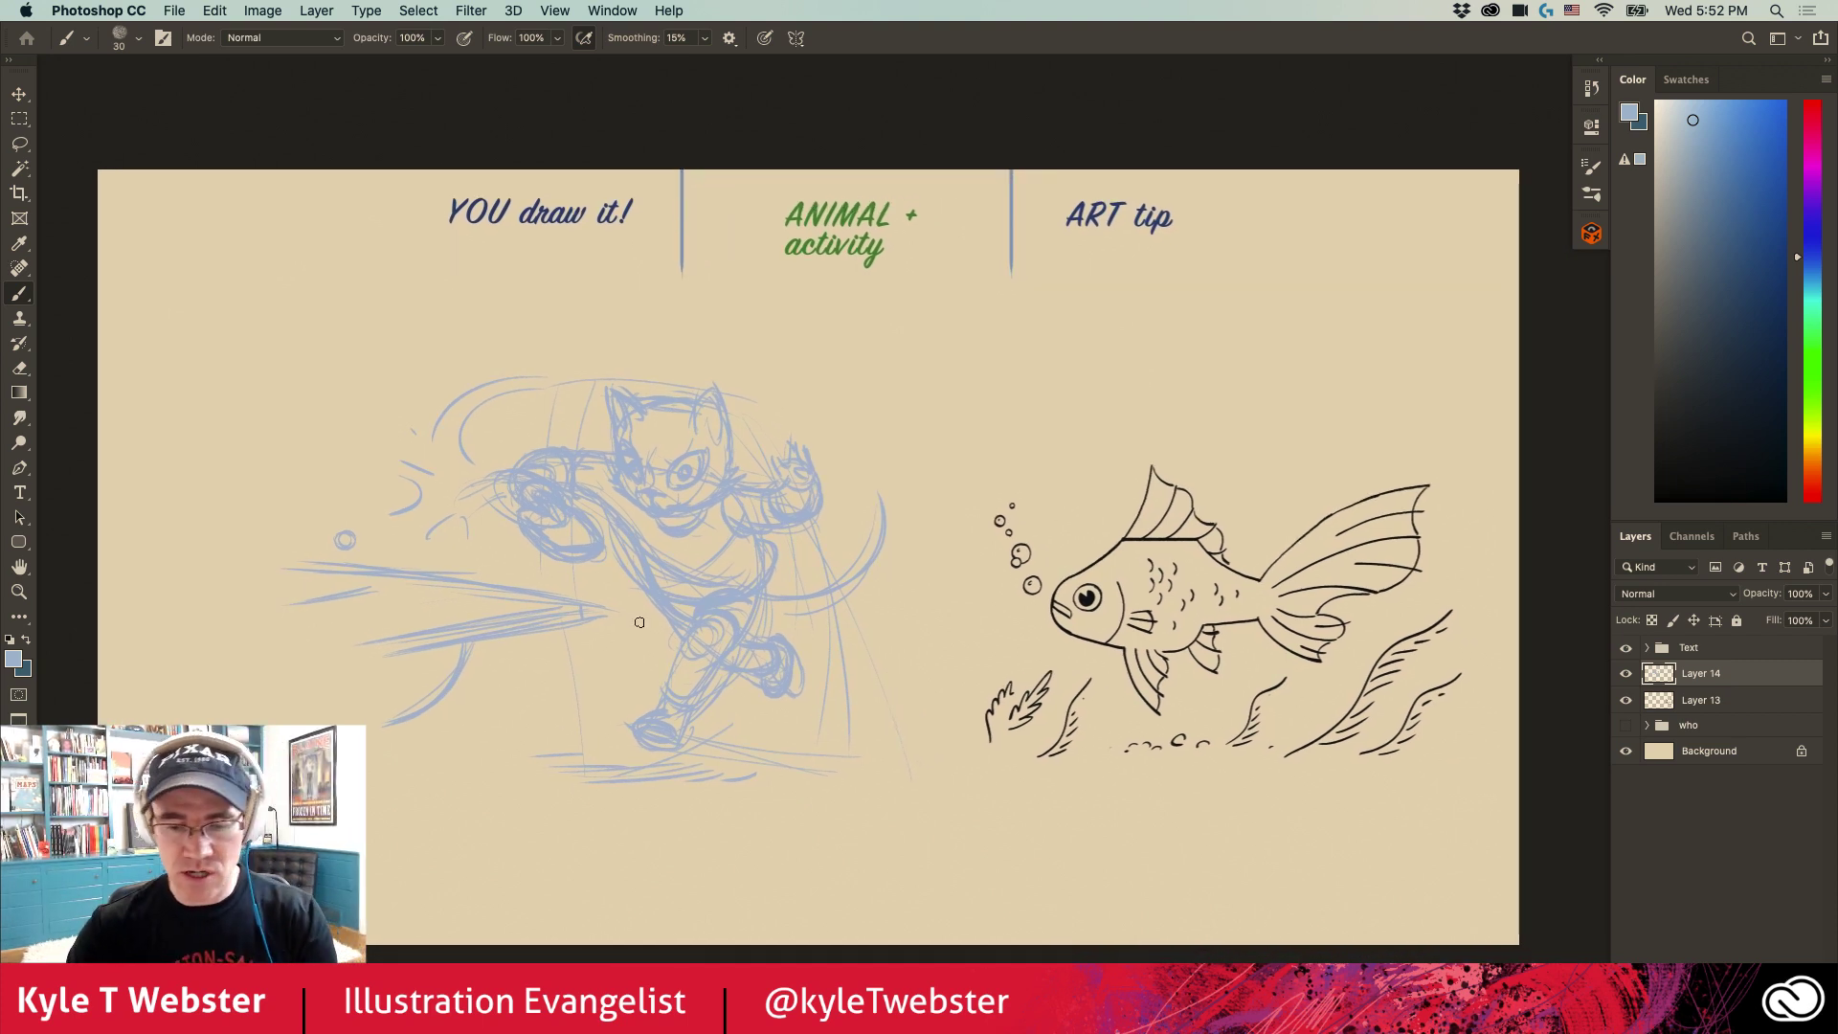
pyautogui.press('super+alt+shift+n')
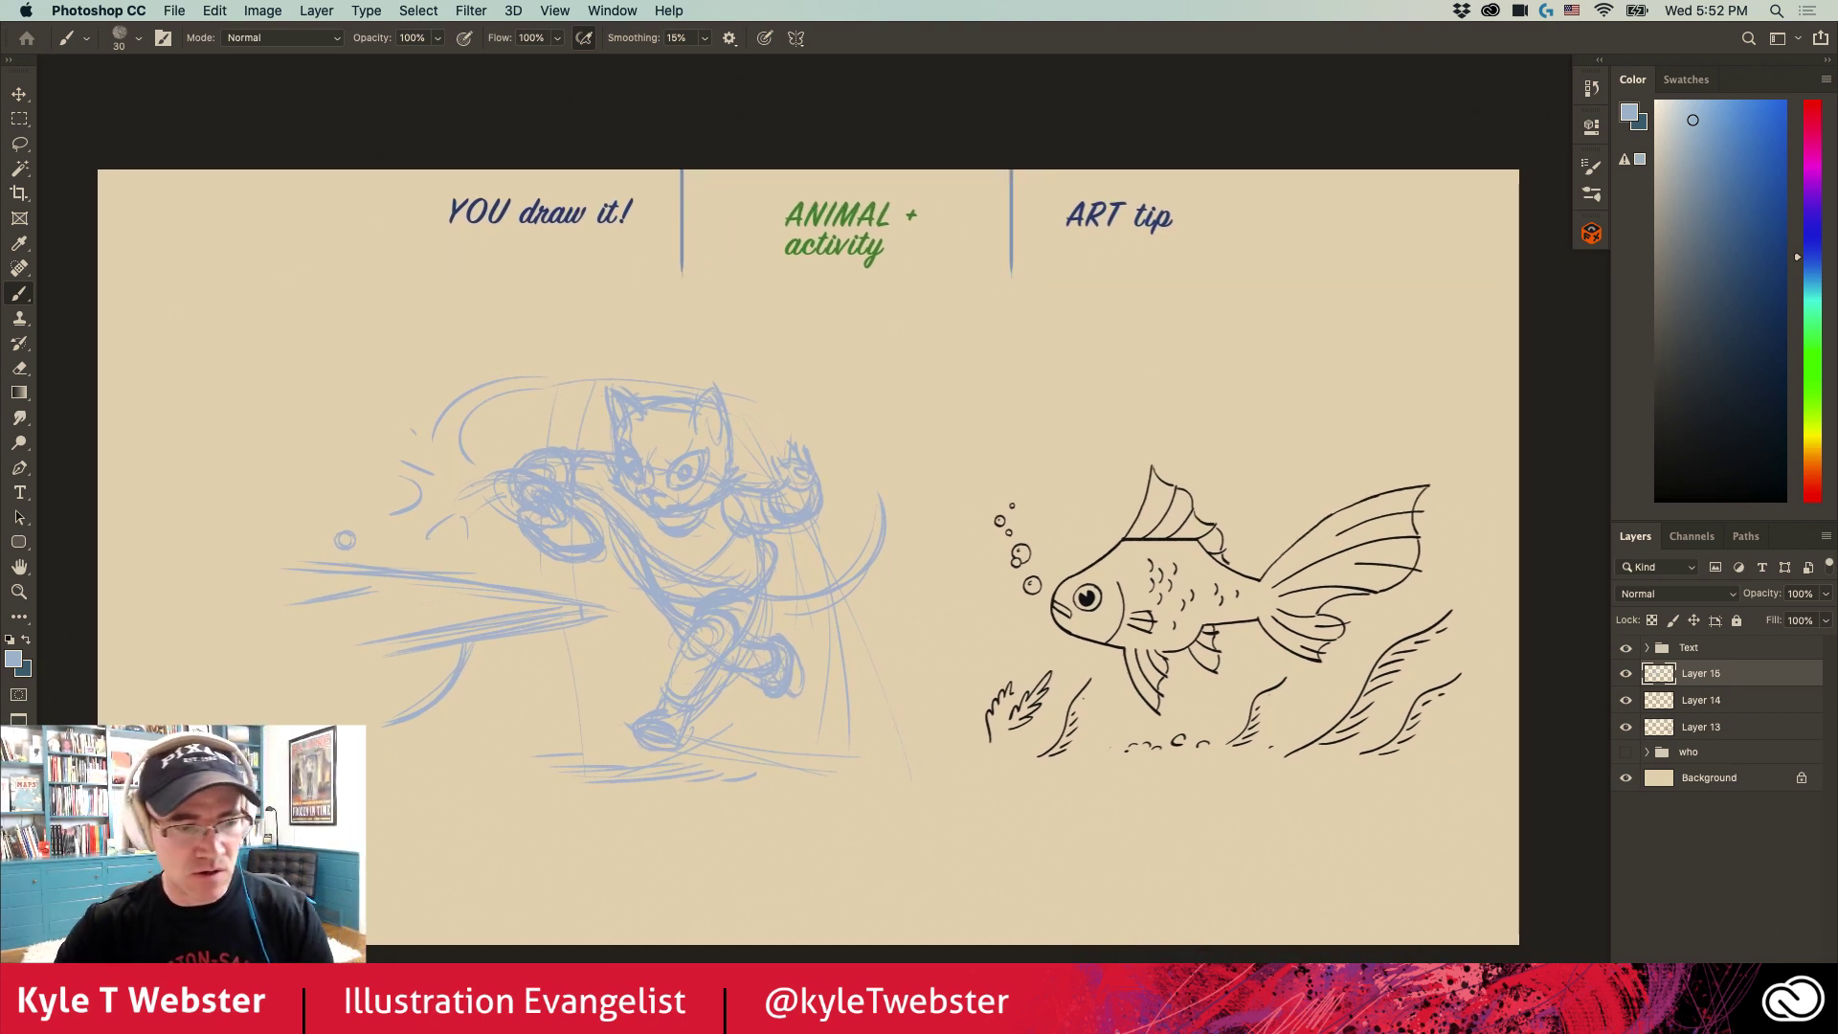
pyautogui.moveTo(772, 502); pyautogui.dragTo(1014, 547)
pyautogui.keyDown('alt'); pyautogui.click(1198, 622); pyautogui.keyUp('alt')
pyautogui.moveTo(607, 399)
pyautogui.mouseDown()
pyautogui.moveTo(730, 422)
pyautogui.moveTo(658, 509)
pyautogui.moveTo(734, 446)
pyautogui.moveTo(697, 482)
pyautogui.moveTo(563, 445)
pyautogui.moveTo(595, 498)
pyautogui.moveTo(586, 485)
pyautogui.mouseUp()
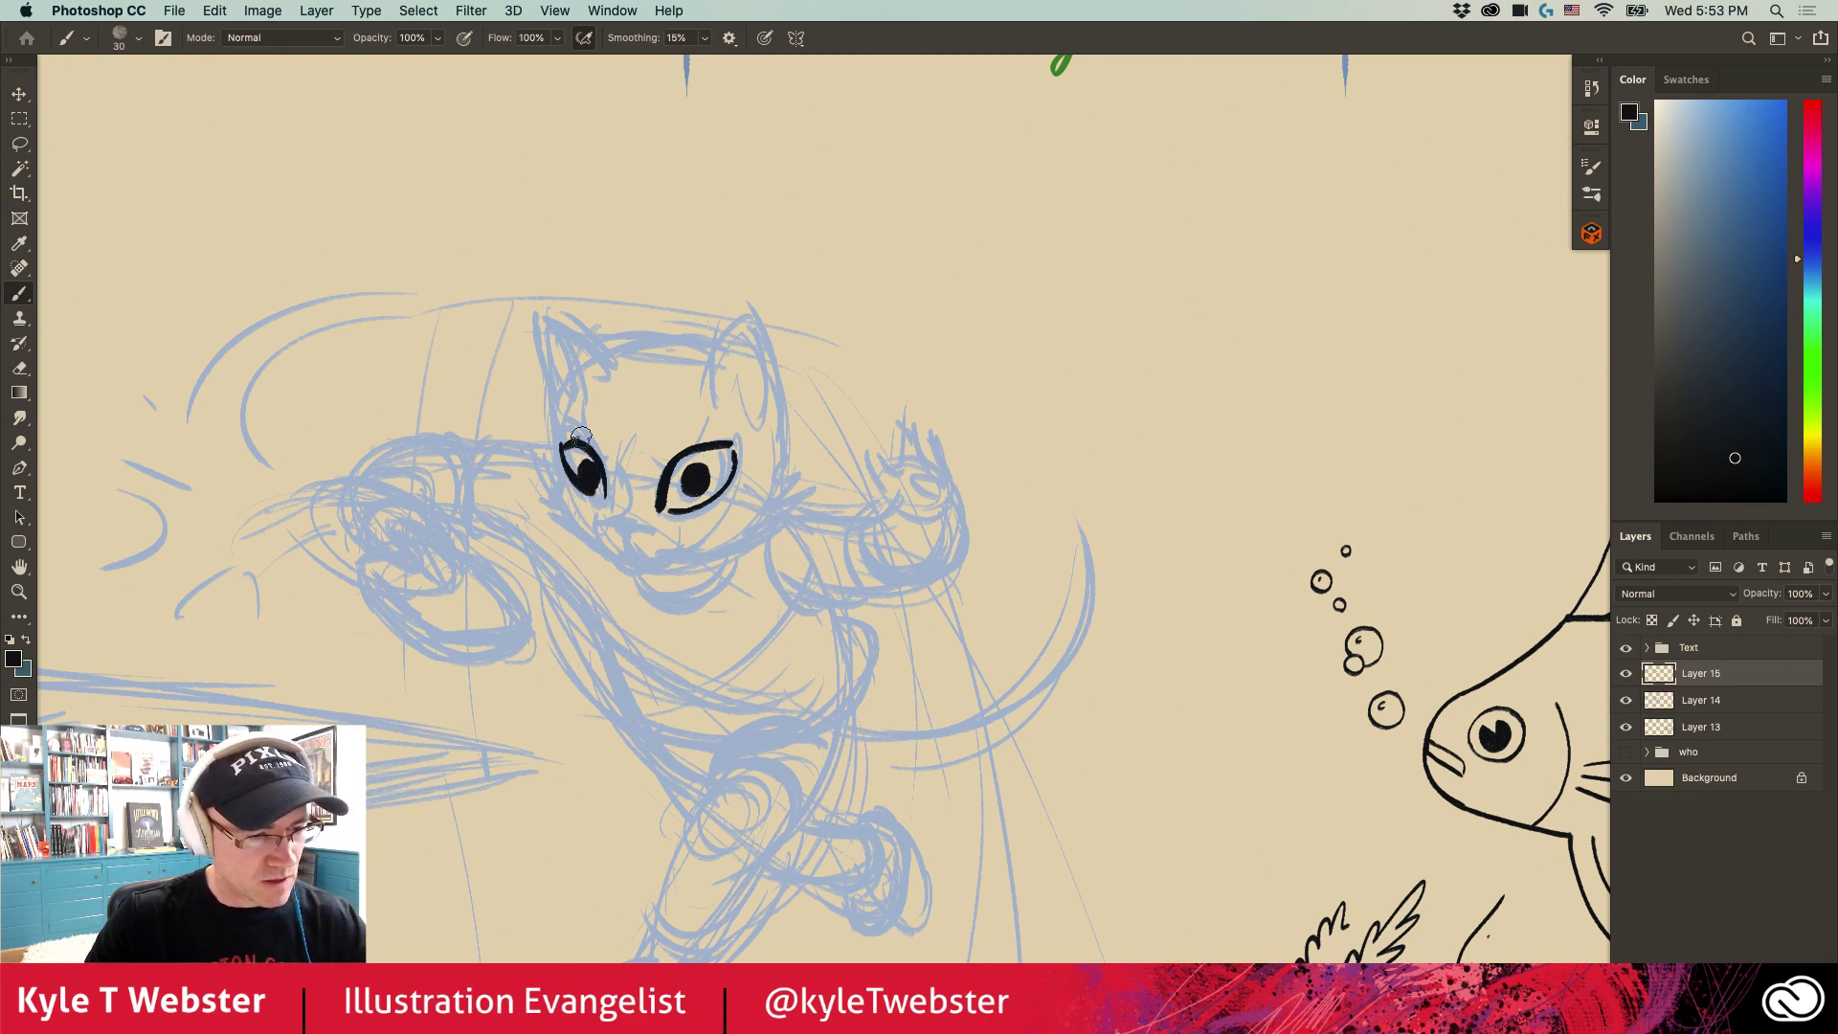
# Step: Ink the cat's head outline, pointed ears with dark inner fur, furry cheeks, nose and muzzle over the sketch
pyautogui.moveTo(620, 468)
pyautogui.mouseDown()
pyautogui.moveTo(610, 520)
pyautogui.moveTo(672, 551)
pyautogui.moveTo(595, 532)
pyautogui.moveTo(799, 505)
pyautogui.moveTo(780, 506)
pyautogui.moveTo(782, 413)
pyautogui.moveTo(744, 299)
pyautogui.moveTo(697, 376)
pyautogui.mouseUp()
pyautogui.moveTo(747, 317)
pyautogui.mouseDown()
pyautogui.moveTo(708, 379)
pyautogui.moveTo(737, 356)
pyautogui.mouseUp()
pyautogui.moveTo(718, 383)
pyautogui.mouseDown()
pyautogui.moveTo(733, 326)
pyautogui.moveTo(594, 365)
pyautogui.moveTo(601, 349)
pyautogui.moveTo(537, 323)
pyautogui.moveTo(574, 402)
pyautogui.mouseUp()
pyautogui.moveTo(557, 335)
pyautogui.mouseDown()
pyautogui.moveTo(582, 394)
pyautogui.moveTo(565, 393)
pyautogui.moveTo(561, 536)
pyautogui.moveTo(627, 554)
pyautogui.moveTo(632, 574)
pyautogui.moveTo(659, 557)
pyautogui.mouseUp()
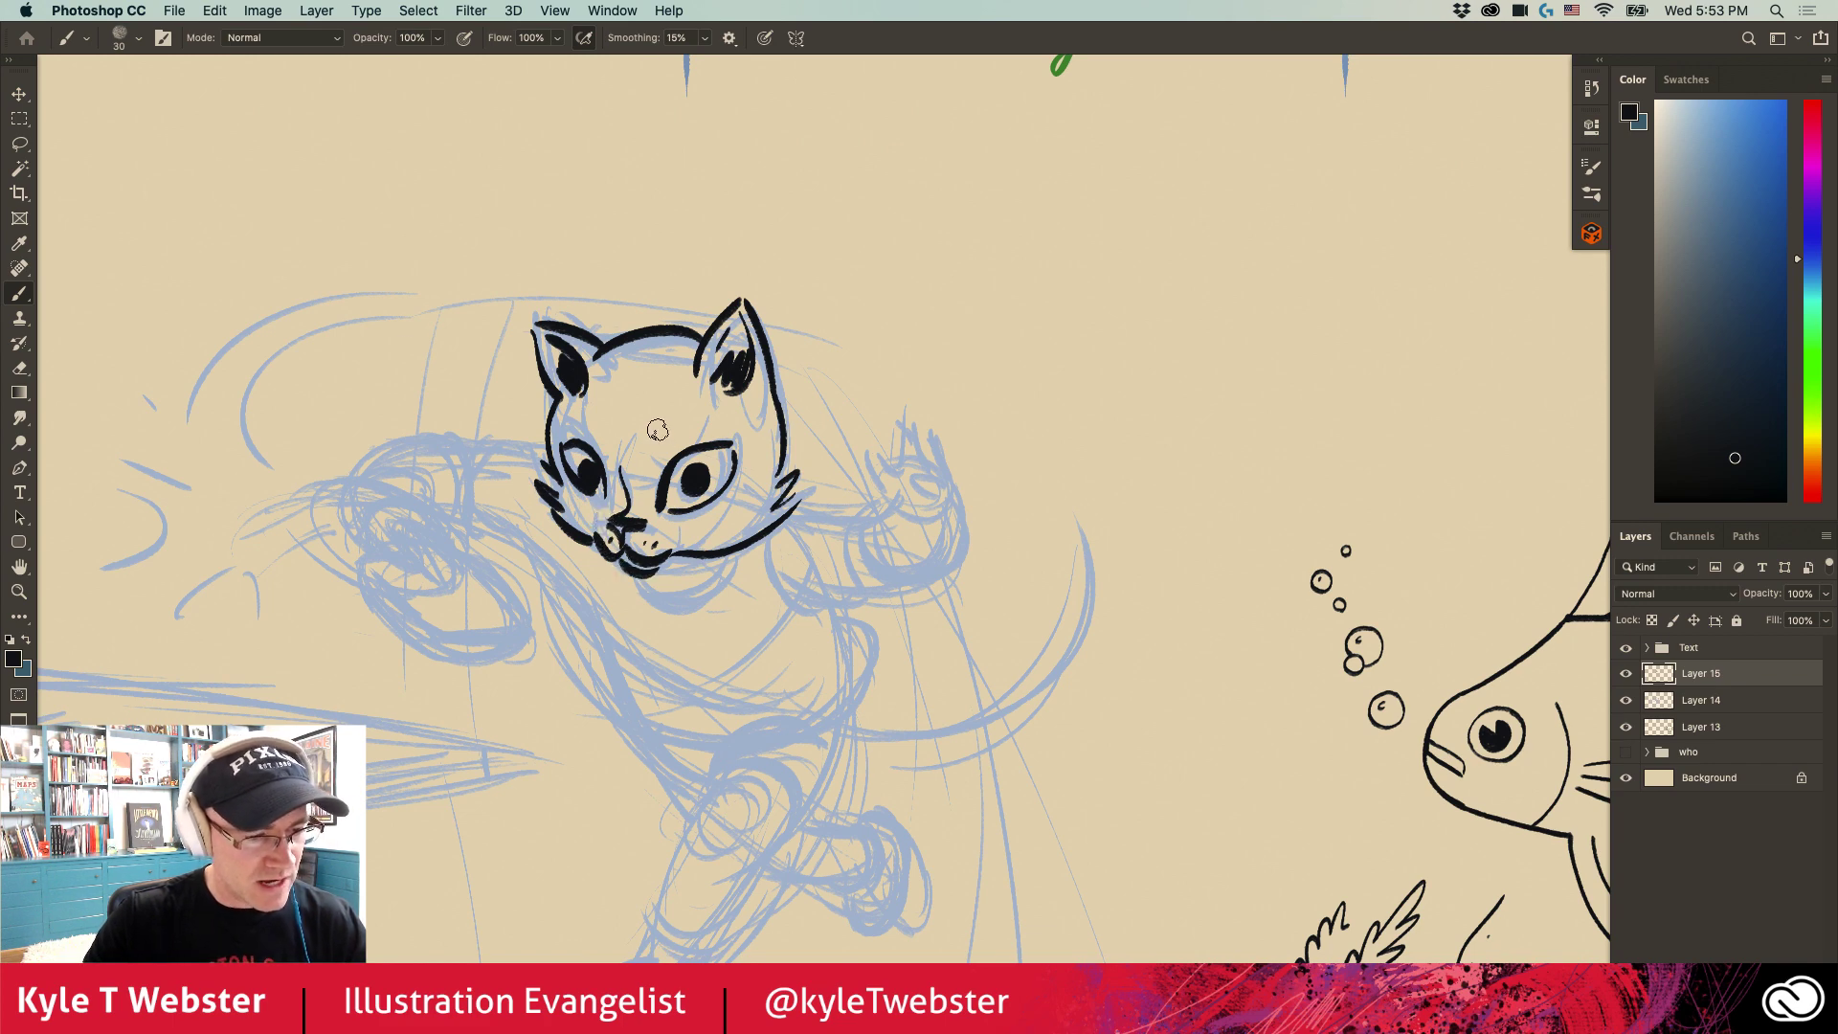
# Step: Ink thick, angry eyebrows slanting toward the nose, and add fur stripes on the forehead and cheek
pyautogui.moveTo(726, 414)
pyautogui.mouseDown()
pyautogui.moveTo(677, 429)
pyautogui.moveTo(656, 465)
pyautogui.moveTo(567, 421)
pyautogui.mouseUp()
pyautogui.press('super+z')
pyautogui.press('super+z')
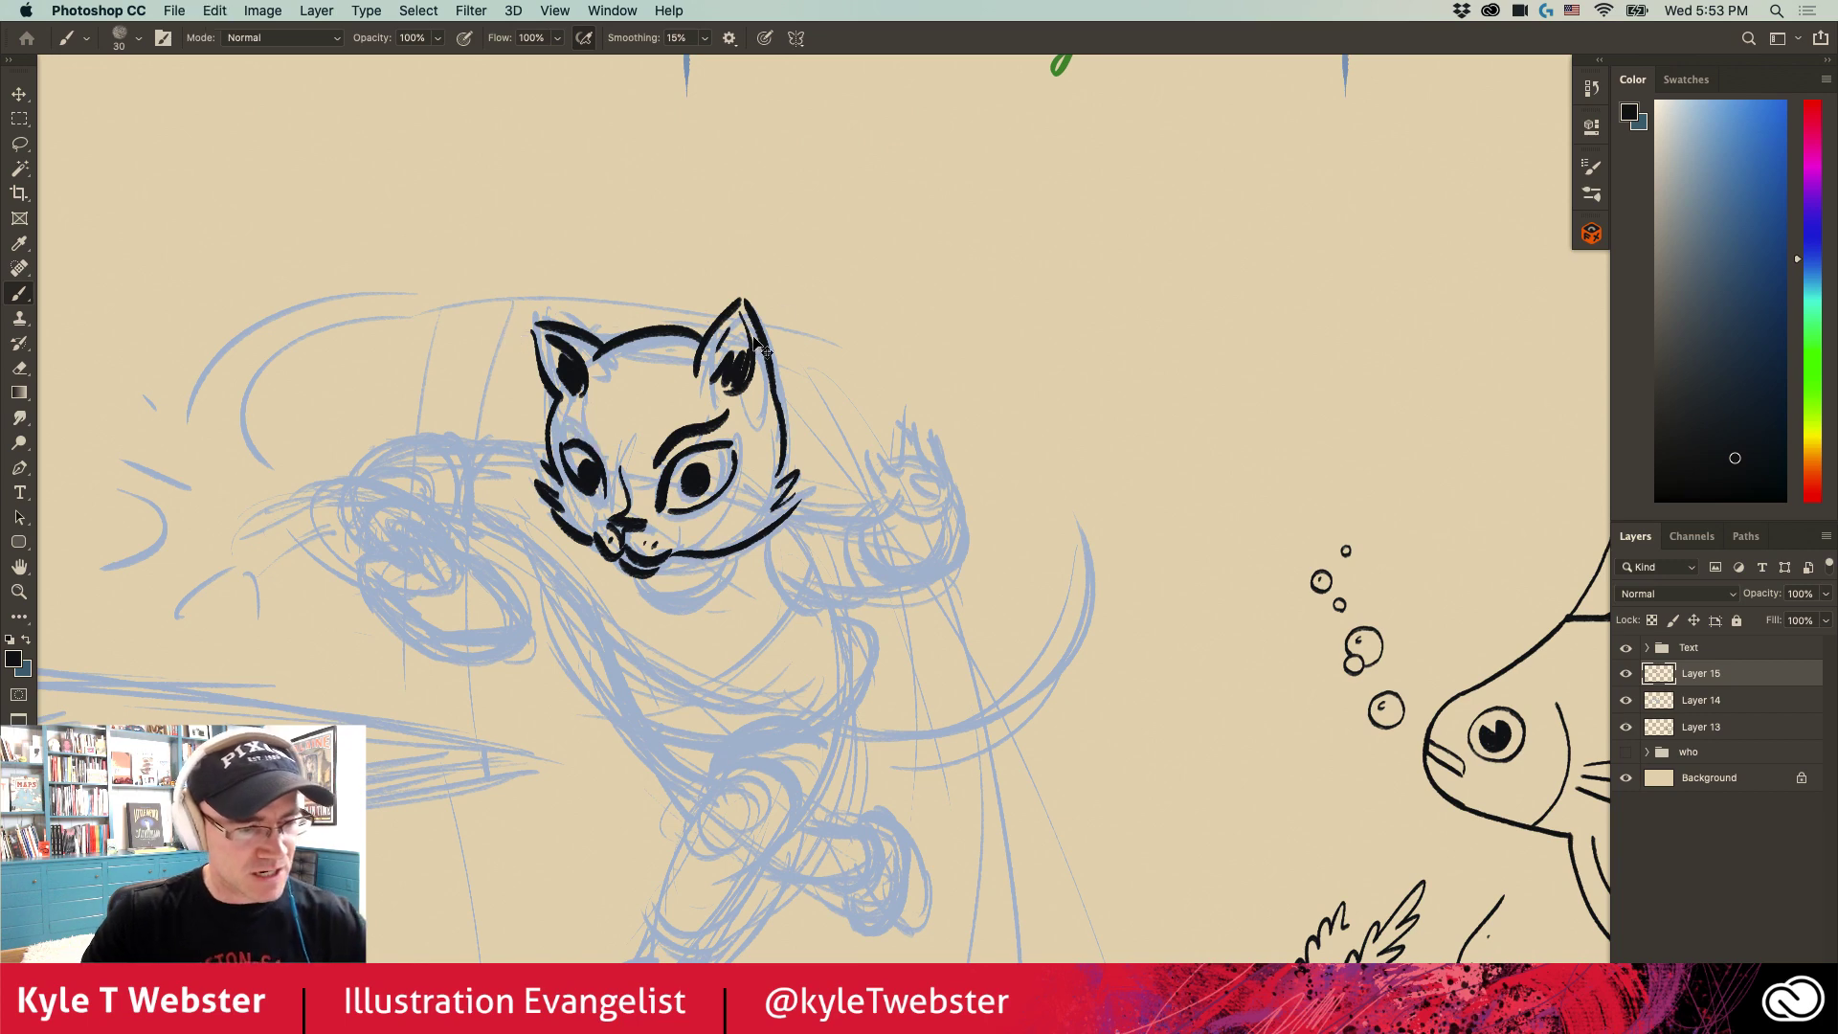
pyautogui.moveTo(725, 413); pyautogui.dragTo(644, 454)
pyautogui.press('super+z')
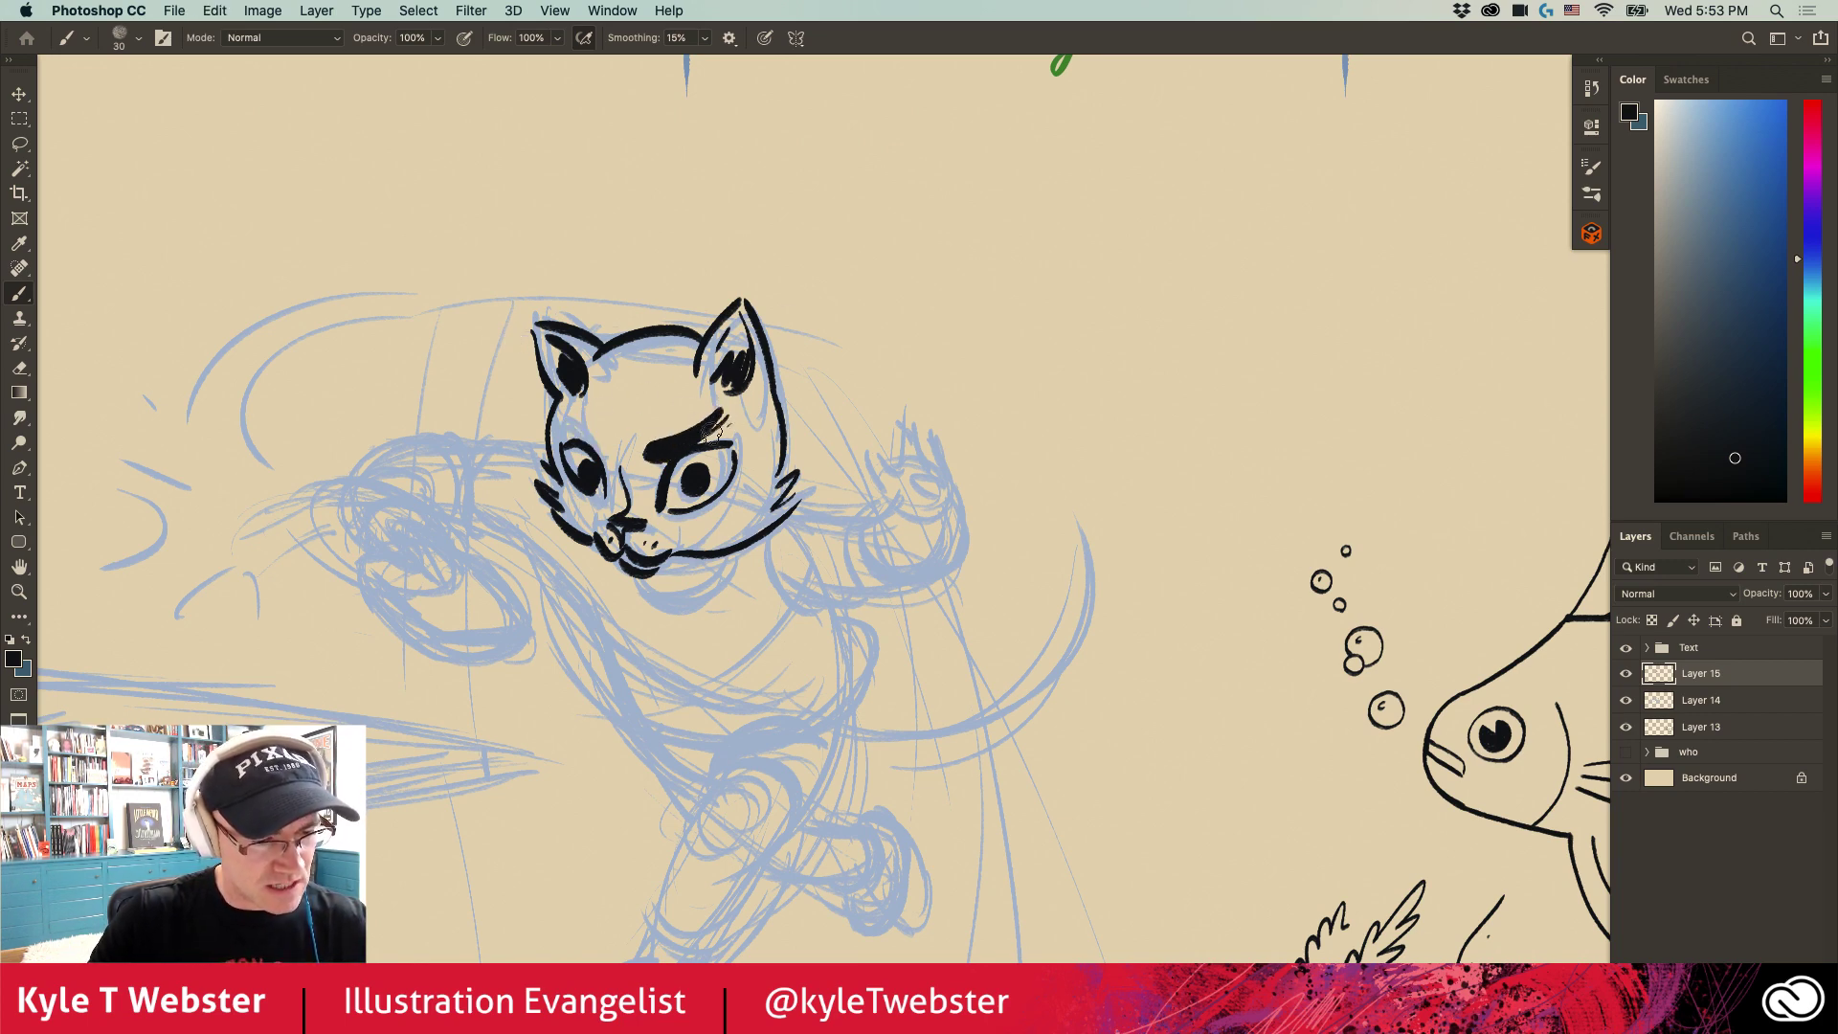
pyautogui.moveTo(608, 455)
pyautogui.mouseDown()
pyautogui.moveTo(565, 423)
pyautogui.moveTo(613, 462)
pyautogui.mouseUp()
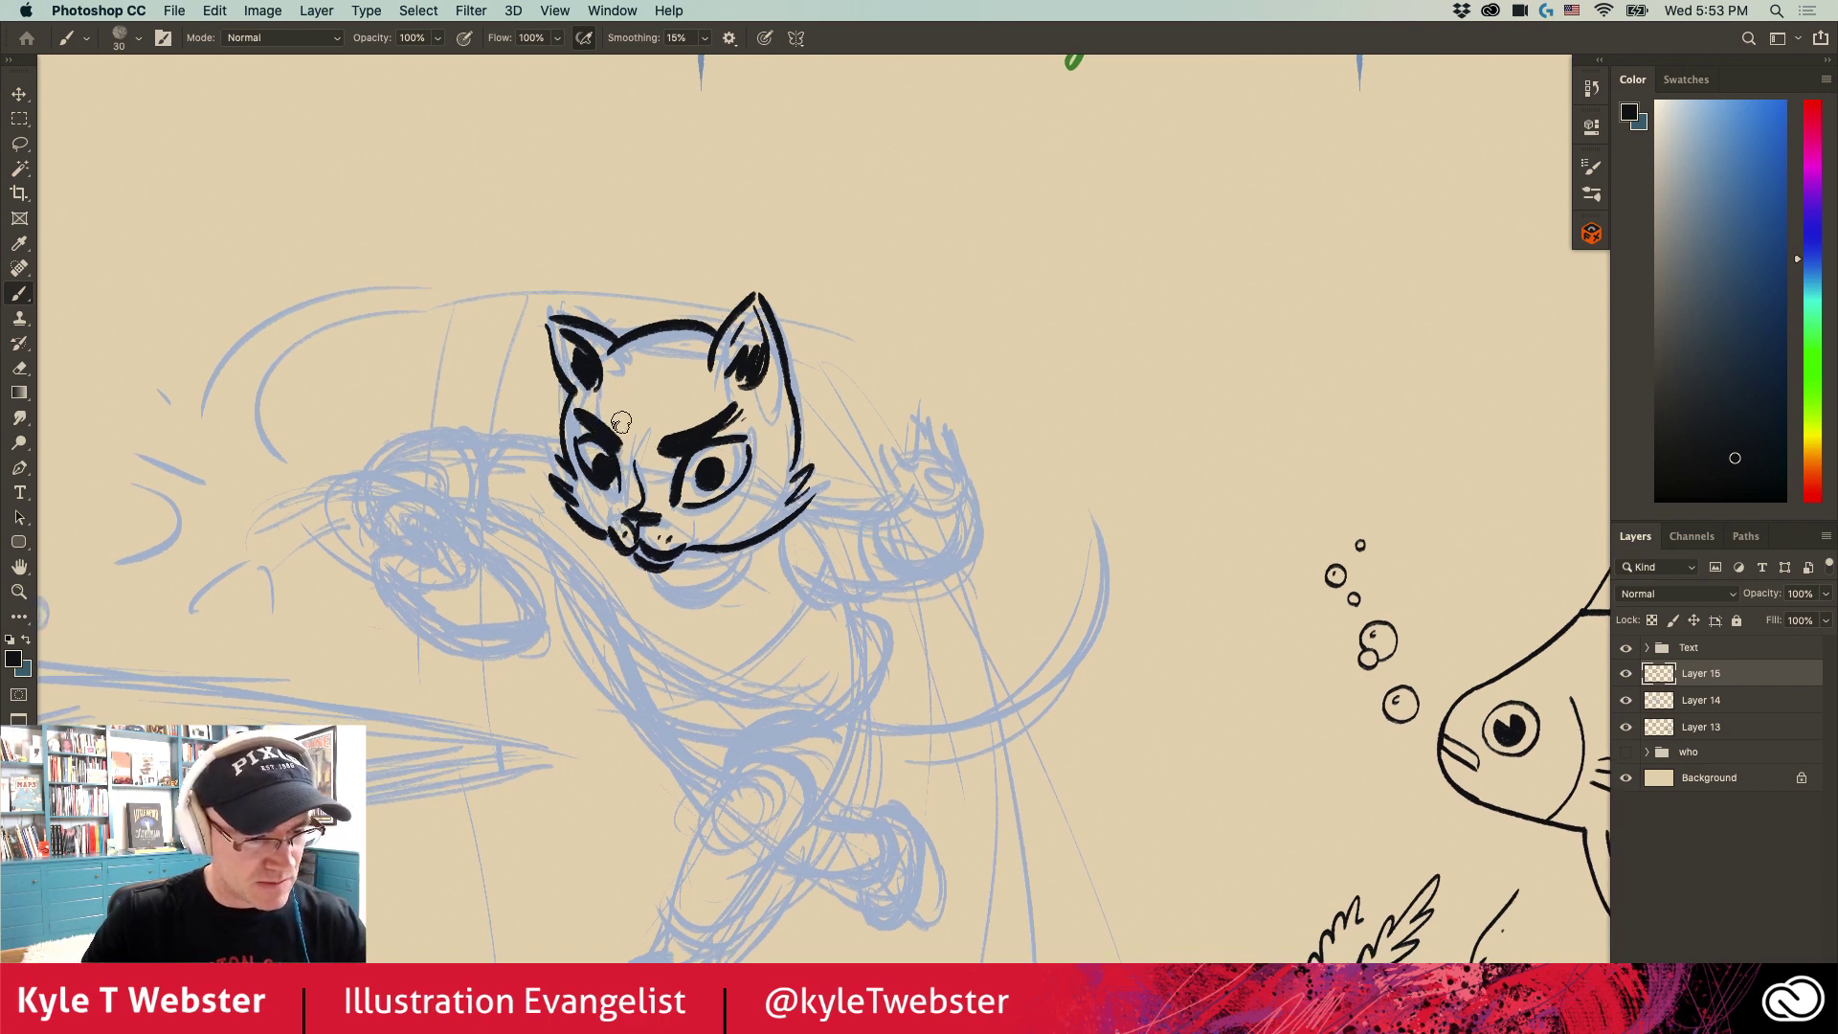
pyautogui.moveTo(699, 349)
pyautogui.mouseDown()
pyautogui.moveTo(658, 419)
pyautogui.moveTo(629, 412)
pyautogui.mouseUp()
pyautogui.moveTo(786, 418); pyautogui.dragTo(757, 478)
# Step: Ink the raised hand and bent arm with its sleeve, continuing down the shirt's back edge and hem
pyautogui.moveTo(566, 390); pyautogui.dragTo(512, 302)
pyautogui.moveTo(752, 418)
pyautogui.mouseDown()
pyautogui.moveTo(817, 420)
pyautogui.moveTo(826, 507)
pyautogui.mouseUp()
pyautogui.moveTo(846, 414)
pyautogui.mouseDown()
pyautogui.moveTo(818, 371)
pyautogui.moveTo(891, 388)
pyautogui.moveTo(866, 400)
pyautogui.moveTo(899, 383)
pyautogui.moveTo(859, 335)
pyautogui.moveTo(862, 373)
pyautogui.moveTo(907, 392)
pyautogui.moveTo(899, 419)
pyautogui.mouseUp()
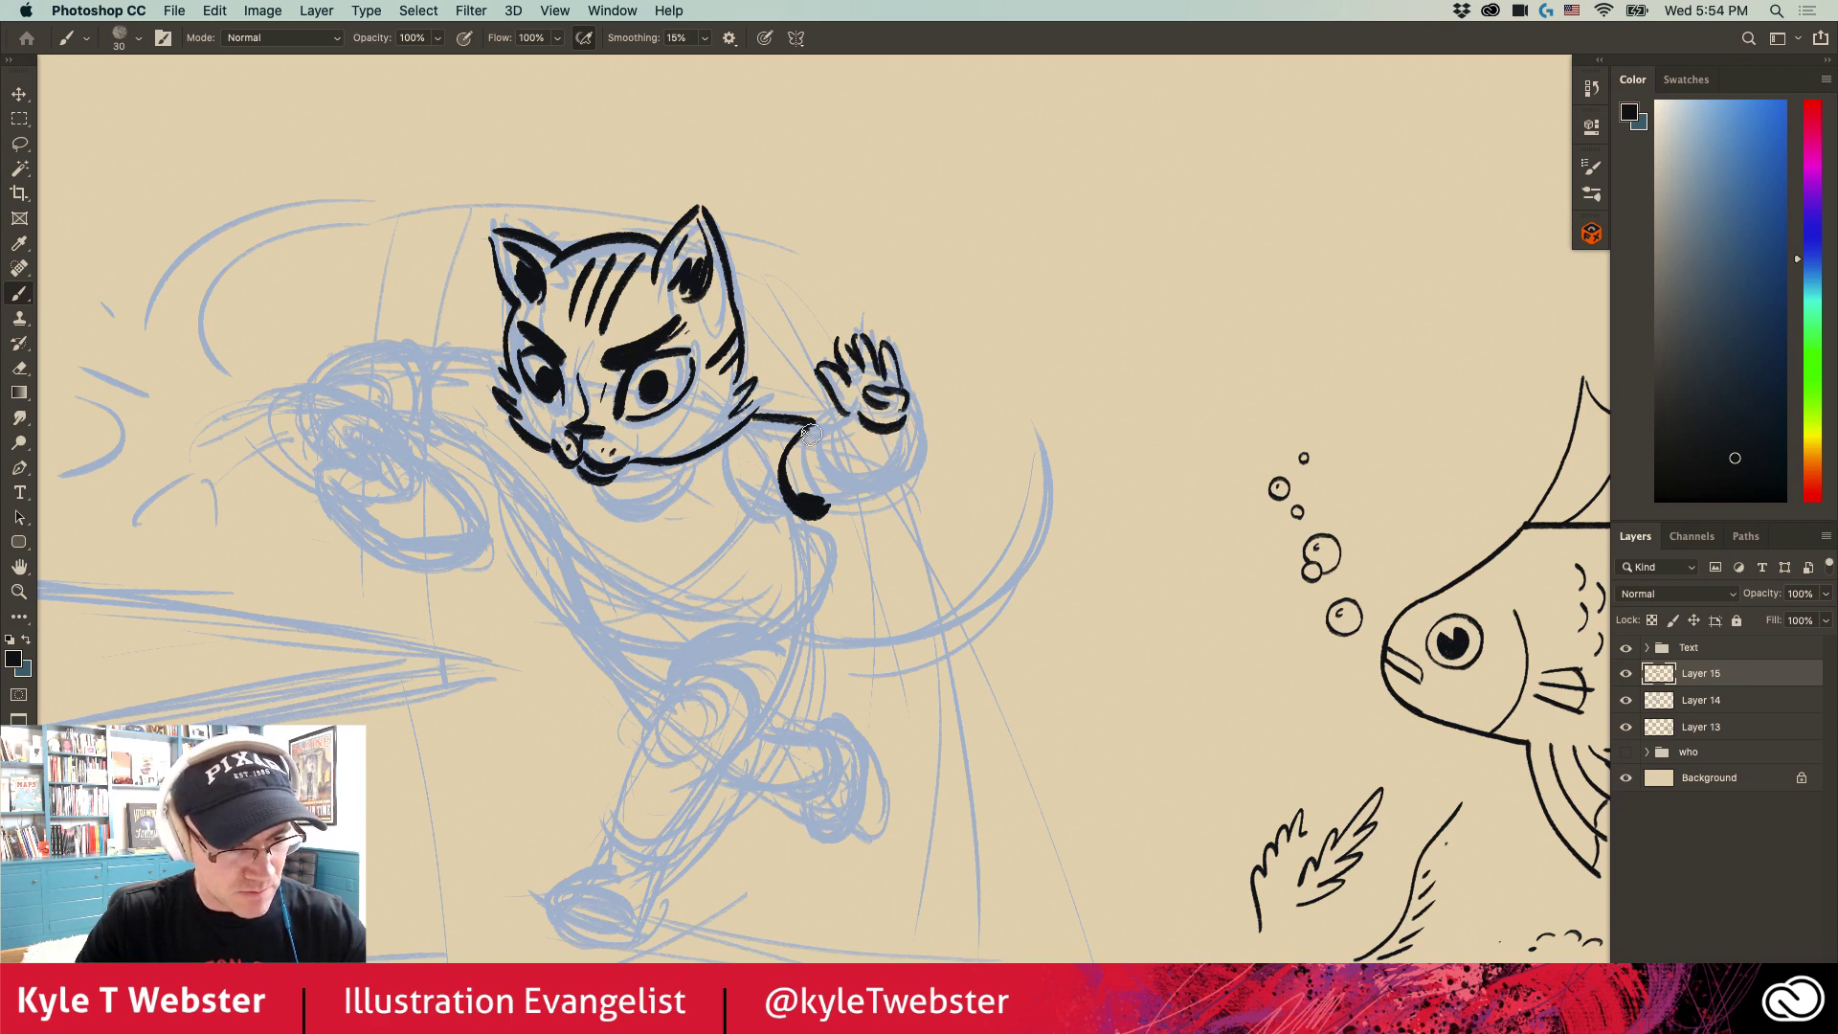
pyautogui.moveTo(909, 421)
pyautogui.mouseDown()
pyautogui.moveTo(910, 463)
pyautogui.moveTo(829, 431)
pyautogui.mouseUp()
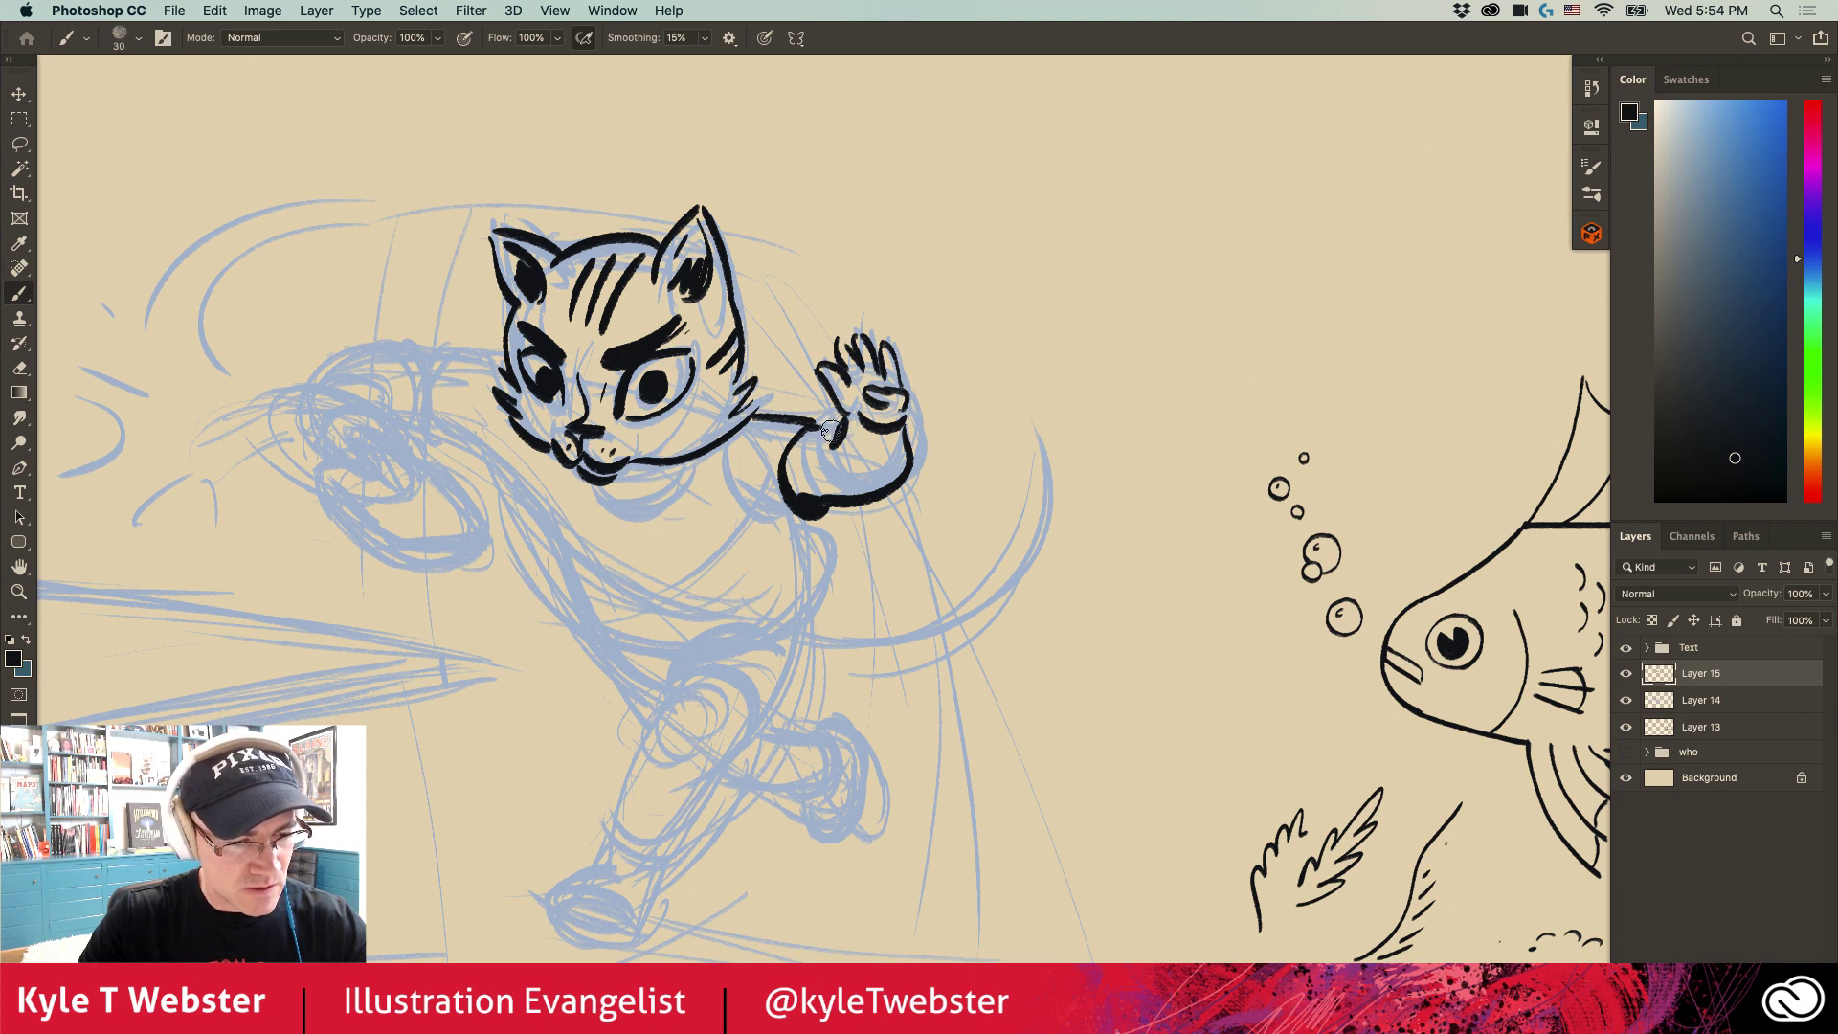
pyautogui.moveTo(644, 566); pyautogui.dragTo(662, 477)
pyautogui.moveTo(840, 424); pyautogui.dragTo(756, 413)
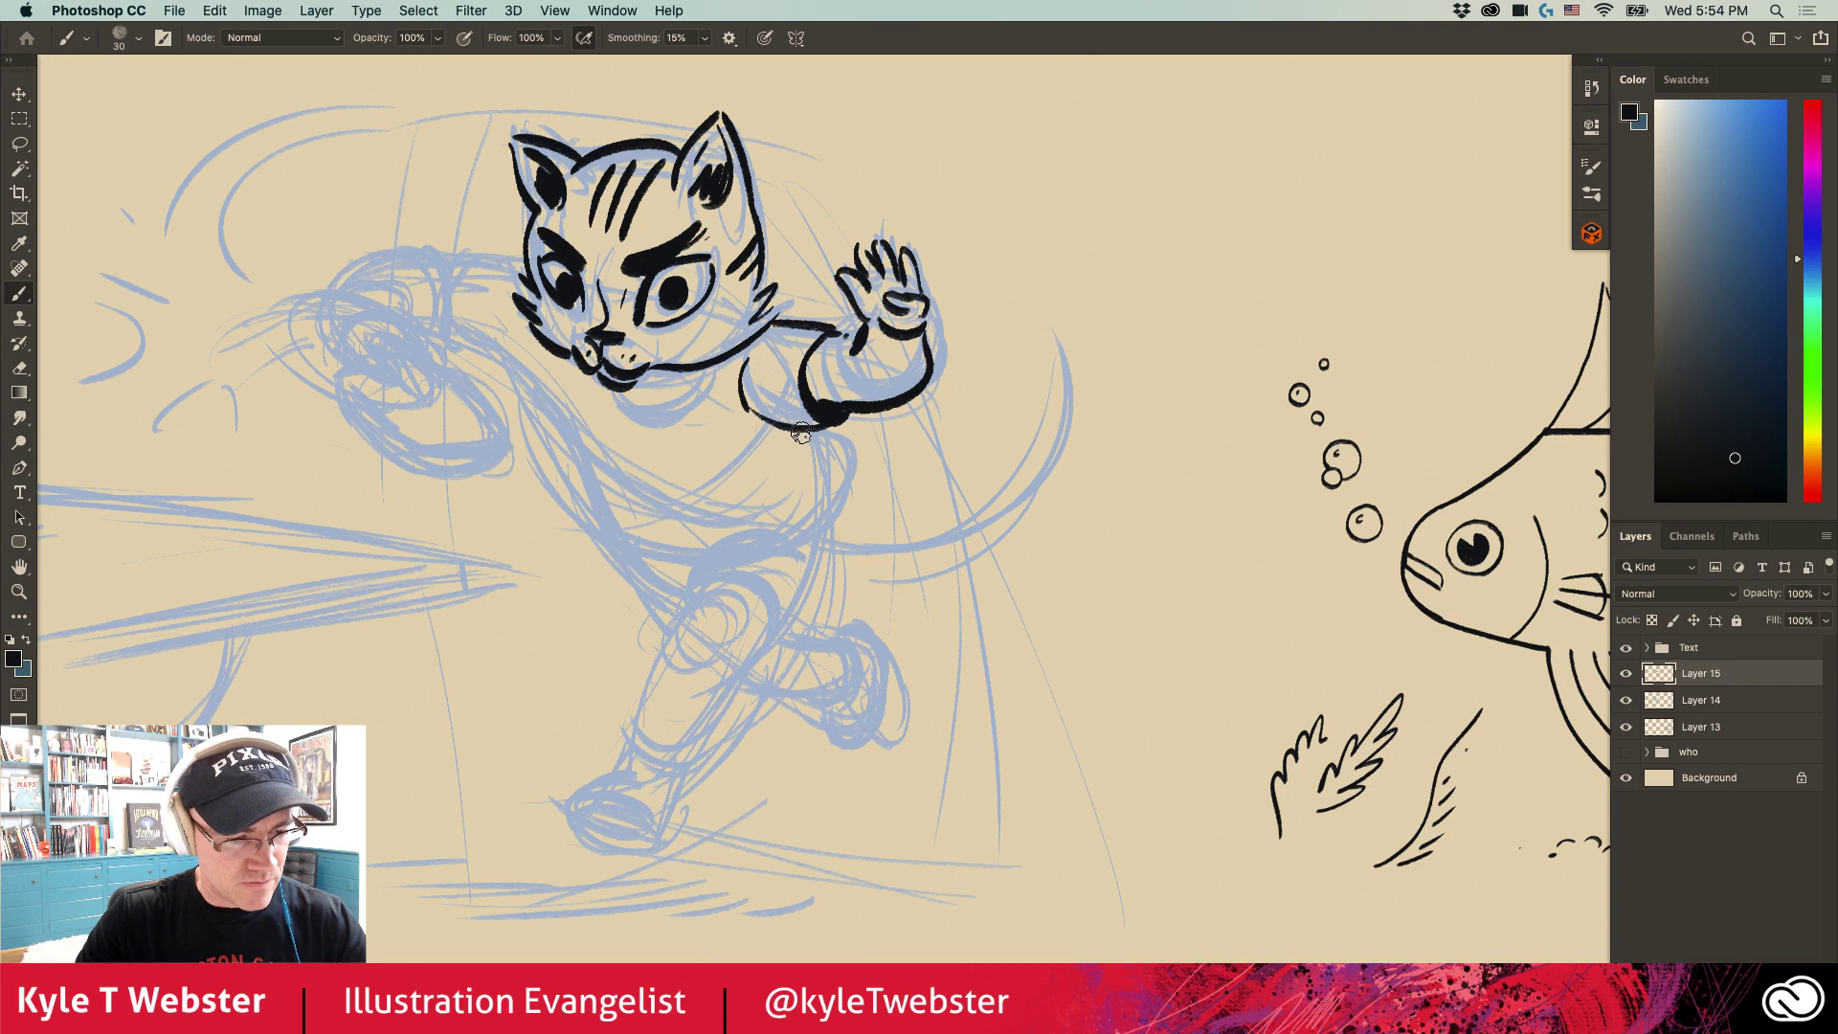
pyautogui.moveTo(818, 438)
pyautogui.mouseDown()
pyautogui.moveTo(807, 526)
pyautogui.moveTo(697, 566)
pyautogui.mouseUp()
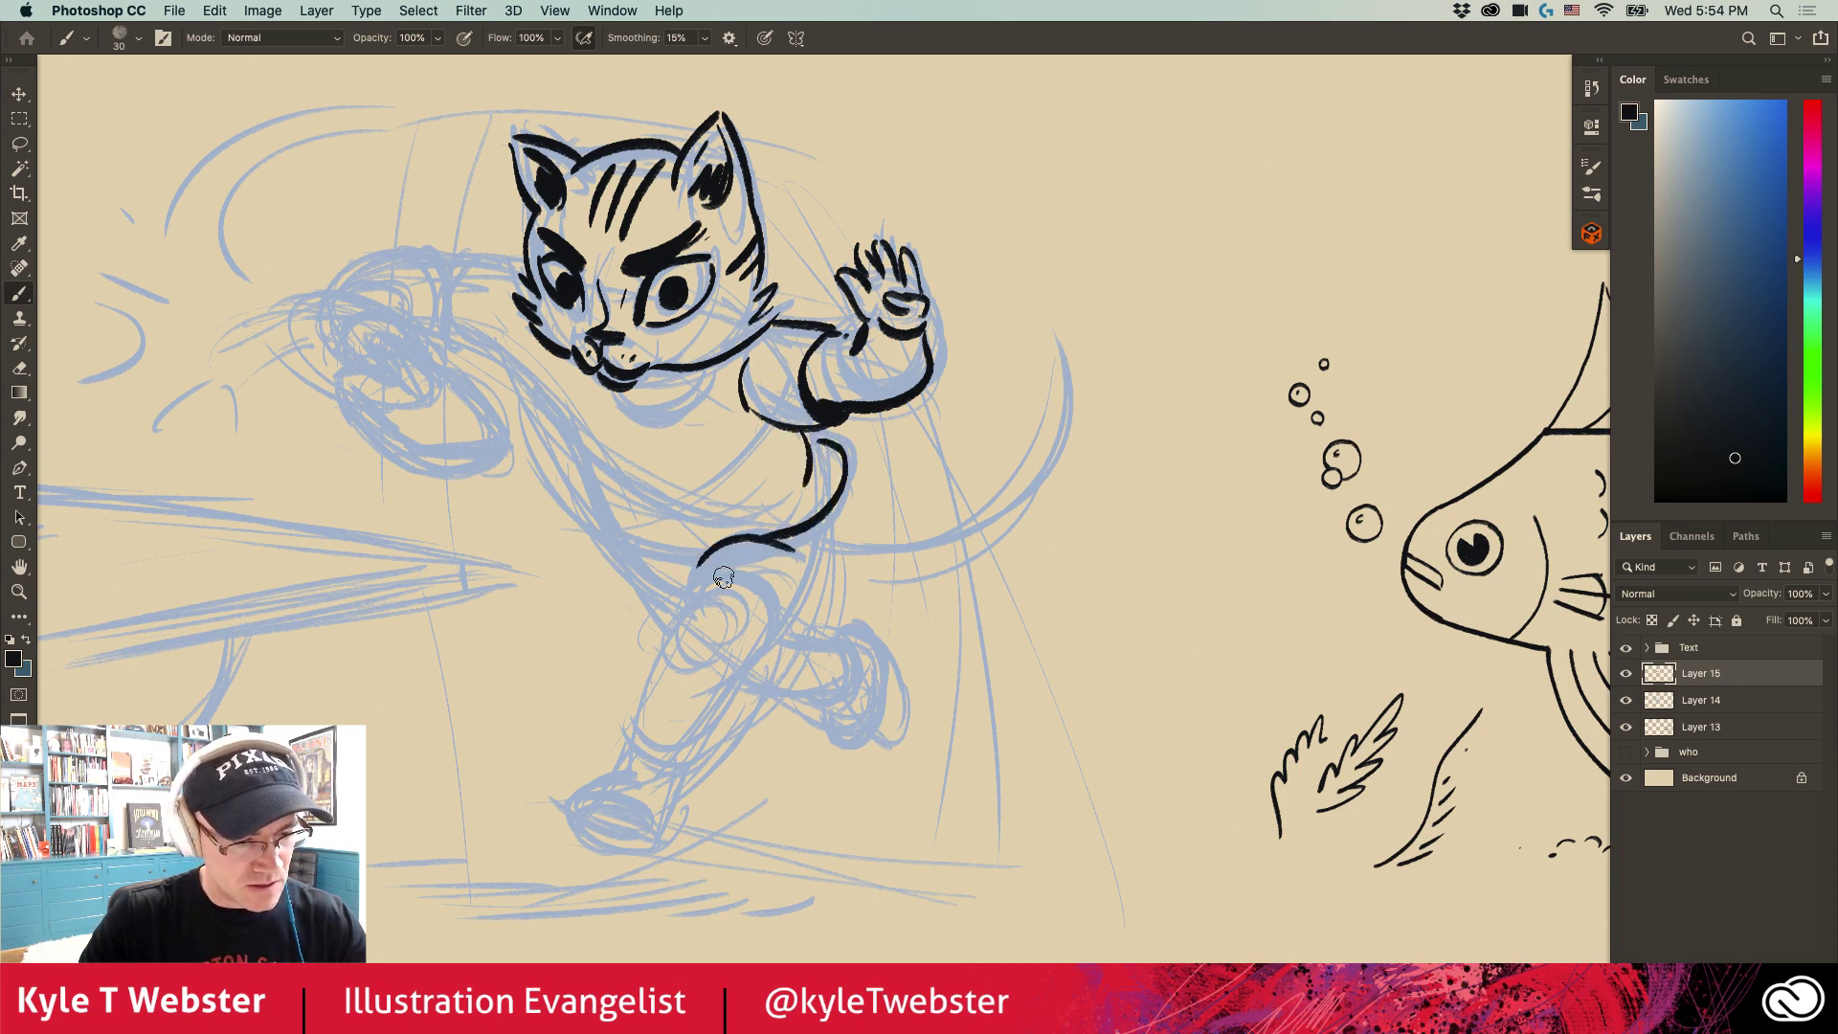
# Step: Ink the front leg with a striped sock, a knee mark and a laced shoe with a solid black sole
pyautogui.moveTo(766, 637)
pyautogui.mouseDown()
pyautogui.moveTo(703, 565)
pyautogui.moveTo(676, 580)
pyautogui.moveTo(724, 570)
pyautogui.moveTo(695, 584)
pyautogui.moveTo(641, 713)
pyautogui.mouseUp()
pyautogui.moveTo(748, 603); pyautogui.dragTo(687, 741)
pyautogui.moveTo(733, 681)
pyautogui.mouseDown()
pyautogui.moveTo(682, 670)
pyautogui.moveTo(661, 691)
pyautogui.moveTo(637, 738)
pyautogui.moveTo(672, 774)
pyautogui.mouseUp()
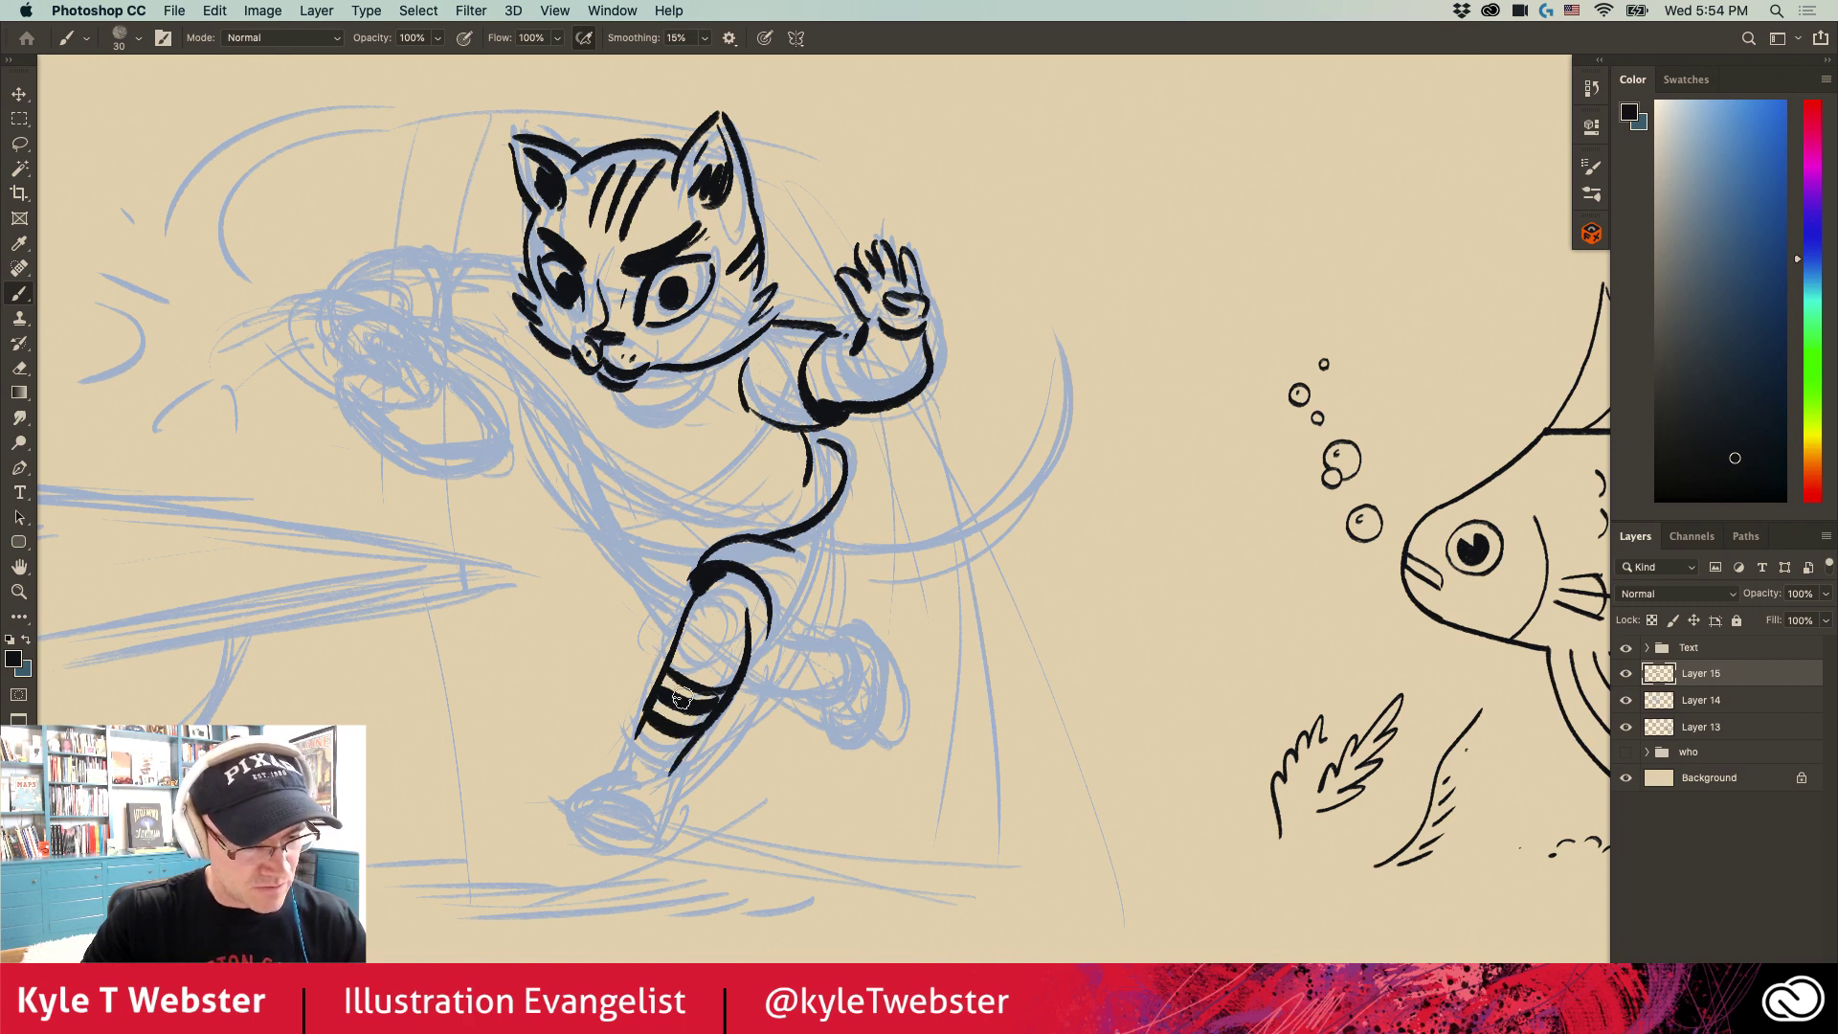
pyautogui.moveTo(709, 608); pyautogui.dragTo(714, 655)
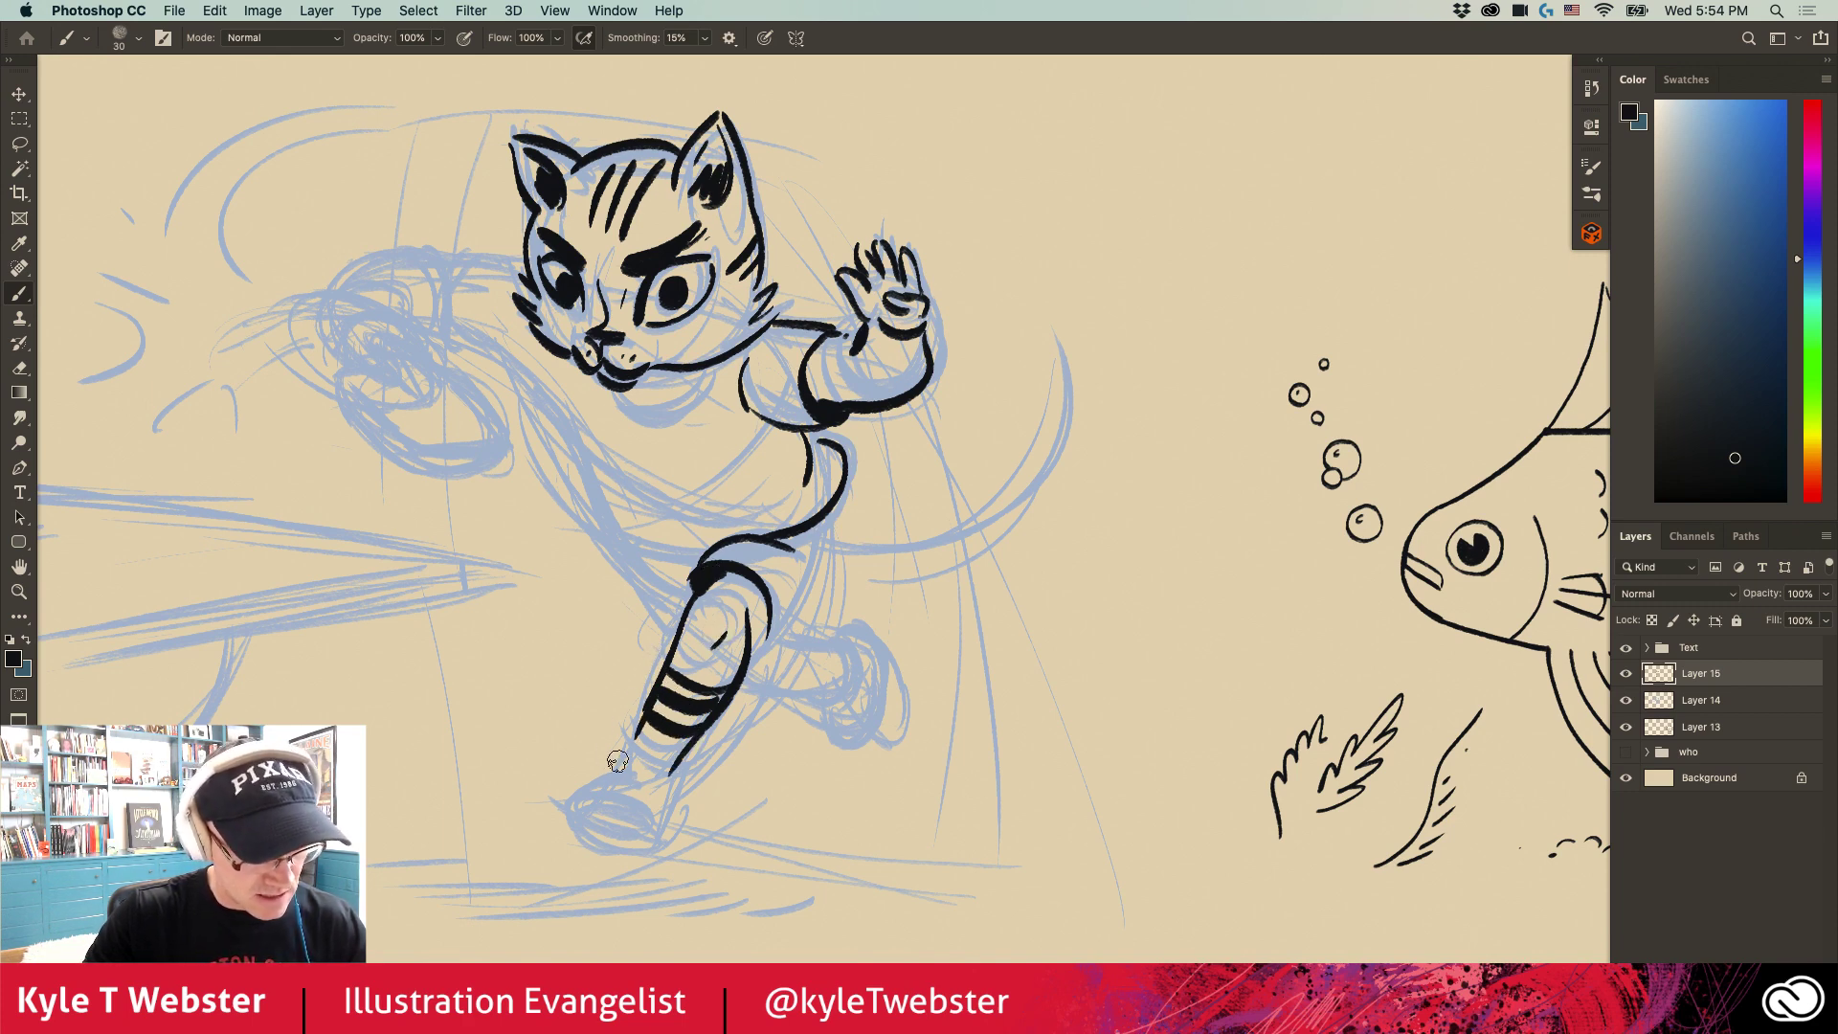
pyautogui.moveTo(660, 767)
pyautogui.mouseDown()
pyautogui.moveTo(616, 771)
pyautogui.moveTo(615, 748)
pyautogui.moveTo(568, 817)
pyautogui.moveTo(571, 800)
pyautogui.moveTo(642, 838)
pyautogui.moveTo(644, 796)
pyautogui.mouseUp()
pyautogui.moveTo(587, 783); pyautogui.dragTo(660, 788)
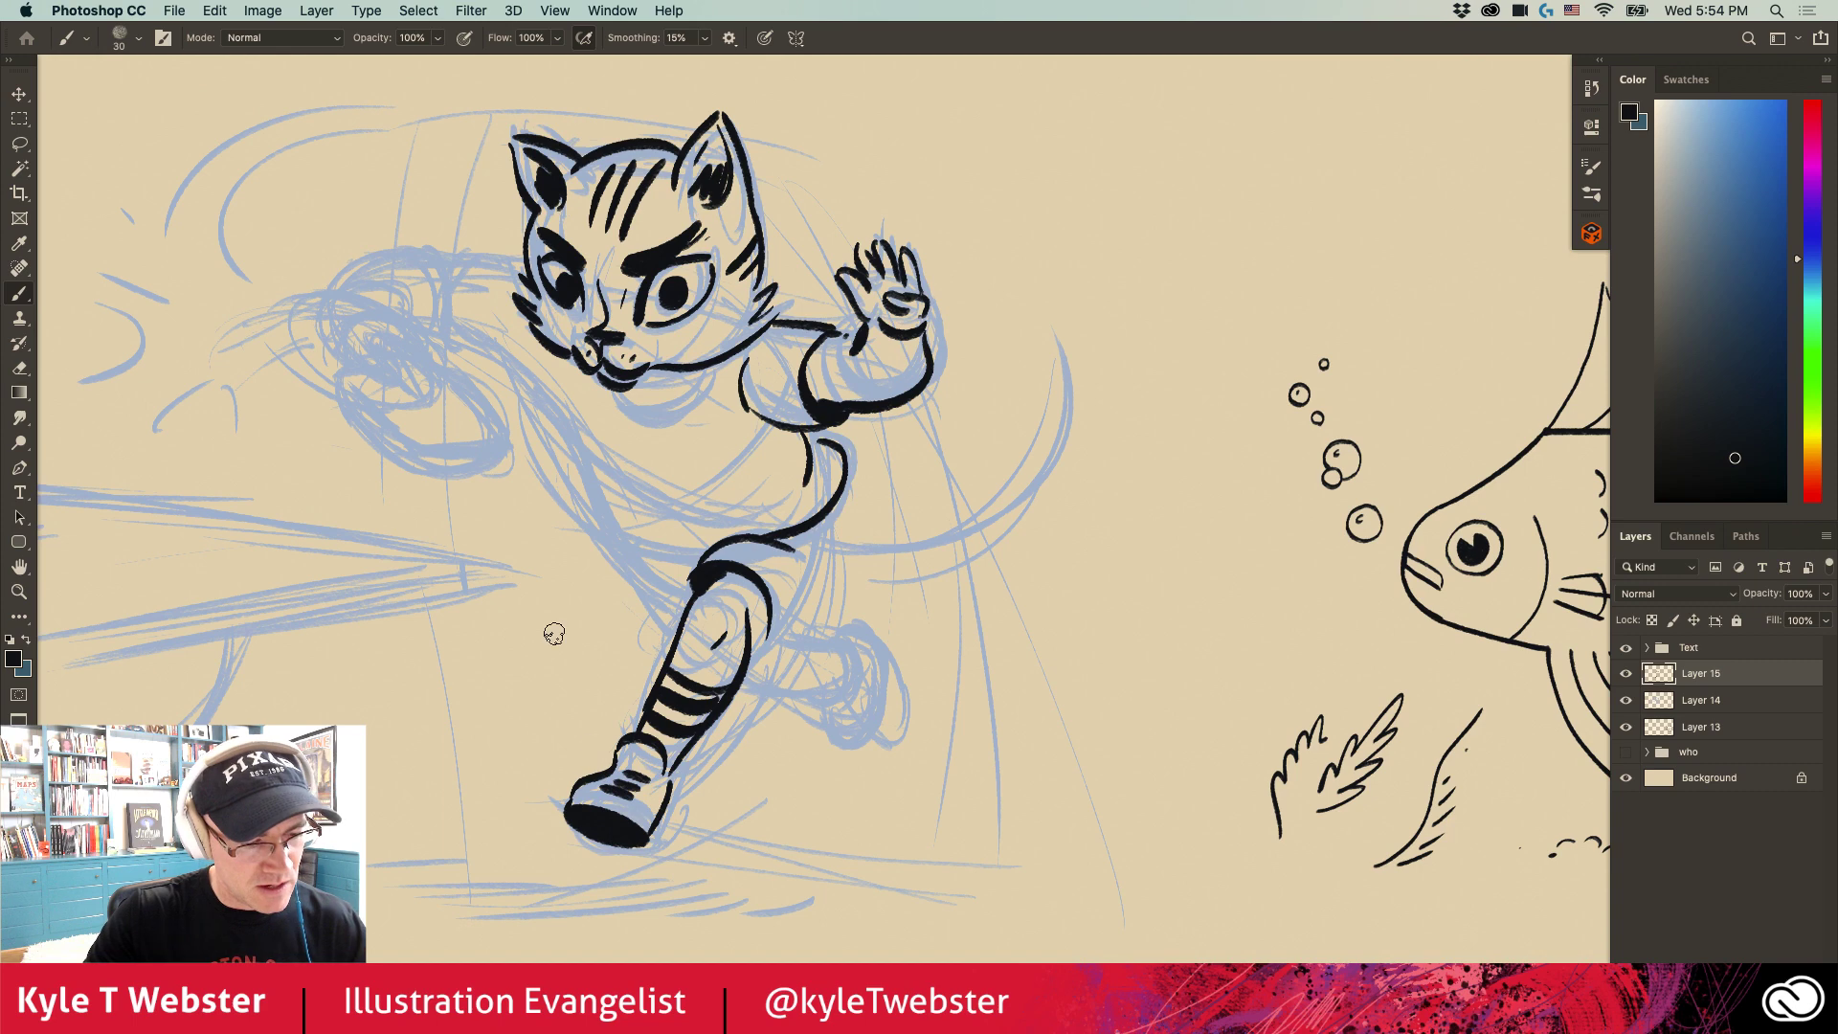
# Step: Ink the back edge of the shorts, the shirt's front edge, and the sleeve and upper line of the paddle arm
pyautogui.moveTo(807, 555)
pyautogui.mouseDown()
pyautogui.moveTo(742, 675)
pyautogui.moveTo(814, 538)
pyautogui.mouseUp()
pyautogui.hotkey('ctrl', 'z')
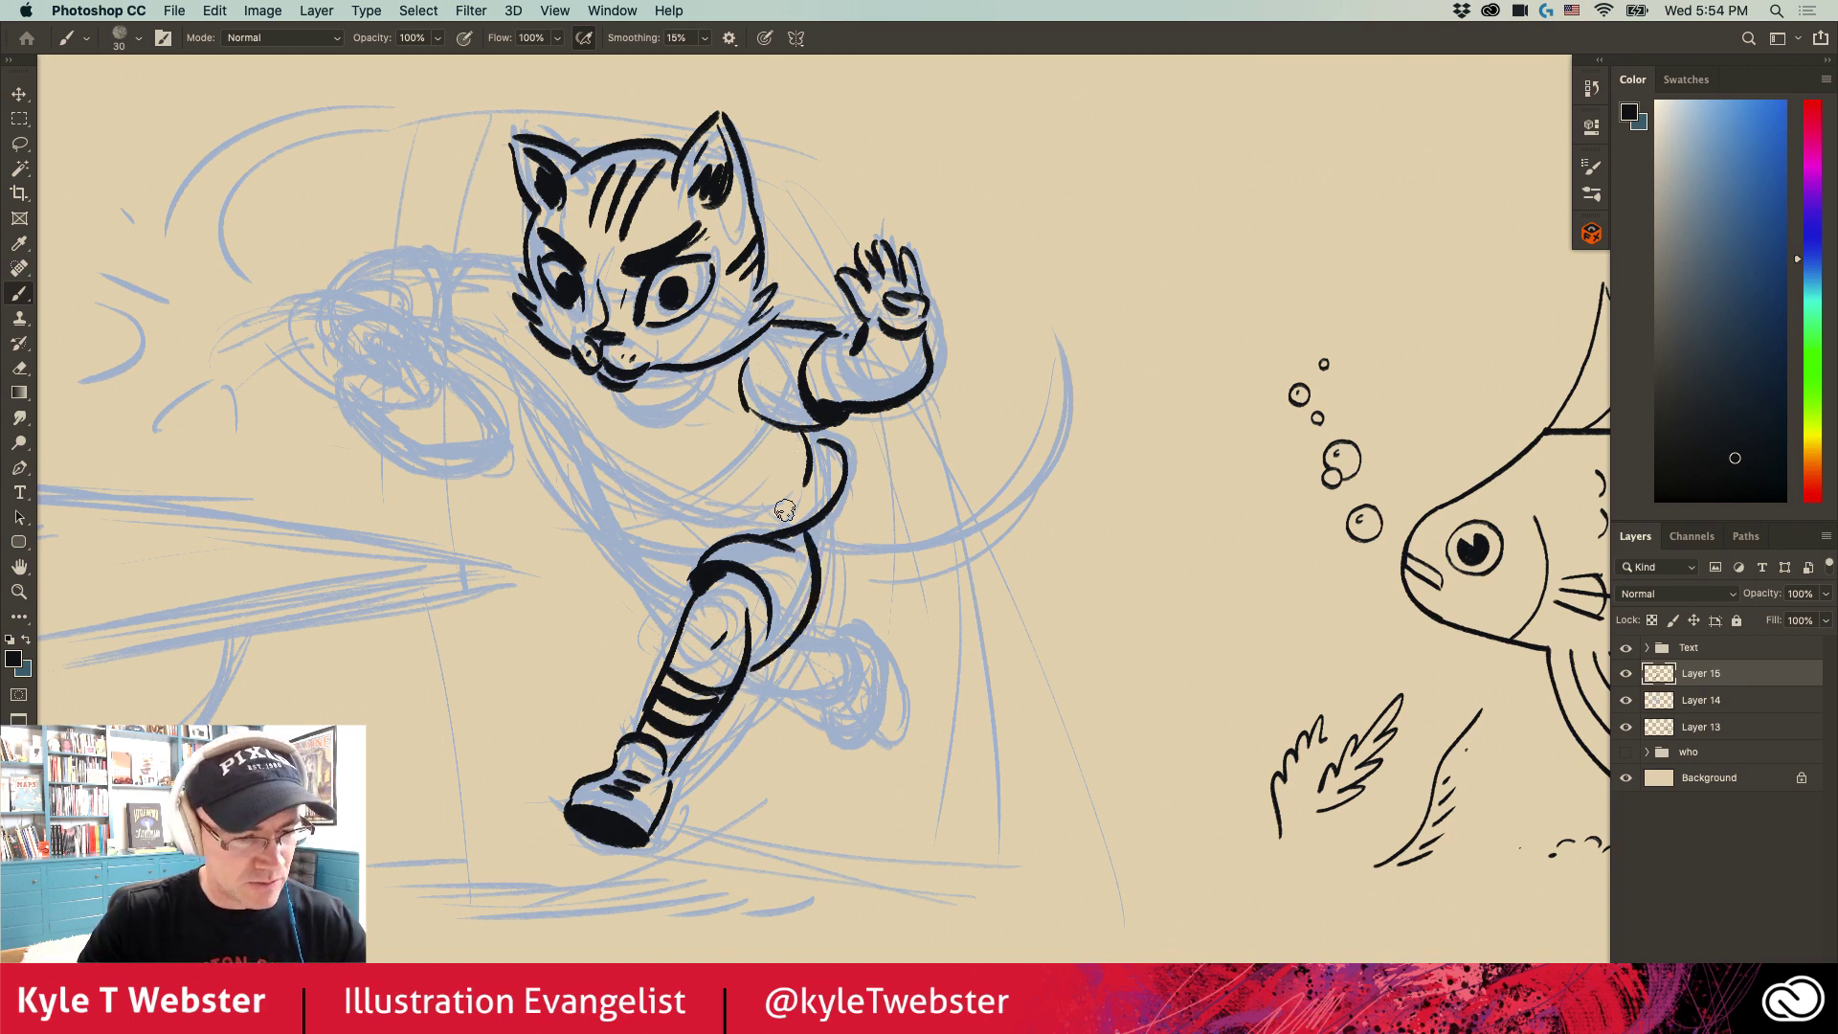
pyautogui.moveTo(703, 563)
pyautogui.mouseDown()
pyautogui.moveTo(634, 542)
pyautogui.moveTo(510, 379)
pyautogui.mouseUp()
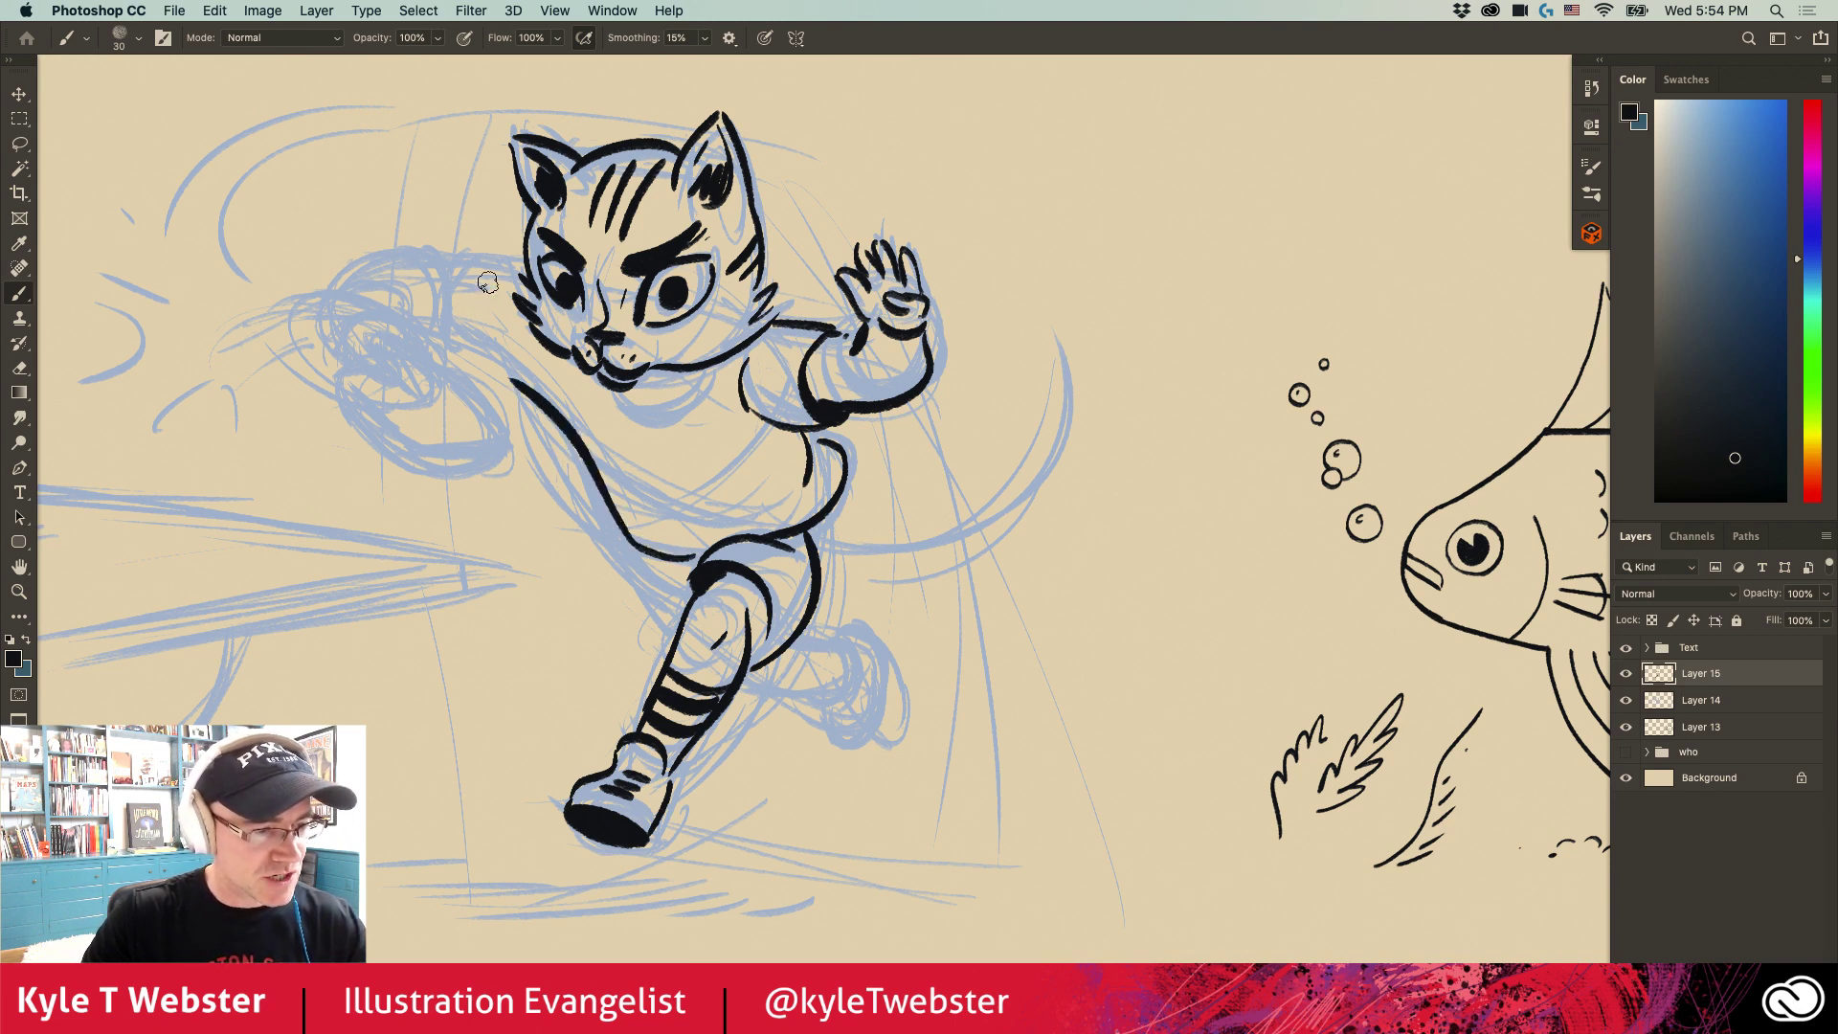
pyautogui.moveTo(483, 282); pyautogui.dragTo(517, 371)
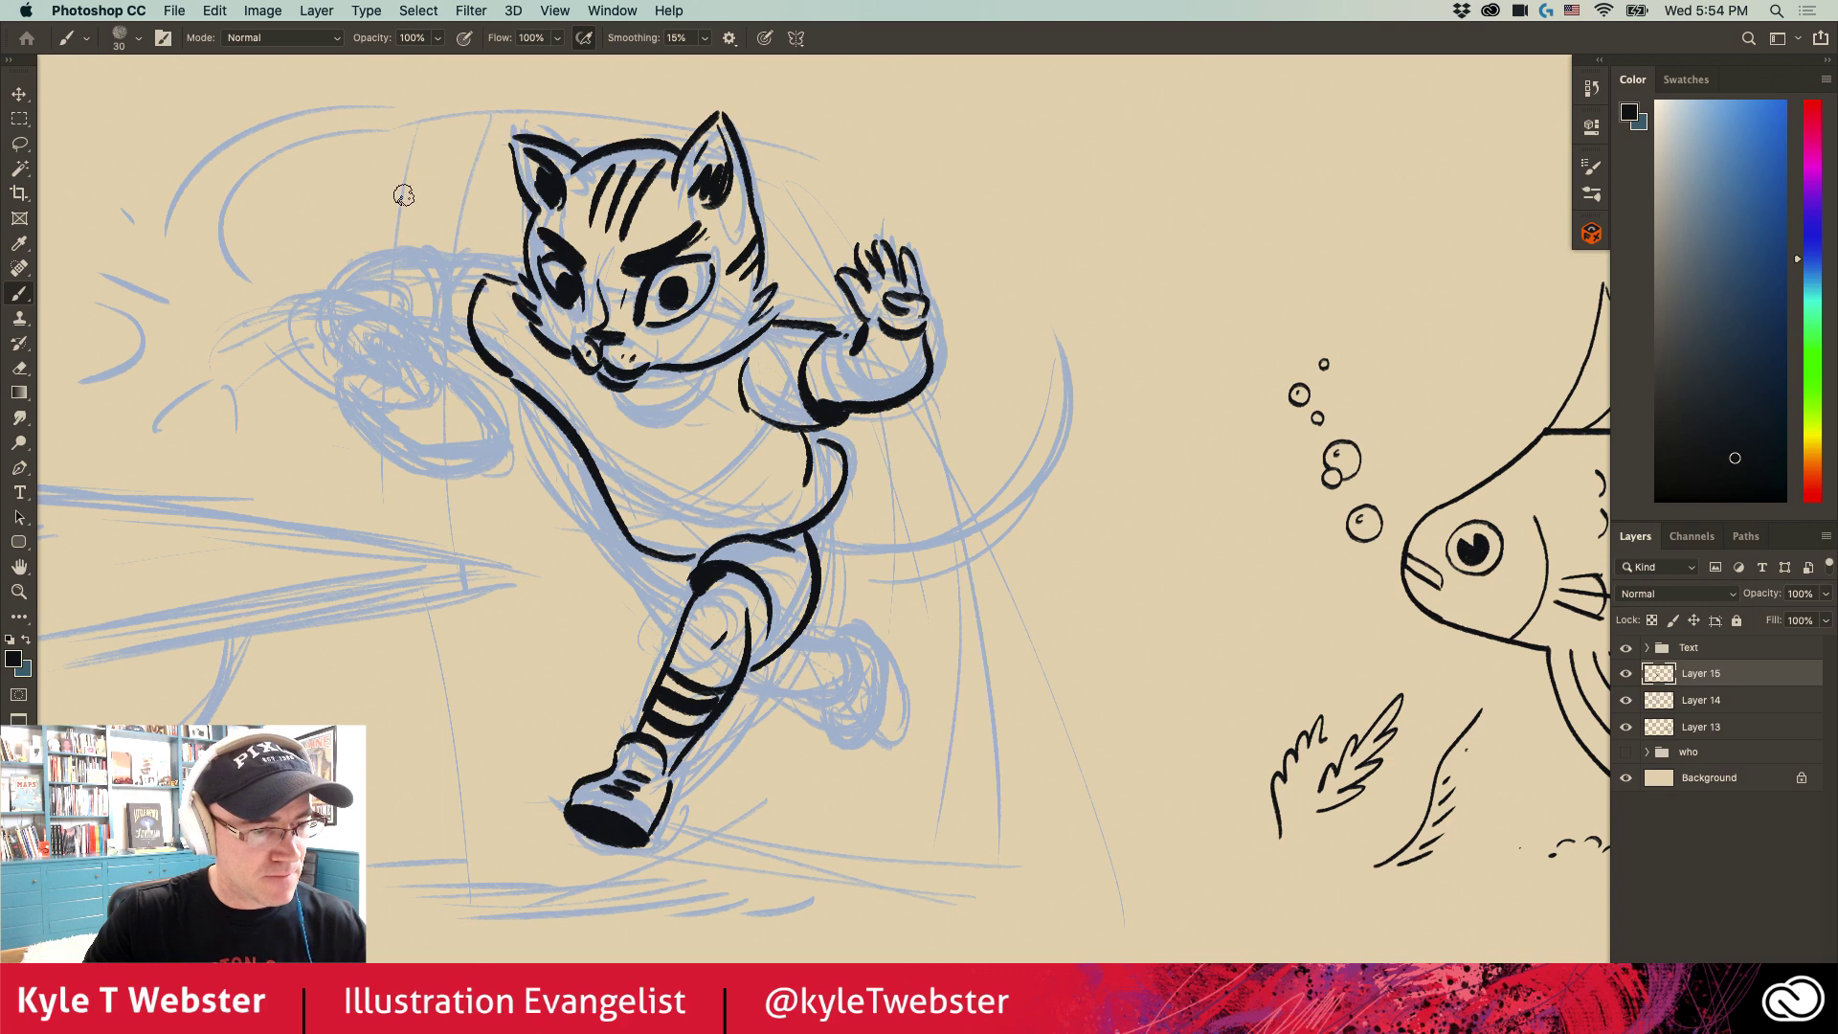
pyautogui.moveTo(476, 279); pyautogui.dragTo(412, 273)
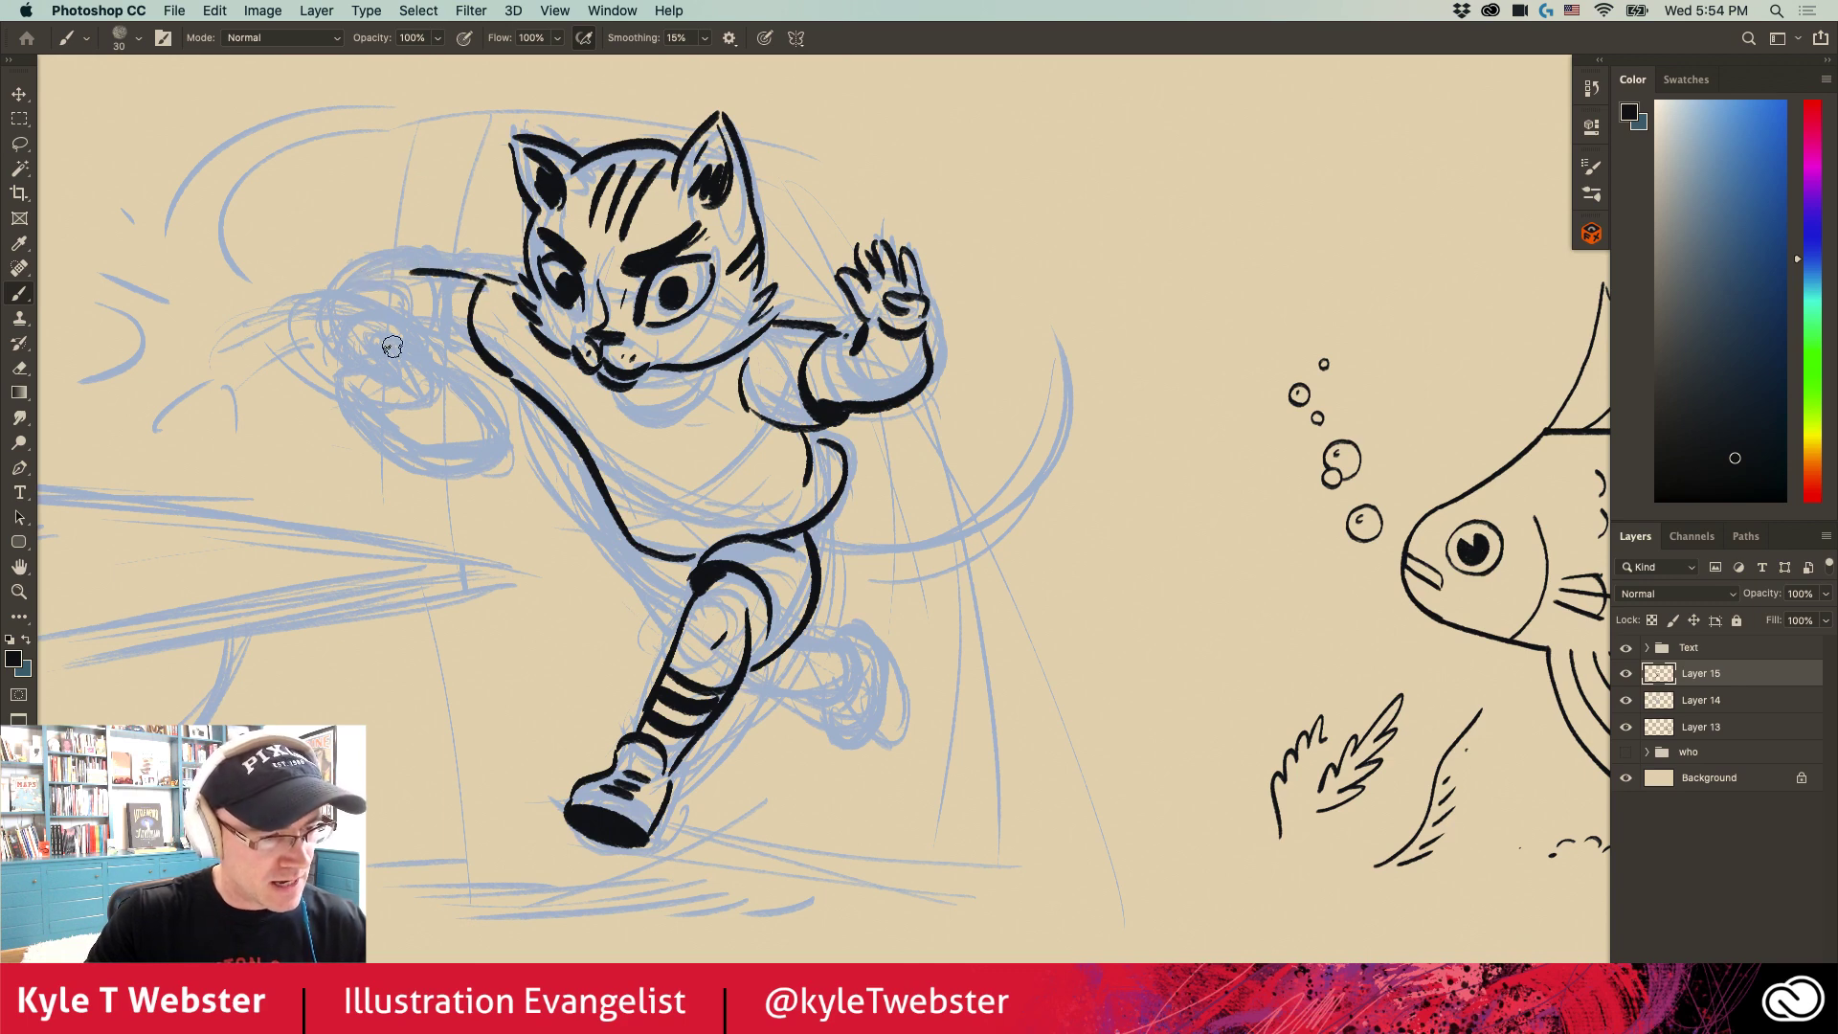
# Step: Ink the fingers gripping the paddle, the paddle with a thick lower edge, and the bent forearm with a dark elbow mark
pyautogui.moveTo(381, 347)
pyautogui.mouseDown()
pyautogui.moveTo(414, 365)
pyautogui.moveTo(404, 340)
pyautogui.moveTo(420, 376)
pyautogui.moveTo(423, 350)
pyautogui.moveTo(394, 331)
pyautogui.moveTo(422, 378)
pyautogui.moveTo(439, 366)
pyautogui.moveTo(503, 429)
pyautogui.moveTo(377, 420)
pyautogui.moveTo(349, 392)
pyautogui.moveTo(412, 433)
pyautogui.moveTo(429, 409)
pyautogui.moveTo(500, 444)
pyautogui.moveTo(423, 455)
pyautogui.mouseUp()
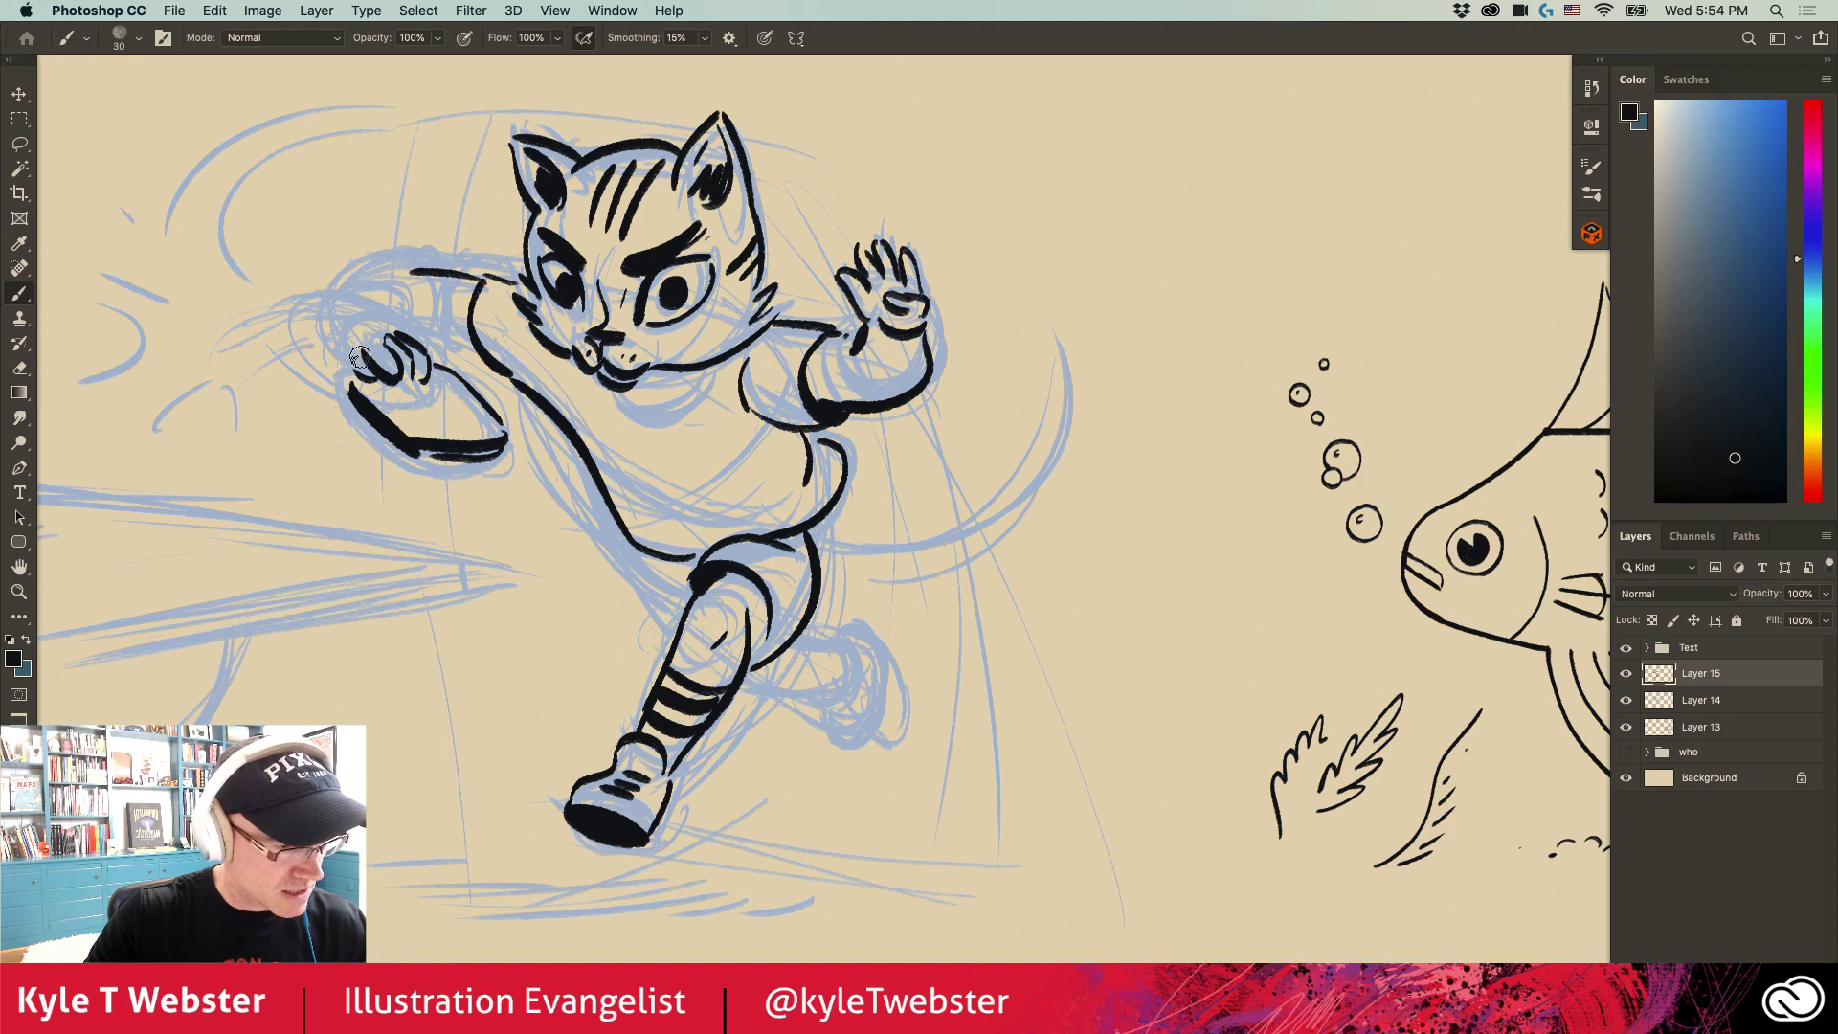
pyautogui.moveTo(362, 346); pyautogui.dragTo(345, 385)
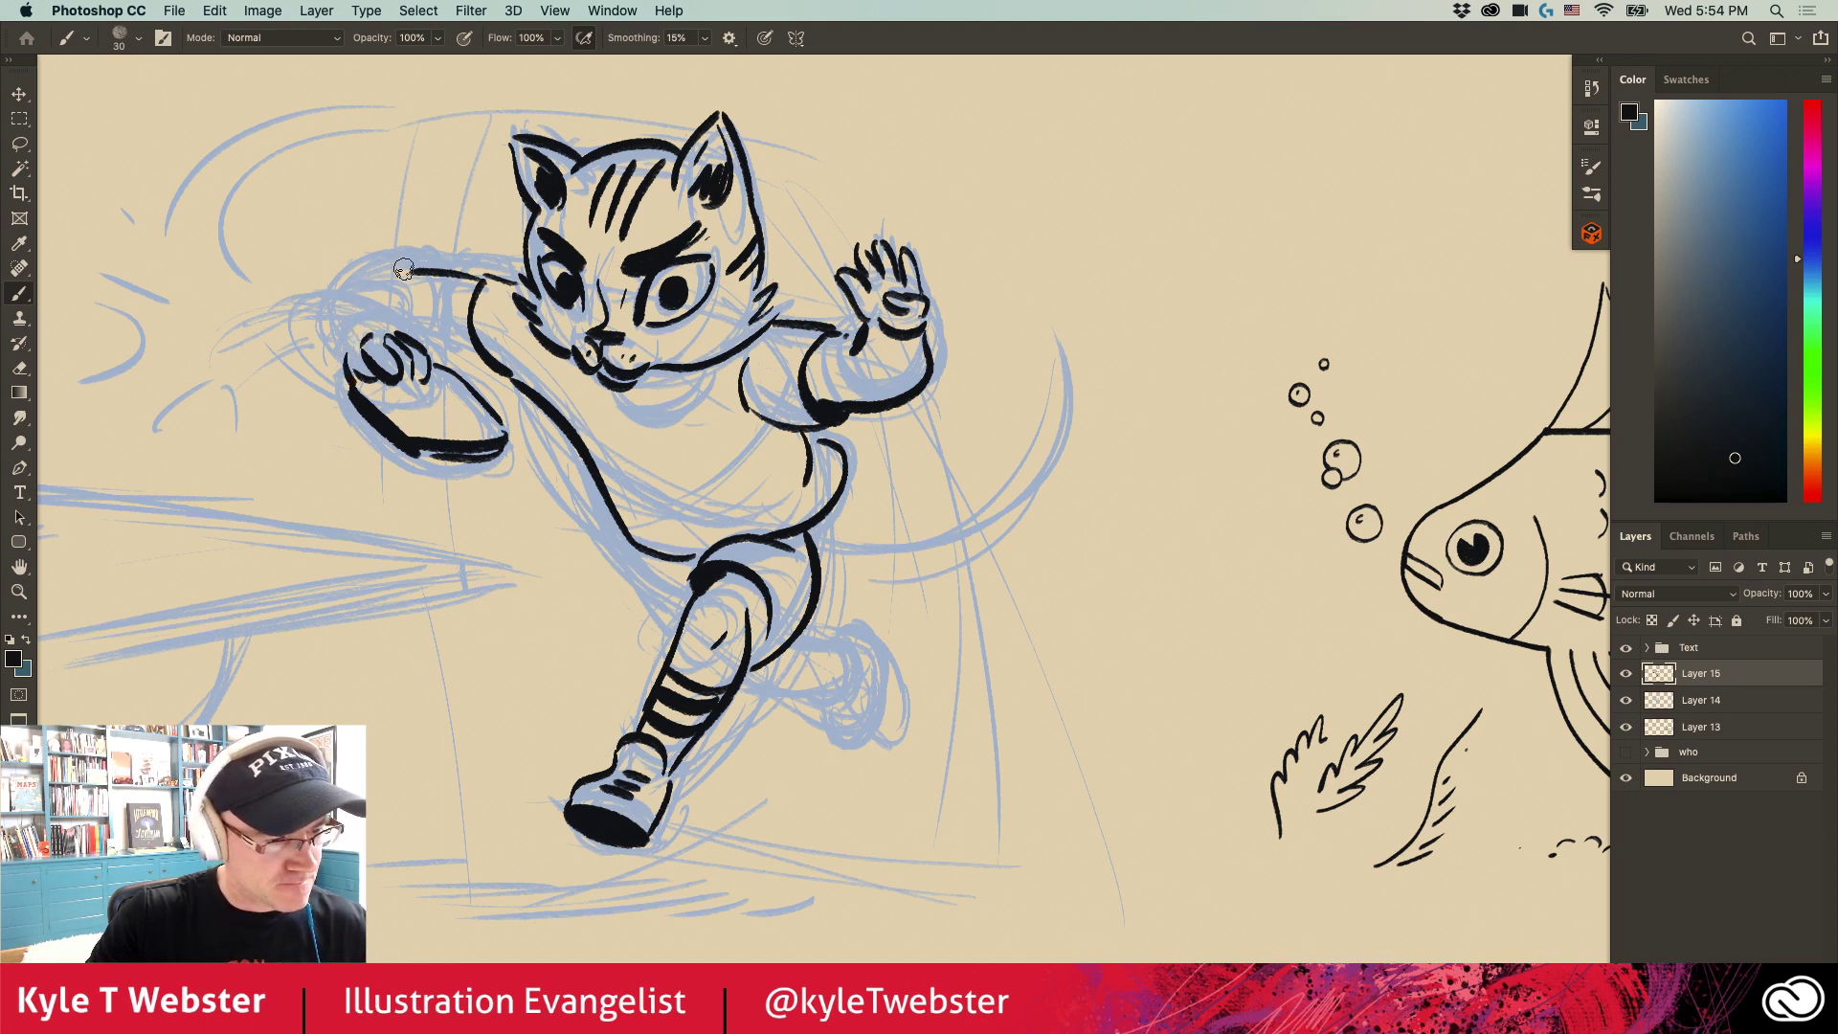
pyautogui.moveTo(400, 275)
pyautogui.mouseDown()
pyautogui.moveTo(341, 304)
pyautogui.moveTo(415, 327)
pyautogui.mouseUp()
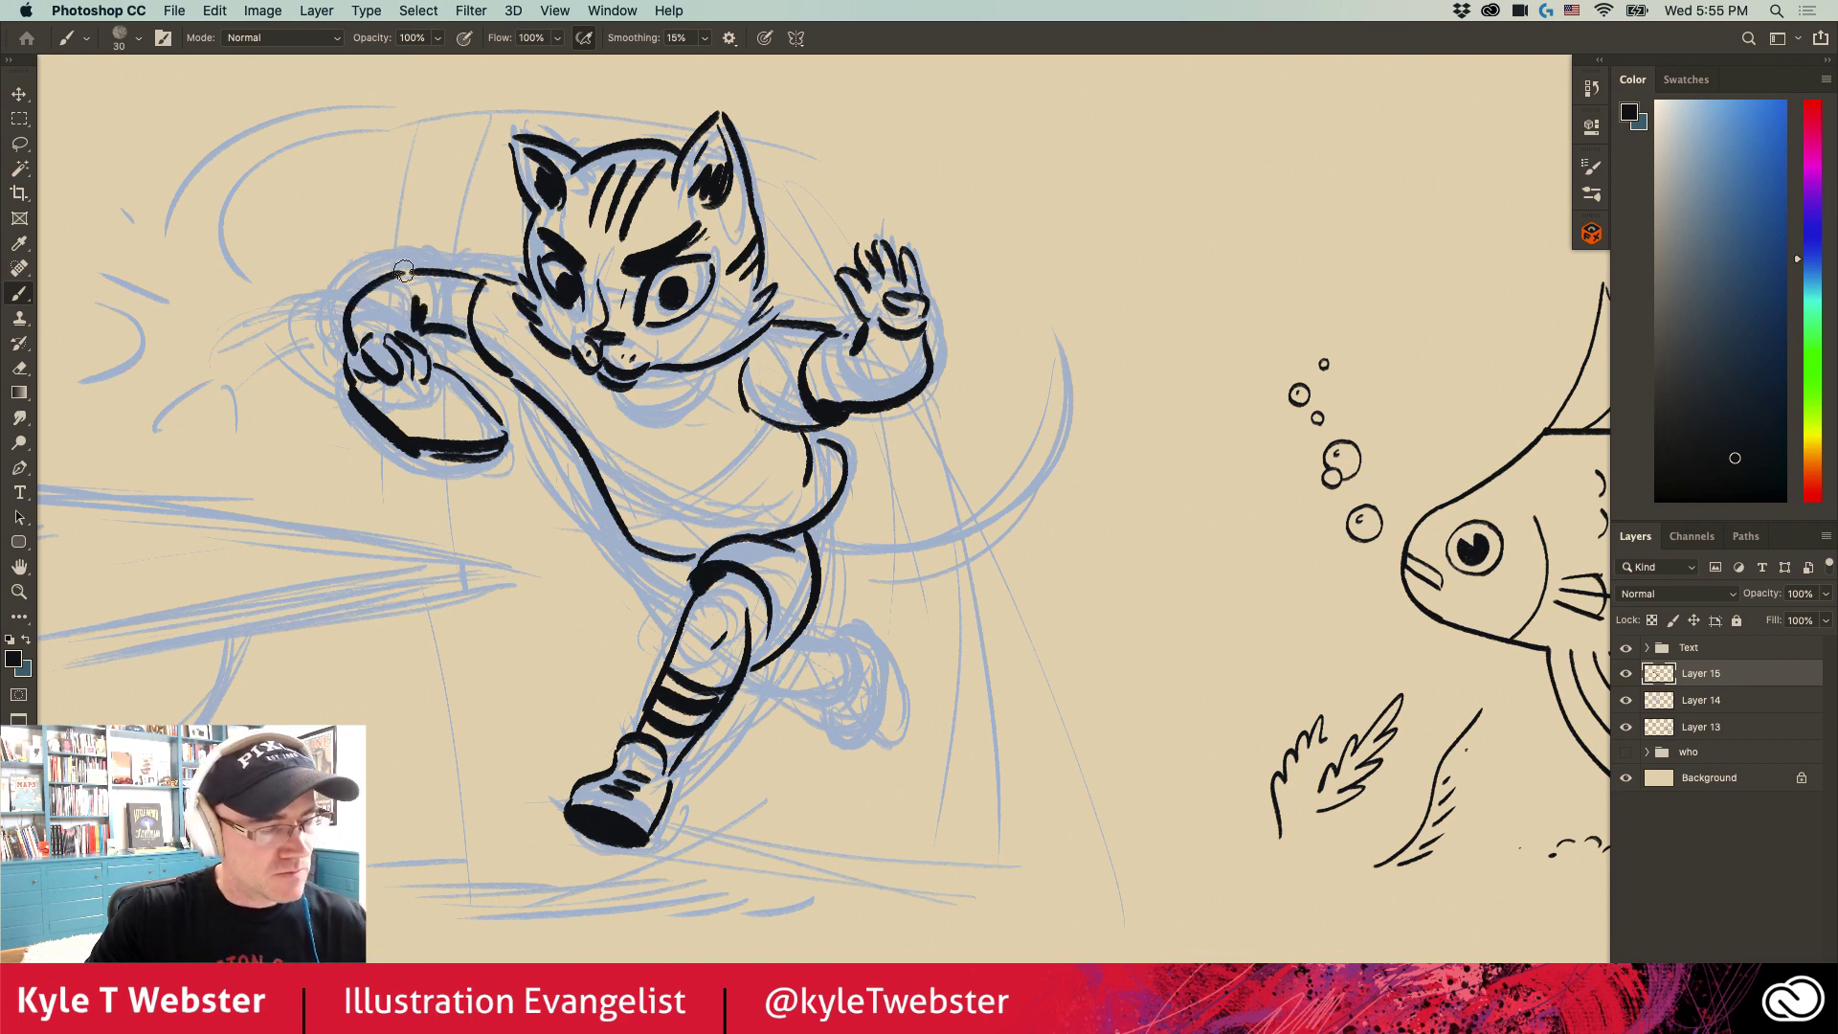
# Step: Ink the shirt's curved collar under the chin and long fold lines across the chest and belly
pyautogui.scroll(-1, 321, 286)
pyautogui.moveTo(756, 453)
pyautogui.mouseDown()
pyautogui.moveTo(665, 493)
pyautogui.moveTo(577, 380)
pyautogui.mouseUp()
pyautogui.press('super+z')
pyautogui.moveTo(667, 435)
pyautogui.mouseDown()
pyautogui.moveTo(562, 385)
pyautogui.moveTo(678, 356)
pyautogui.mouseUp()
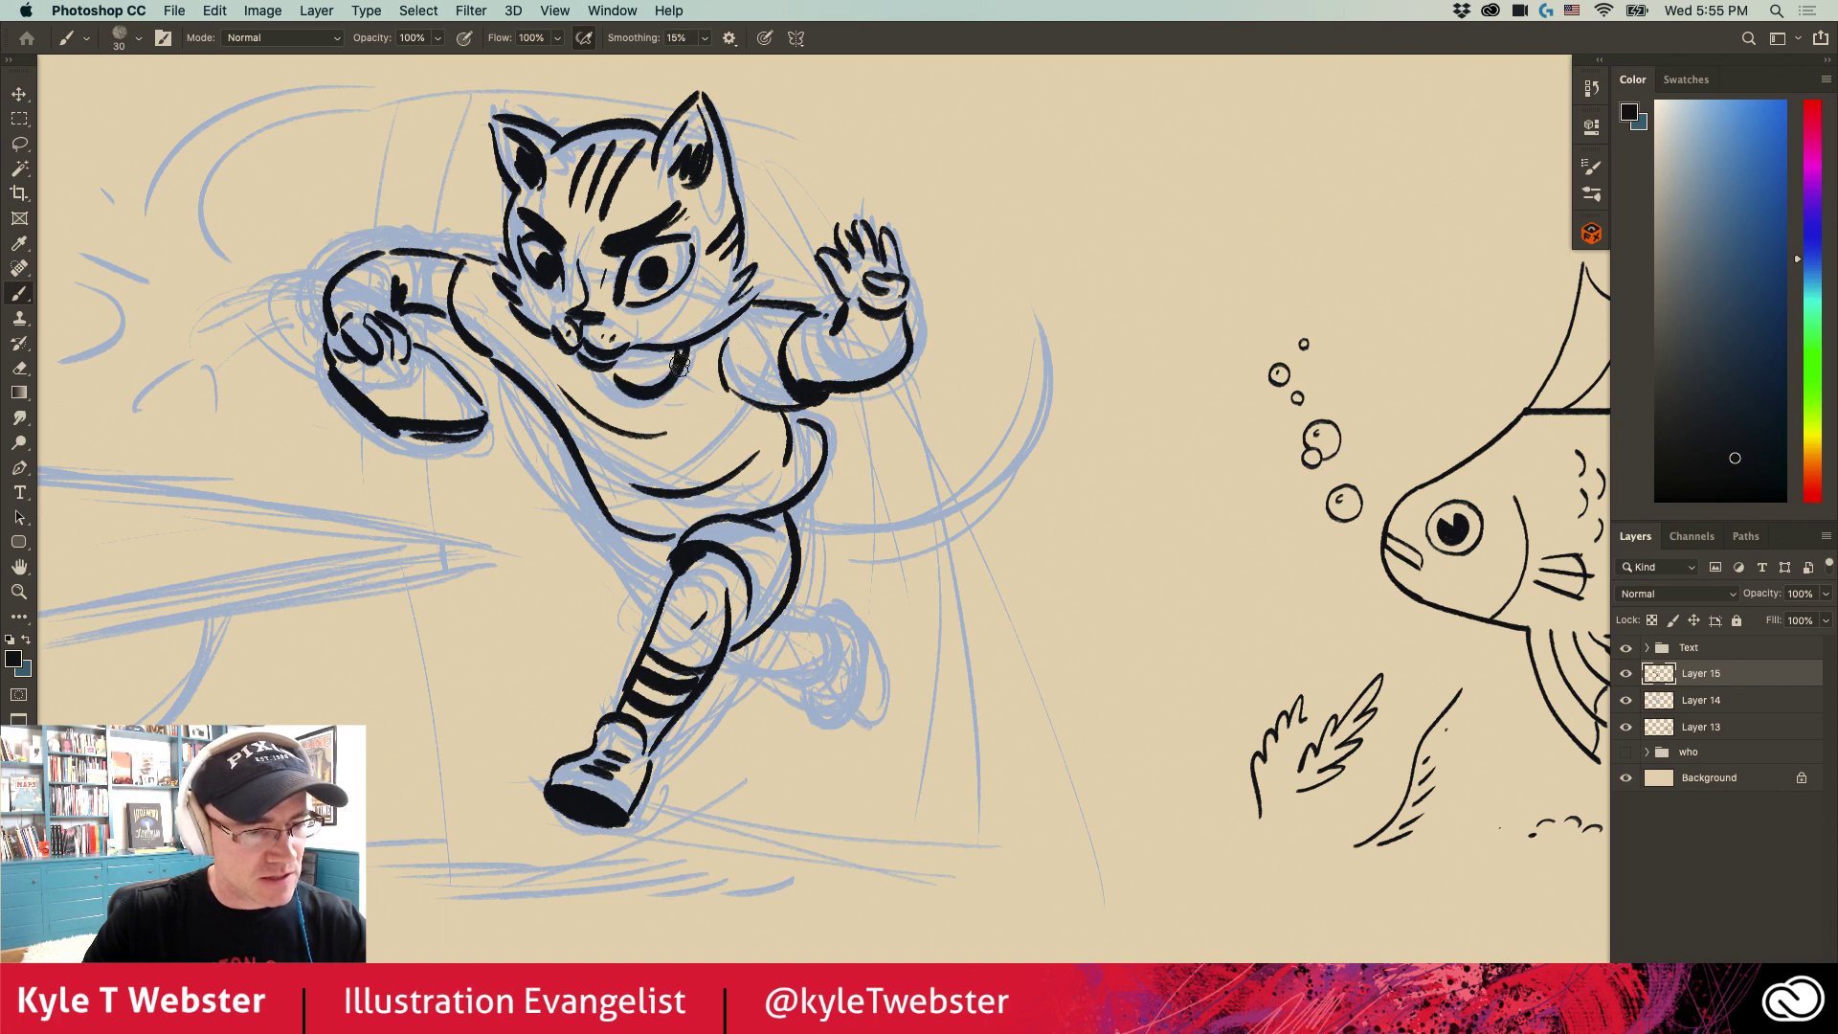
# Step: Ink the front edge of the shorts and the rear leg with a striped sock and a kicked-back shoe
pyautogui.scroll(-5, 539, 343)
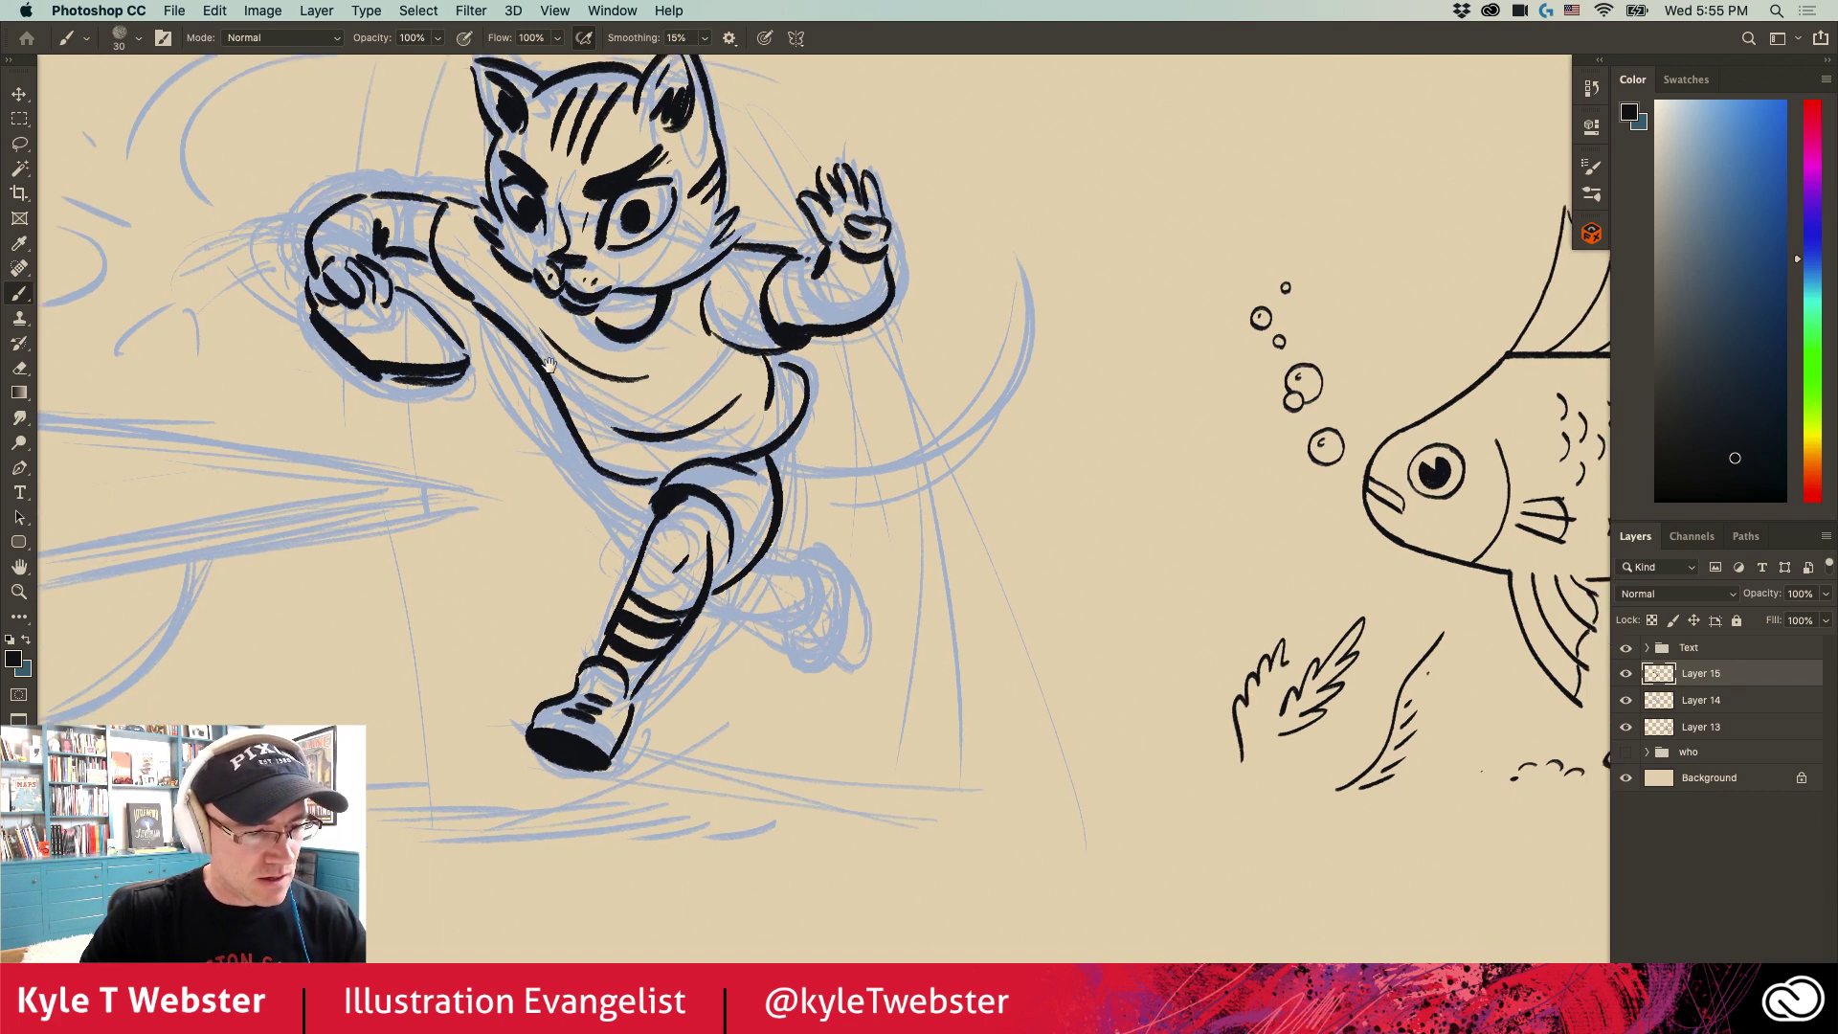
pyautogui.moveTo(581, 441); pyautogui.dragTo(615, 525)
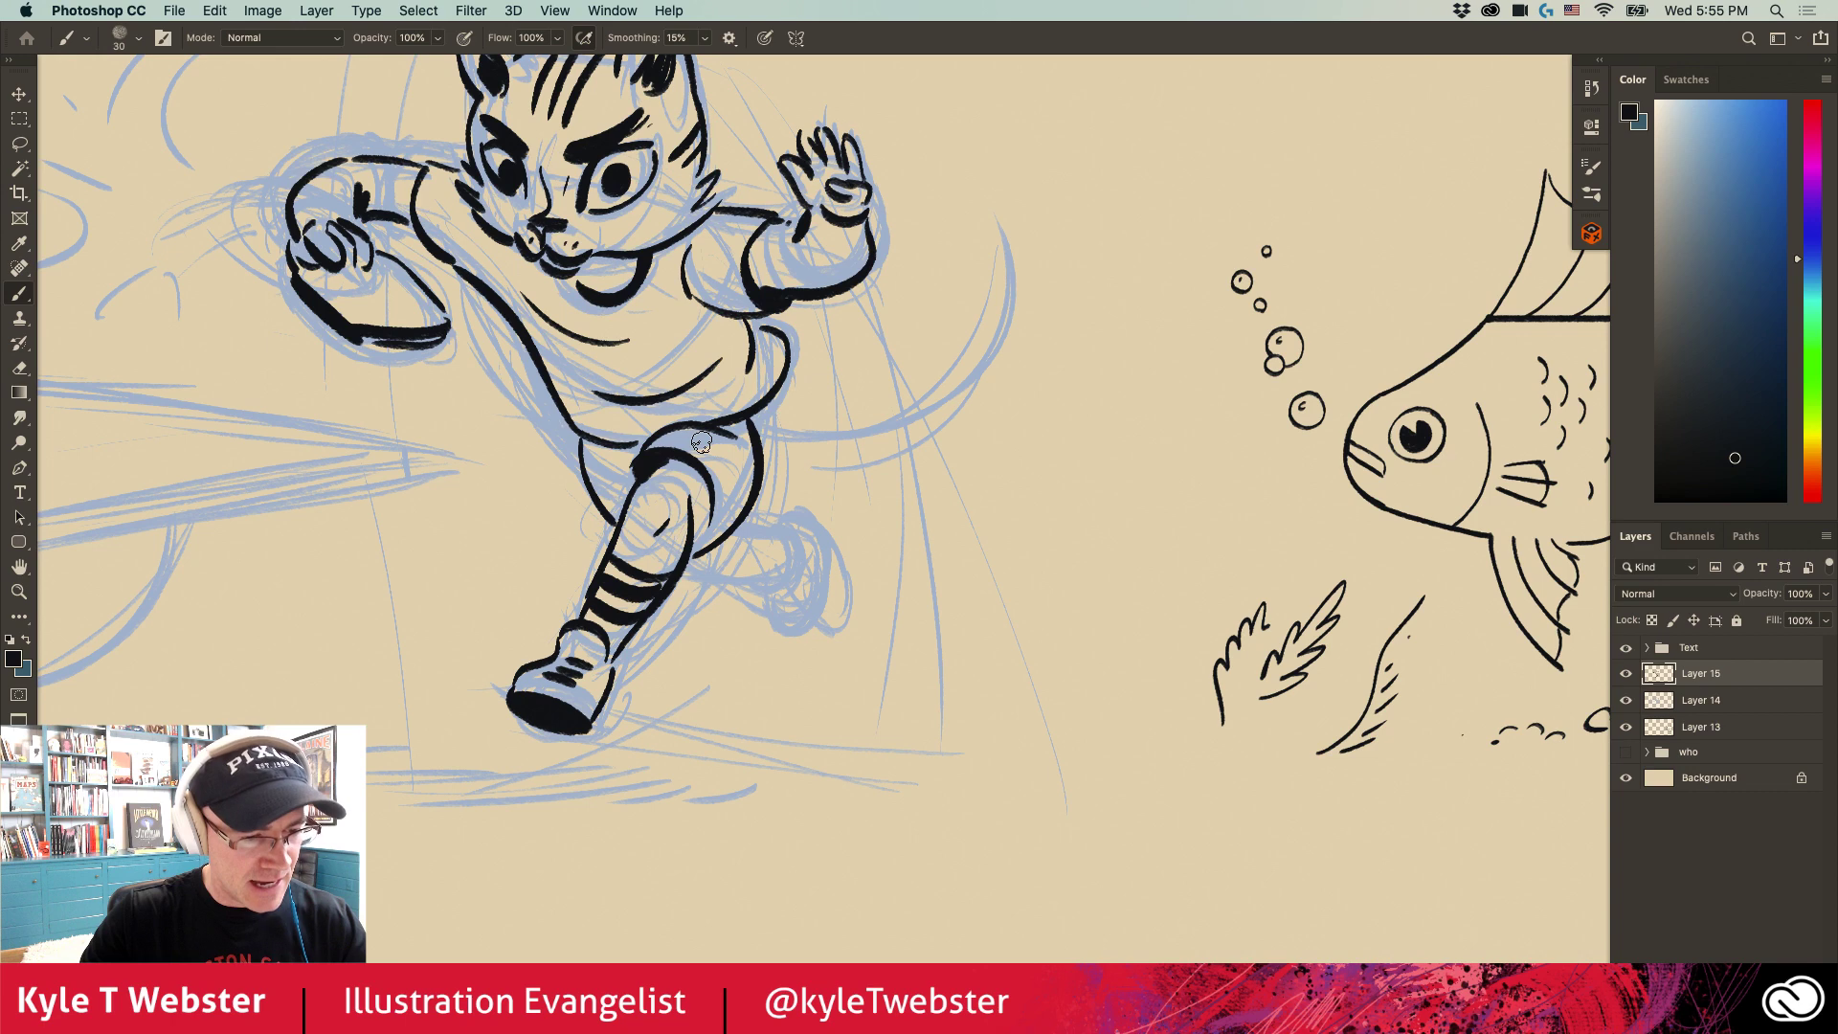
pyautogui.moveTo(708, 565)
pyautogui.mouseDown()
pyautogui.moveTo(785, 561)
pyautogui.moveTo(737, 583)
pyautogui.mouseUp()
pyautogui.moveTo(746, 517)
pyautogui.mouseDown()
pyautogui.moveTo(783, 558)
pyautogui.moveTo(780, 519)
pyautogui.moveTo(804, 509)
pyautogui.moveTo(835, 588)
pyautogui.moveTo(783, 596)
pyautogui.moveTo(796, 555)
pyautogui.moveTo(814, 605)
pyautogui.moveTo(781, 551)
pyautogui.mouseUp()
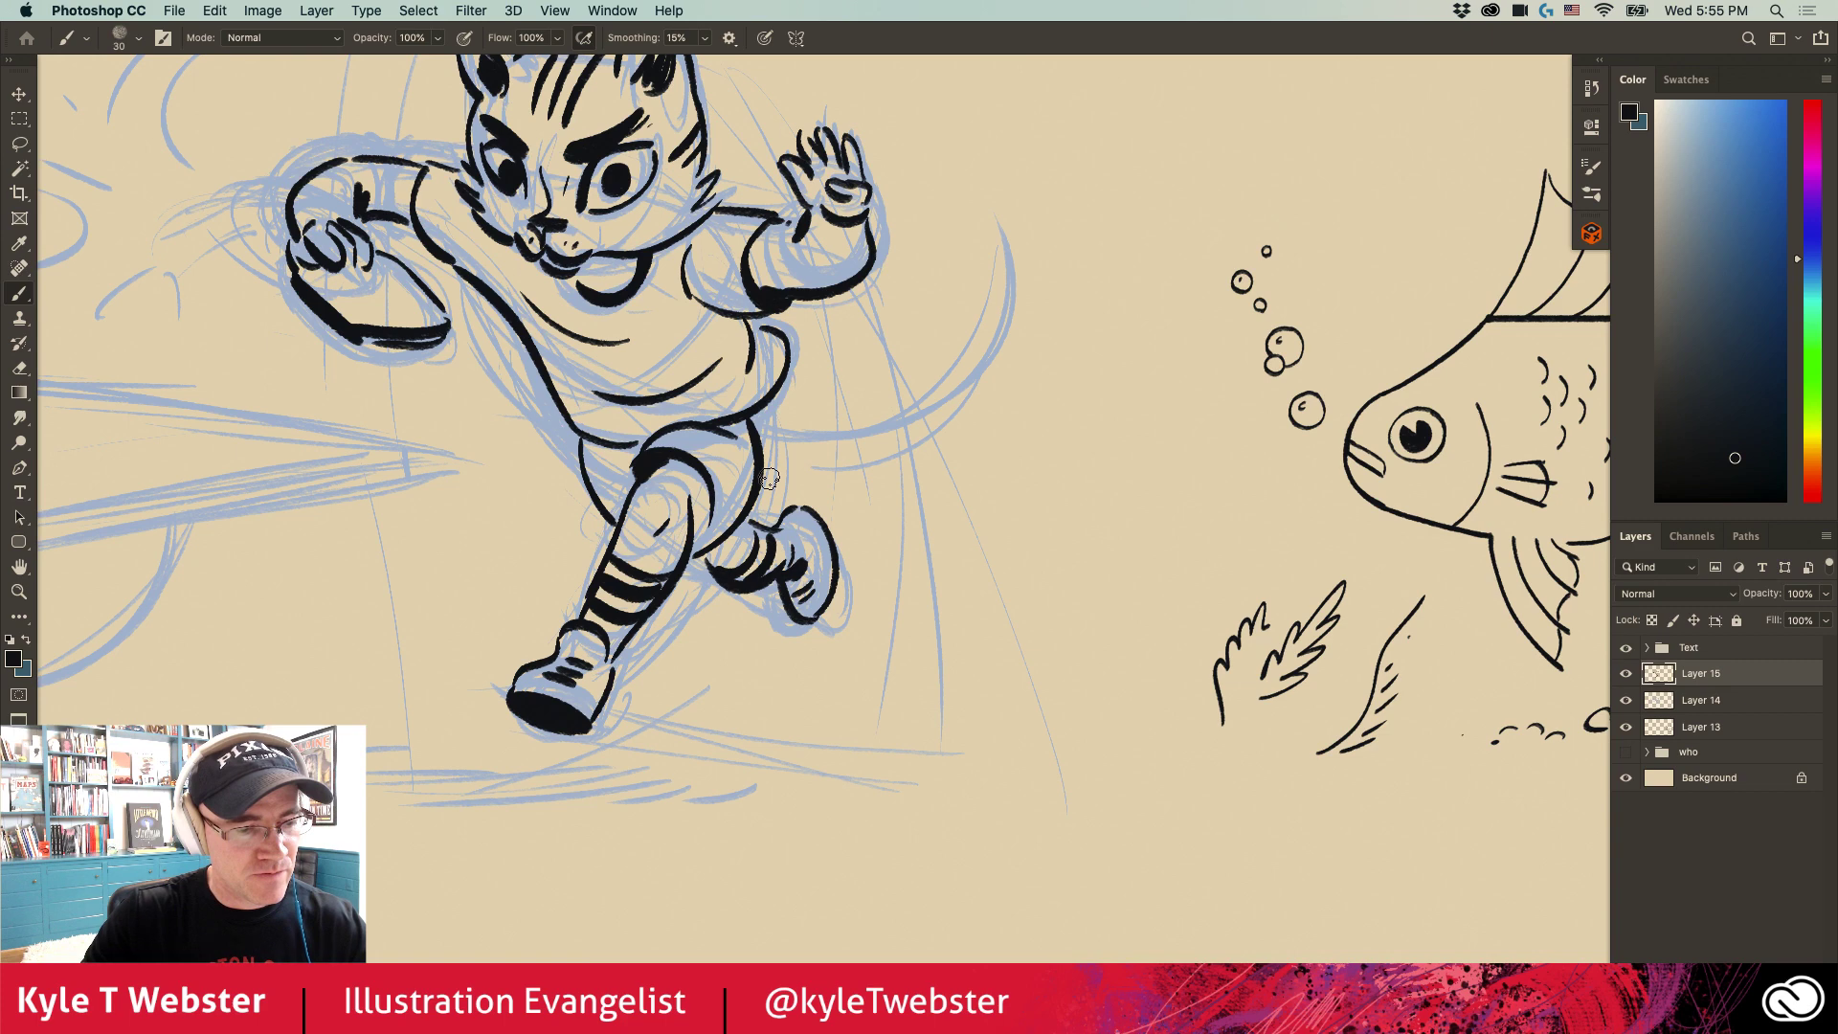
# Step: Ink the long curved tail with dark stripes, and add a scribbled ground shadow beneath the front foot
pyautogui.moveTo(765, 455); pyautogui.dragTo(959, 248)
pyautogui.moveTo(770, 483)
pyautogui.mouseDown()
pyautogui.moveTo(924, 438)
pyautogui.moveTo(996, 275)
pyautogui.moveTo(921, 414)
pyautogui.mouseUp()
pyautogui.scroll(-3, 620, 611)
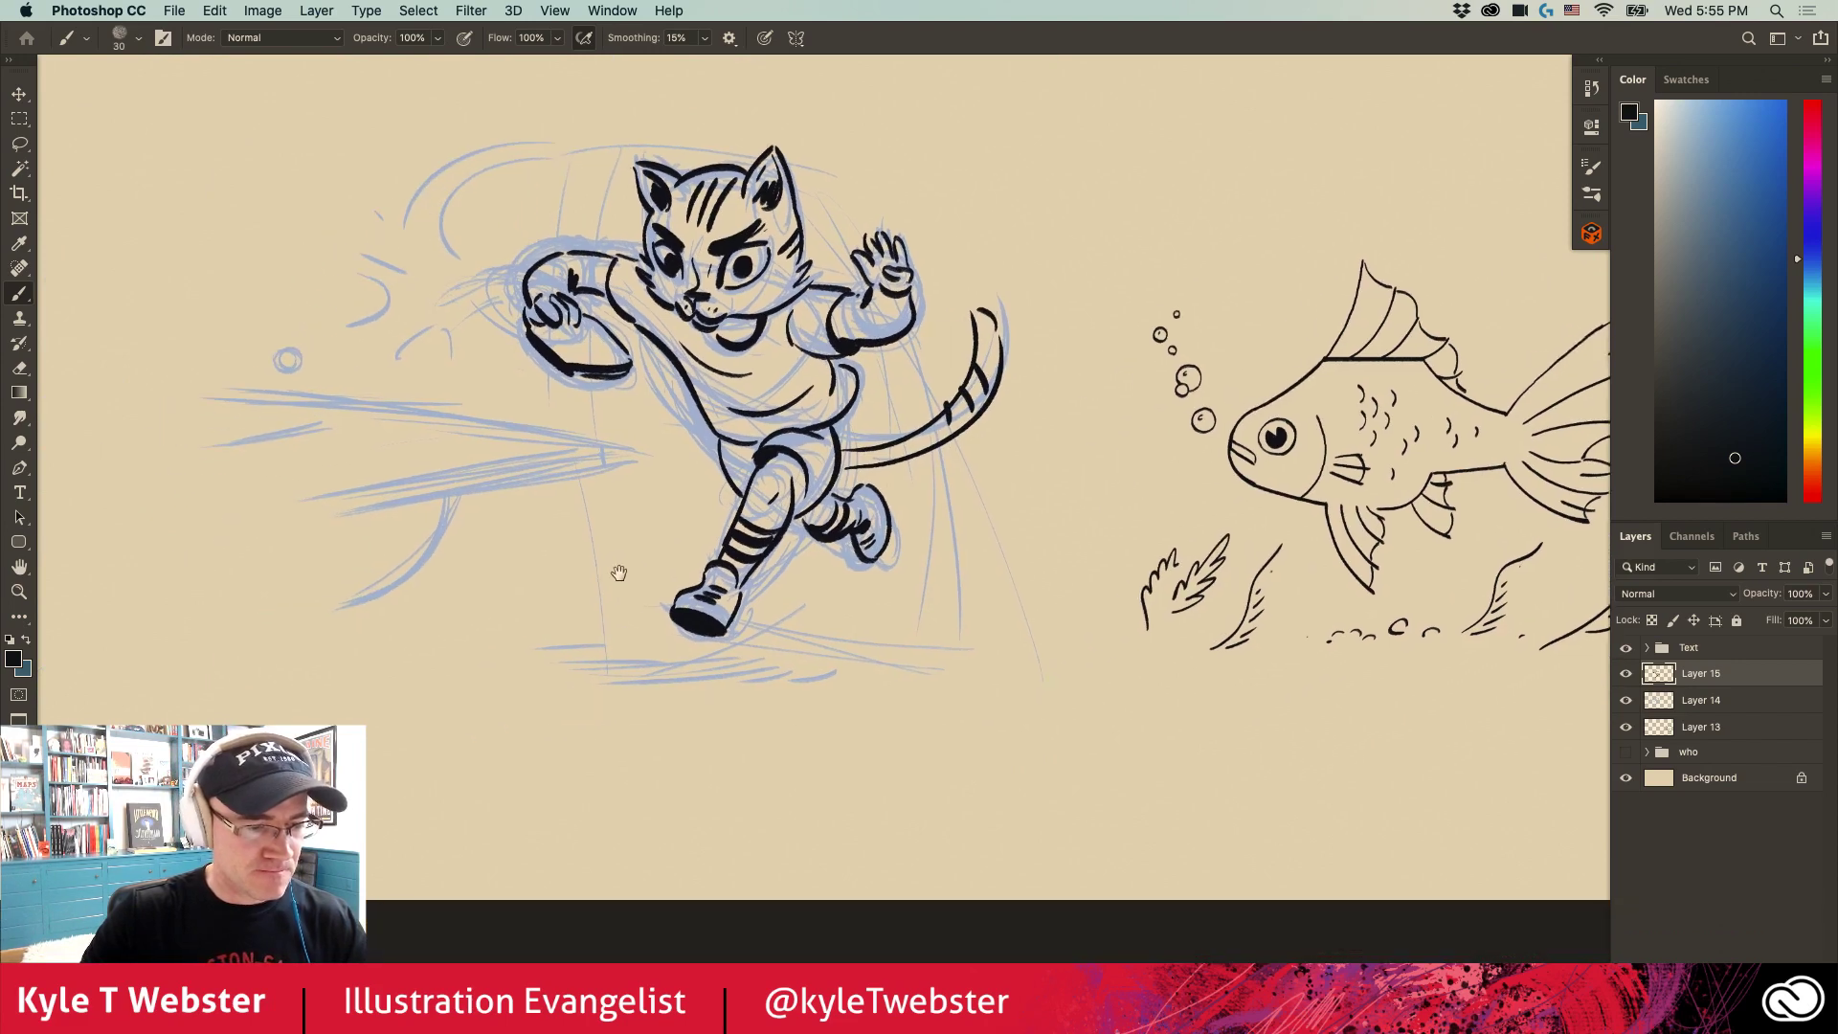
pyautogui.moveTo(783, 652); pyautogui.dragTo(650, 661)
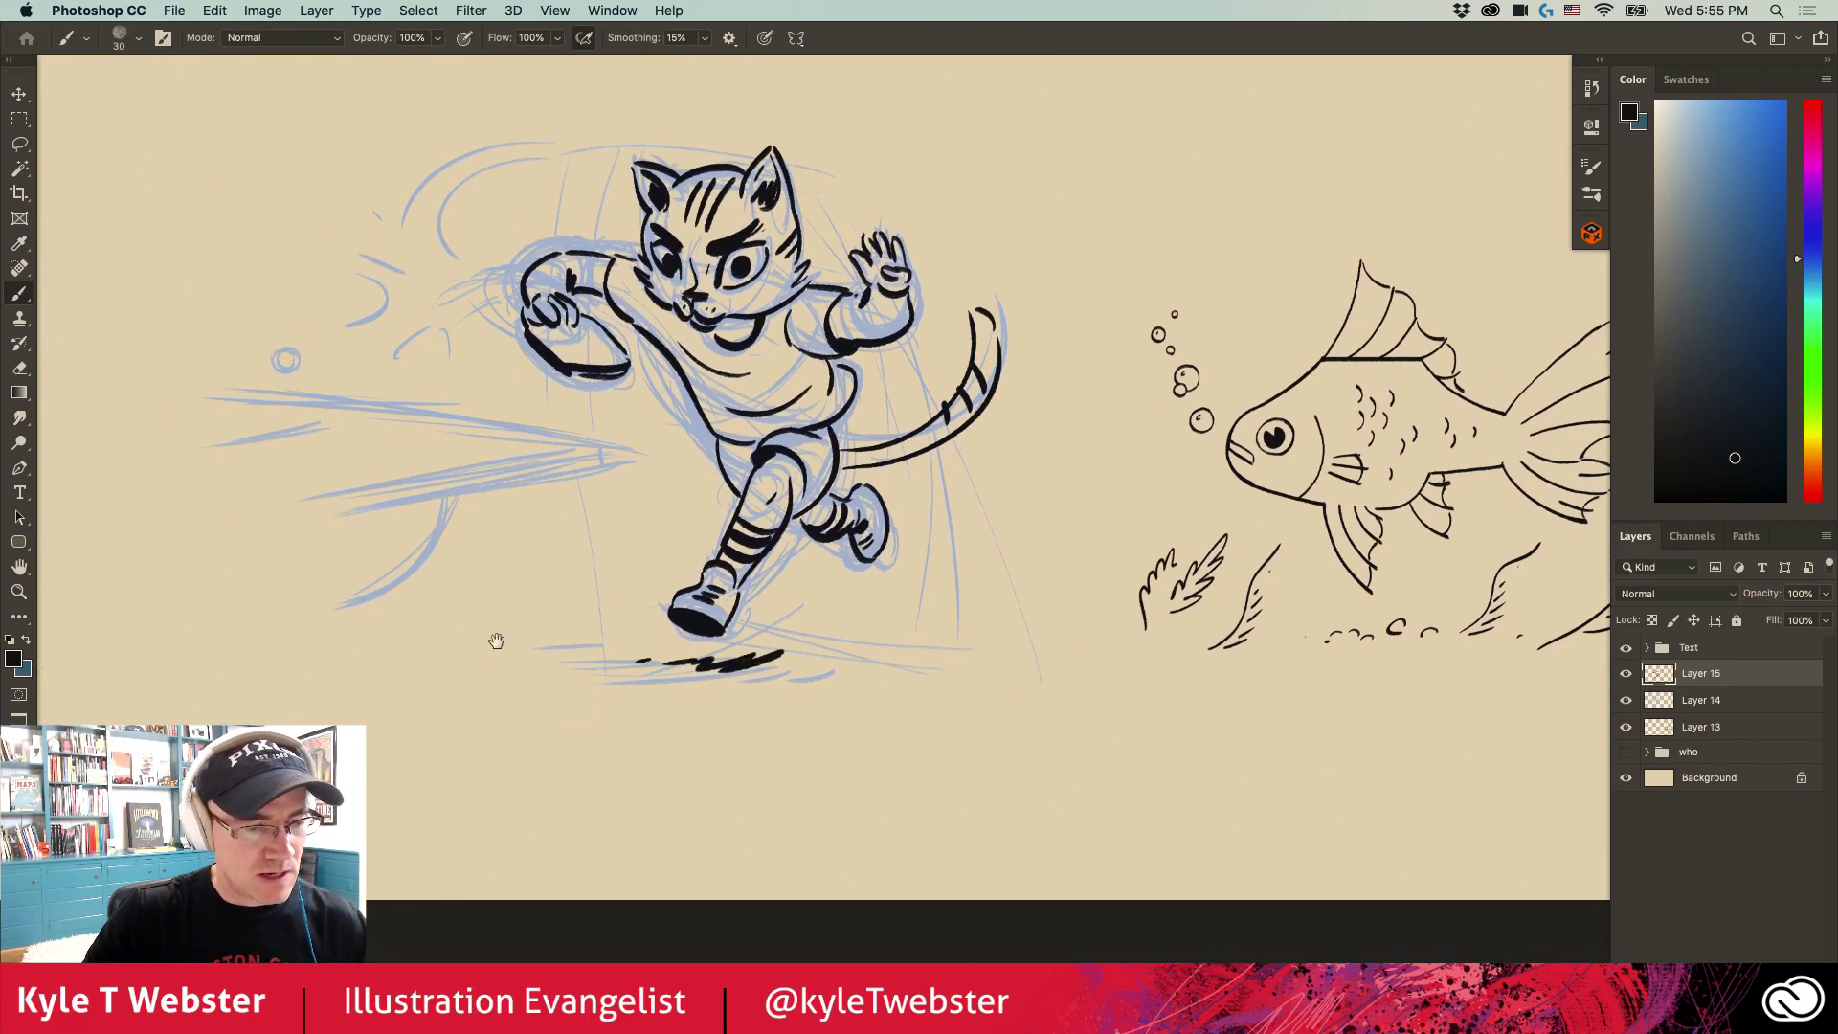
# Step: Ink the table's converging edges and pointed corner in front of the cat, with a curved support underneath
pyautogui.moveTo(502, 631); pyautogui.dragTo(760, 683)
pyautogui.moveTo(876, 513); pyautogui.dragTo(504, 551)
pyautogui.moveTo(852, 493); pyautogui.dragTo(541, 560)
pyautogui.moveTo(876, 497); pyautogui.dragTo(448, 444)
pyautogui.moveTo(610, 468); pyautogui.dragTo(516, 492)
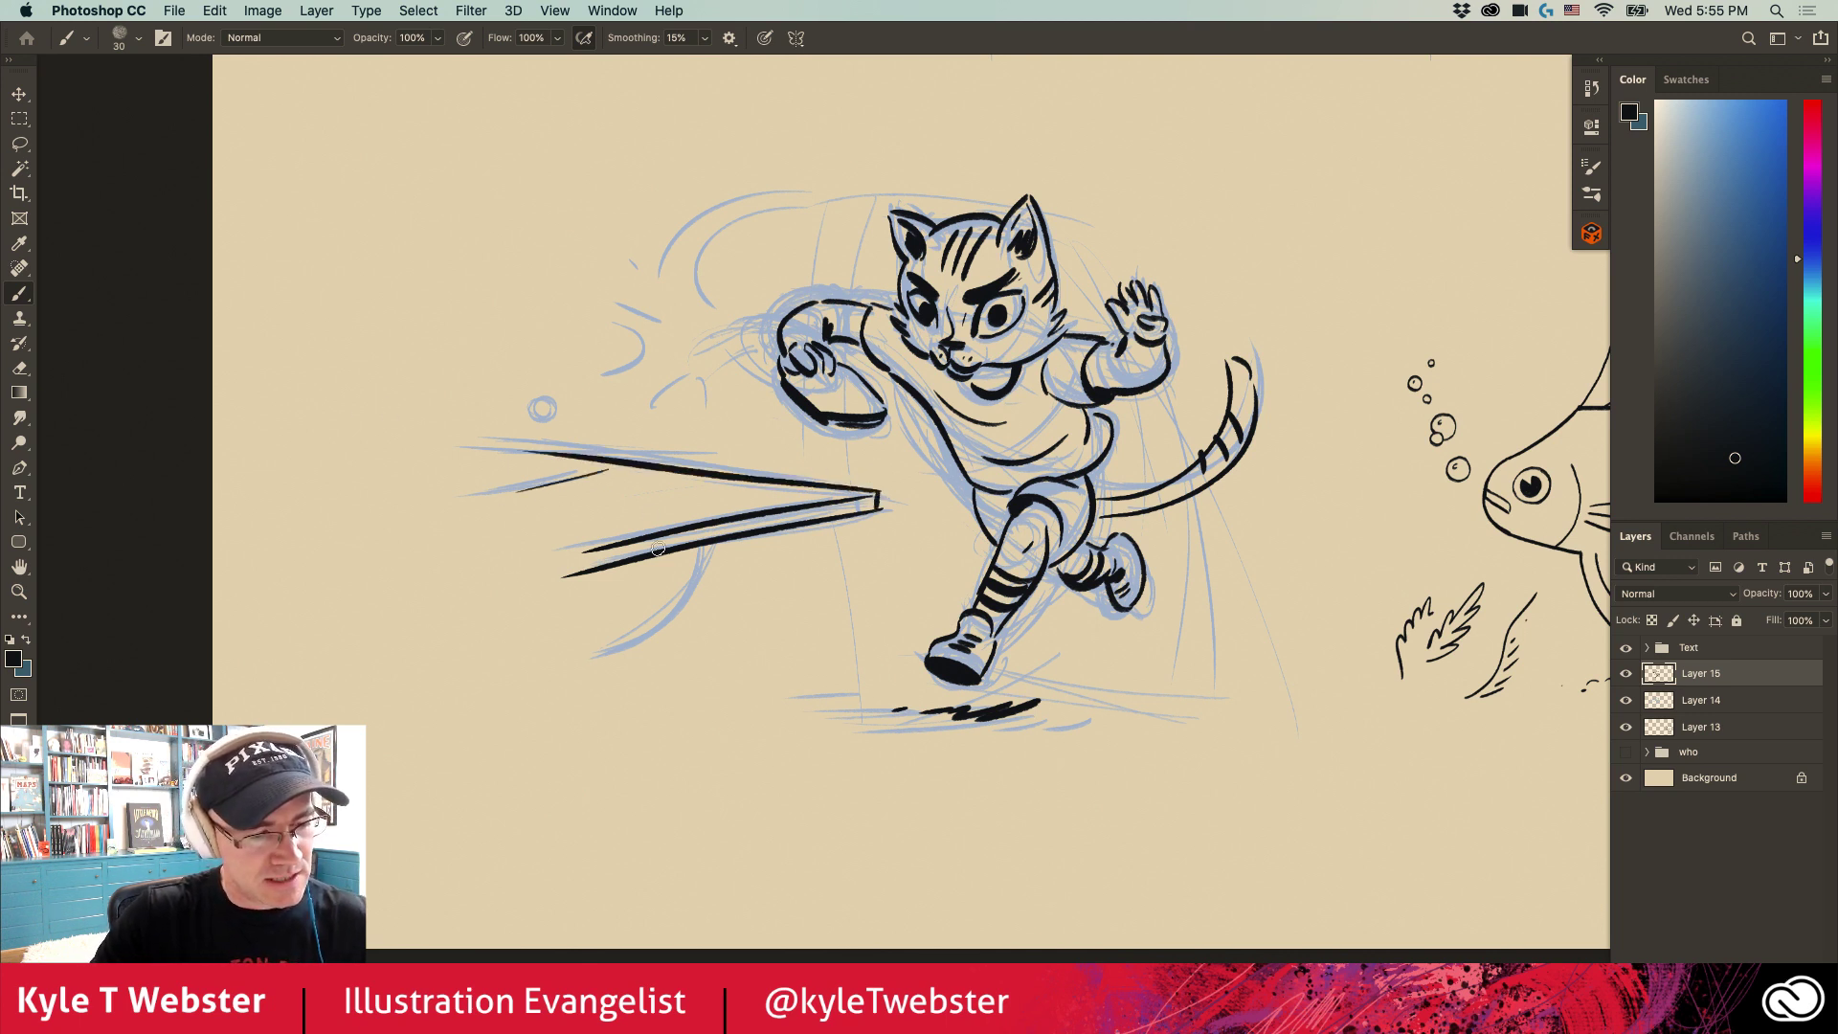
pyautogui.moveTo(691, 543)
pyautogui.mouseDown()
pyautogui.moveTo(605, 638)
pyautogui.moveTo(606, 609)
pyautogui.mouseUp()
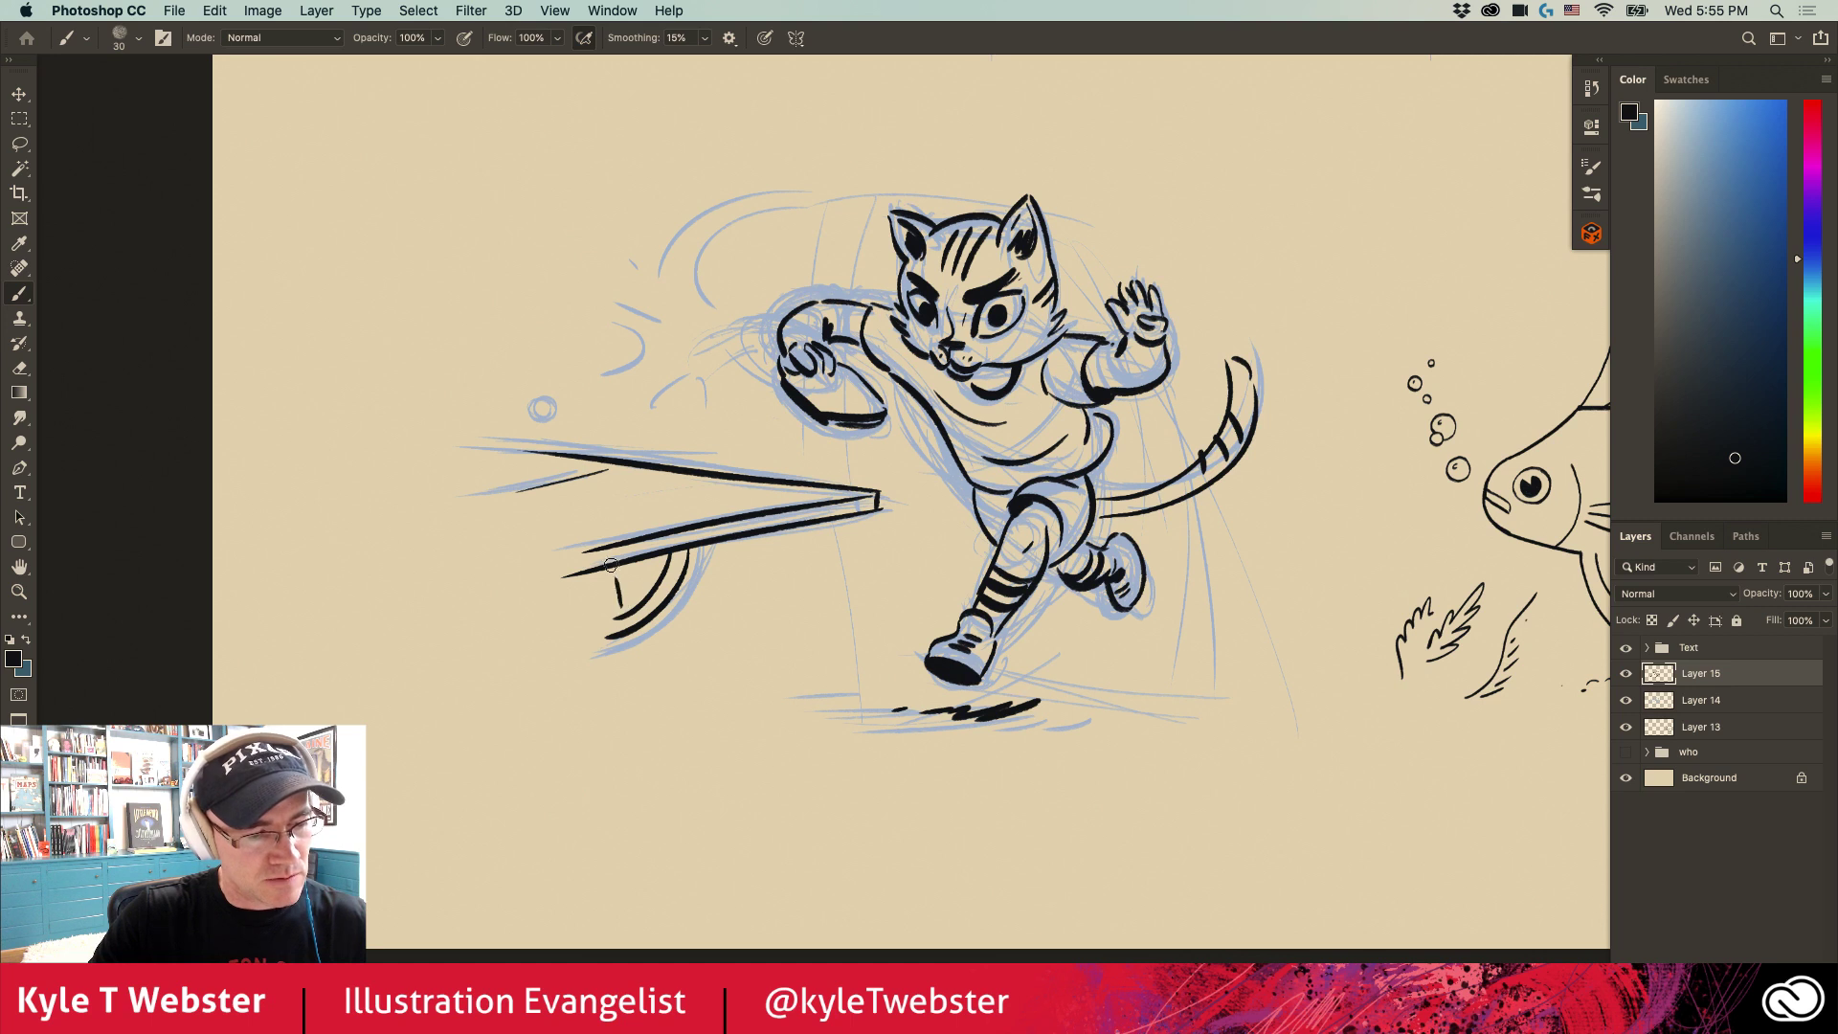
# Step: Ink the small ball above the table, two sweeping motion arcs behind the paddle arm, and short impact marks
pyautogui.moveTo(543, 423); pyautogui.dragTo(544, 421)
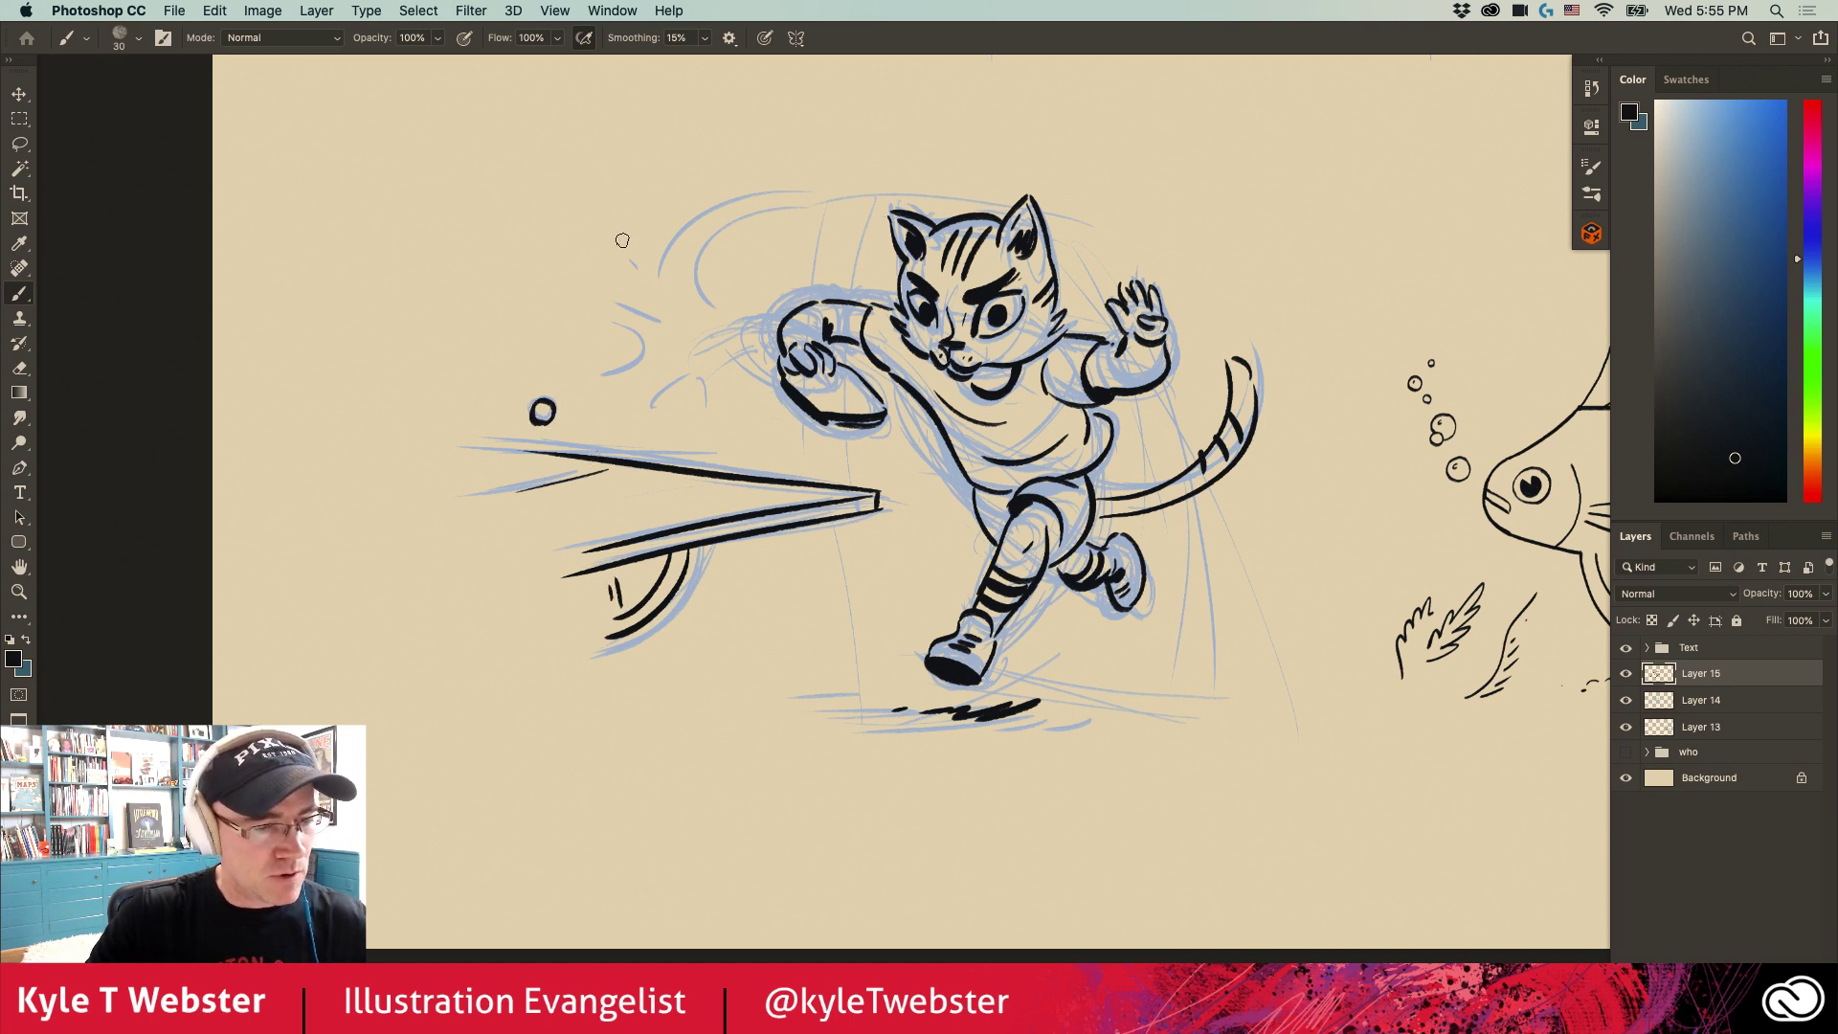
pyautogui.moveTo(829, 218); pyautogui.dragTo(724, 306)
pyautogui.moveTo(876, 204)
pyautogui.mouseDown()
pyautogui.moveTo(668, 287)
pyautogui.moveTo(662, 325)
pyautogui.moveTo(615, 369)
pyautogui.moveTo(745, 396)
pyautogui.mouseUp()
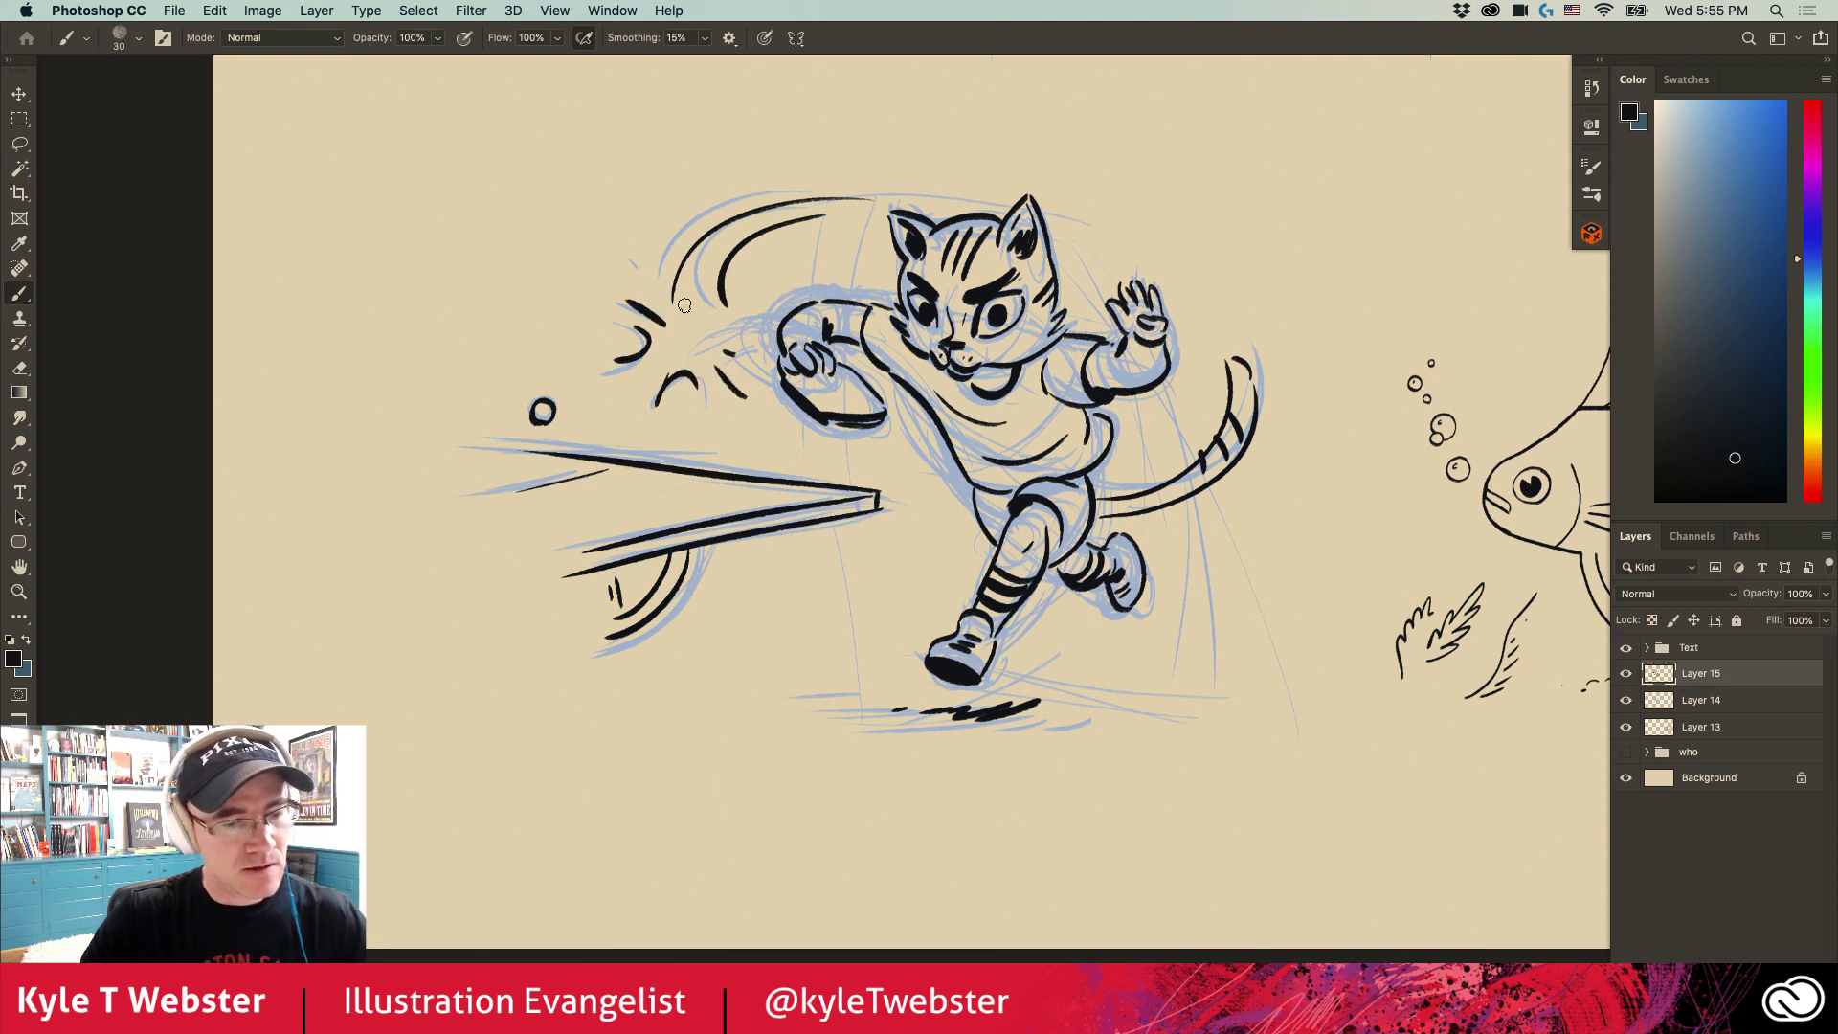
# Step: Hide the blue sketch on Layer 14 and show the whole canvas to check the inked cat
pyautogui.hscroll(5, 660, 574)
pyautogui.click(1635, 699)
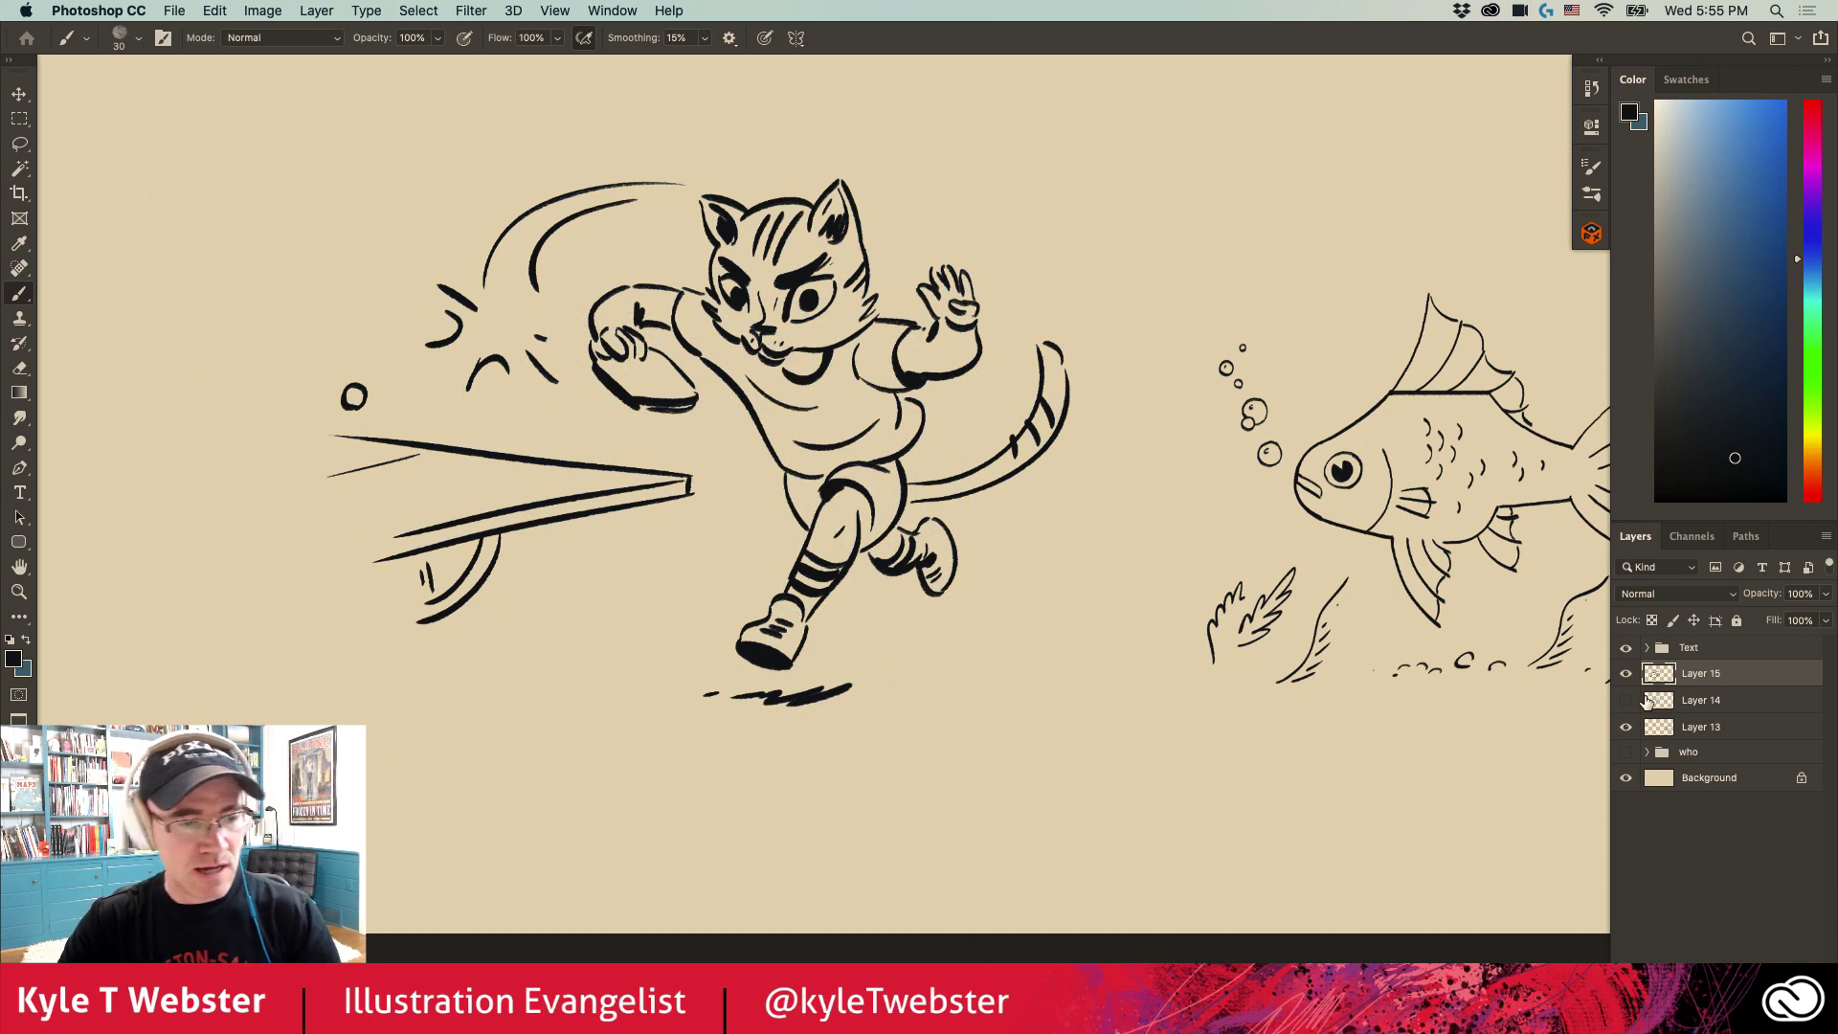
pyautogui.press('super+0')
pyautogui.moveTo(552, 509); pyautogui.dragTo(404, 500)
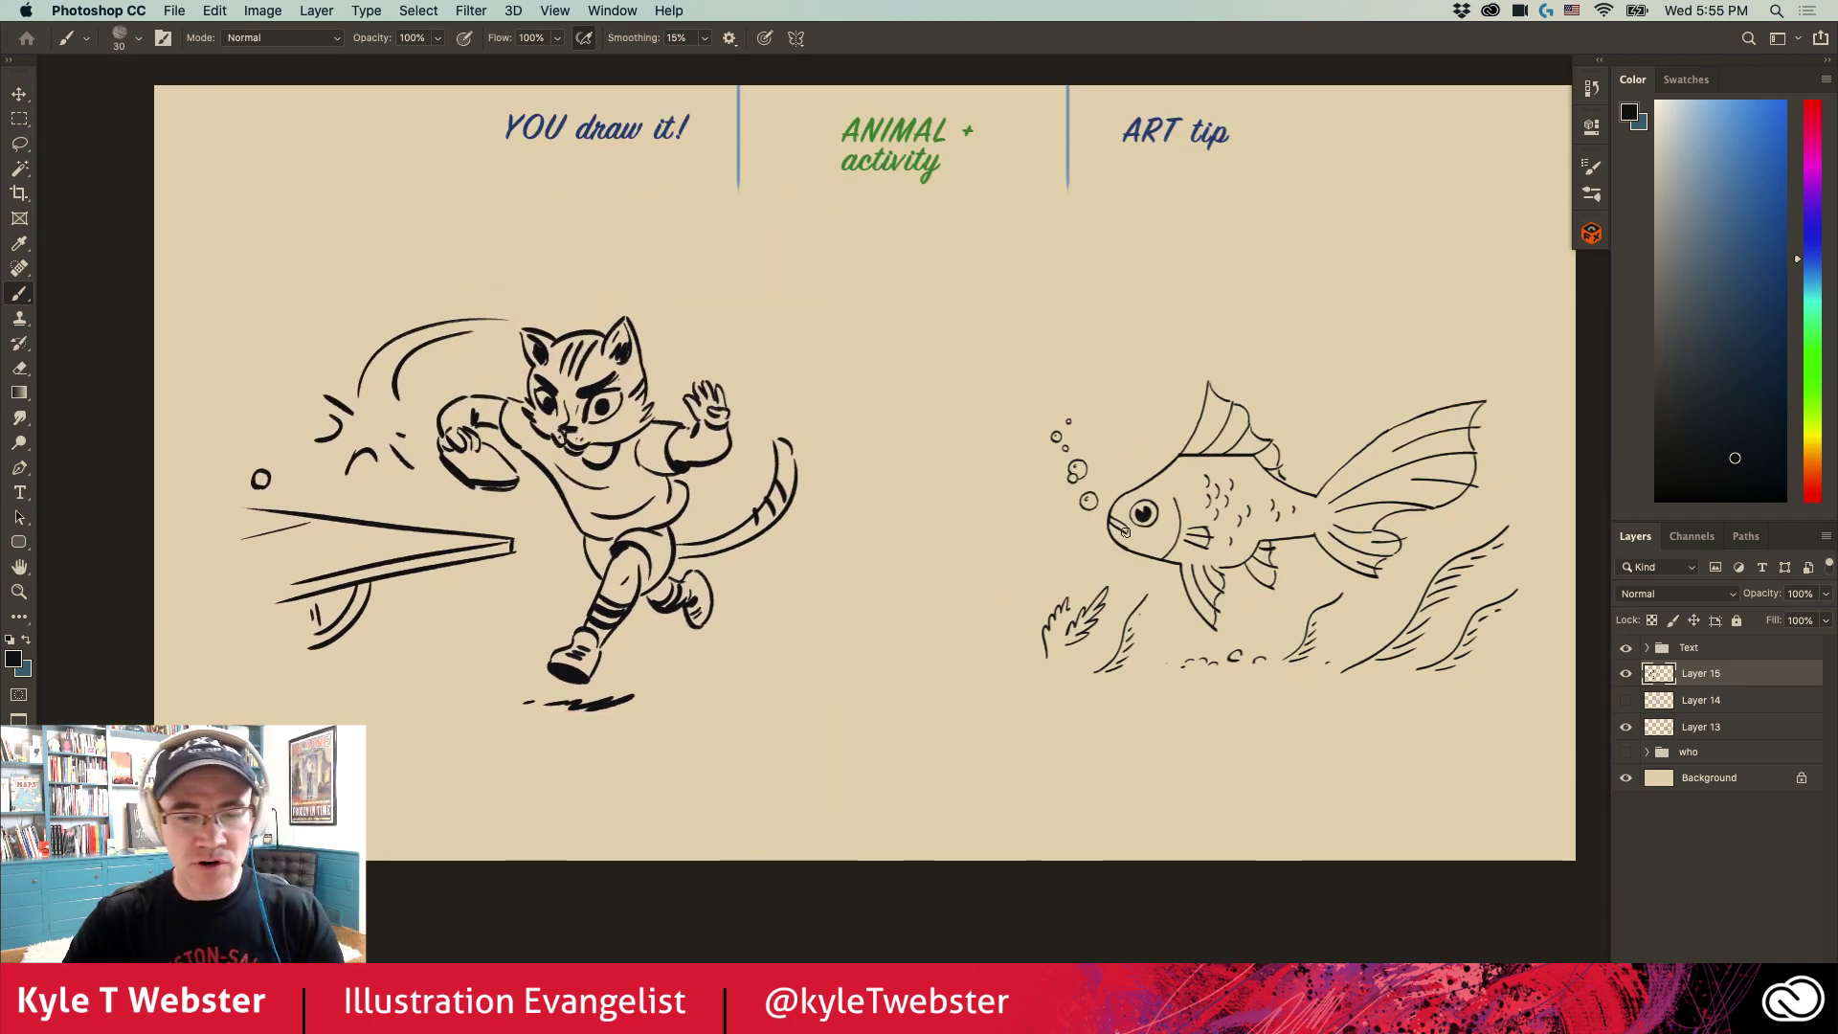
pyautogui.moveTo(811, 627); pyautogui.dragTo(714, 642)
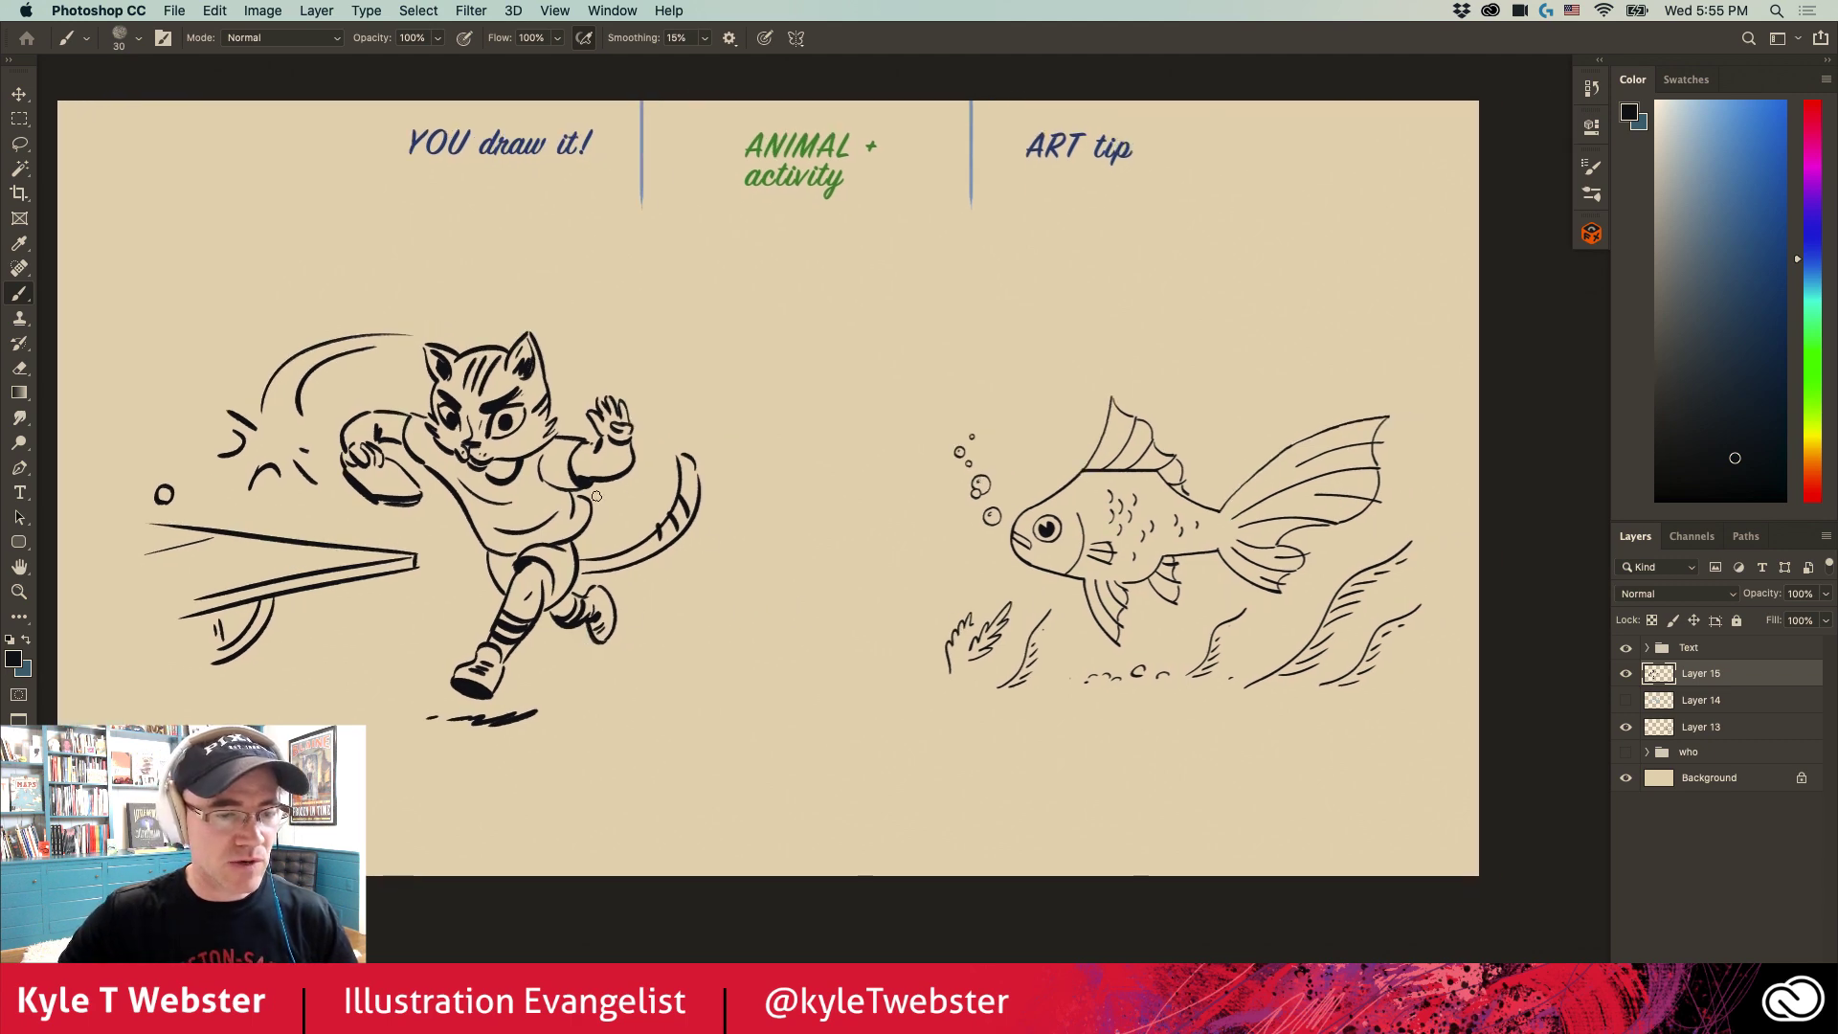
# Step: Draw a small human head outline with a tapered chin, two ears and a neck below the "ANIMAL + activity" heading
pyautogui.press('super+plus')
pyautogui.moveTo(774, 408); pyautogui.dragTo(750, 460)
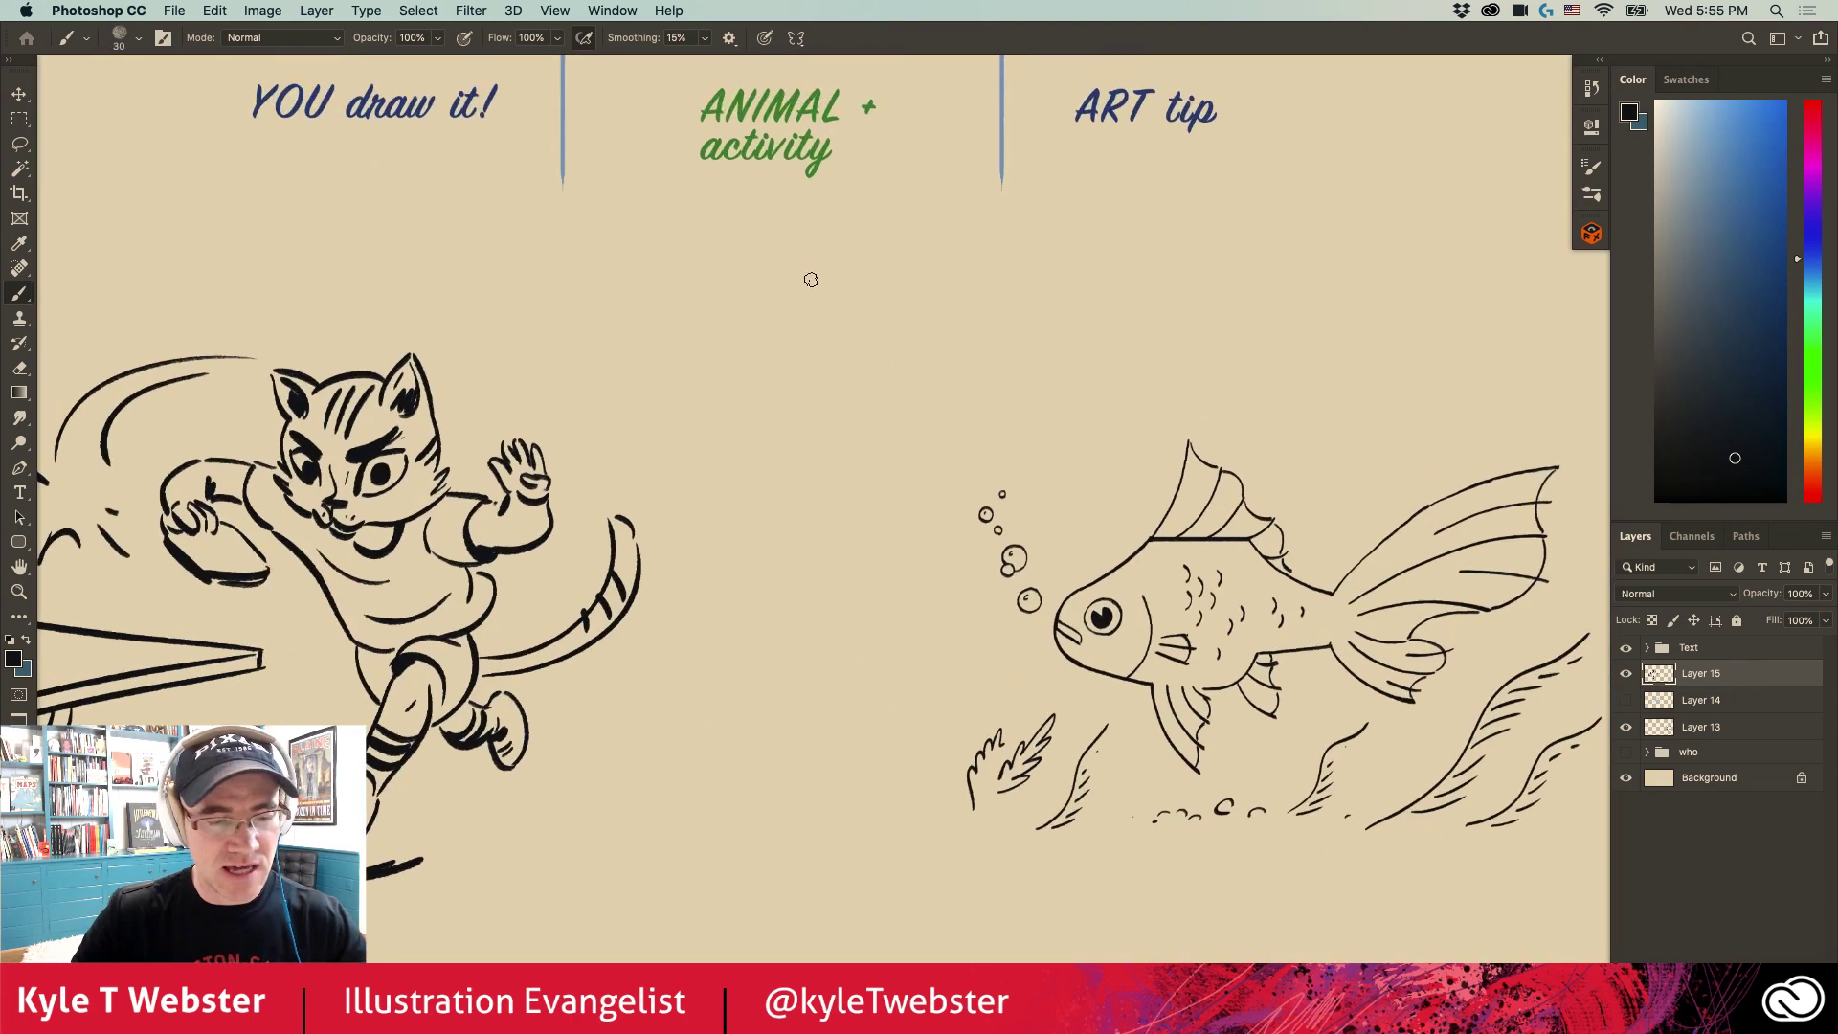
pyautogui.moveTo(868, 354); pyautogui.dragTo(781, 347)
pyautogui.moveTo(838, 417); pyautogui.dragTo(831, 461)
pyautogui.moveTo(862, 386)
pyautogui.mouseDown()
pyautogui.moveTo(779, 353)
pyautogui.moveTo(844, 305)
pyautogui.moveTo(790, 311)
pyautogui.moveTo(783, 353)
pyautogui.mouseUp()
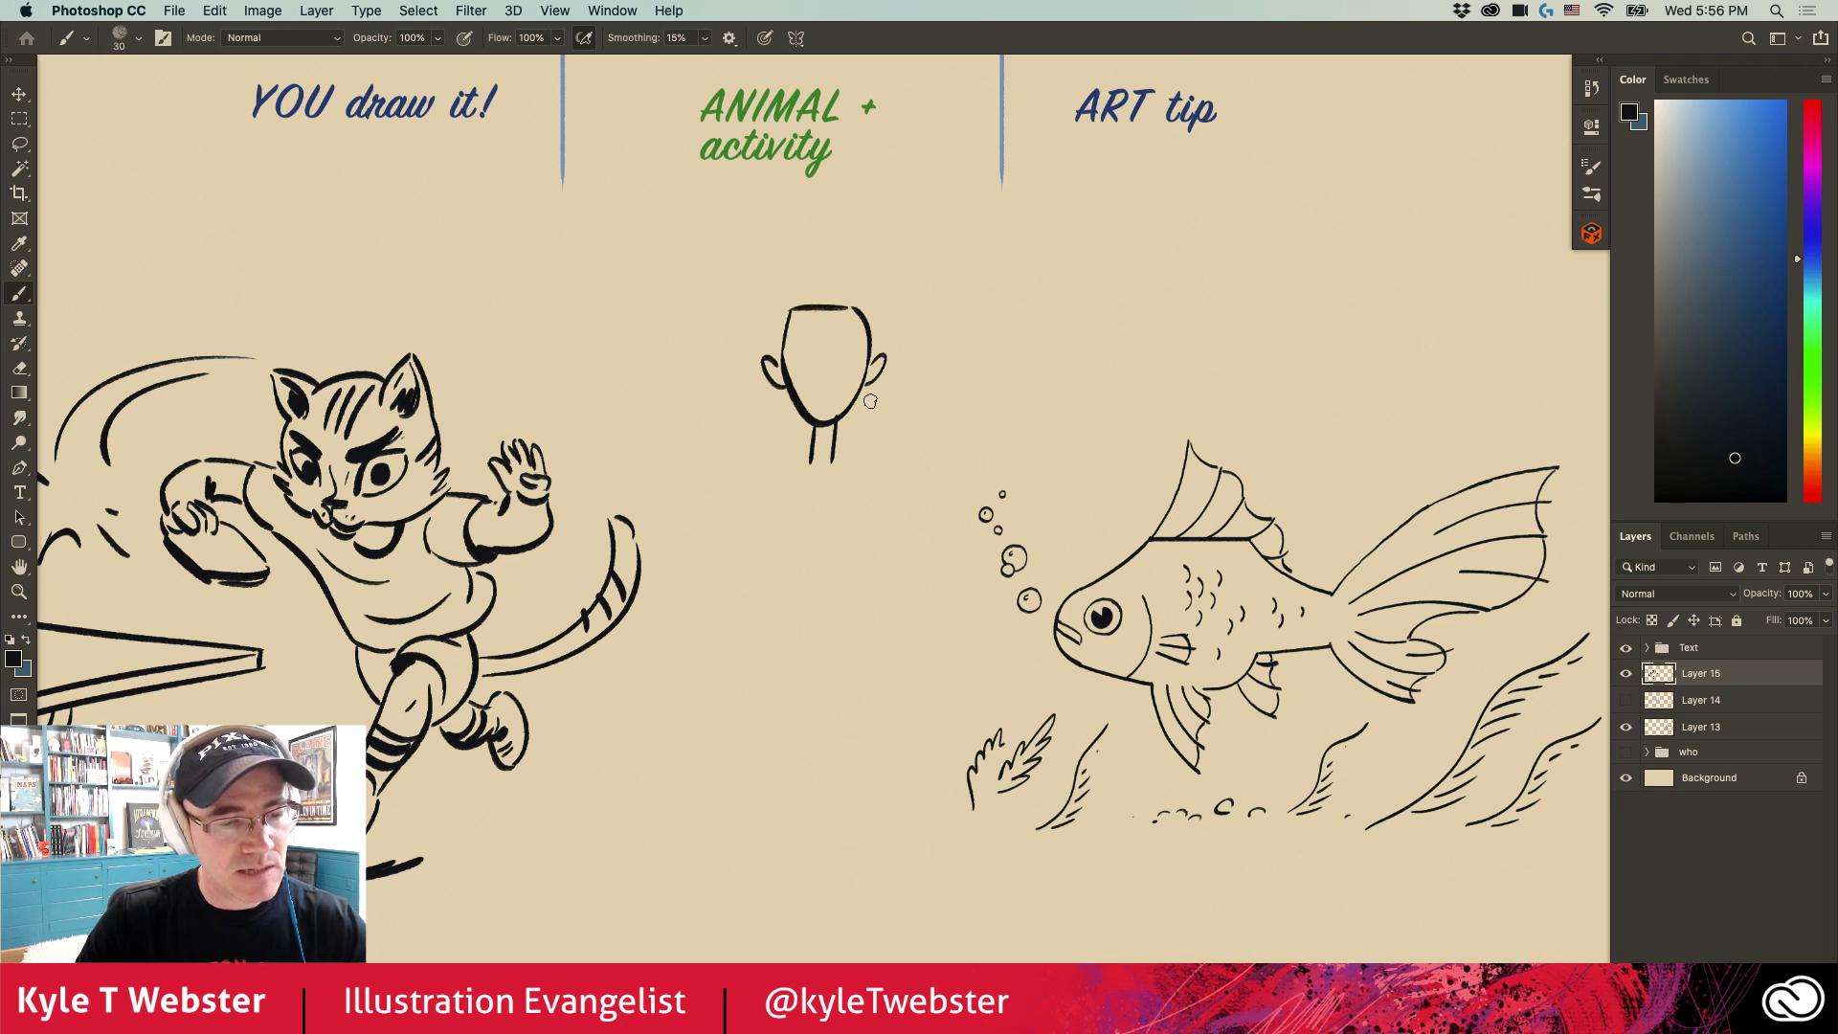
# Step: Add long straight hair with stranded ends around the small head, and draw its eyebrows, eyes, nose and mouth
pyautogui.moveTo(870, 395)
pyautogui.mouseDown()
pyautogui.moveTo(890, 364)
pyautogui.moveTo(849, 288)
pyautogui.moveTo(768, 325)
pyautogui.moveTo(753, 434)
pyautogui.mouseUp()
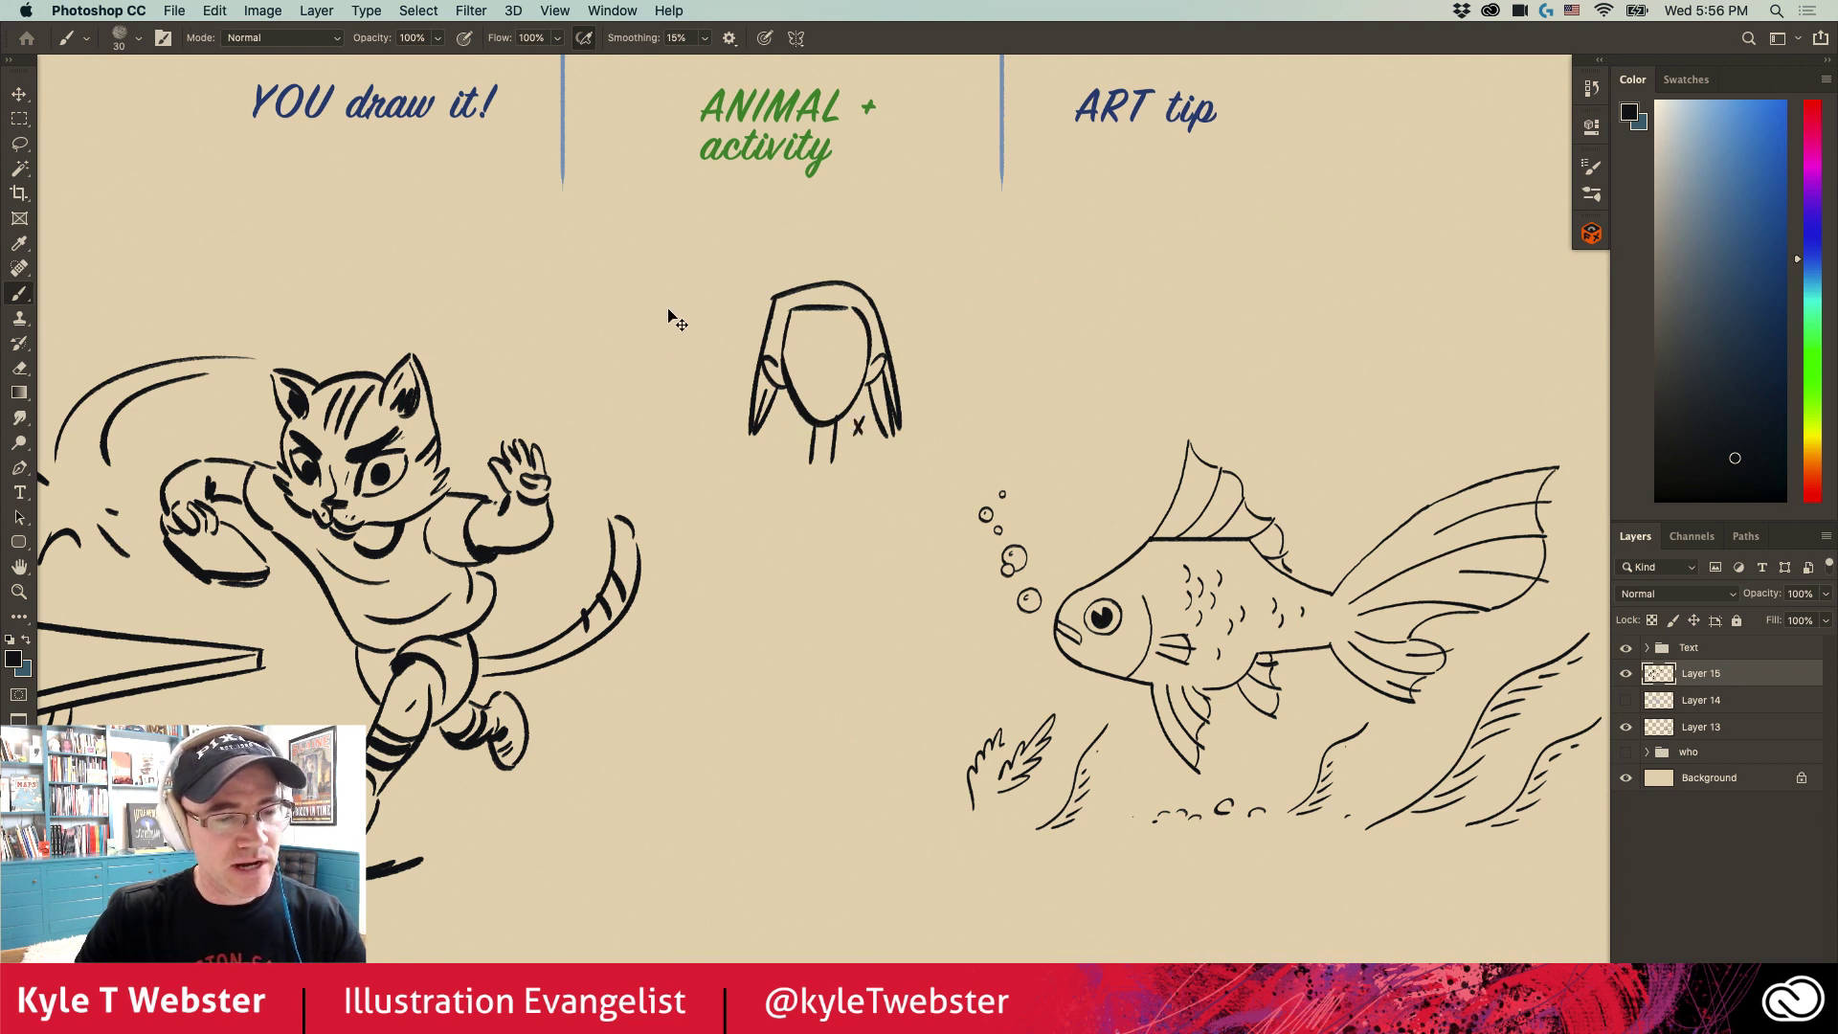
pyautogui.moveTo(862, 400)
pyautogui.mouseDown()
pyautogui.moveTo(854, 437)
pyautogui.moveTo(770, 433)
pyautogui.mouseUp()
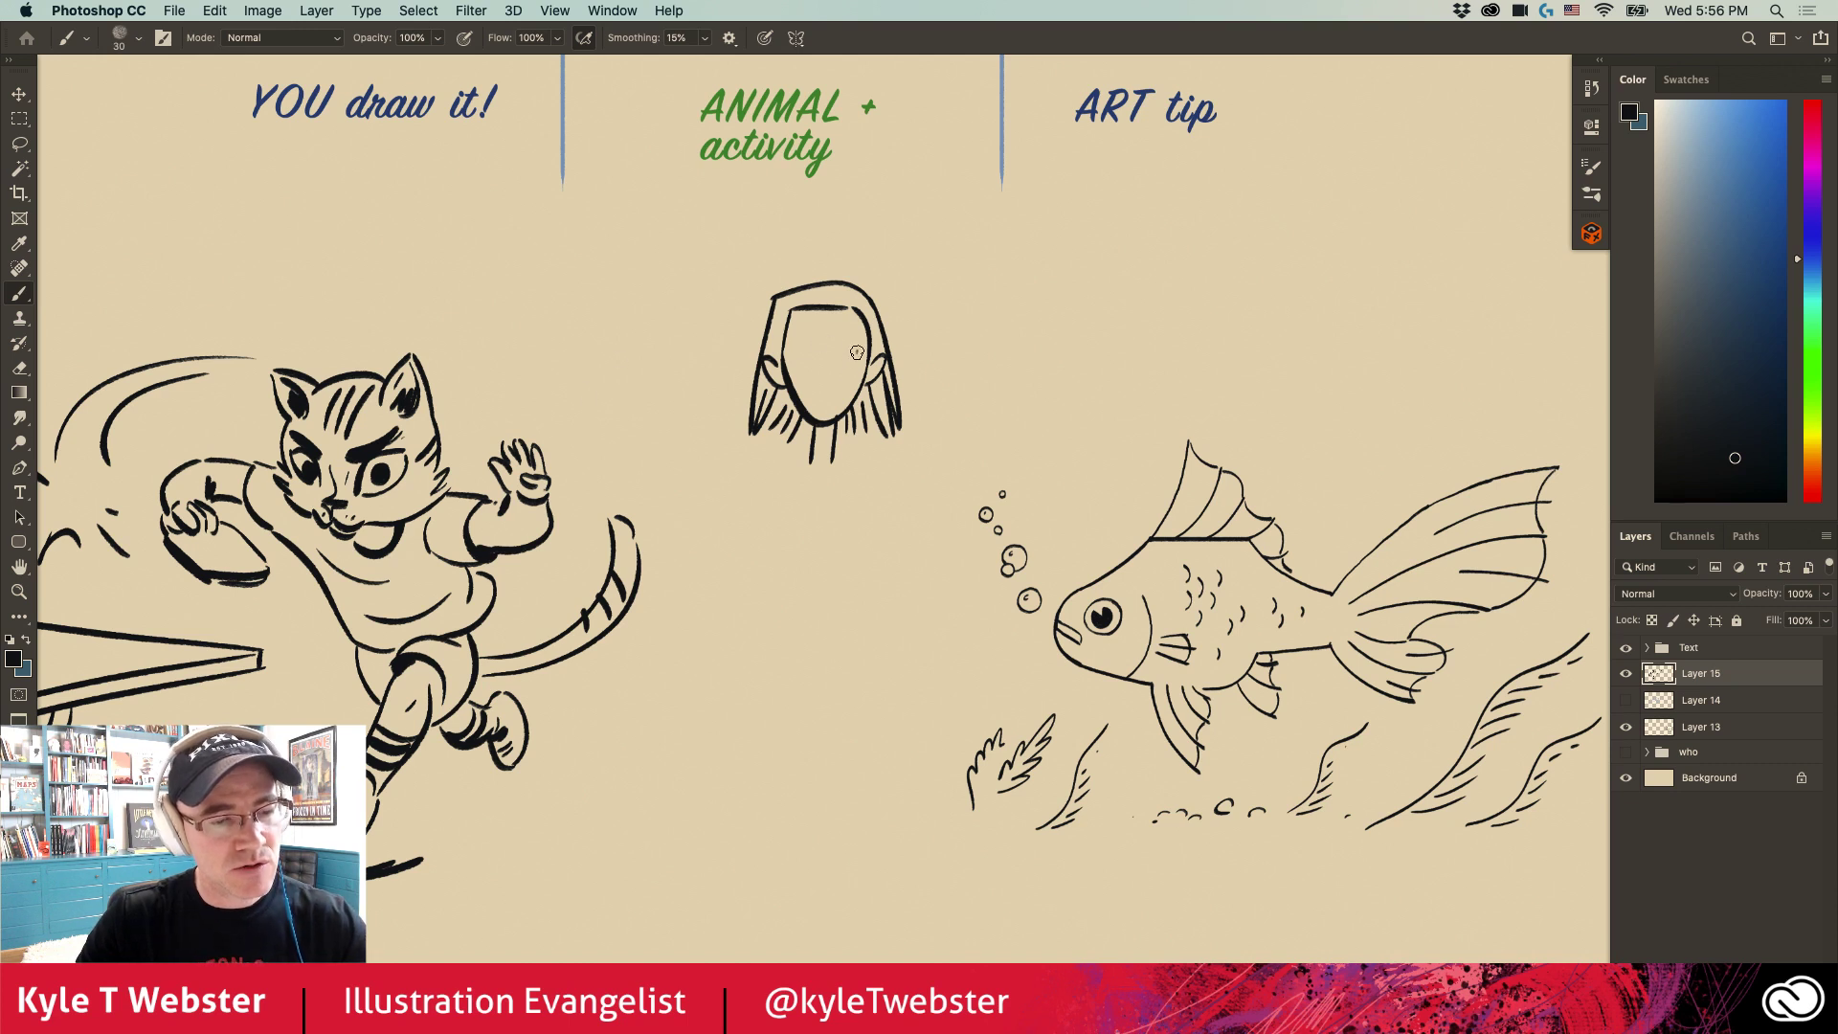
pyautogui.moveTo(841, 336); pyautogui.dragTo(855, 330)
pyautogui.moveTo(796, 343)
pyautogui.mouseDown()
pyautogui.moveTo(817, 335)
pyautogui.moveTo(834, 391)
pyautogui.mouseUp()
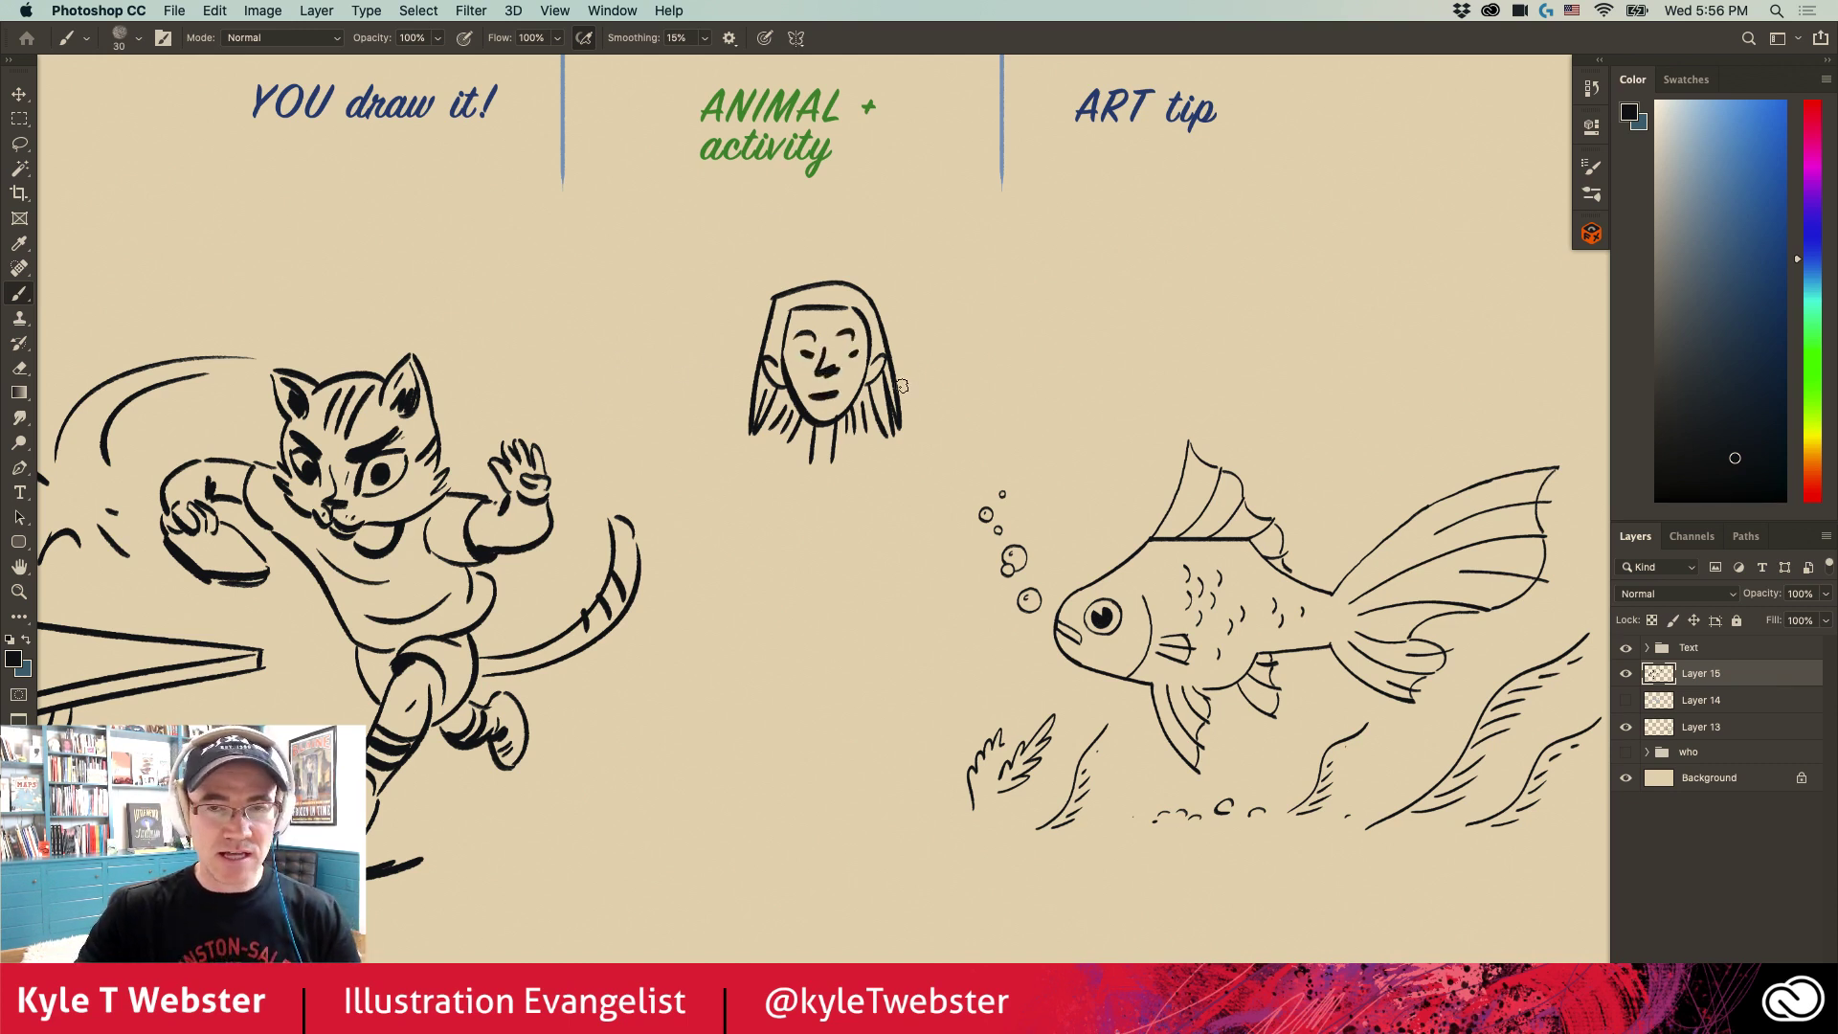